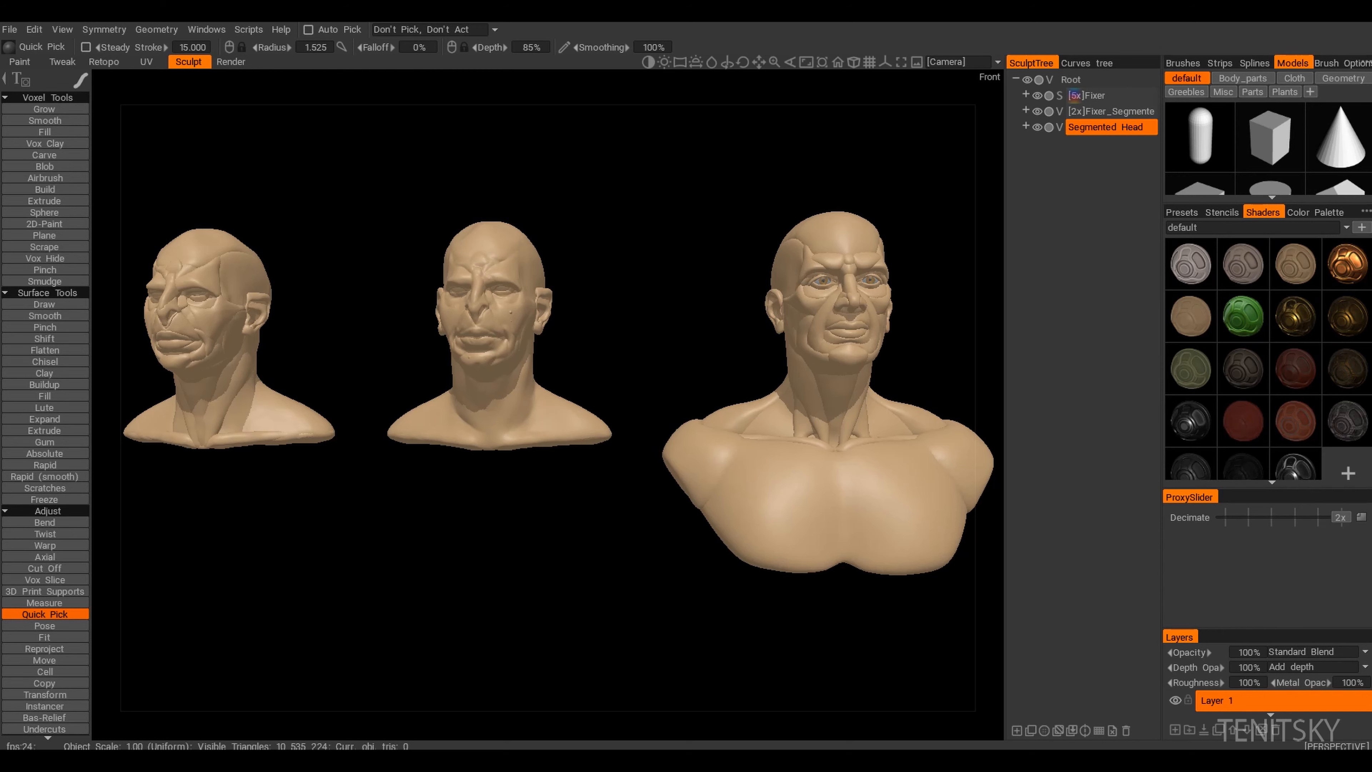
Step: Examine the three sculpted busts from the front and from several angles, comparing their facial forms
alt+drag(675, 389, 599, 389)
alt+middle_drag(599, 389, 416, 398)
alt+right_drag(547, 408, 584, 408)
alt+drag(583, 408, 529, 411)
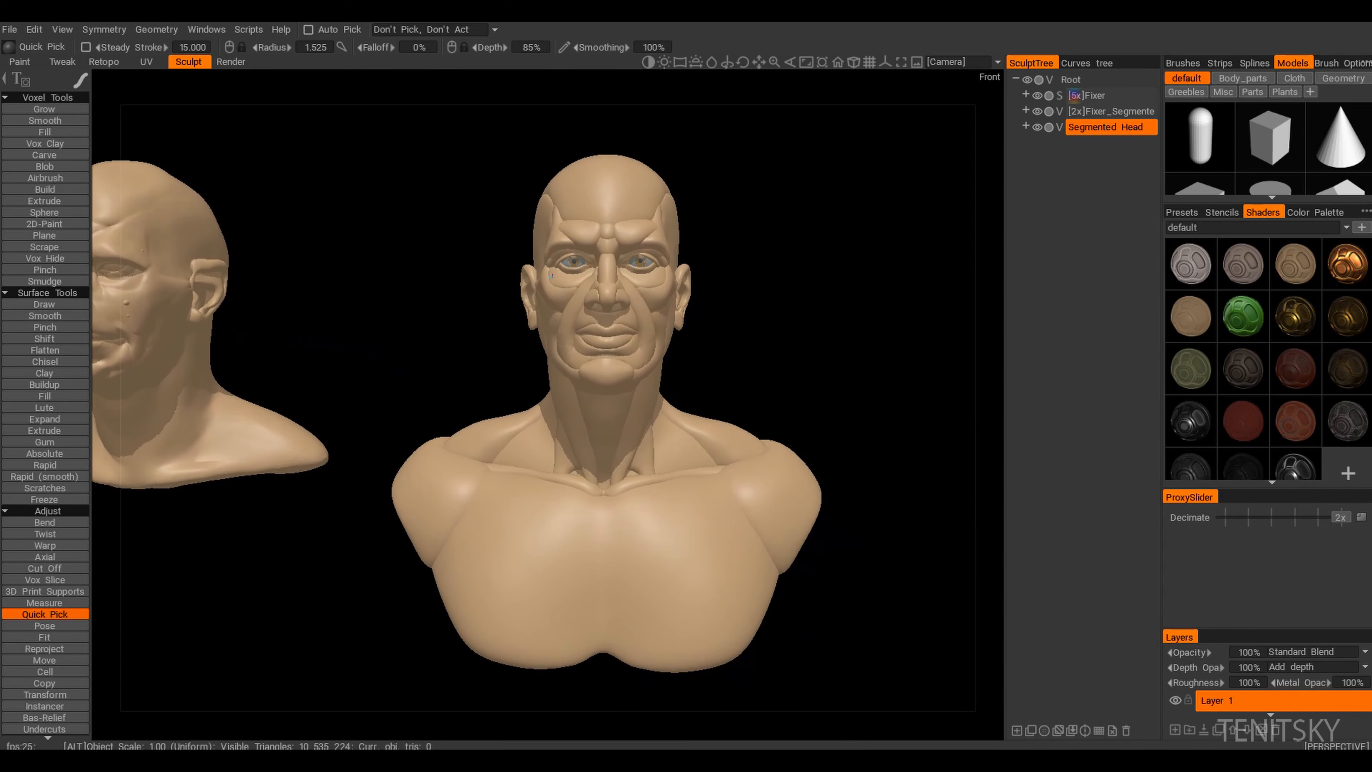
alt+middle_drag(530, 411, 816, 412)
alt+drag(816, 412, 843, 412)
alt+middle_drag(548, 408, 608, 408)
alt+right_drag(608, 408, 567, 408)
alt+drag(567, 408, 589, 408)
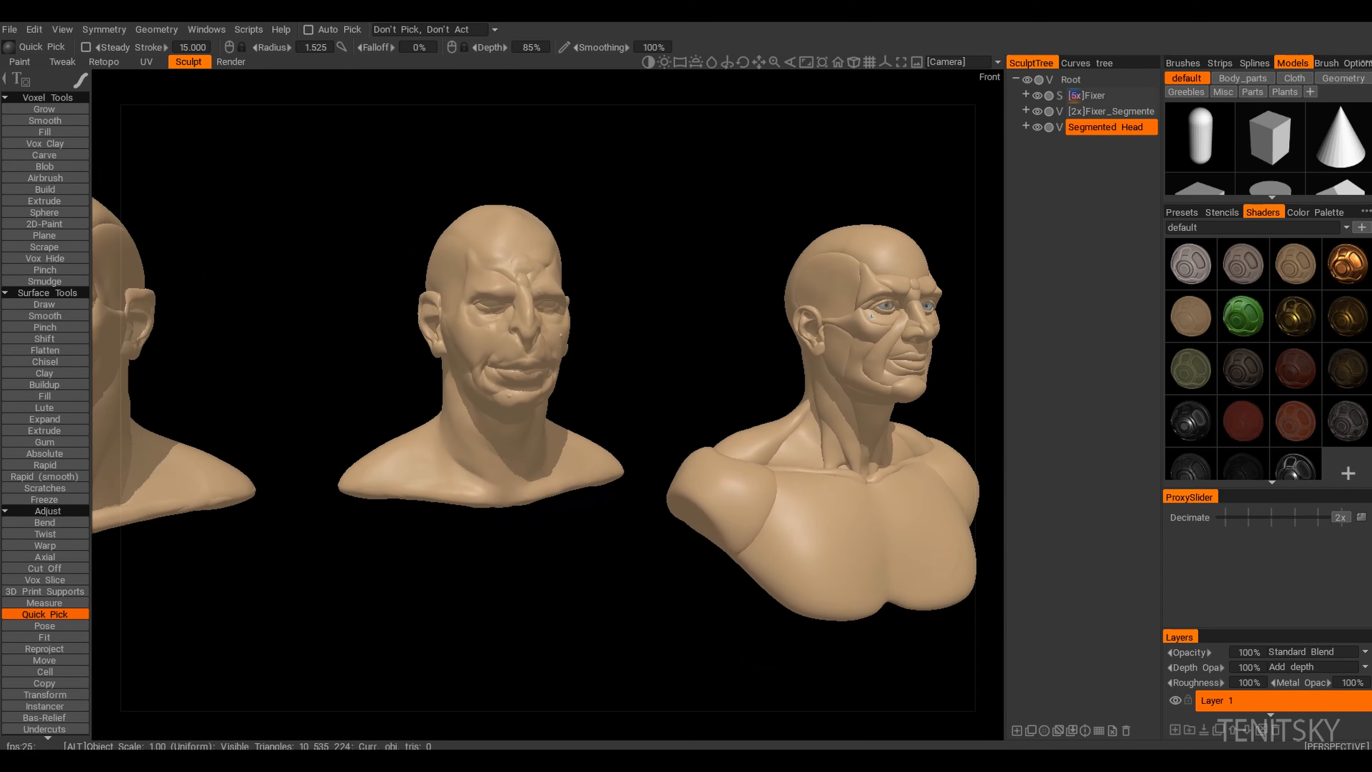
alt+middle_drag(589, 408, 751, 408)
alt+right_drag(547, 408, 589, 408)
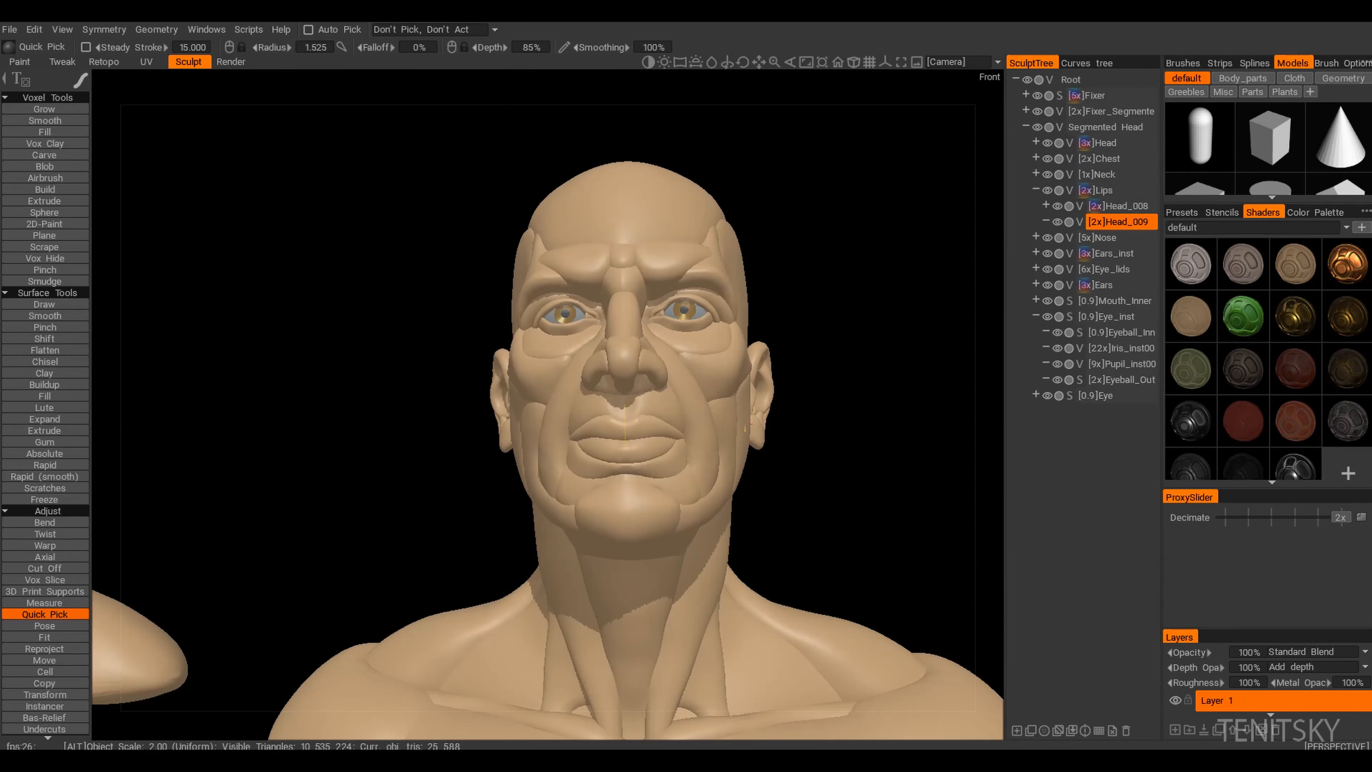
Step: Examine the Segmented Head's facial parts up close, briefly hiding and showing the lip volume Head_009
alt+drag(548, 408, 548, 443)
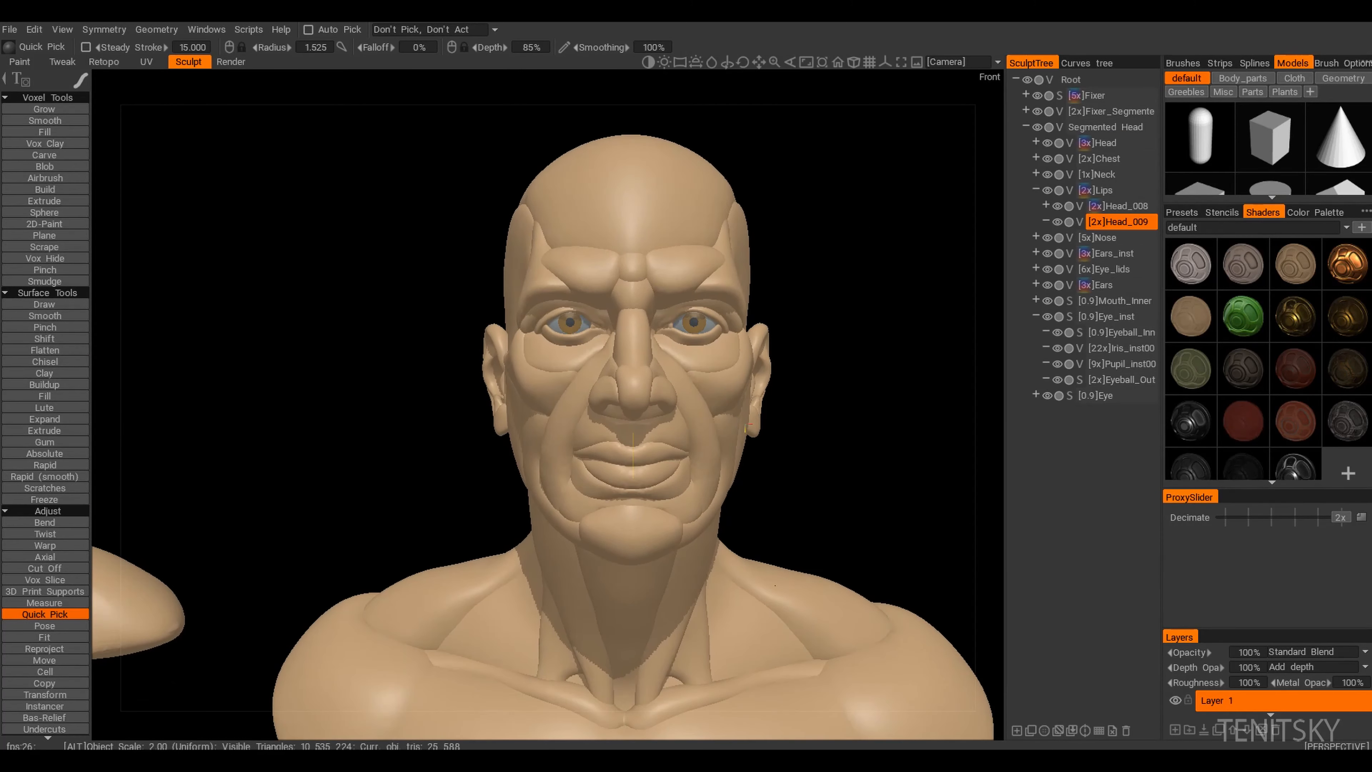
alt+right_drag(547, 443, 599, 443)
alt+middle_drag(599, 443, 599, 373)
alt+right_drag(548, 408, 573, 408)
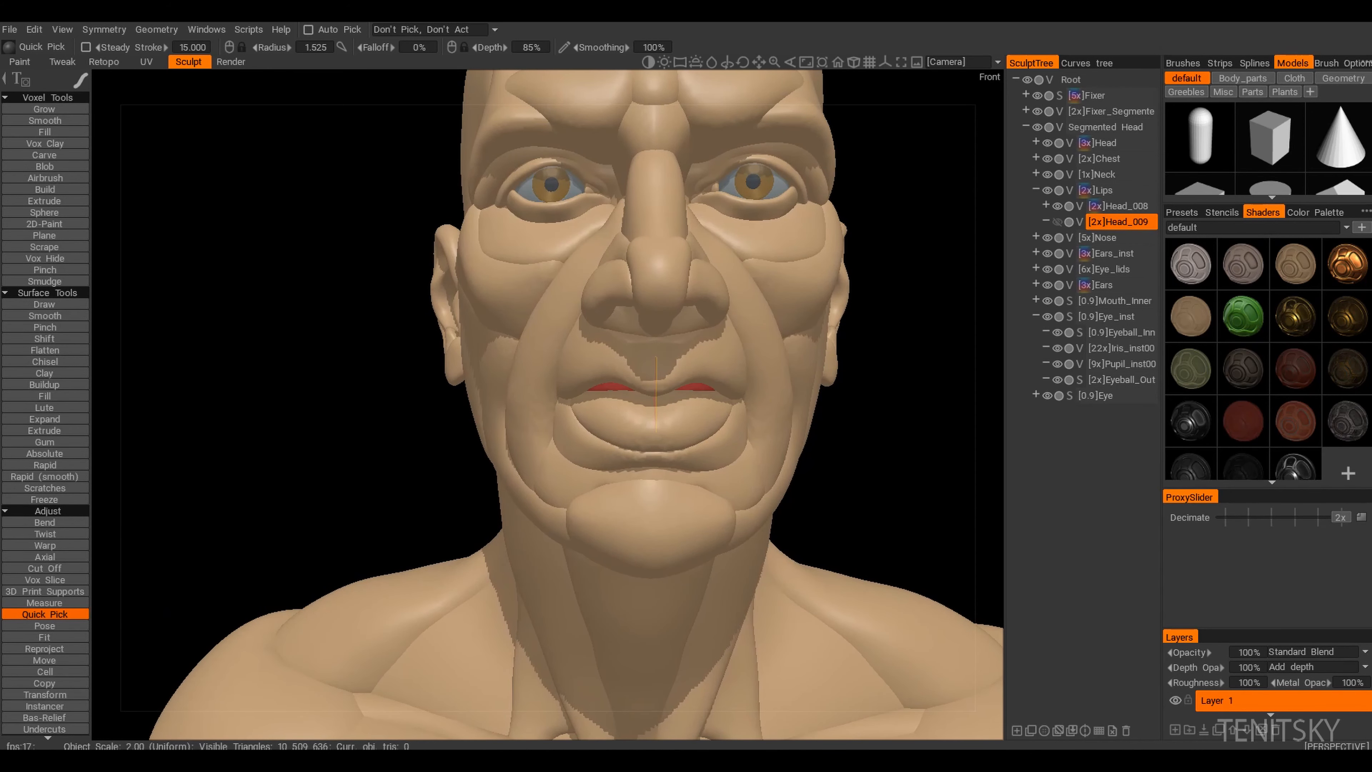
alt+right_drag(547, 408, 513, 408)
alt+drag(513, 408, 578, 409)
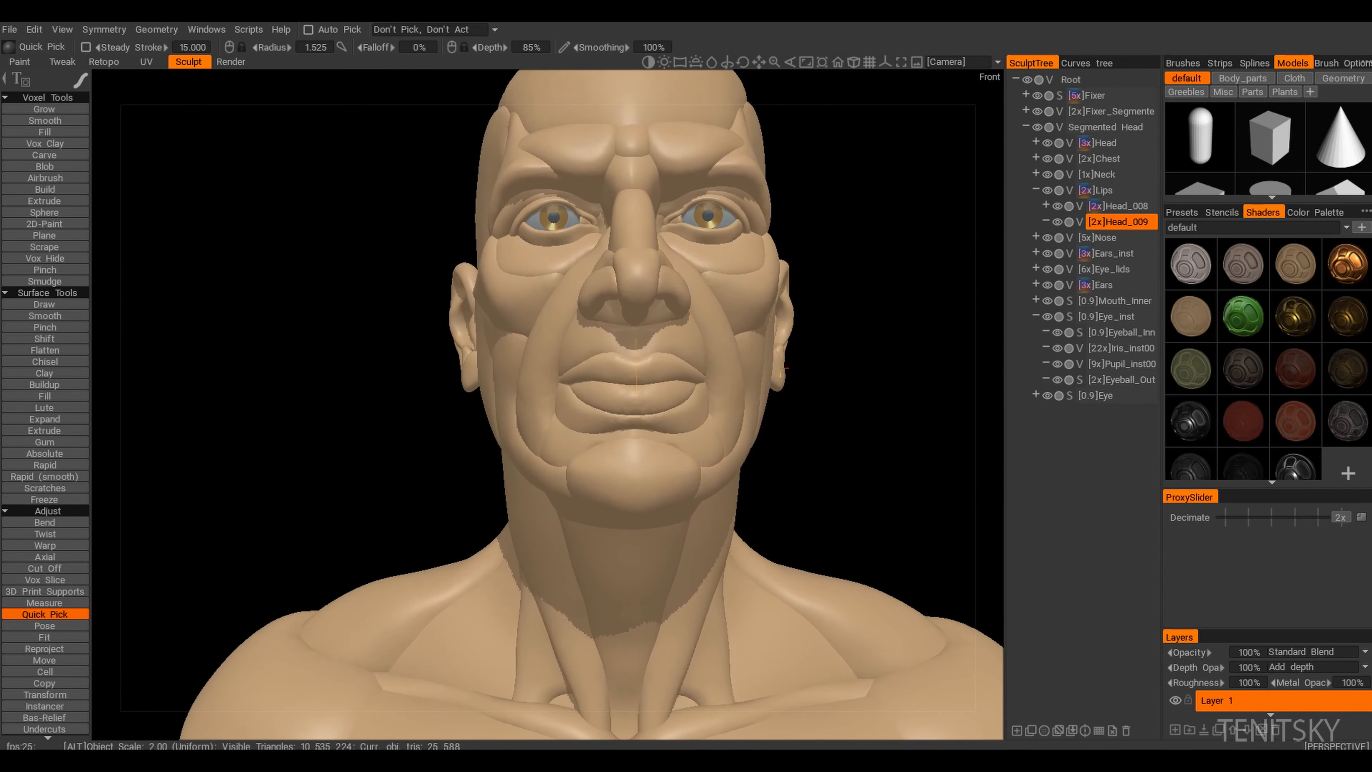
alt+middle_drag(578, 408, 569, 425)
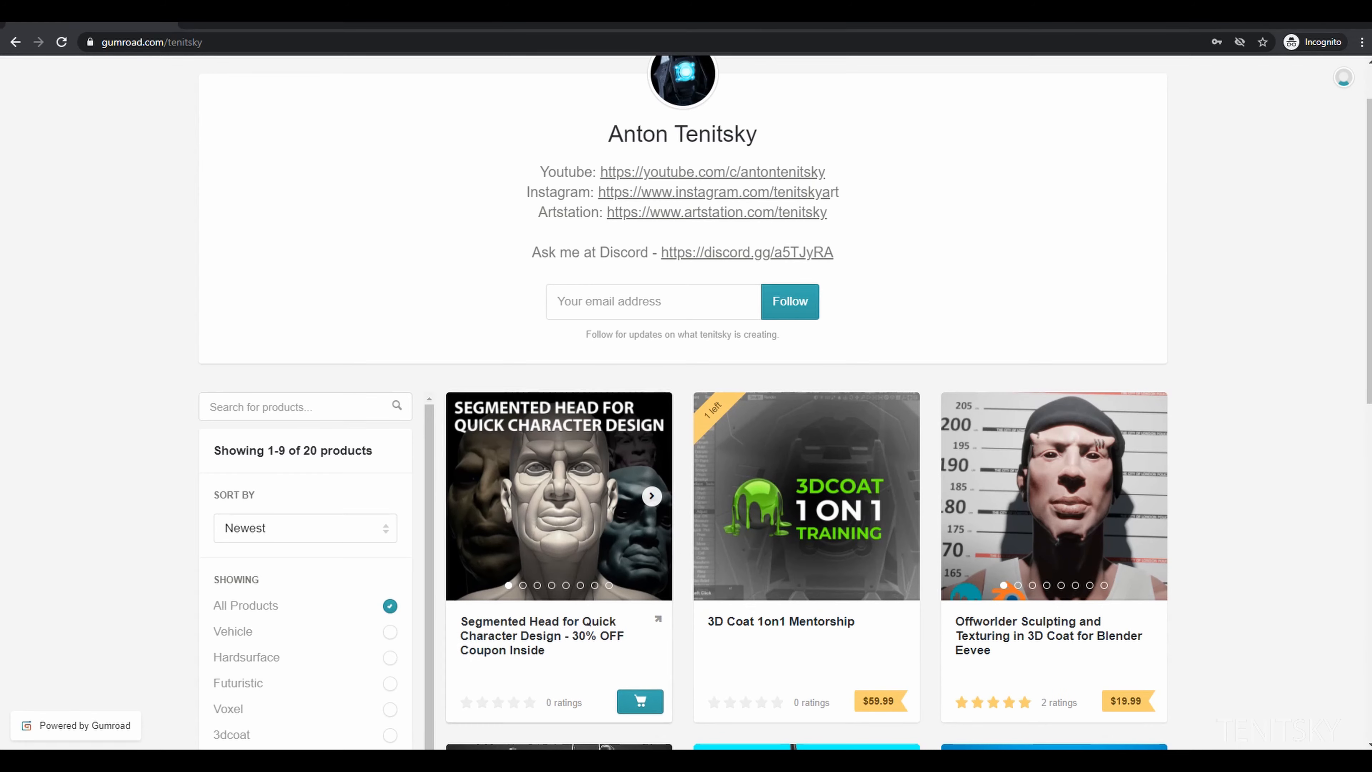
Step: Switch to the Gumroad store page and browse the preview images of the Segmented Head for Quick Character Design product
click(559, 503)
key(Right)
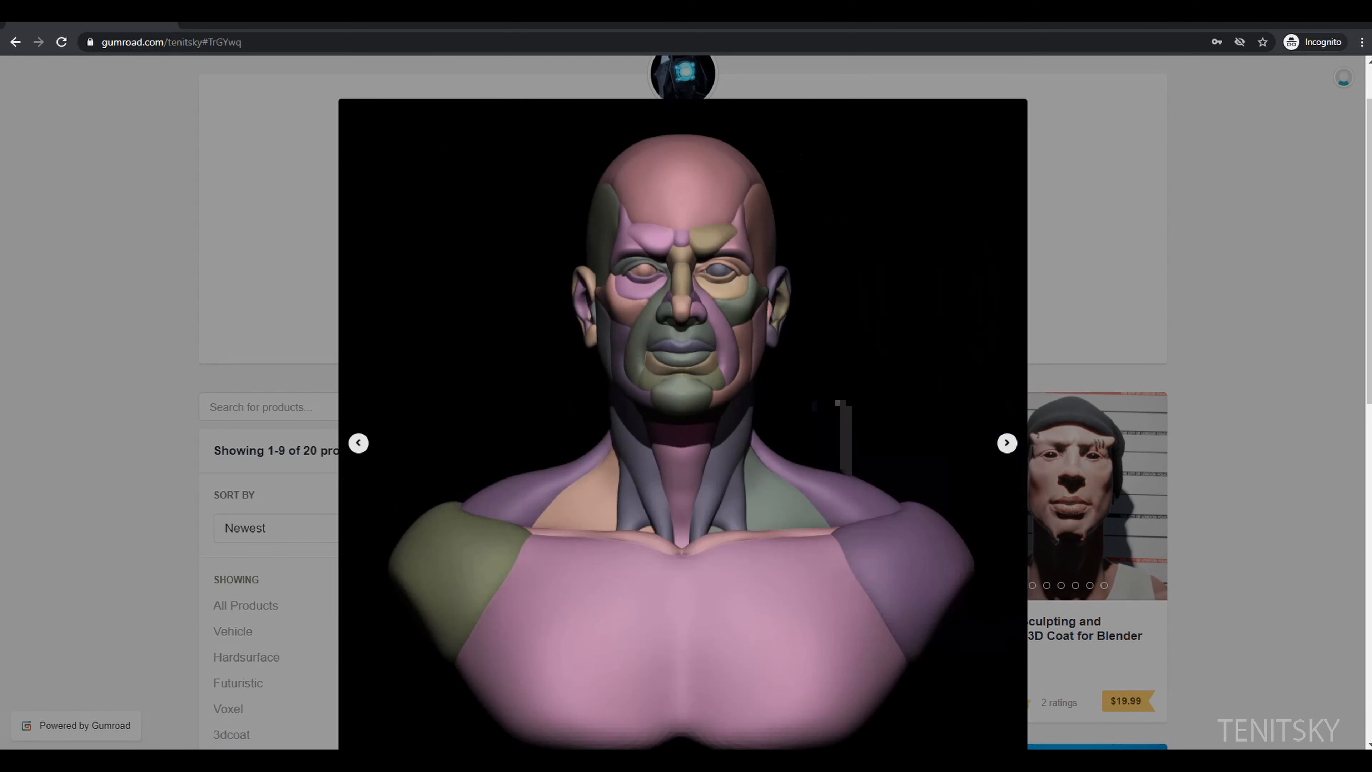
key(Right)
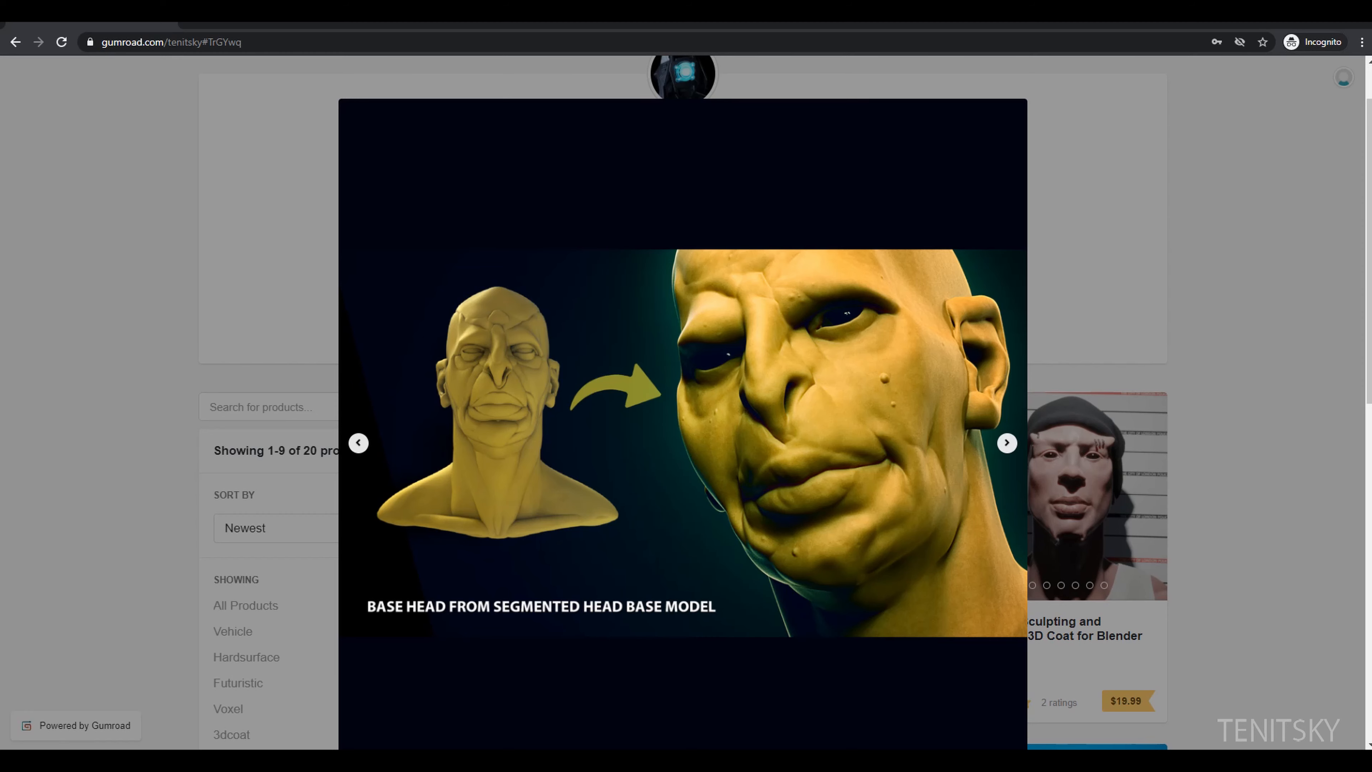
key(Right)
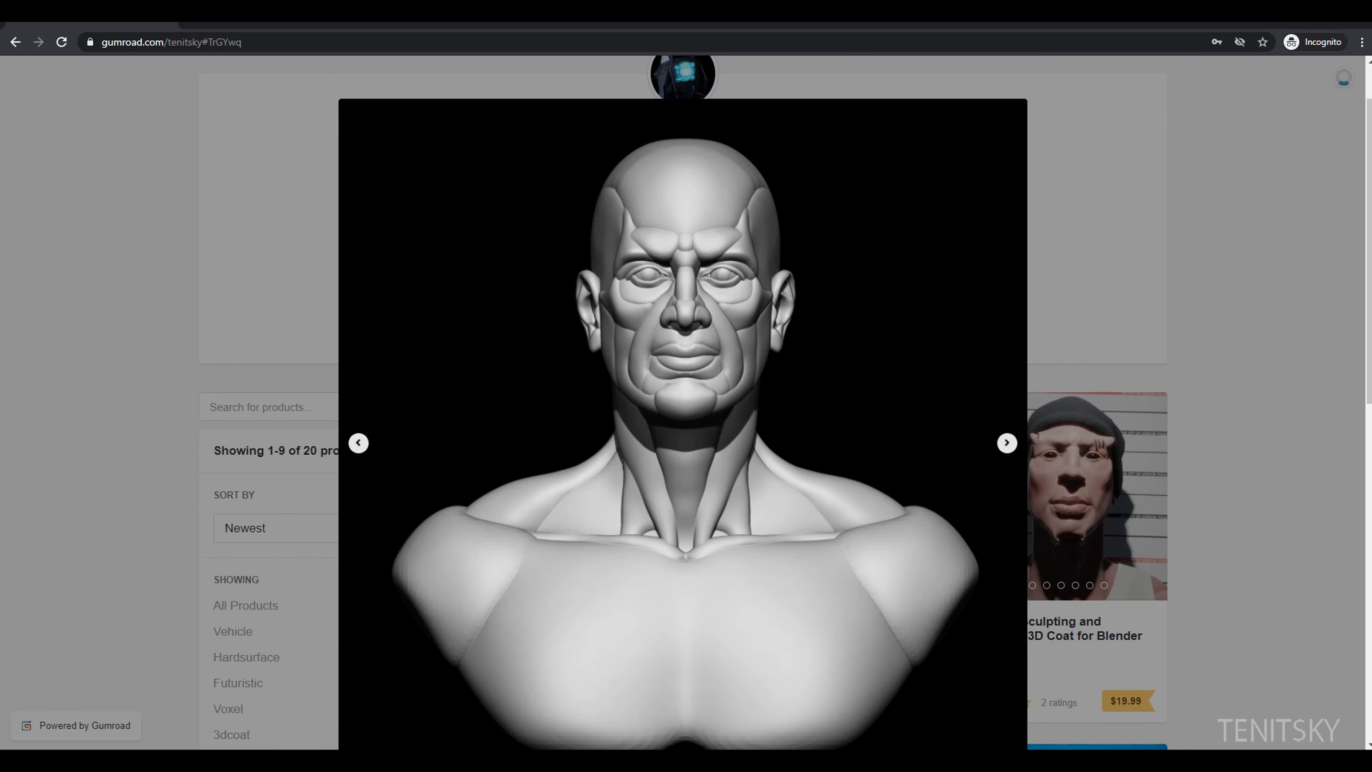
key(Right)
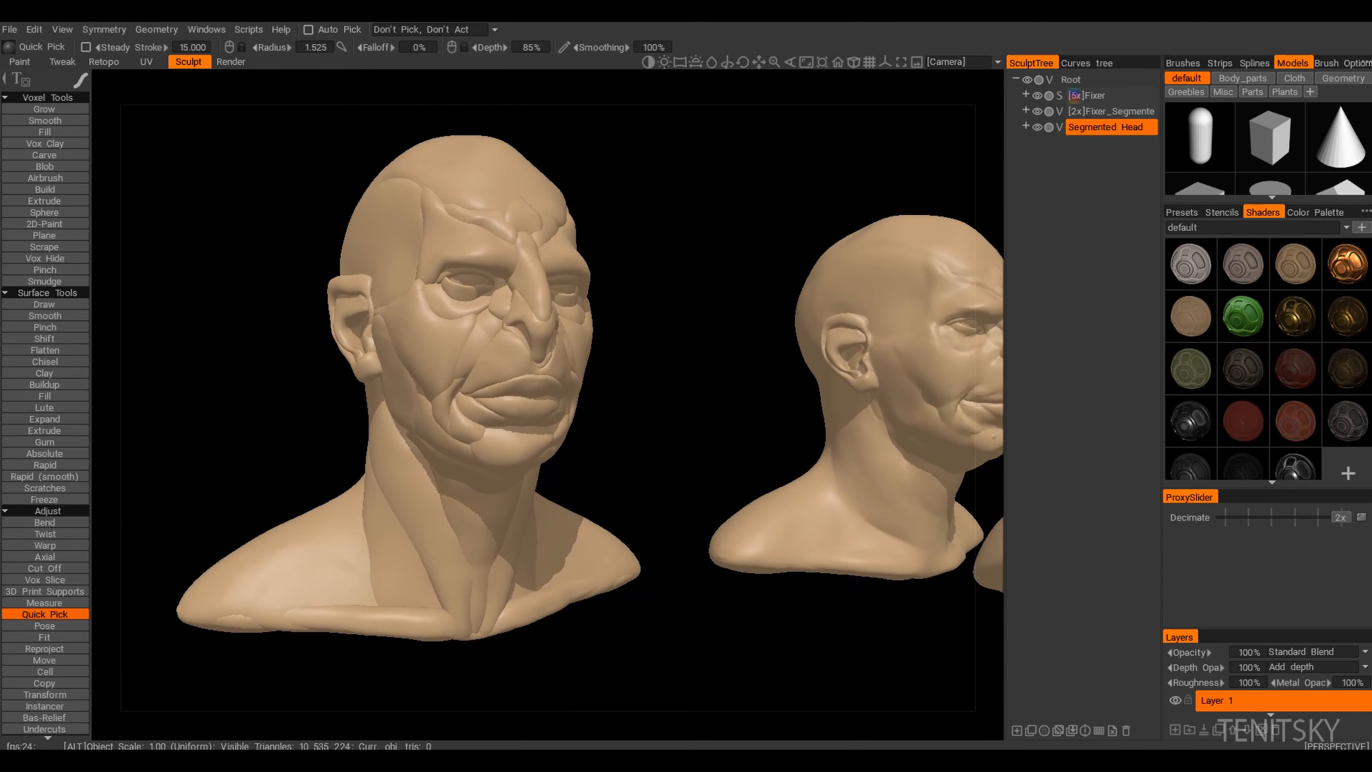
alt+middle_drag(486, 379, 471, 393)
alt+right_drag(548, 389, 532, 405)
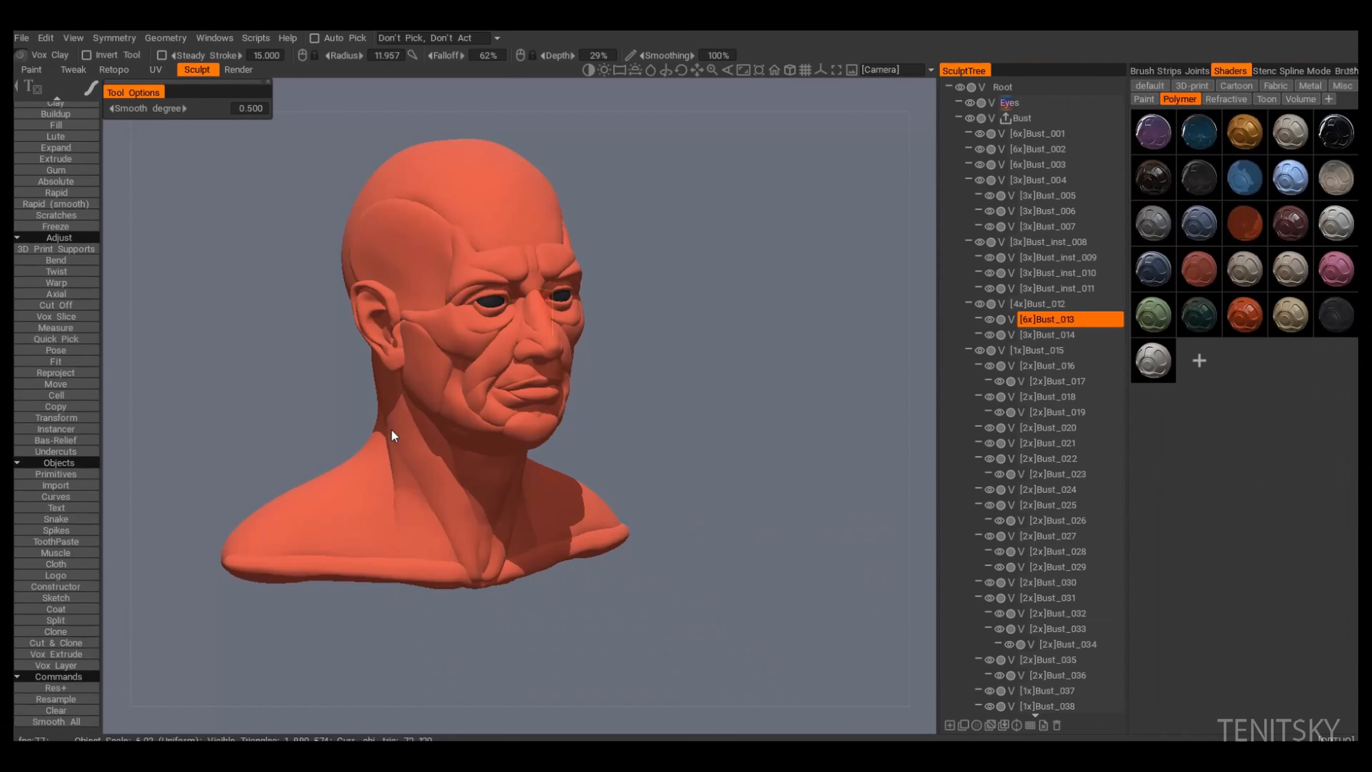
Step: Reshape the nose tip and nostril segments of the red bust with the Move tool
alt+right_drag(392, 436, 567, 404)
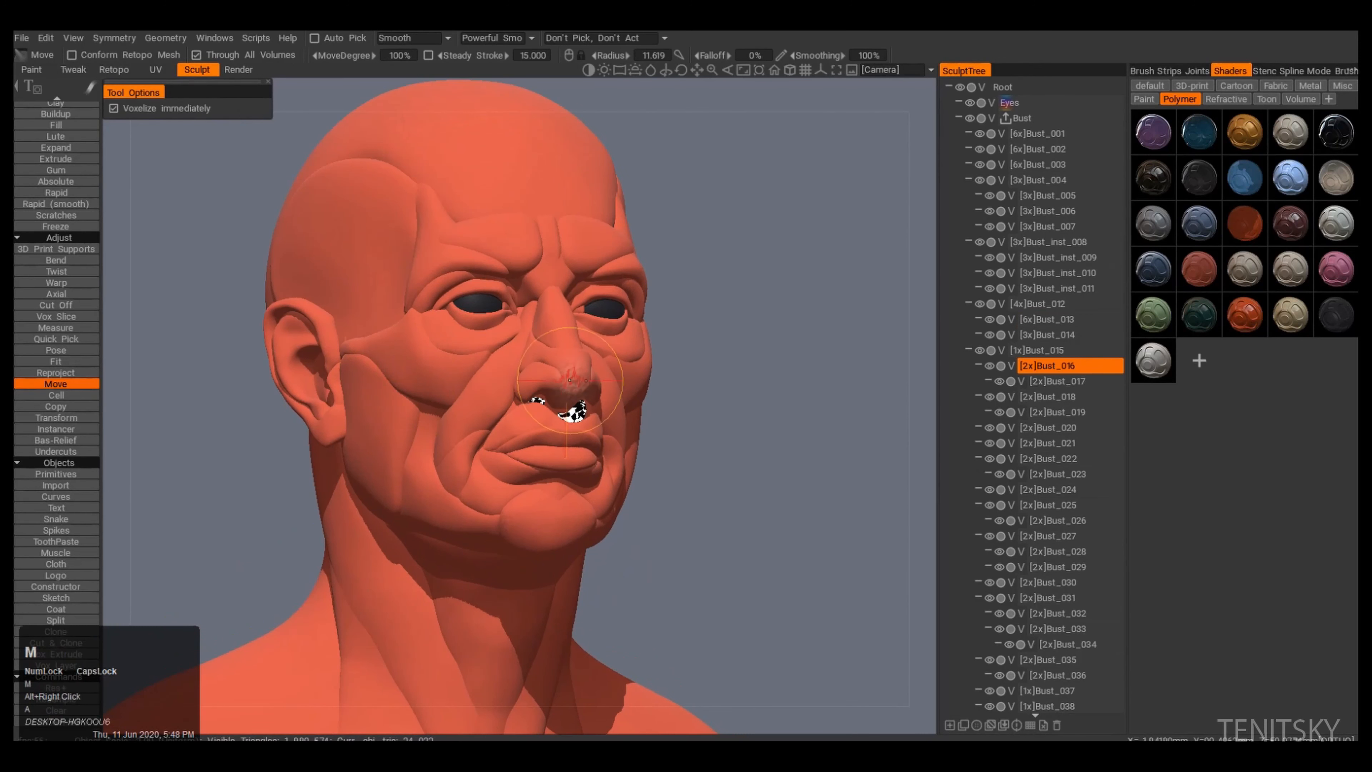
click(570, 408)
drag(539, 412, 534, 404)
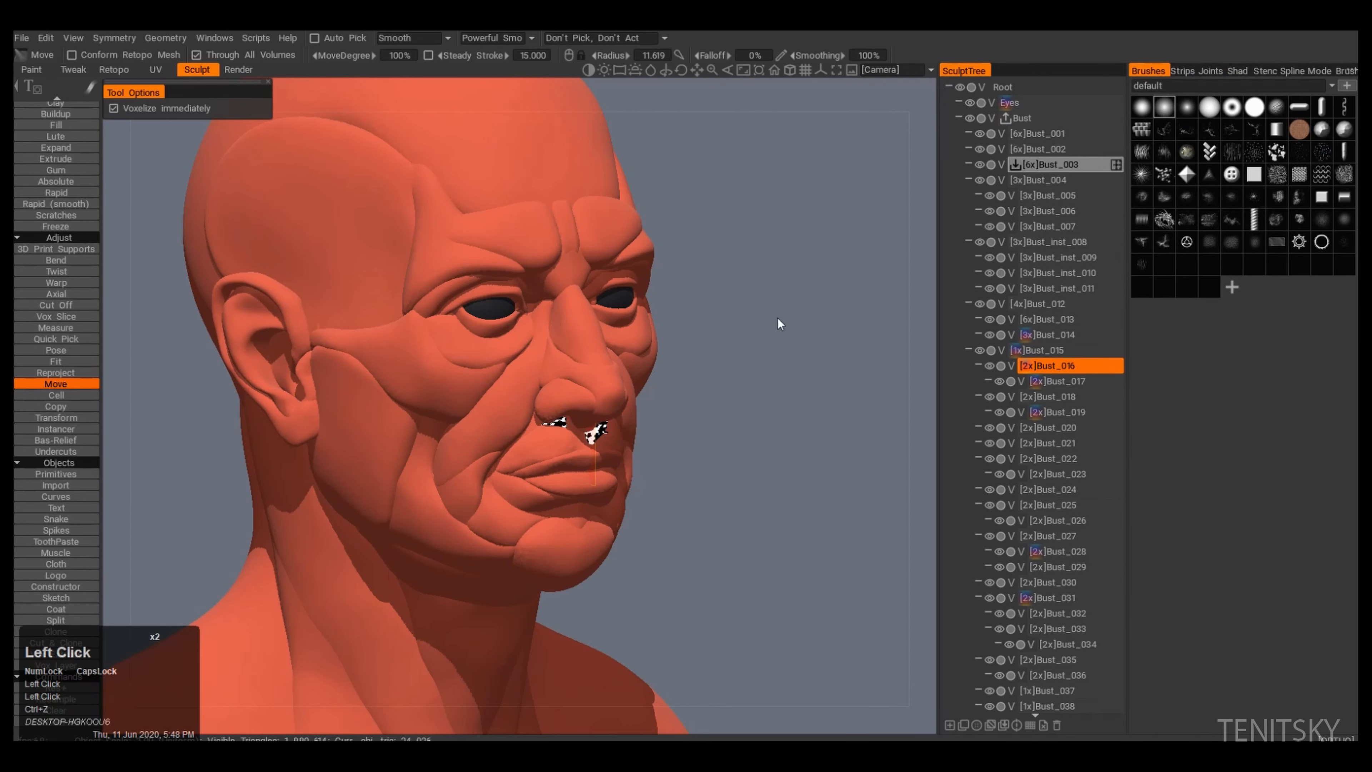
mouse_move(778, 322)
alt+mouse_down()
mouse_move(527, 432)
mouse_move(567, 383)
mouse_move(656, 460)
alt+mouse_up()
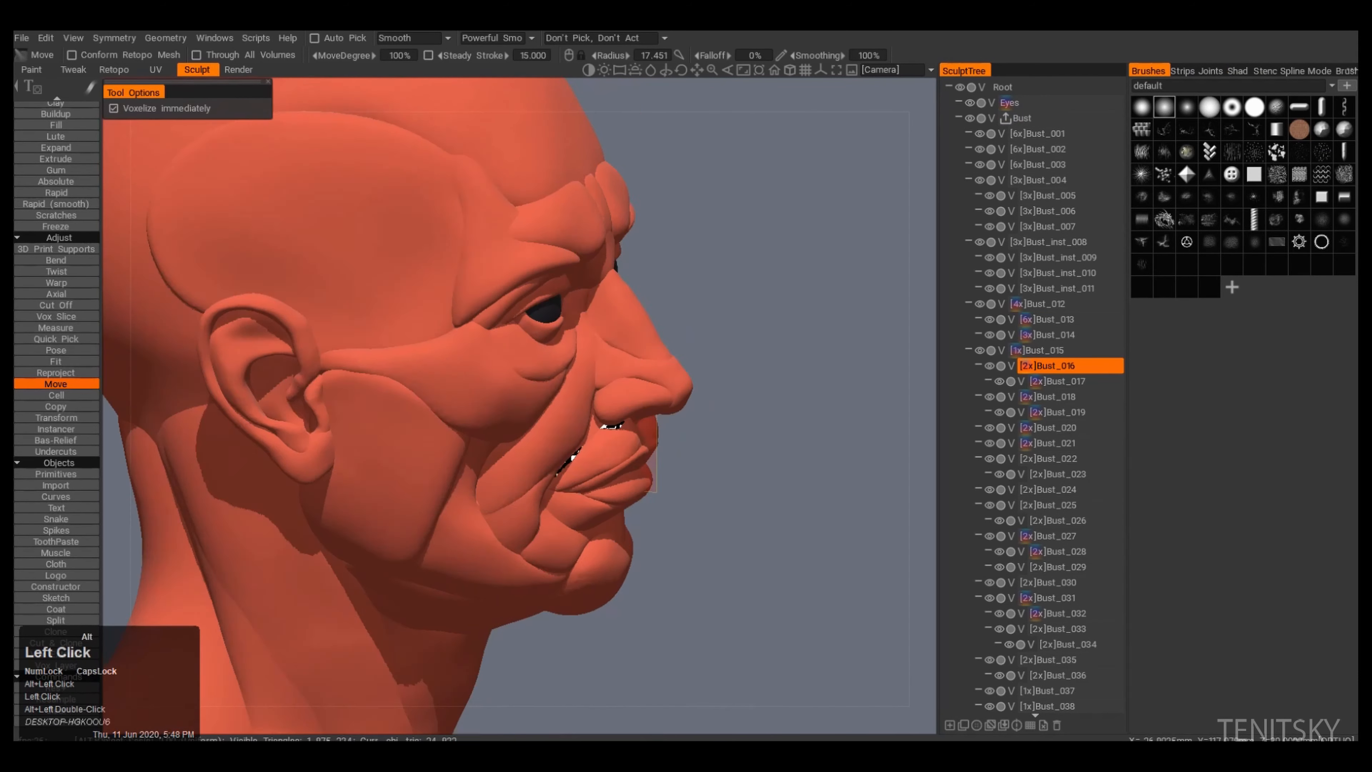
alt+drag(612, 325, 704, 352)
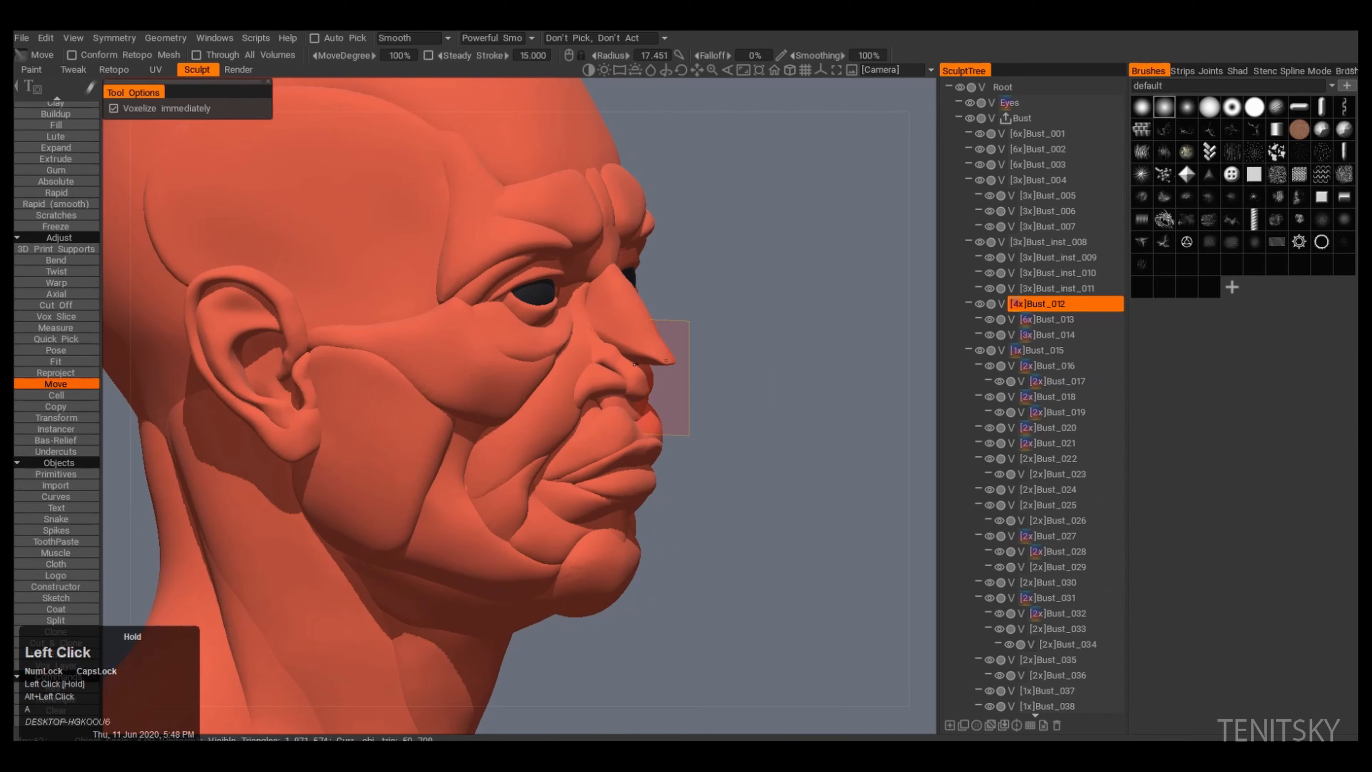
mouse_move(613, 324)
alt+mouse_down()
mouse_move(647, 317)
mouse_move(633, 376)
alt+mouse_up()
mouse_move(686, 399)
alt+right_down()
mouse_move(654, 442)
mouse_move(686, 427)
alt+right_up()
Step: Pick the nose segments in side view and shift the nose wing and tip with the Move brush
alt+drag(641, 425, 602, 426)
key(a)
key(a)
mouse_move(602, 427)
mouse_down()
mouse_move(643, 434)
mouse_move(600, 475)
mouse_move(578, 411)
mouse_up()
right_drag(576, 397, 580, 397)
drag(579, 396, 620, 406)
drag(620, 406, 622, 415)
Step: Lower the nose profile slightly with the Move brush, working segment by segment in side view
alt+right_drag(567, 326, 551, 346)
alt+drag(551, 346, 675, 356)
alt+middle_drag(675, 356, 622, 352)
key(a)
right_drag(597, 340, 606, 339)
drag(606, 340, 610, 351)
alt+drag(618, 433, 697, 427)
key(a)
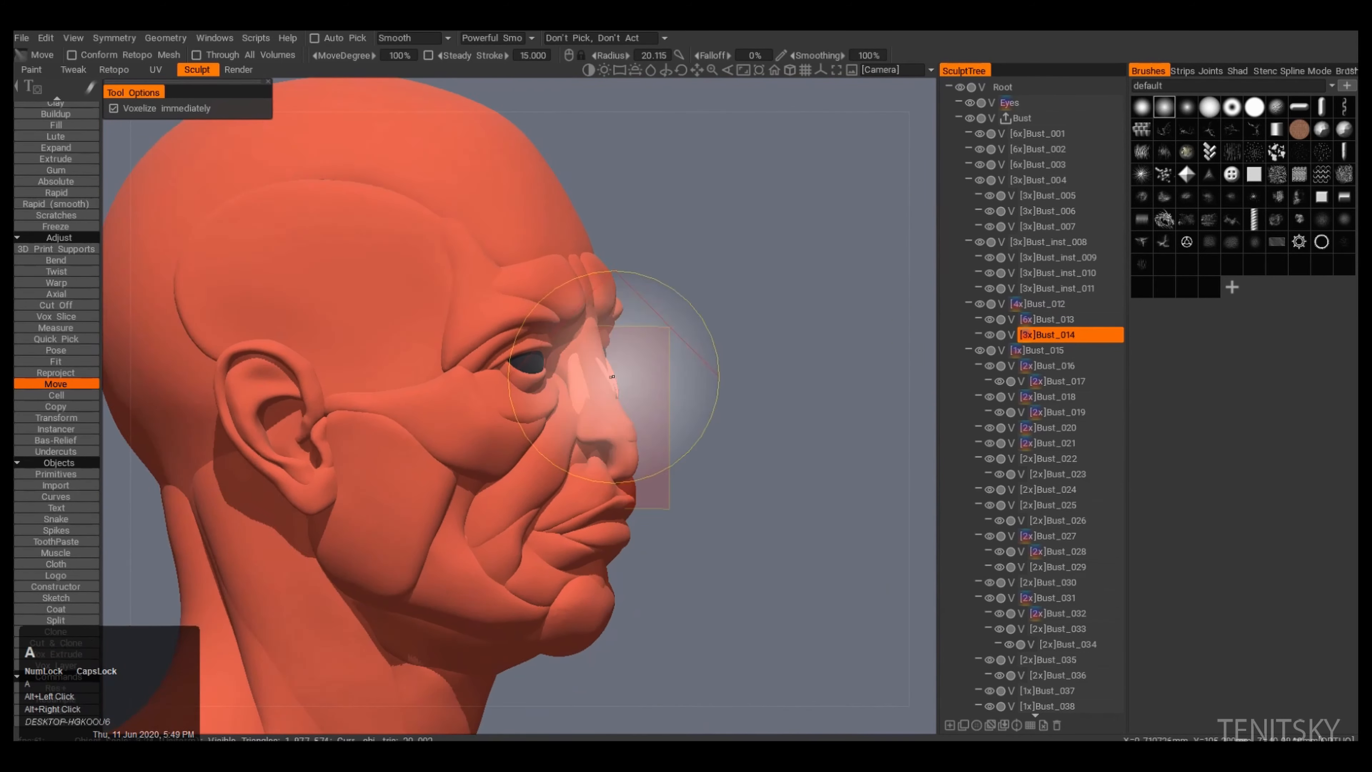
Step: Refine the drooping nose profile with small Move strokes around the bridge and tip
alt+drag(612, 354, 633, 373)
right_drag(610, 387, 604, 390)
alt+drag(603, 389, 586, 385)
right_drag(586, 385, 581, 383)
drag(582, 383, 586, 386)
alt+drag(621, 395, 564, 385)
Step: Move the nose wing and the adjoining cheek folds to deepen the transition between nose and cheek
drag(547, 397, 532, 400)
alt+drag(532, 399, 548, 387)
drag(551, 373, 562, 351)
right_drag(540, 379, 532, 379)
mouse_move(532, 378)
mouse_down()
mouse_move(532, 403)
mouse_move(543, 387)
mouse_move(544, 402)
mouse_move(476, 405)
mouse_up()
mouse_move(540, 400)
mouse_down()
mouse_move(594, 427)
mouse_move(567, 448)
mouse_up()
Step: Pick the segments around the mouth and nudge the mouth corner fold with the Move brush
key(a)
key(a)
key(a)
alt+drag(508, 486, 532, 481)
right_drag(508, 480, 527, 481)
mouse_move(513, 484)
mouse_down()
mouse_move(432, 486)
mouse_move(519, 476)
mouse_up()
Step: Pull the lower cheek segment back toward the jaw with the Move brush
key(a)
right_drag(573, 474, 581, 473)
drag(584, 466, 486, 448)
right_drag(478, 436, 469, 436)
drag(468, 435, 462, 440)
Step: Pick the individual mouth, cheek and chin segments and reshape them from several angles with the Move brush
alt+drag(486, 440, 426, 446)
alt+middle_drag(427, 445, 487, 432)
alt+drag(487, 432, 540, 402)
key(a)
key(a)
key(a)
key(a)
right_drag(545, 398, 538, 399)
mouse_move(540, 400)
alt+mouse_down()
mouse_move(497, 427)
mouse_move(521, 412)
alt+mouse_up()
right_drag(521, 411, 526, 411)
alt+drag(526, 411, 680, 392)
right_drag(681, 389, 690, 390)
alt+drag(689, 389, 551, 433)
key(a)
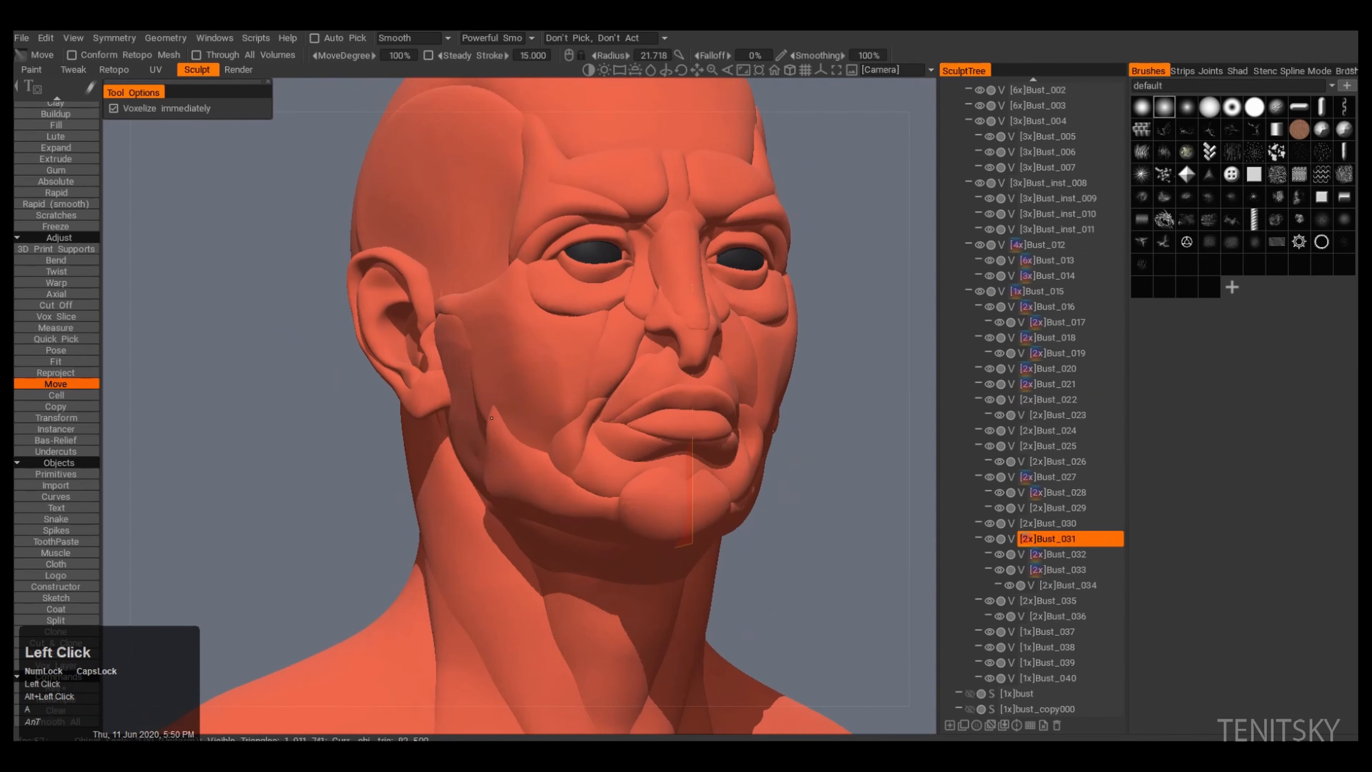
alt+right_drag(551, 443, 543, 451)
alt+drag(543, 452, 632, 452)
mouse_move(675, 453)
mouse_down()
mouse_move(702, 433)
mouse_move(530, 441)
mouse_move(611, 373)
mouse_move(613, 405)
mouse_move(489, 448)
mouse_move(559, 436)
mouse_up()
key(a)
key(ctrl+z)
Step: Enable Through All Volumes and nudge the lower face profile in side view
click(196, 55)
alt+drag(497, 451, 638, 458)
alt+drag(689, 510, 446, 440)
drag(451, 430, 447, 423)
key(a)
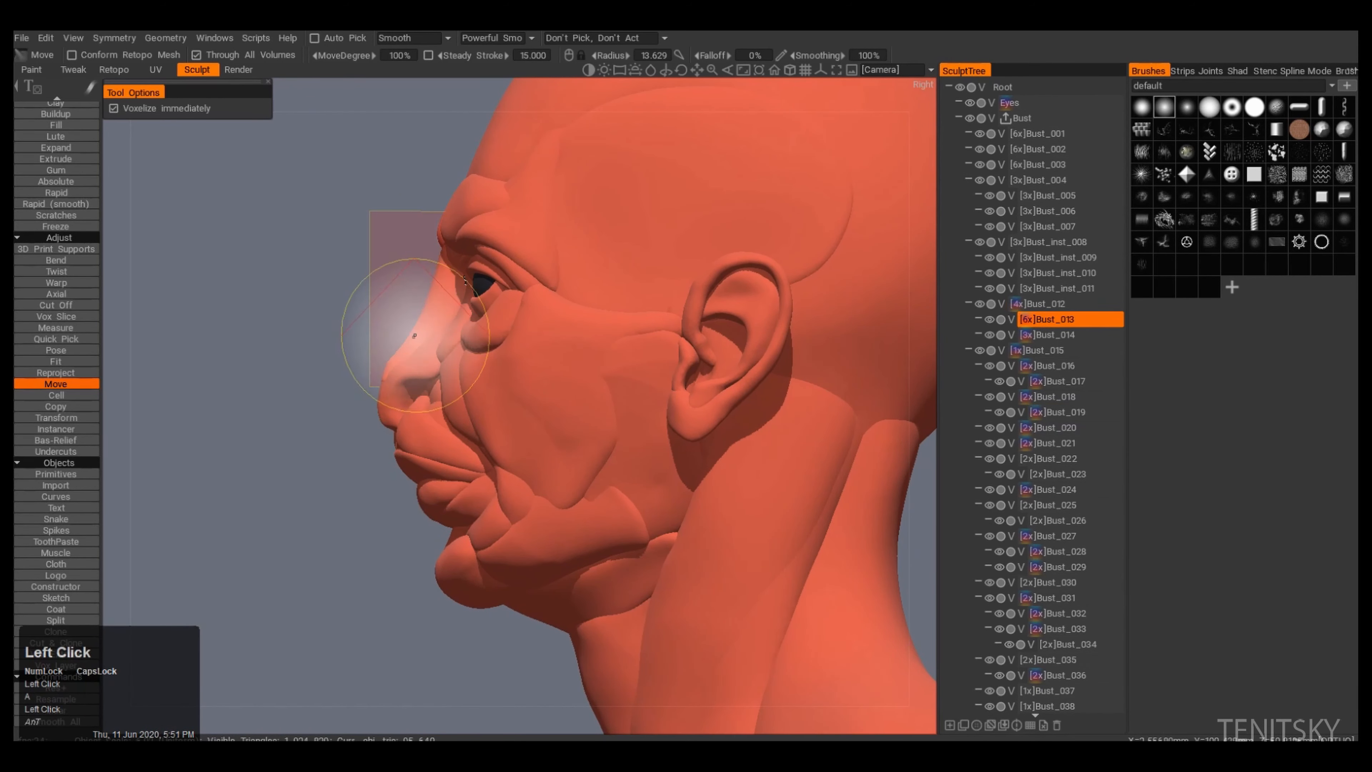
Step: Enable Through All Volumes again and move neighbouring face segments together with a smaller Move brush
alt+drag(460, 303, 665, 443)
key(a)
alt+right_drag(665, 443, 686, 432)
alt+middle_drag(686, 432, 670, 422)
click(196, 54)
right_drag(682, 406, 668, 407)
drag(668, 406, 659, 400)
mouse_move(670, 403)
mouse_down()
mouse_move(680, 399)
mouse_move(625, 396)
mouse_move(648, 346)
mouse_up()
Step: Push the face segments around the mouth into a wider shape, reducing the Move brush radius between strokes
drag(608, 376, 654, 399)
right_drag(643, 397, 629, 398)
drag(634, 396, 531, 408)
alt+right_drag(531, 408, 584, 486)
mouse_move(583, 486)
alt+mouse_down()
mouse_move(505, 509)
mouse_move(608, 496)
mouse_move(608, 477)
alt+mouse_up()
alt+drag(607, 478, 675, 421)
Step: Pick the chin and lower lip segments and adjust their shape from a low viewing angle
key(a)
key(a)
alt+drag(675, 422, 646, 453)
alt+drag(646, 453, 608, 455)
right_drag(608, 455, 592, 455)
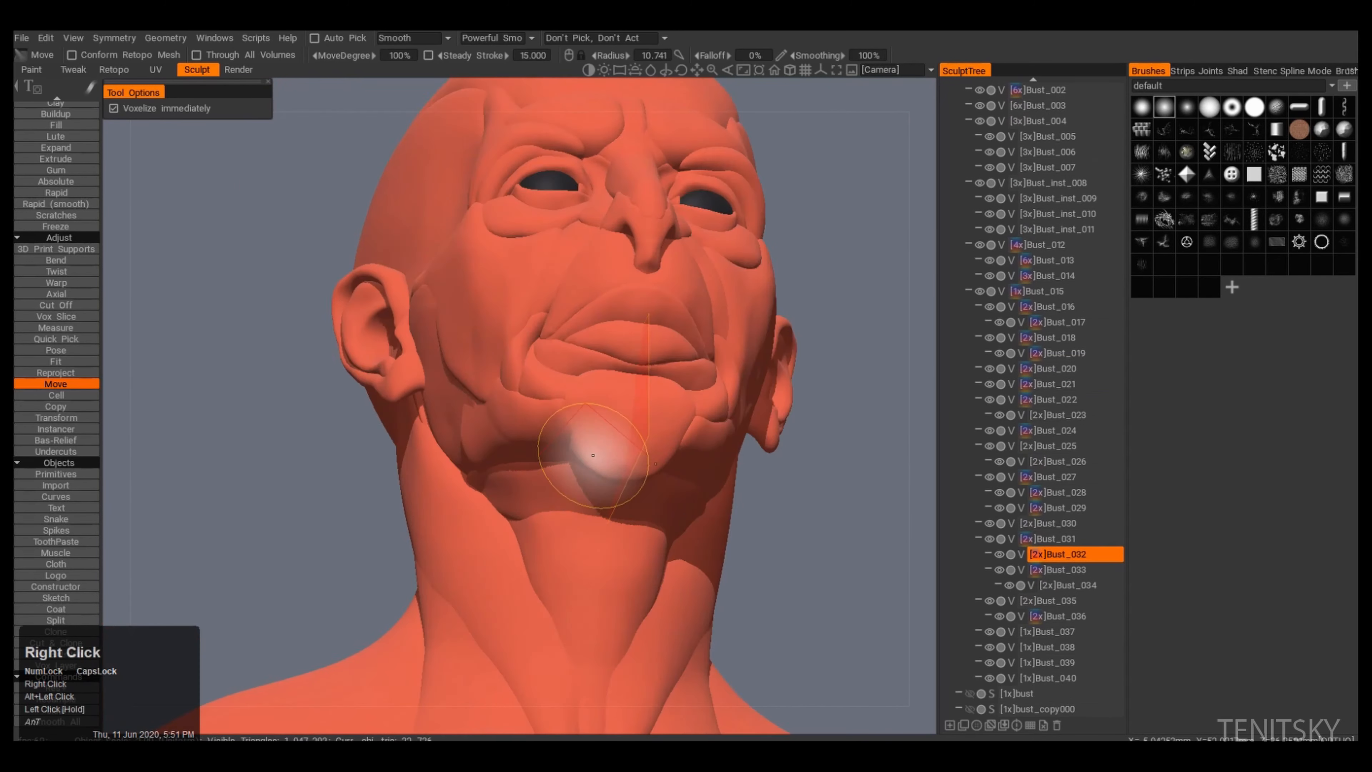
drag(568, 380, 569, 387)
mouse_move(569, 387)
alt+mouse_down()
mouse_move(488, 427)
mouse_move(532, 470)
alt+mouse_up()
right_drag(532, 471, 547, 475)
drag(547, 476, 535, 464)
Step: Pick the fold segments around the chin and pull them into a fuller jaw shape
alt+drag(535, 464, 597, 454)
key(a)
drag(597, 455, 610, 476)
alt+drag(611, 476, 726, 475)
key(a)
mouse_move(727, 476)
alt+mouse_down()
mouse_move(716, 460)
mouse_move(627, 481)
alt+mouse_up()
drag(627, 481, 622, 484)
Step: Pick a lower face segment and smooth its surface across the mouth area with a smaller brush
right_drag(622, 484, 605, 481)
alt+drag(605, 481, 638, 476)
key(a)
shift+drag(638, 476, 546, 467)
Step: Pick the nose tip segment Bust_013 and smooth its surface
alt+middle_drag(546, 468, 562, 459)
alt+right_drag(562, 460, 572, 456)
alt+drag(573, 456, 556, 400)
alt+right_drag(556, 400, 562, 373)
key(a)
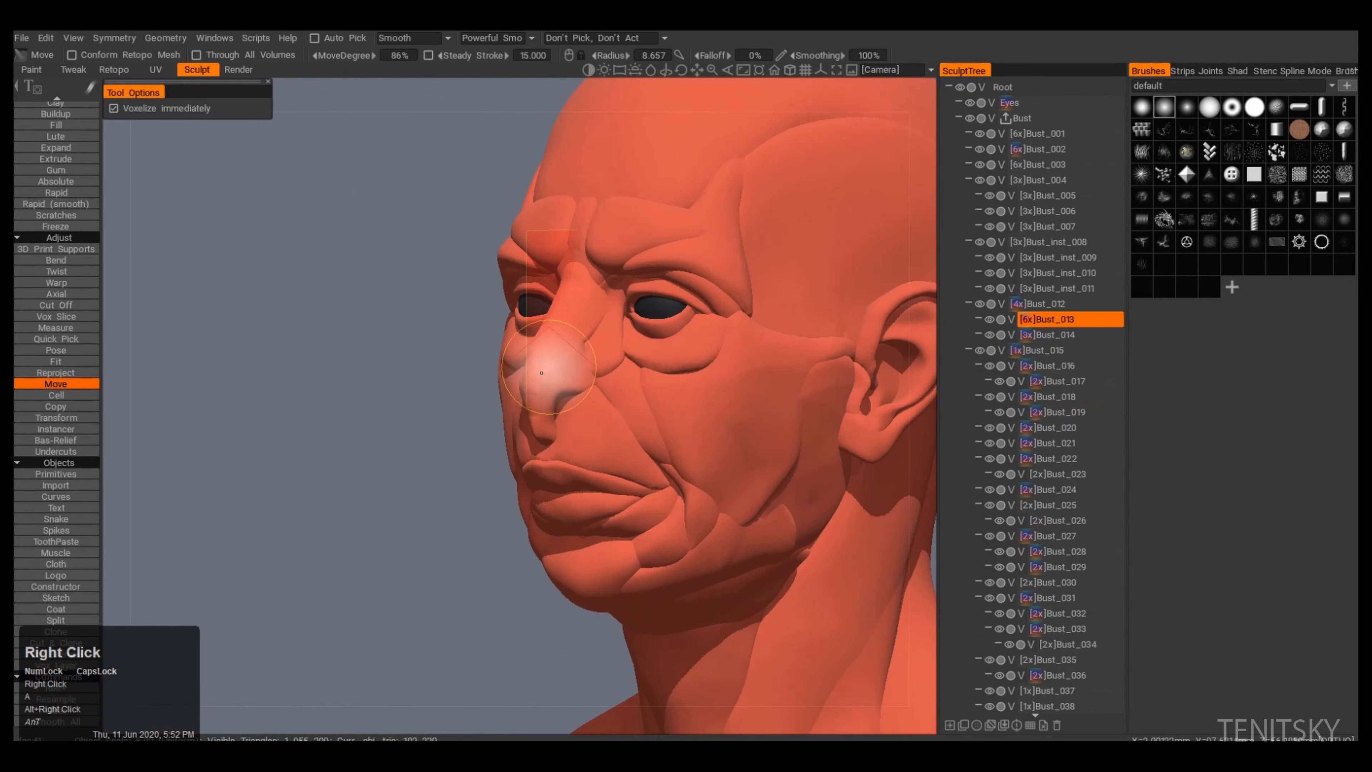
shift+drag(529, 408, 532, 413)
Step: Pick the nose bridge segment and nudge it slightly with the Move brush
alt+drag(532, 413, 589, 405)
key(a)
alt+right_drag(588, 405, 578, 398)
alt+middle_drag(578, 397, 561, 402)
drag(562, 403, 557, 400)
Step: Nudge the cheek segment beside the nose slightly downward with the Move brush
right_drag(575, 439, 561, 438)
mouse_move(562, 438)
alt+mouse_down()
mouse_move(594, 390)
mouse_move(581, 352)
mouse_move(535, 378)
alt+mouse_up()
alt+right_drag(534, 378, 543, 393)
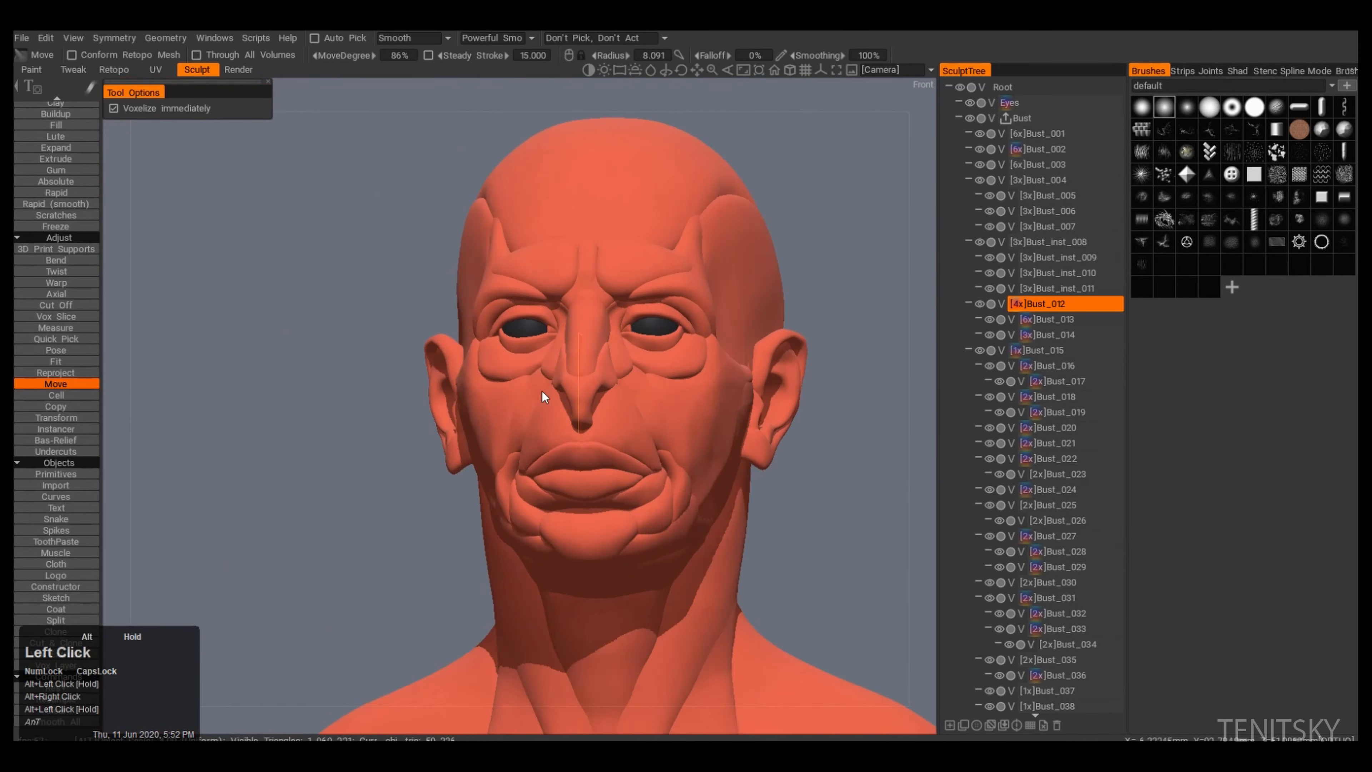
alt+drag(543, 393, 692, 493)
alt+right_drag(692, 494, 649, 432)
drag(502, 416, 505, 423)
key(h)
right_drag(508, 433, 535, 437)
alt+drag(513, 459, 561, 470)
Step: Hide the Eyes volume so the eye sockets are exposed in close-up
alt+right_drag(562, 470, 572, 460)
alt+drag(572, 373, 614, 351)
alt+middle_drag(614, 352, 629, 368)
alt+right_drag(630, 367, 675, 346)
drag(949, 232, 949, 282)
click(970, 104)
alt+middle_drag(621, 378, 594, 399)
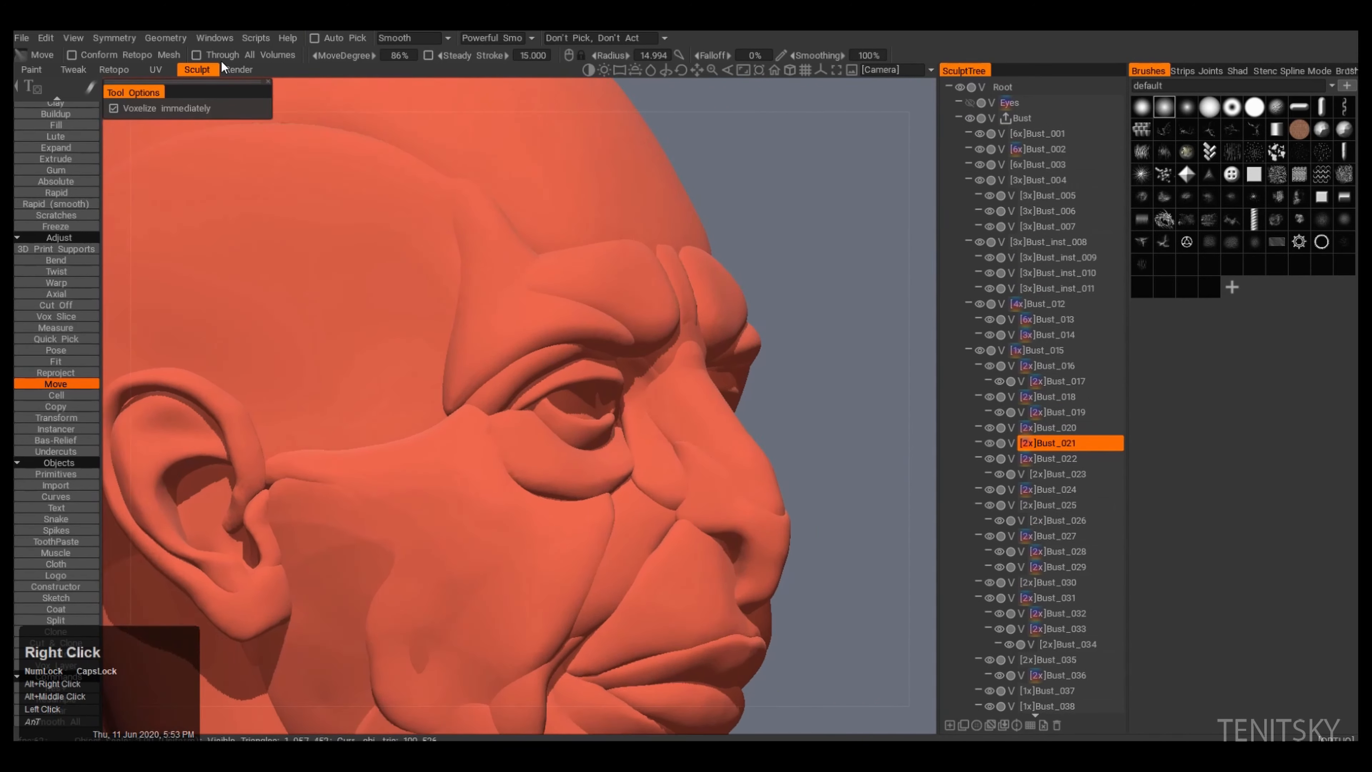
Step: Turn on Through All Volumes and push the brow and upper eye socket area slightly upward with a smaller Move brush
click(218, 57)
alt+drag(589, 400, 583, 357)
alt+middle_drag(583, 357, 581, 383)
alt+drag(600, 378, 578, 362)
right_drag(626, 314, 610, 313)
drag(621, 303, 622, 287)
alt+drag(670, 389, 600, 429)
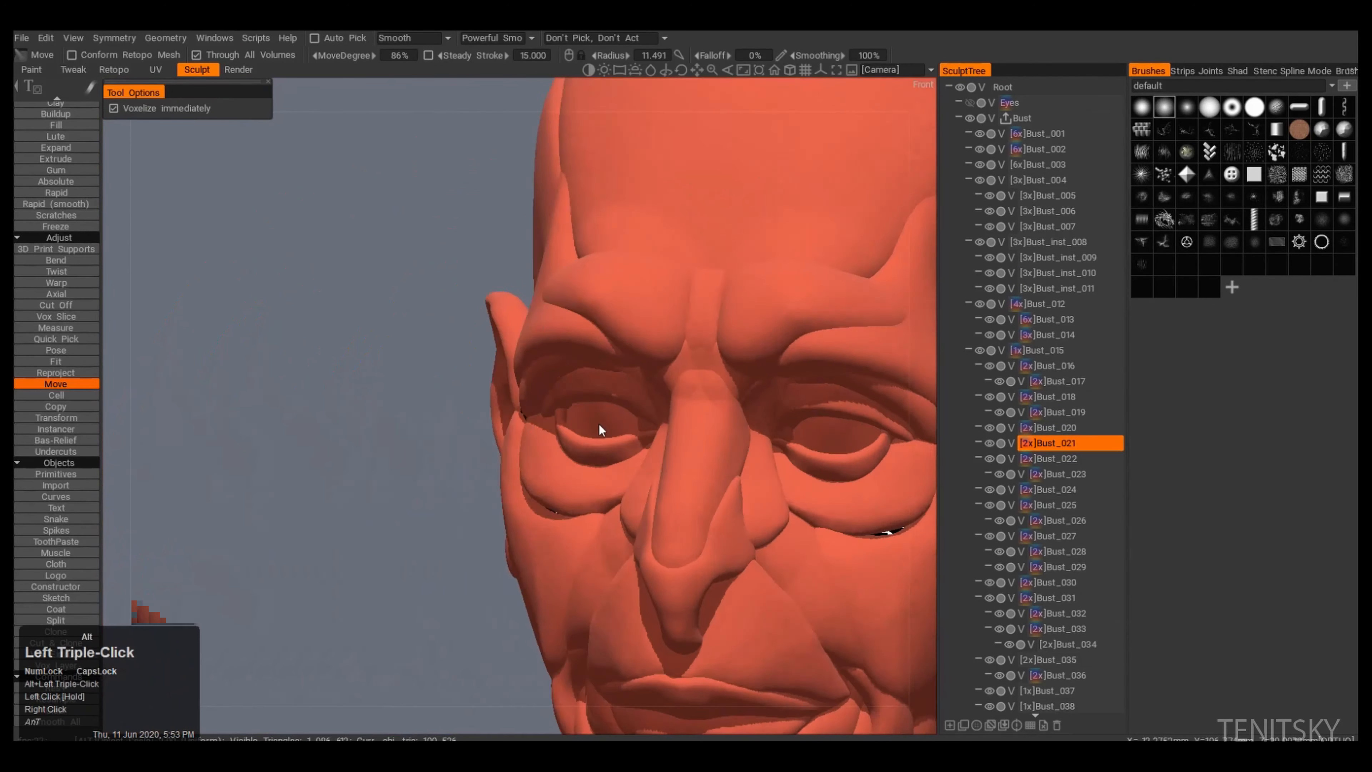
alt+right_drag(638, 422, 610, 432)
Step: Show the Eyes volume again and move the eyelid area outward and down, affecting all volumes together
click(969, 102)
alt+middle_drag(533, 355, 524, 386)
alt+drag(524, 386, 561, 362)
key(a)
click(197, 55)
alt+right_drag(548, 402, 559, 395)
alt+drag(558, 389, 558, 365)
right_drag(567, 367, 540, 373)
mouse_move(540, 370)
mouse_down()
mouse_move(536, 359)
mouse_move(489, 414)
mouse_up()
alt+right_drag(488, 418, 513, 402)
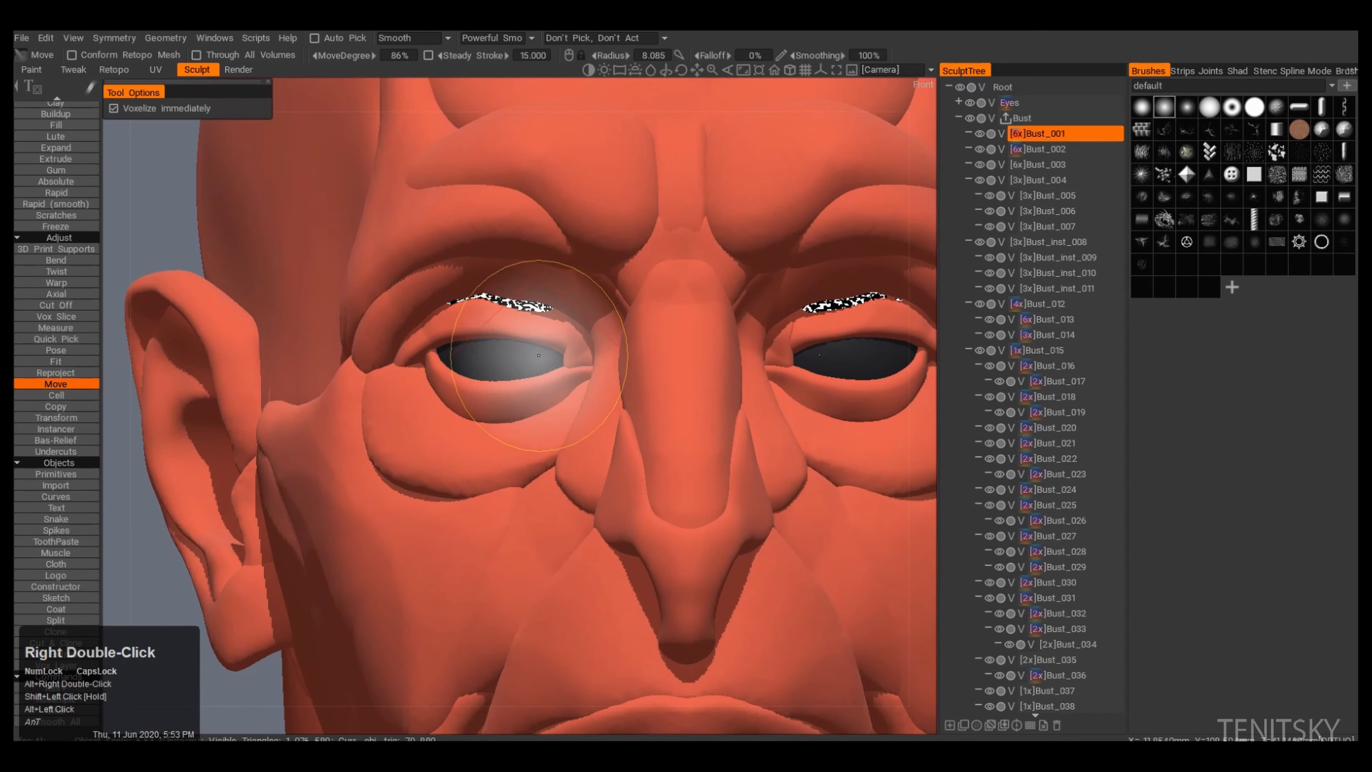
Step: Try a short nudge at the inner corner of the eye with the Move brush and undo it
alt+drag(574, 358, 562, 379)
drag(561, 376, 554, 371)
key(c)
alt+right_drag(554, 371, 548, 392)
right_drag(548, 397, 555, 397)
alt+drag(555, 397, 573, 403)
key(ctrl+z)
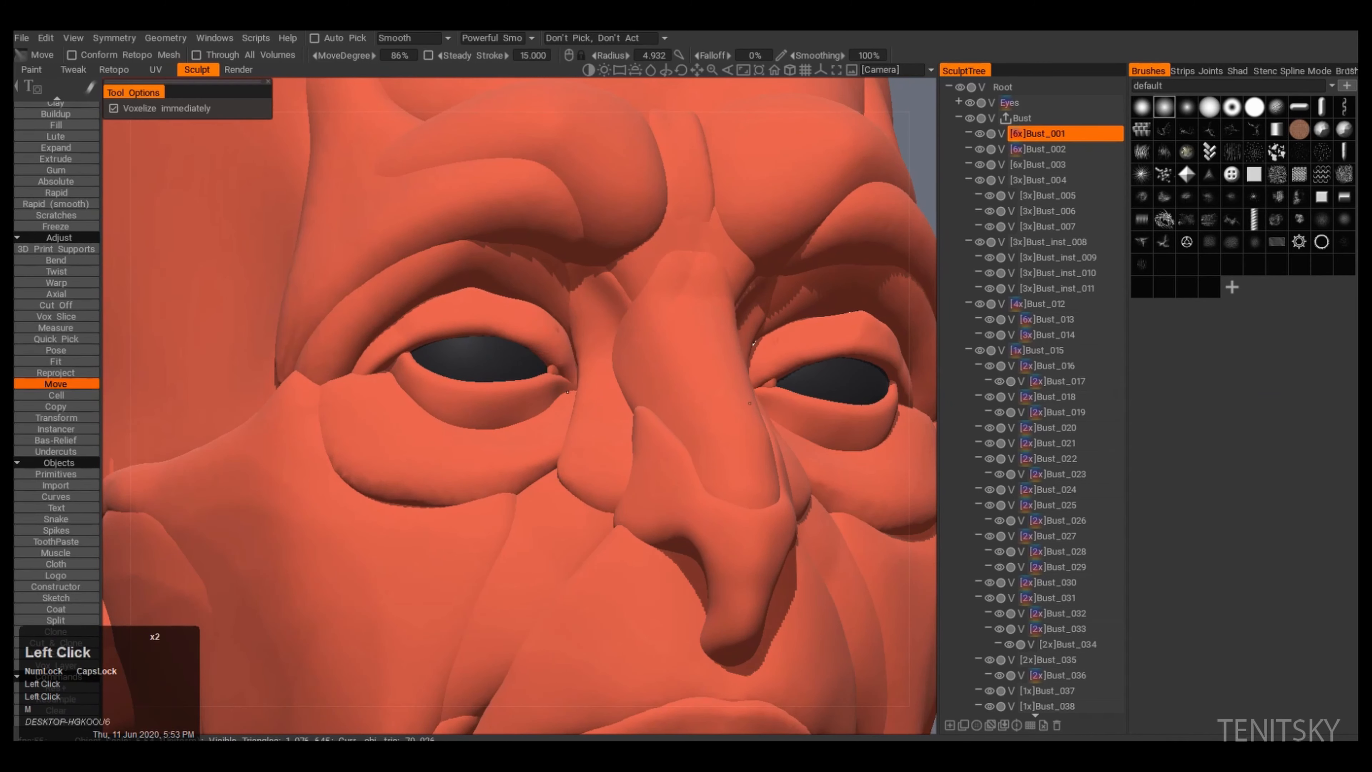
Step: Nudge the inner eye area beside the nose bridge with small Move strokes
alt+right_drag(567, 392, 567, 373)
alt+drag(567, 373, 570, 359)
alt+right_drag(570, 359, 562, 379)
key(h)
mouse_move(562, 378)
alt+mouse_down()
mouse_move(599, 346)
mouse_move(603, 358)
mouse_move(572, 368)
mouse_move(608, 381)
alt+mouse_up()
mouse_move(608, 381)
alt+mouse_down()
mouse_move(602, 356)
mouse_move(621, 389)
mouse_move(517, 417)
mouse_move(640, 346)
alt+mouse_up()
drag(640, 346, 635, 330)
alt+right_drag(635, 330, 629, 351)
alt+drag(629, 351, 615, 378)
drag(616, 379, 617, 387)
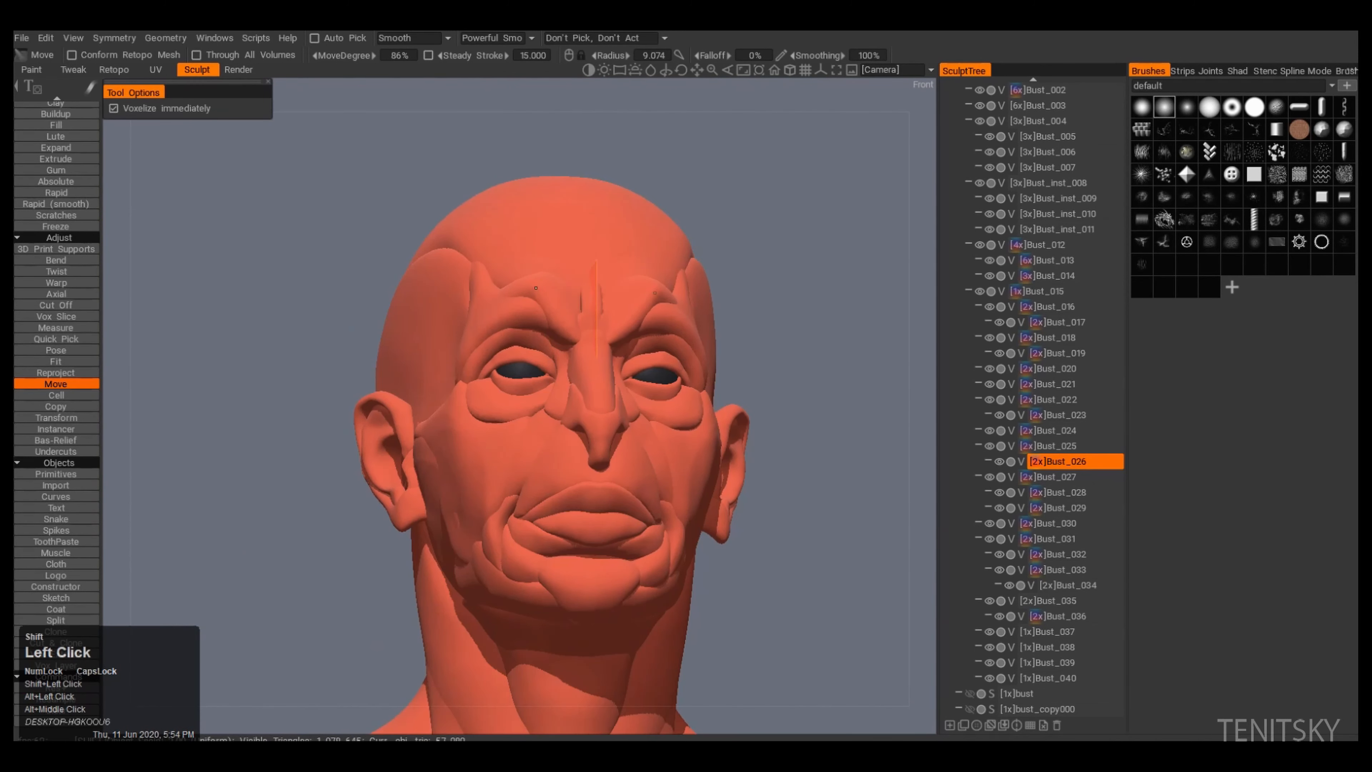
Step: Pick the brow segment and smooth its surface above the nose bridge
key(a)
alt+drag(540, 292, 586, 324)
shift+drag(586, 308, 581, 292)
alt+drag(565, 340, 518, 349)
right_drag(599, 301, 621, 300)
alt+drag(621, 324, 546, 335)
Step: Pick the neighbouring brow segments and reposition them with Move strokes around the eye
key(a)
mouse_move(556, 330)
mouse_down()
mouse_move(542, 380)
mouse_move(513, 373)
mouse_up()
key(a)
drag(646, 337, 643, 330)
alt+drag(541, 345, 594, 346)
mouse_move(518, 368)
alt+mouse_down()
mouse_move(551, 338)
mouse_move(610, 373)
alt+mouse_up()
drag(414, 383, 416, 378)
Step: Pull the brow outward toward the temple and refine it with a short Move stroke
alt+middle_drag(487, 367, 540, 389)
alt+right_drag(540, 389, 574, 400)
mouse_move(574, 400)
alt+mouse_down()
mouse_move(605, 392)
mouse_move(621, 362)
alt+mouse_up()
drag(543, 319, 476, 292)
alt+drag(570, 395, 608, 373)
right_drag(621, 359, 609, 358)
drag(610, 358, 605, 364)
mouse_move(594, 368)
alt+mouse_down()
mouse_move(533, 389)
mouse_move(583, 379)
alt+mouse_up()
alt+right_drag(584, 379, 572, 373)
alt+drag(573, 373, 621, 368)
alt+middle_drag(621, 367, 614, 360)
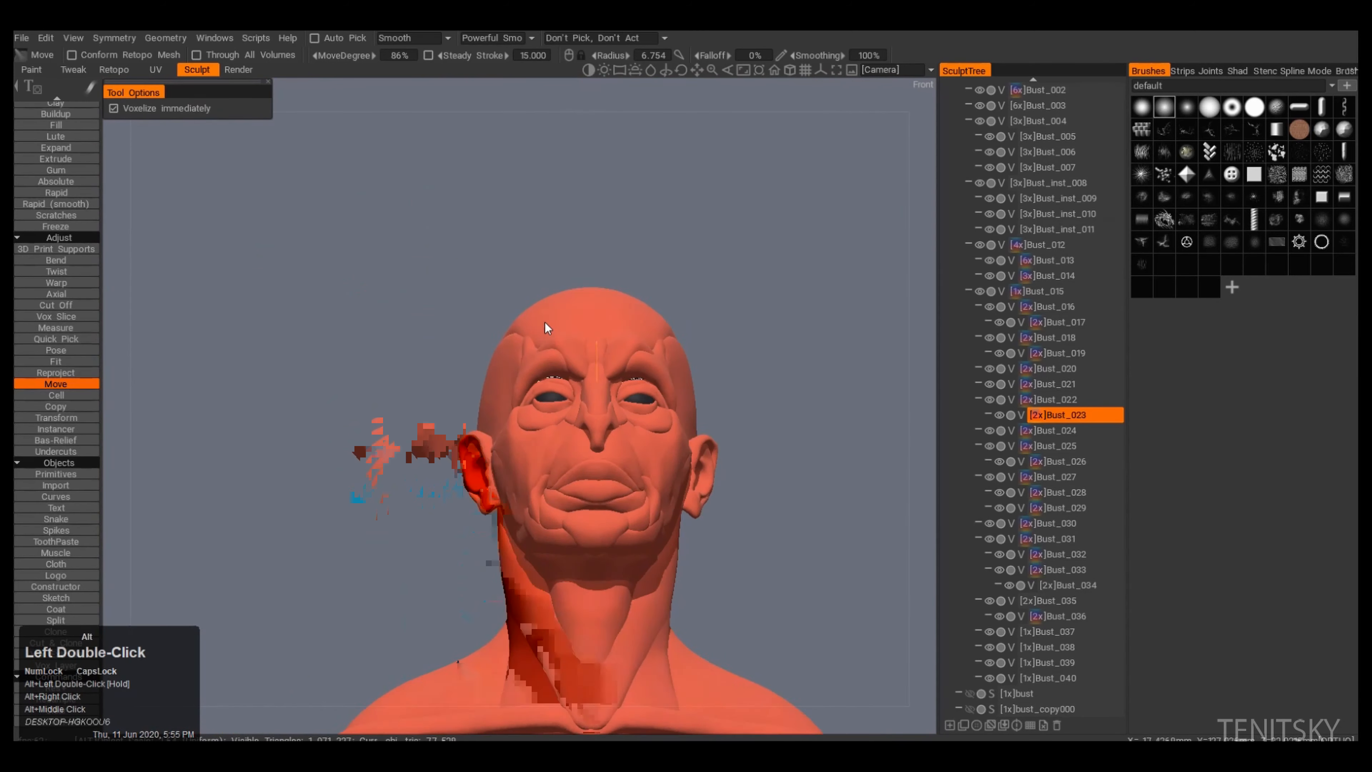
Step: Shift the forehead wrinkle segment Bust_026 inward, then slightly upward with a larger Move brush
alt+drag(595, 326, 475, 346)
drag(551, 311, 572, 316)
right_drag(564, 311, 579, 311)
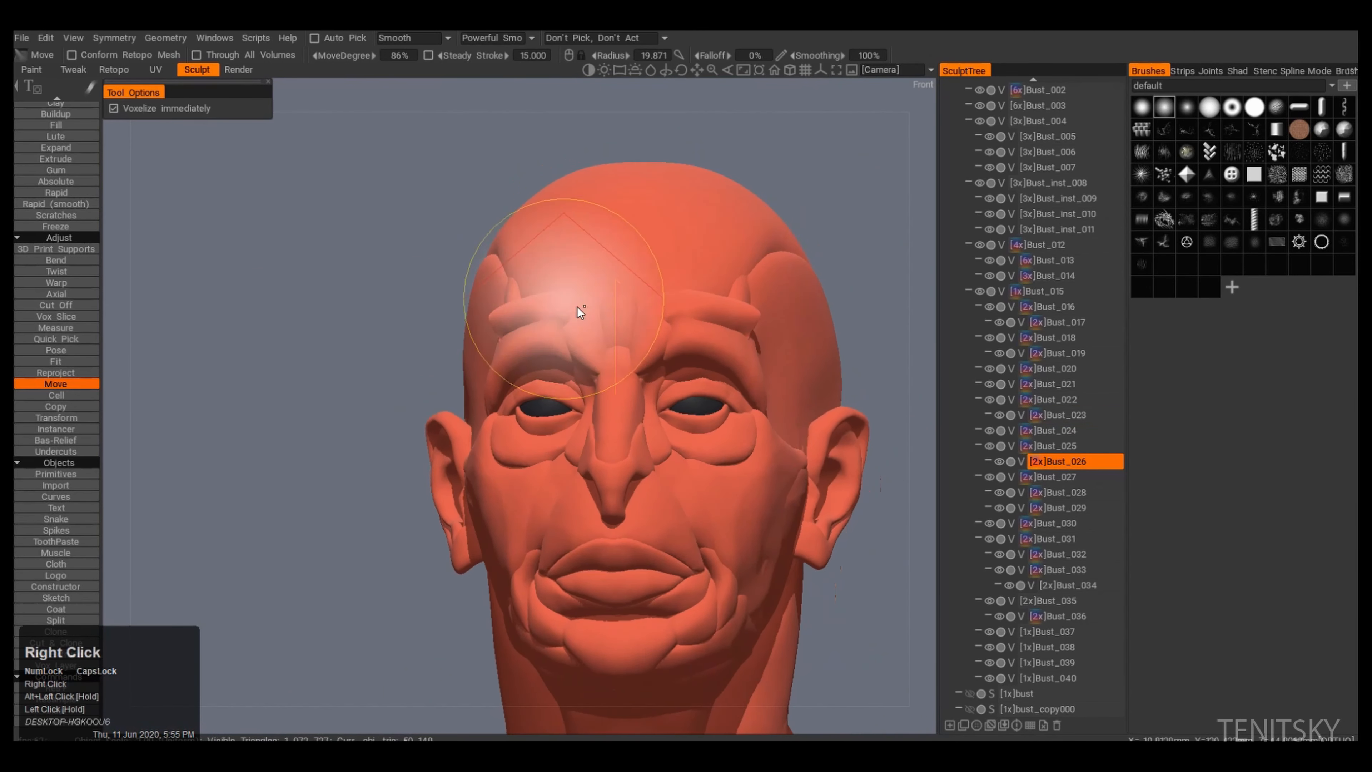
drag(578, 311, 575, 306)
alt+drag(575, 308, 667, 311)
Step: Smooth the forehead wrinkle above the brow and nudge it slightly downward
right_drag(627, 317, 611, 316)
alt+drag(638, 319, 570, 325)
key(a)
shift+drag(573, 316, 524, 318)
drag(525, 315, 523, 320)
alt+right_drag(573, 345, 543, 373)
mouse_move(543, 373)
alt+mouse_down()
mouse_move(519, 374)
mouse_move(584, 394)
alt+mouse_up()
alt+right_drag(583, 394, 628, 423)
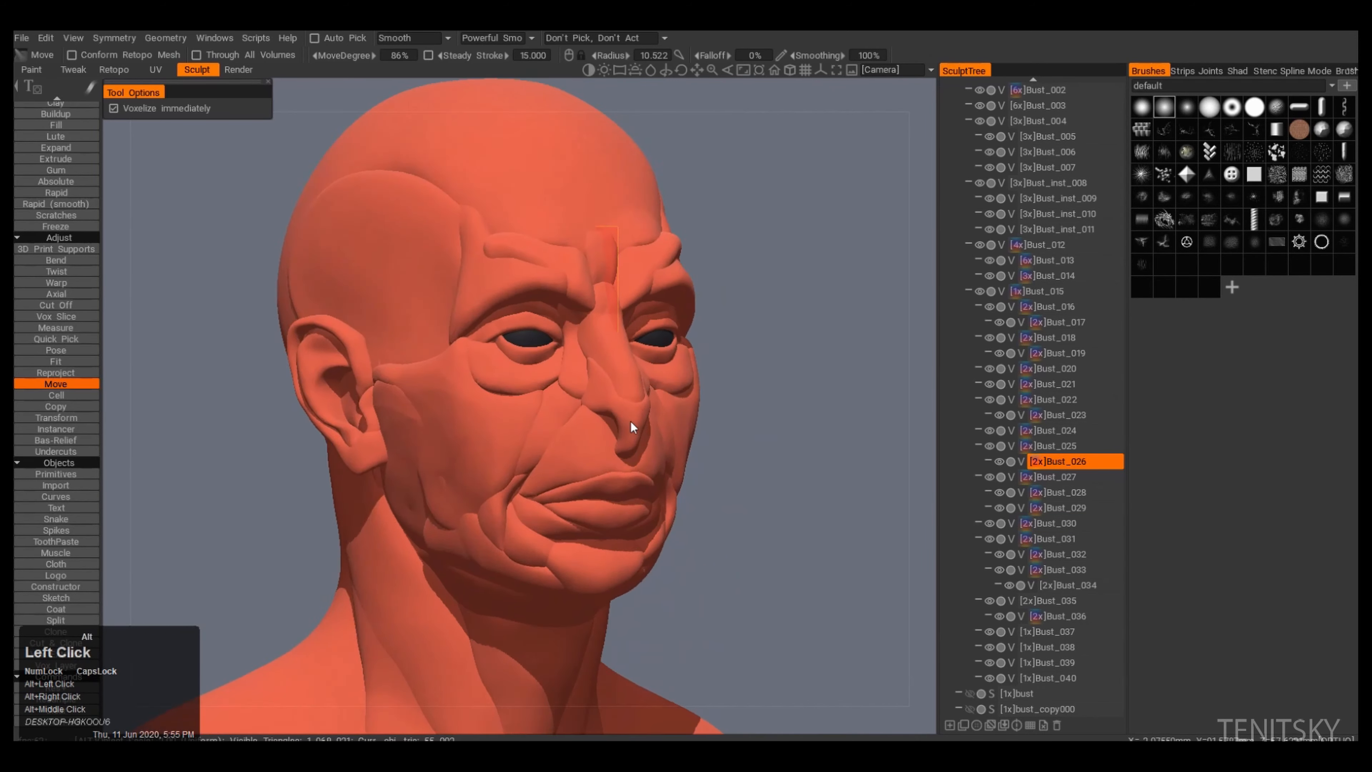
Step: Pick a segment in the three-quarter view and nudge it with two short Move strokes
alt+drag(627, 423, 557, 500)
key(h)
drag(567, 411, 560, 416)
alt+drag(573, 419, 562, 419)
drag(561, 415, 551, 415)
alt+drag(562, 413, 689, 414)
Step: Drag the brow segment Bust_026 up toward the temple with a larger Move brush and smooth it
right_drag(661, 403, 675, 403)
drag(656, 389, 548, 345)
right_drag(613, 319, 606, 319)
alt+drag(606, 319, 556, 346)
mouse_move(608, 338)
shift+mouse_down()
mouse_move(599, 350)
mouse_move(667, 346)
shift+mouse_up()
alt+right_drag(667, 346, 621, 302)
Step: Pull the upper part of the forehead segment Bust_026 sideways to widen it above the eye
key(h)
alt+drag(601, 224, 643, 254)
mouse_move(588, 297)
mouse_down()
mouse_move(629, 324)
mouse_move(545, 292)
mouse_up()
key(h)
alt+drag(546, 345, 594, 335)
key(h)
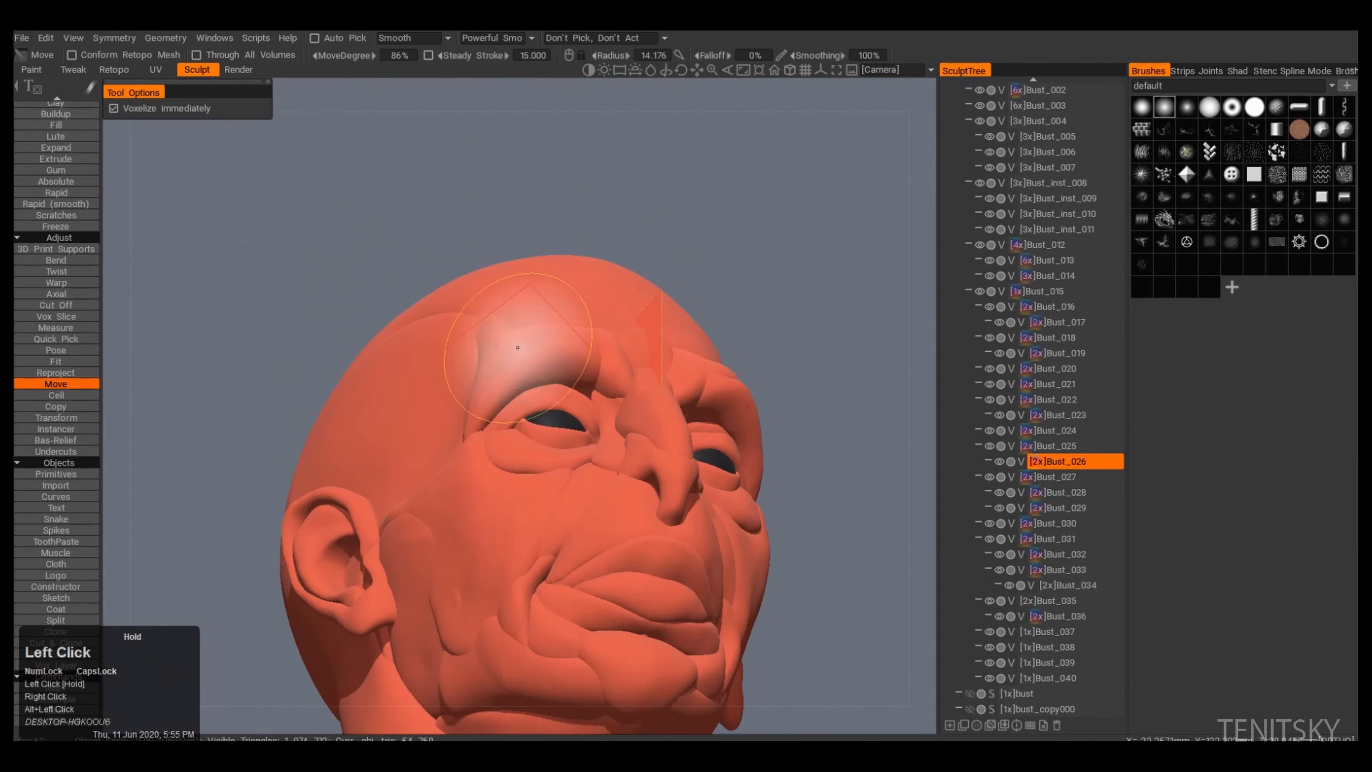
Step: Smooth the forehead segment Bust_026 with a larger brush to blend it above the brow
alt+drag(513, 400, 555, 447)
right_drag(554, 427, 567, 427)
shift+drag(554, 424, 497, 379)
alt+drag(600, 325, 546, 352)
Step: Pick the segment Bust_030 beside the temple and adjust its shape with smaller Move strokes
key(h)
right_drag(545, 352, 541, 353)
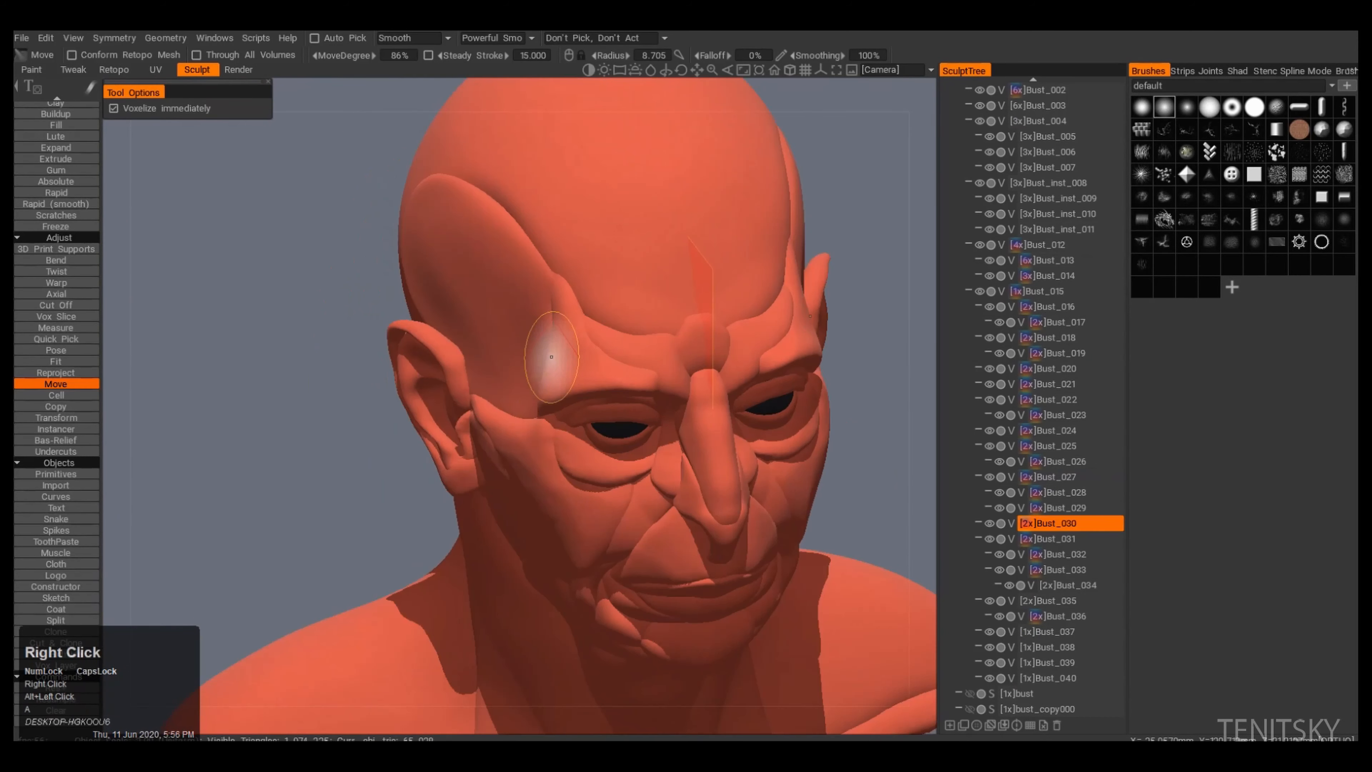
drag(545, 352, 551, 356)
alt+drag(551, 357, 561, 308)
right_drag(551, 462, 546, 462)
drag(543, 459, 564, 432)
Step: Reshape the upper eyelid in close-up with short Move strokes
alt+right_drag(589, 410, 600, 378)
alt+middle_drag(600, 379, 581, 318)
key(h)
alt+drag(581, 325, 584, 381)
drag(583, 380, 586, 385)
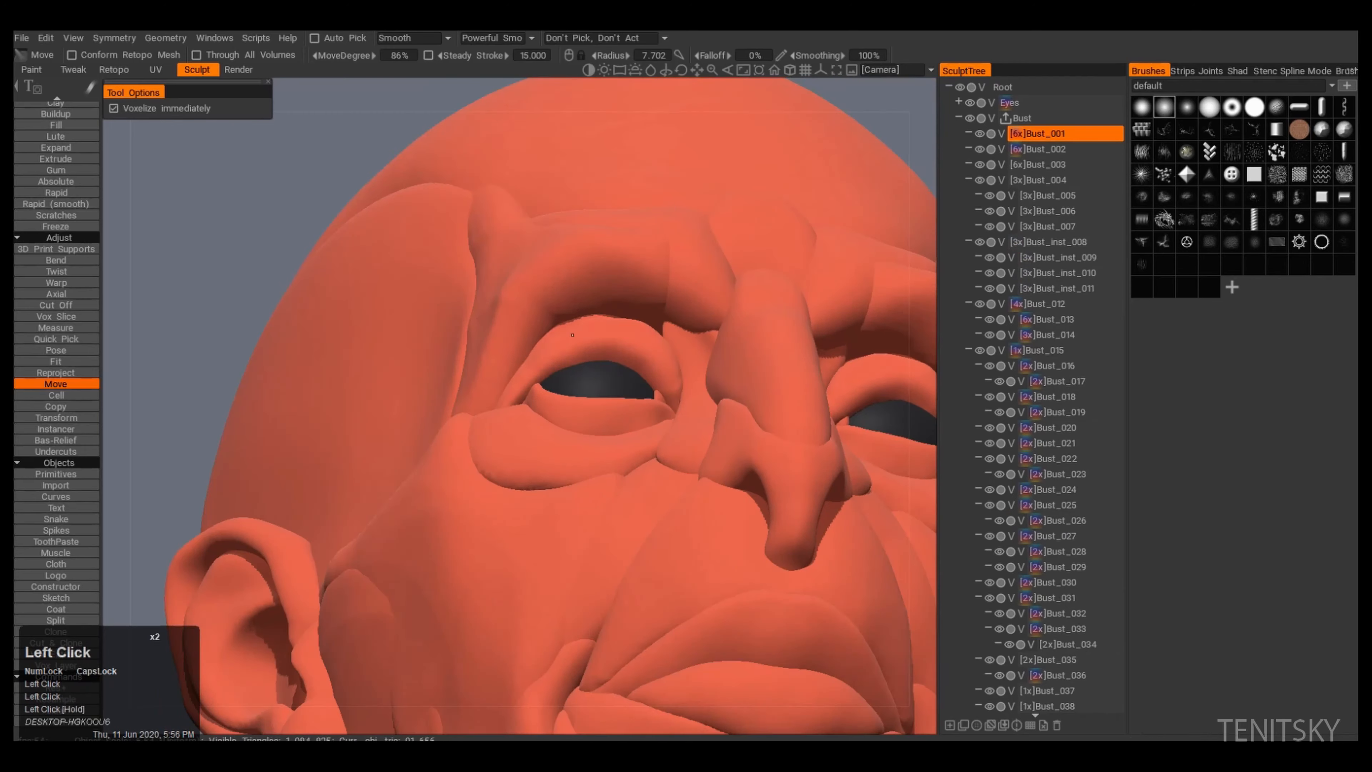
alt+right_drag(586, 385, 572, 400)
alt+drag(573, 400, 576, 374)
right_drag(576, 374, 583, 374)
drag(581, 373, 584, 368)
alt+right_drag(583, 373, 573, 394)
alt+drag(610, 386, 556, 385)
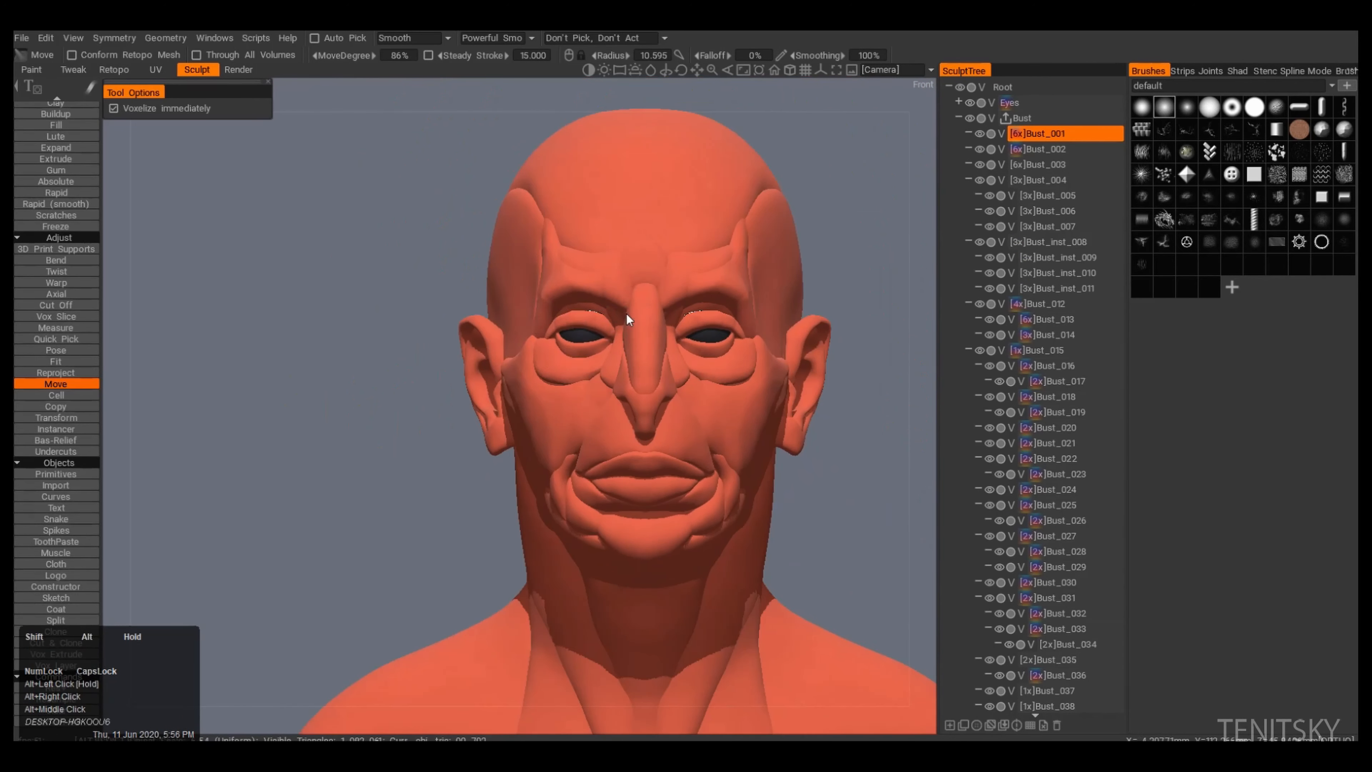
Step: Check the head from the front and three-quarter views, and pick the ear segment Bust_inst_010
key(KP_5)
alt+drag(627, 319, 713, 444)
alt+middle_drag(713, 444, 556, 419)
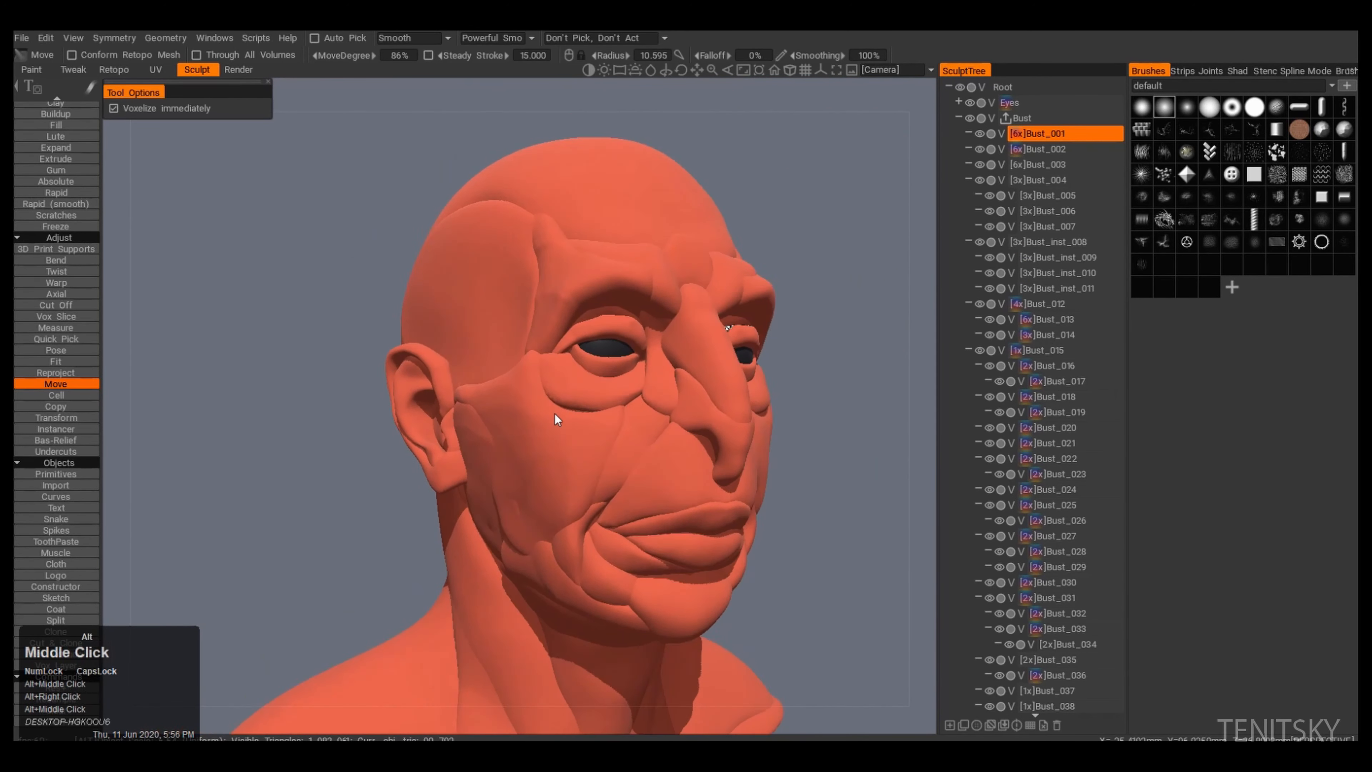
alt+right_drag(555, 415, 567, 384)
alt+drag(567, 384, 627, 373)
alt+middle_drag(627, 373, 574, 302)
key(a)
alt+right_drag(566, 355, 540, 303)
alt+middle_drag(540, 303, 527, 221)
alt+drag(527, 221, 562, 302)
Step: Try to pull the top of the ear upward with the Move brush and undo both strokes
drag(561, 303, 567, 292)
alt+right_drag(567, 292, 589, 282)
key(ctrl+z)
drag(579, 270, 584, 259)
key(ctrl+z)
Step: Reshape the top and outer rim of the ear with short strokes of the Move brush
right_drag(589, 259, 576, 260)
drag(574, 262, 576, 254)
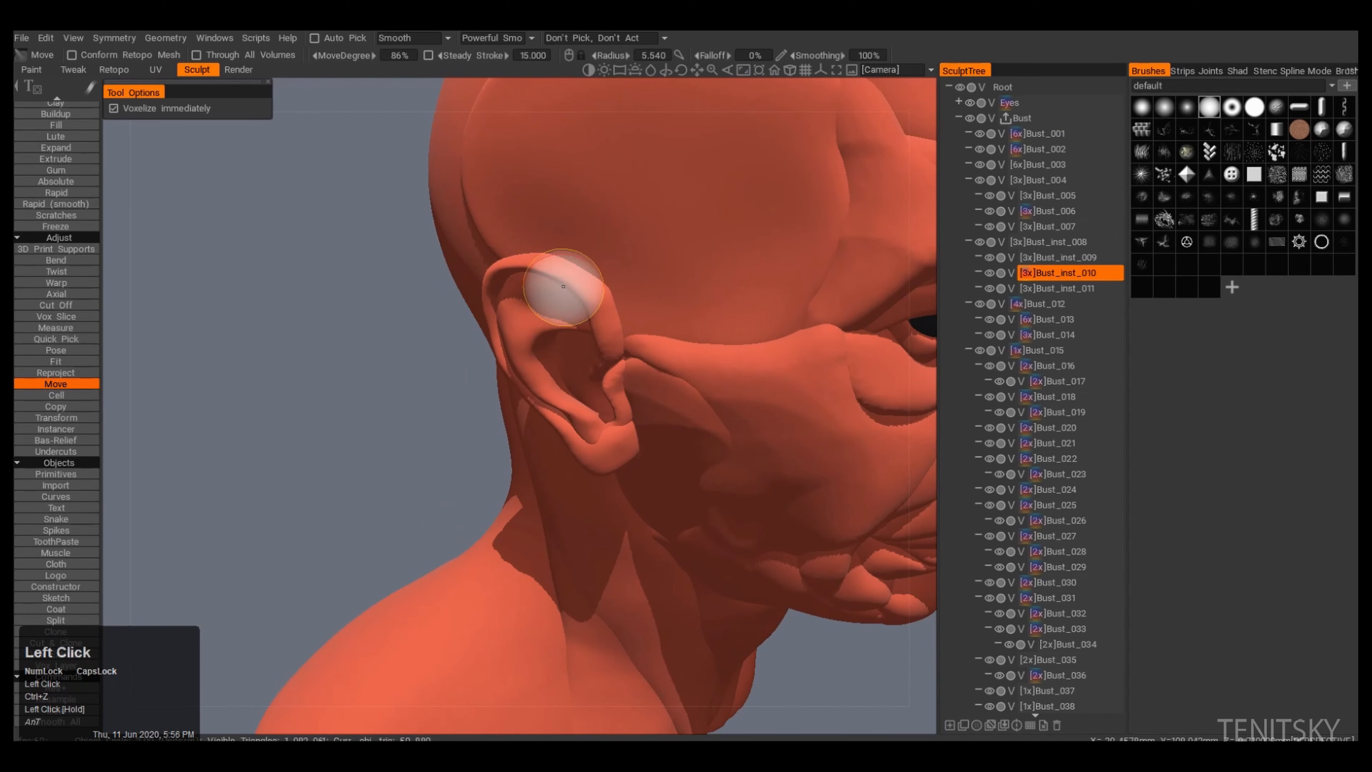
right_drag(509, 310, 532, 311)
drag(509, 311, 500, 303)
alt+drag(540, 335, 589, 360)
alt+right_drag(532, 289, 486, 324)
mouse_move(486, 352)
mouse_down()
mouse_move(474, 361)
mouse_move(540, 346)
mouse_up()
drag(608, 292, 610, 303)
Step: Smooth the upper and rear rim of the ear segment Bust_inst_010 with a smaller brush
alt+right_drag(541, 303, 589, 292)
alt+drag(611, 304, 513, 302)
mouse_move(475, 238)
shift+mouse_down()
mouse_move(463, 214)
mouse_move(561, 249)
shift+mouse_up()
right_drag(594, 203, 567, 203)
alt+middle_drag(540, 216, 567, 325)
alt+drag(567, 324, 540, 308)
shift+drag(519, 311, 551, 294)
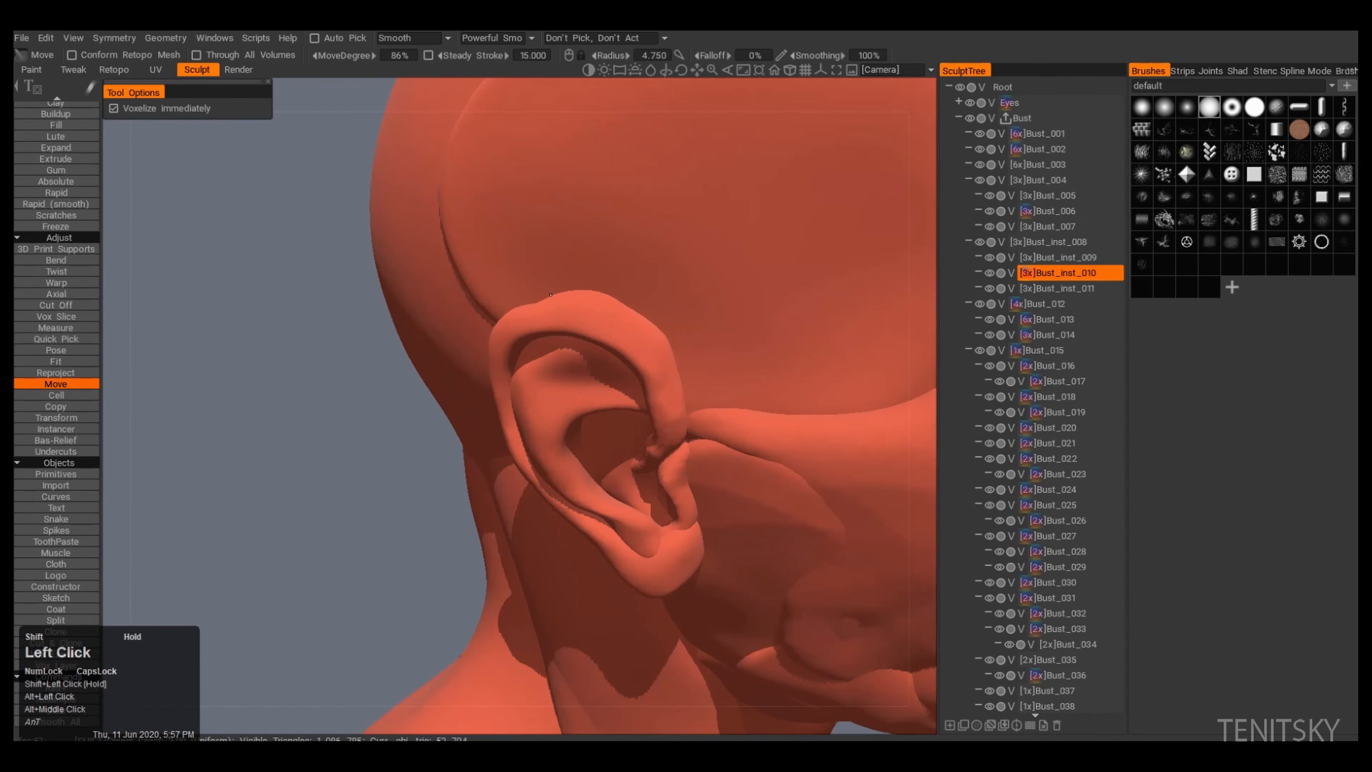
Step: Push the front part of the upper ear rim up and back with a larger Move brush
right_drag(594, 335, 626, 335)
alt+drag(626, 335, 605, 357)
drag(640, 349, 632, 340)
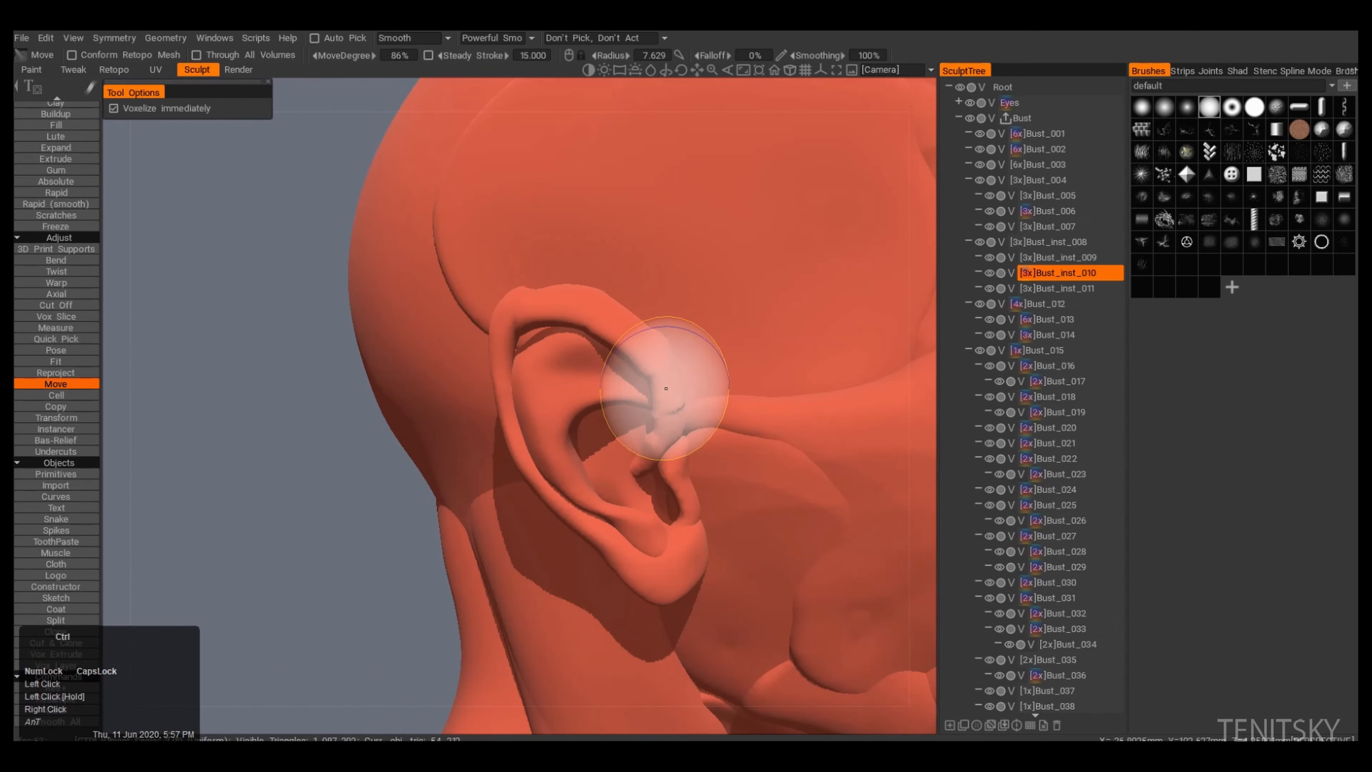
alt+drag(666, 388, 648, 346)
key(a)
drag(621, 351, 612, 344)
alt+drag(550, 384, 541, 400)
Step: Pick the inner ear segment Bust_inst_009 and reshape the upper ear with Move strokes
key(a)
alt+drag(621, 373, 589, 367)
mouse_move(589, 368)
mouse_down()
mouse_move(757, 400)
mouse_move(506, 420)
mouse_move(628, 351)
mouse_move(698, 410)
mouse_move(621, 335)
mouse_up()
key(a)
right_drag(622, 335, 616, 335)
mouse_move(616, 335)
alt+mouse_down()
mouse_move(637, 302)
mouse_move(621, 341)
alt+mouse_up()
drag(622, 340, 642, 359)
drag(643, 360, 639, 352)
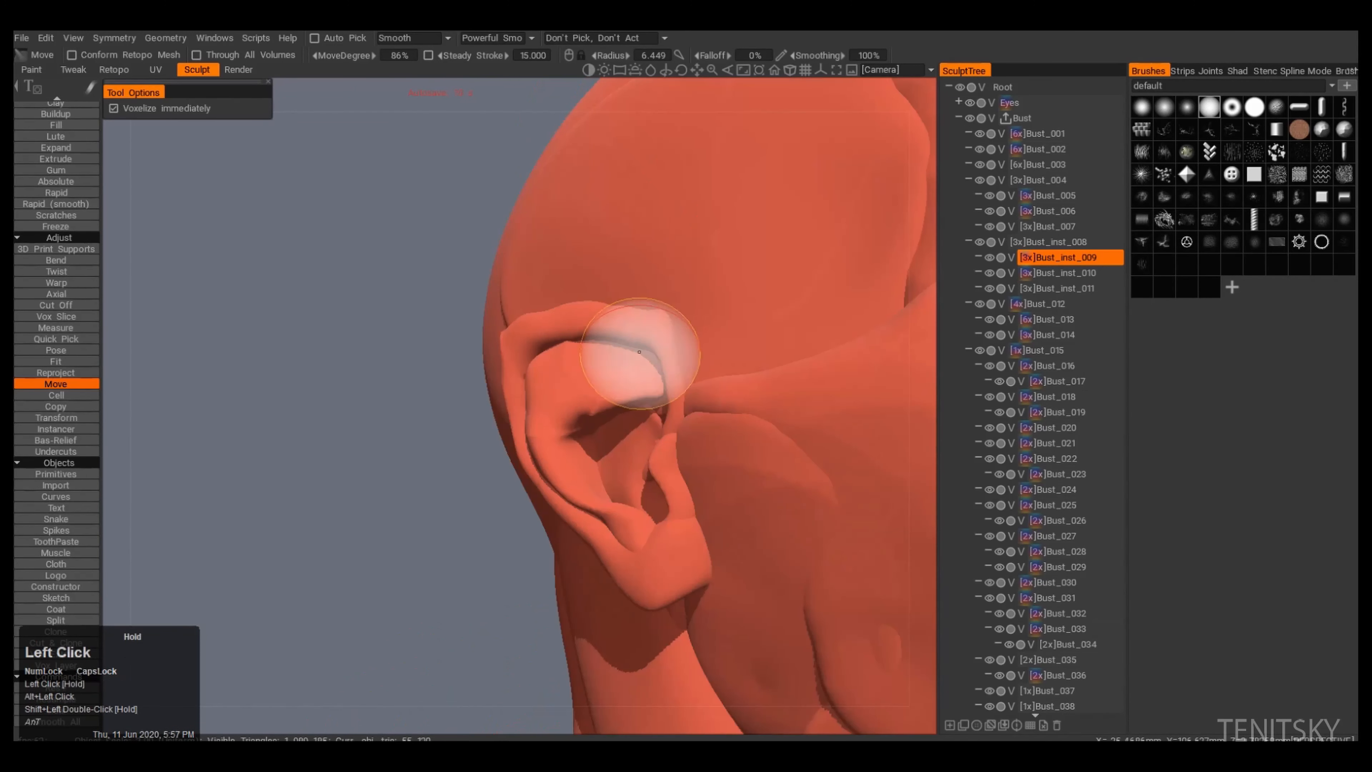
Step: Pick the outer ear rim segment Bust_inst_010 in the side view
alt+drag(874, 245, 636, 311)
key(a)
key(a)
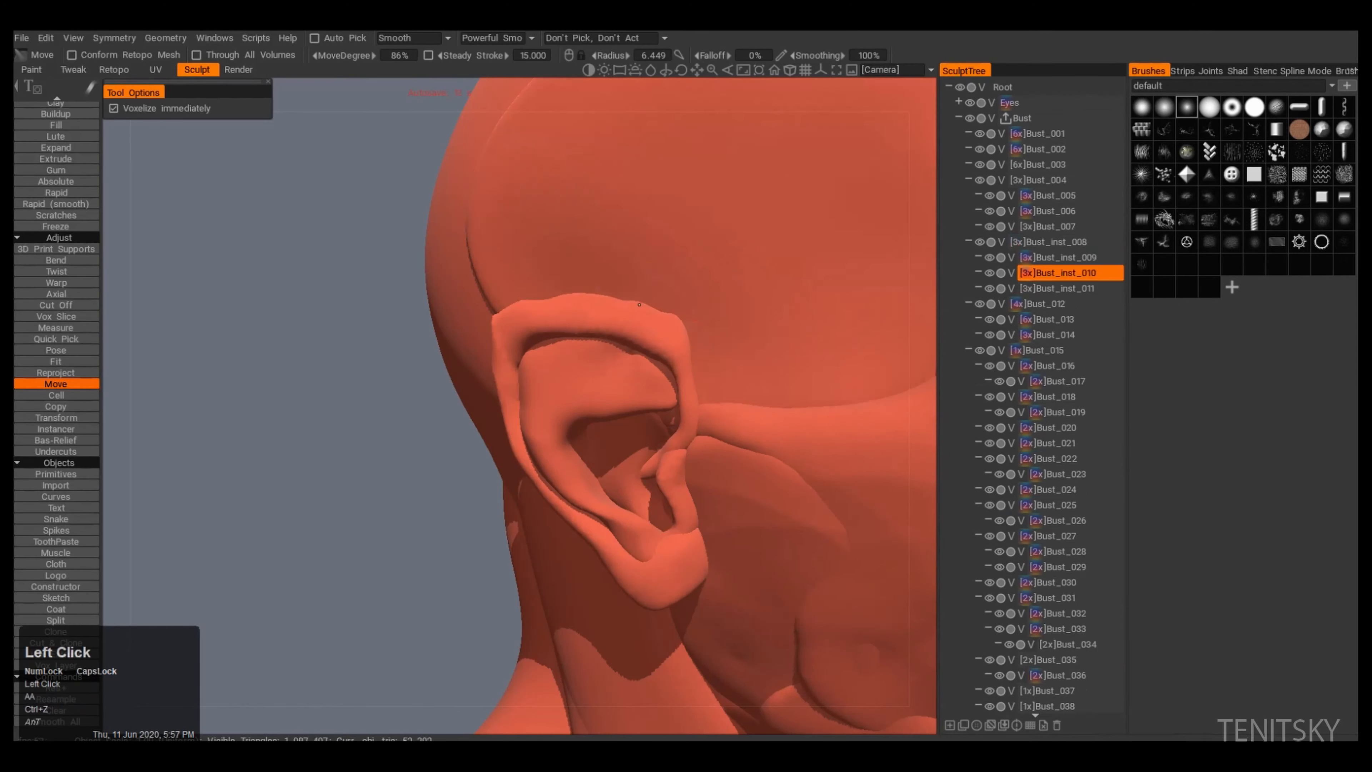
Step: Pick the segment Bust_015 and nudge the side of the face with a larger Move brush
alt+right_drag(618, 306, 618, 411)
alt+drag(618, 411, 692, 447)
alt+right_drag(693, 448, 670, 421)
key(a)
alt+drag(670, 422, 554, 389)
alt+drag(635, 450, 535, 442)
key(a)
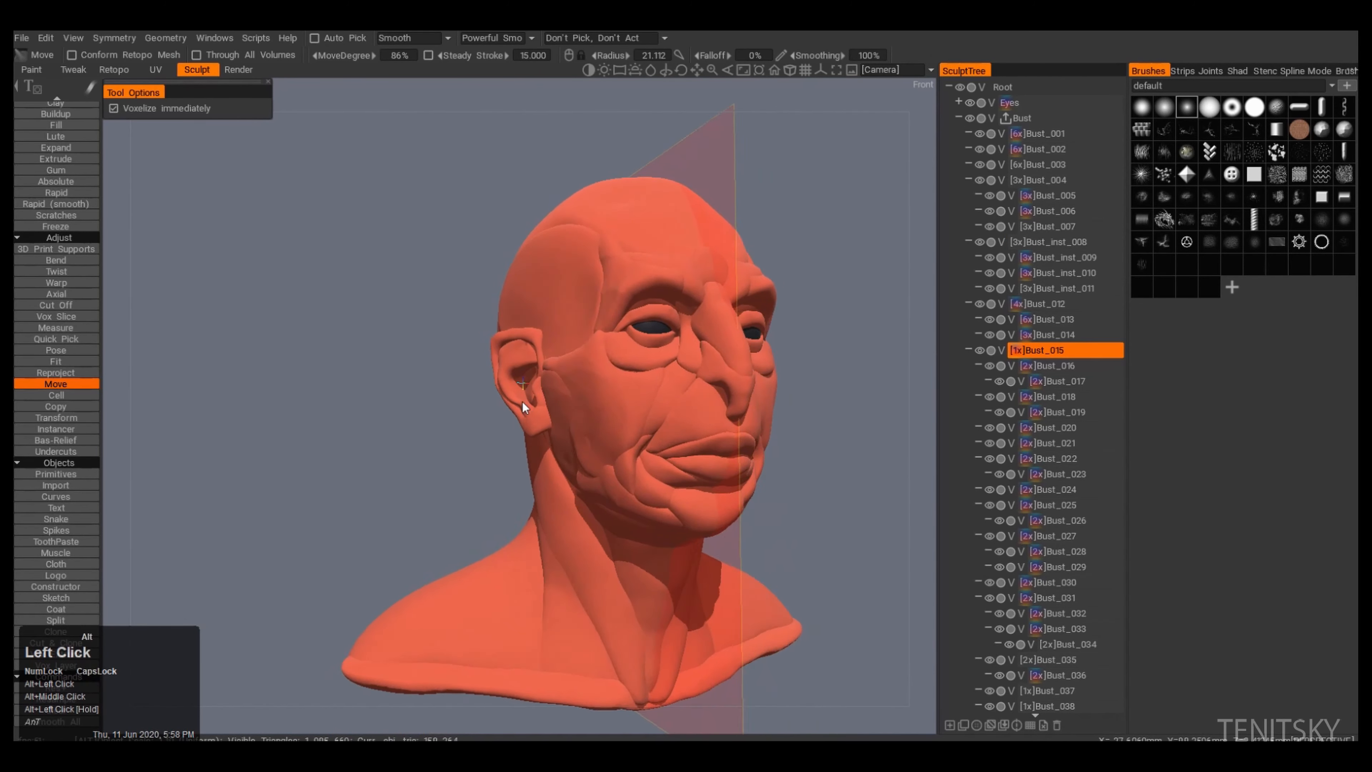
alt+drag(534, 490, 600, 484)
drag(567, 294, 561, 285)
Step: Pick the cheek segment Bust_024 and push it slightly upward with the Move brush
alt+middle_drag(594, 378, 611, 389)
alt+drag(610, 389, 643, 351)
key(h)
drag(570, 343, 567, 336)
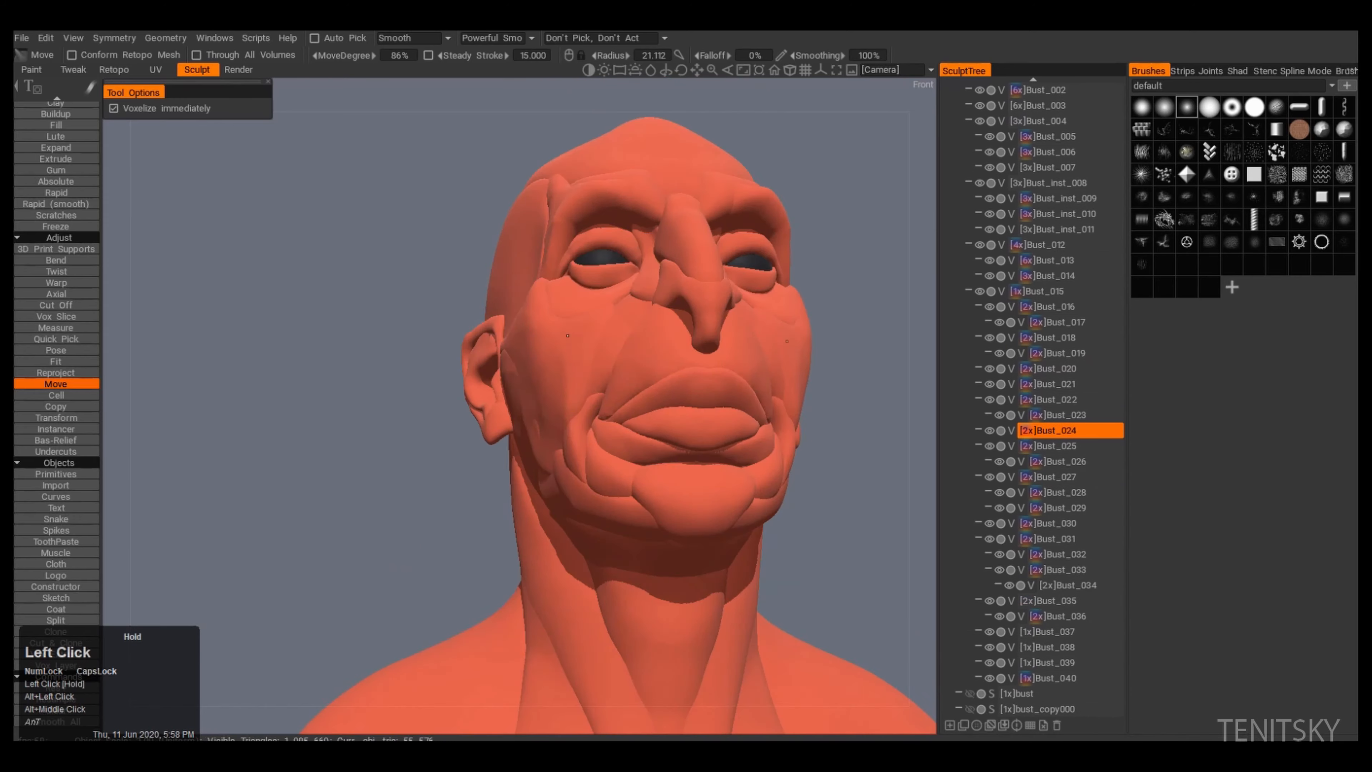
Step: Pick the lower eyelid segment Bust_003 and reshape its lower edge with a smaller Move brush
alt+right_drag(582, 378, 683, 260)
right_drag(683, 261, 634, 273)
key(h)
drag(683, 248, 735, 276)
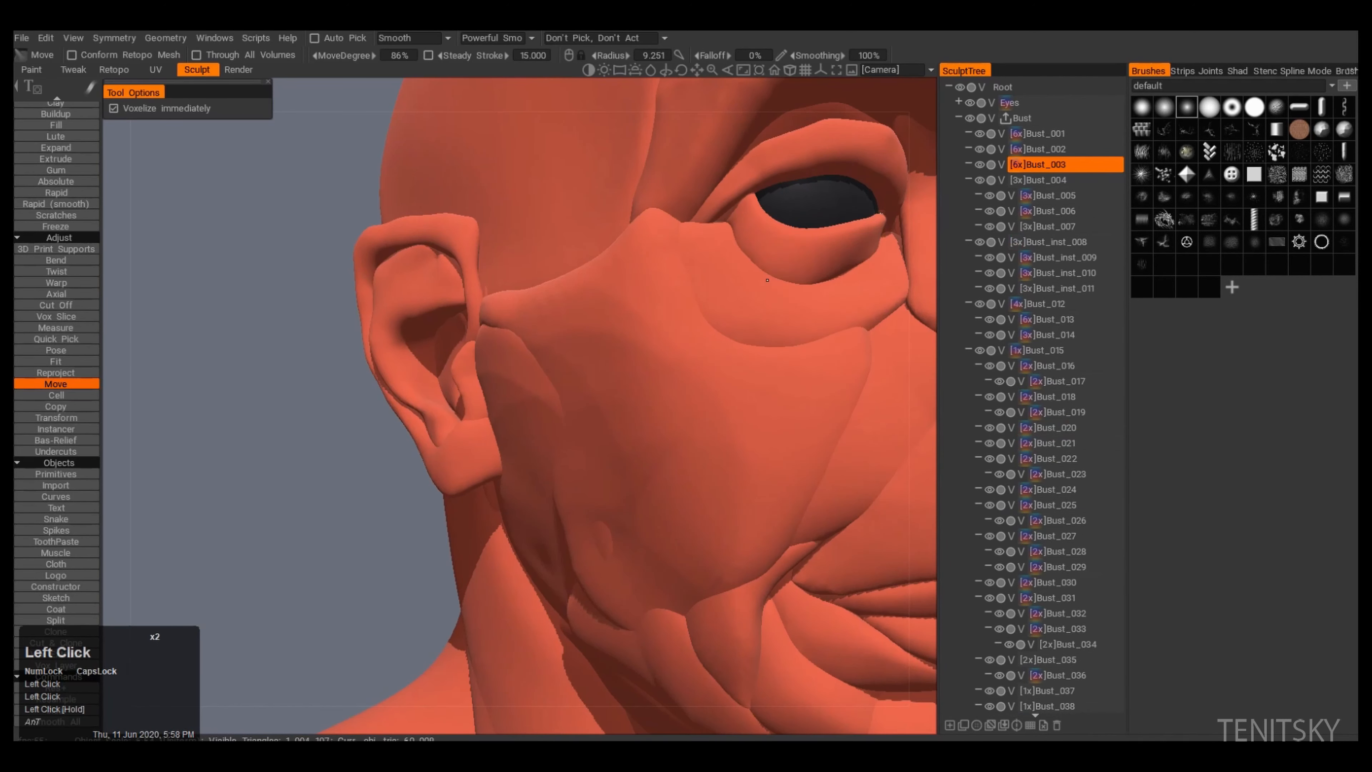
Step: Refine the area below the eye with short Move strokes from the side, adjusting the brush size
alt+middle_drag(734, 276, 719, 319)
alt+drag(719, 318, 670, 302)
mouse_move(772, 291)
alt+mouse_down()
mouse_move(810, 281)
mouse_move(767, 311)
alt+mouse_up()
mouse_move(767, 311)
alt+mouse_down()
mouse_move(729, 282)
mouse_move(686, 399)
alt+mouse_up()
drag(679, 400, 707, 359)
right_drag(707, 359, 699, 360)
drag(699, 359, 697, 368)
mouse_move(697, 368)
alt+right_down()
mouse_move(649, 420)
mouse_move(686, 379)
alt+right_up()
alt+drag(686, 378, 595, 373)
right_drag(594, 373, 615, 373)
alt+drag(615, 373, 684, 367)
alt+drag(684, 367, 589, 373)
right_drag(589, 374, 573, 373)
Step: Pick the jaw segment Bust_021 and adjust it with a larger Move brush
mouse_move(620, 430)
alt+mouse_down()
mouse_move(579, 362)
mouse_move(598, 328)
mouse_move(562, 358)
alt+mouse_up()
key(a)
key(a)
right_drag(766, 472, 793, 471)
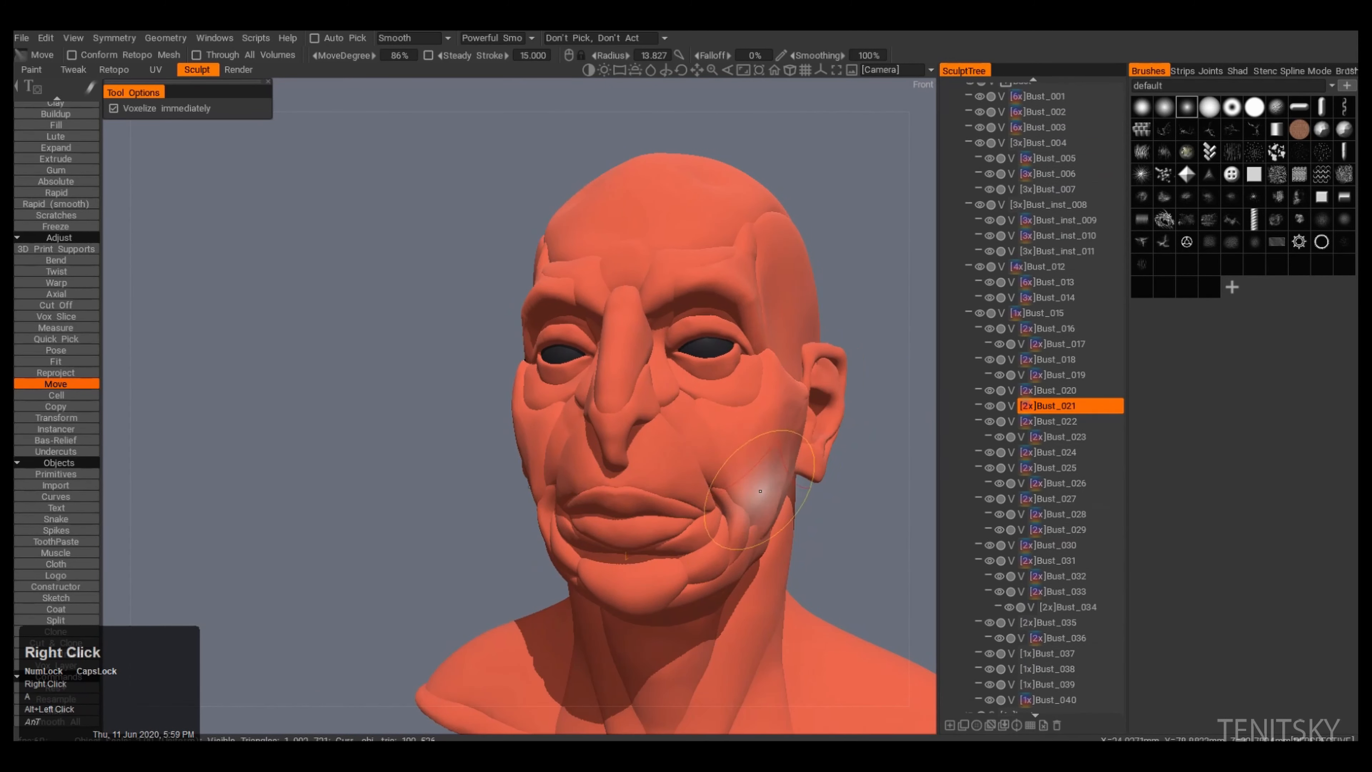
alt+drag(683, 515, 798, 522)
alt+right_drag(797, 522, 766, 523)
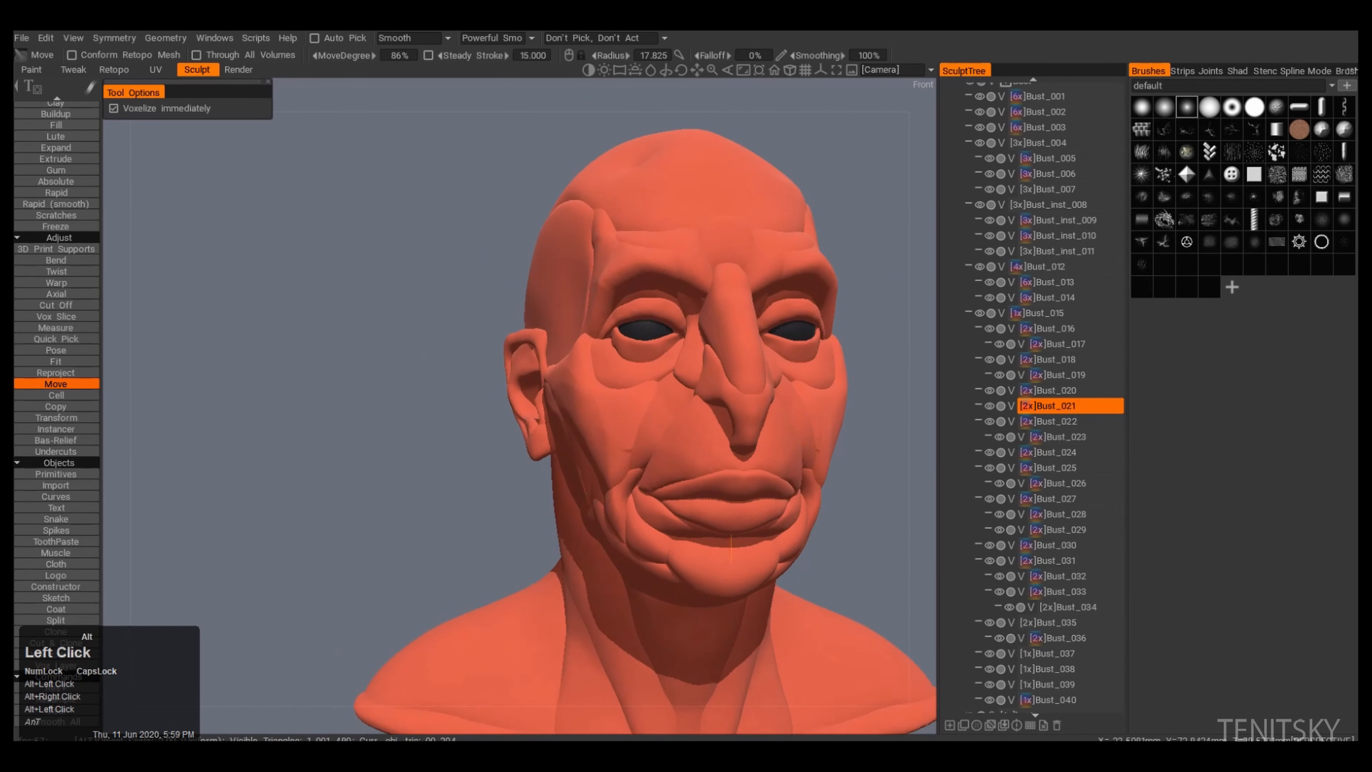
Step: Pick the outer ear rim segment Bust_inst_010 and reshape the upper ear with a smaller Move brush
mouse_move(657, 438)
alt+mouse_down()
mouse_move(581, 398)
mouse_move(596, 415)
mouse_move(688, 416)
alt+mouse_up()
alt+middle_drag(688, 416, 821, 486)
key(a)
right_drag(551, 387, 538, 387)
mouse_move(536, 387)
mouse_down()
mouse_move(523, 394)
mouse_move(583, 414)
mouse_move(578, 432)
mouse_up()
click(523, 394)
alt+right_drag(578, 433, 562, 452)
alt+drag(561, 451, 481, 454)
alt+drag(564, 426, 582, 416)
alt+drag(662, 393, 600, 454)
alt+middle_drag(600, 454, 580, 416)
alt+right_drag(581, 416, 563, 431)
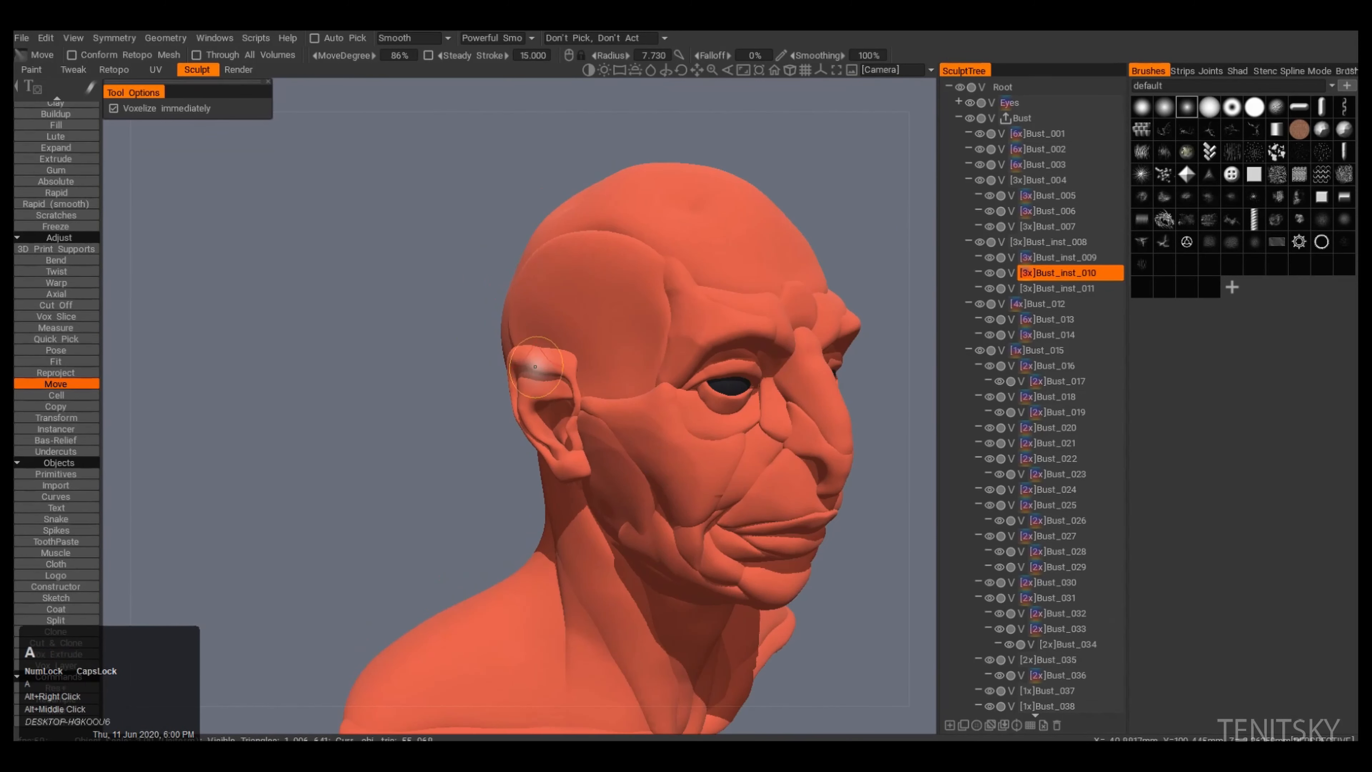
Step: Examine the ear, nose and eye areas from the side, front and below
alt+drag(532, 354, 572, 395)
alt+middle_drag(573, 394, 603, 358)
alt+right_drag(603, 358, 600, 400)
key(a)
alt+middle_drag(600, 400, 597, 459)
alt+drag(597, 459, 583, 471)
alt+drag(481, 462, 476, 464)
alt+right_drag(476, 464, 471, 476)
alt+drag(471, 476, 592, 319)
alt+middle_drag(591, 319, 567, 356)
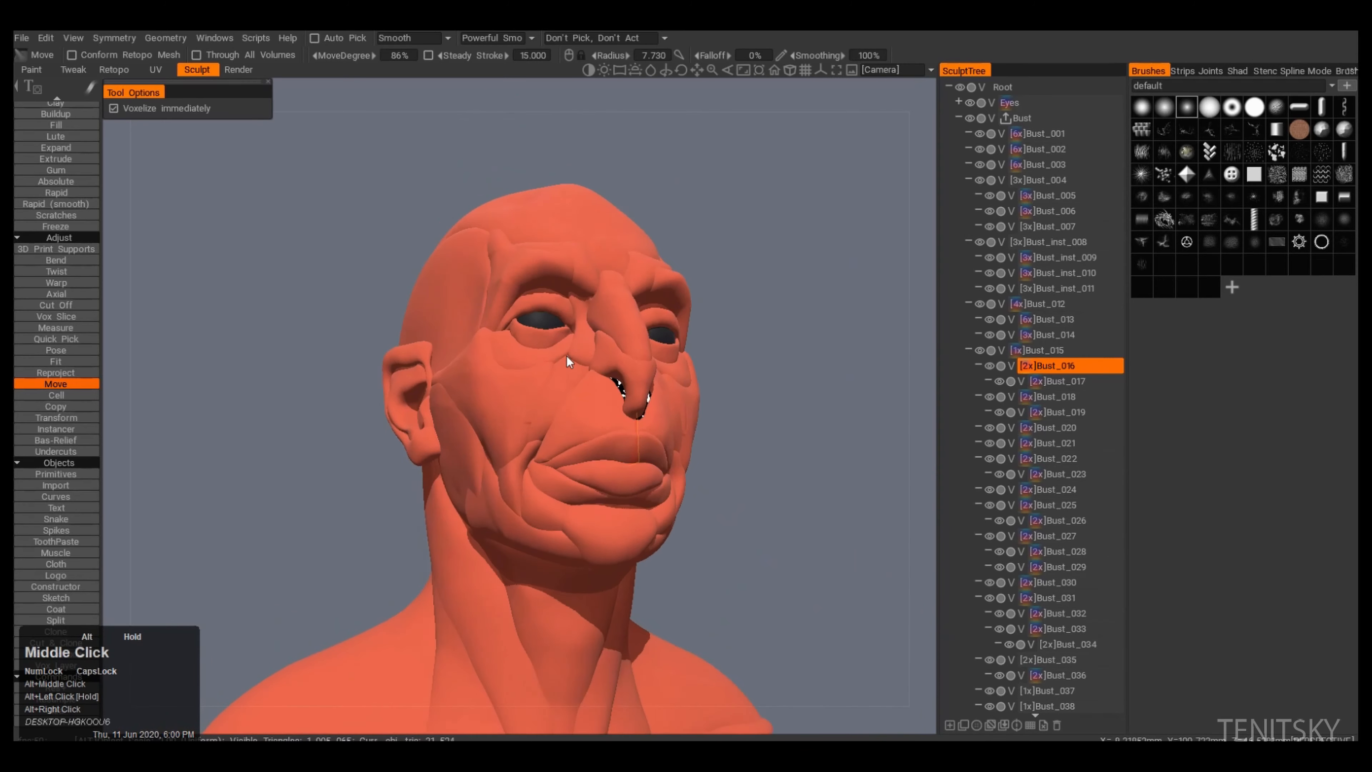
alt+right_drag(567, 357, 611, 373)
alt+drag(611, 373, 629, 324)
key(h)
right_drag(664, 311, 648, 323)
alt+drag(678, 294, 717, 386)
alt+right_drag(717, 386, 702, 402)
mouse_move(702, 403)
alt+mouse_down()
mouse_move(665, 423)
mouse_move(659, 328)
alt+mouse_up()
right_drag(659, 328, 648, 331)
alt+drag(648, 331, 631, 387)
Step: Pick the nose segment Bust_012, nudge the underside of the nose tip with Move and smooth it with a smaller brush
key(a)
mouse_move(631, 387)
mouse_down()
mouse_move(579, 493)
mouse_move(689, 484)
mouse_move(462, 472)
mouse_up()
alt+right_drag(462, 472, 562, 427)
key(a)
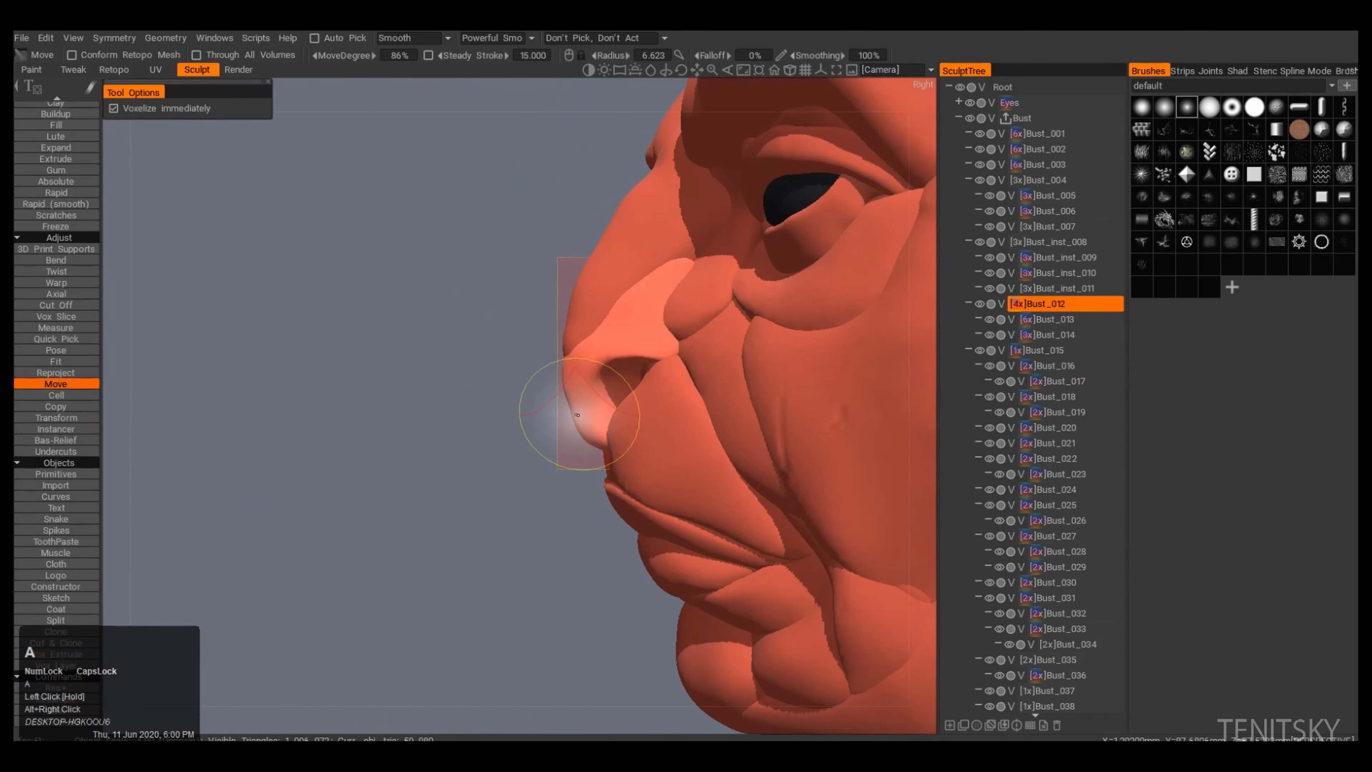
drag(590, 435, 593, 436)
mouse_move(593, 435)
alt+mouse_down()
mouse_move(778, 469)
mouse_move(762, 422)
alt+mouse_up()
alt+right_drag(762, 422, 648, 427)
right_drag(648, 427, 629, 428)
shift+drag(627, 428, 620, 427)
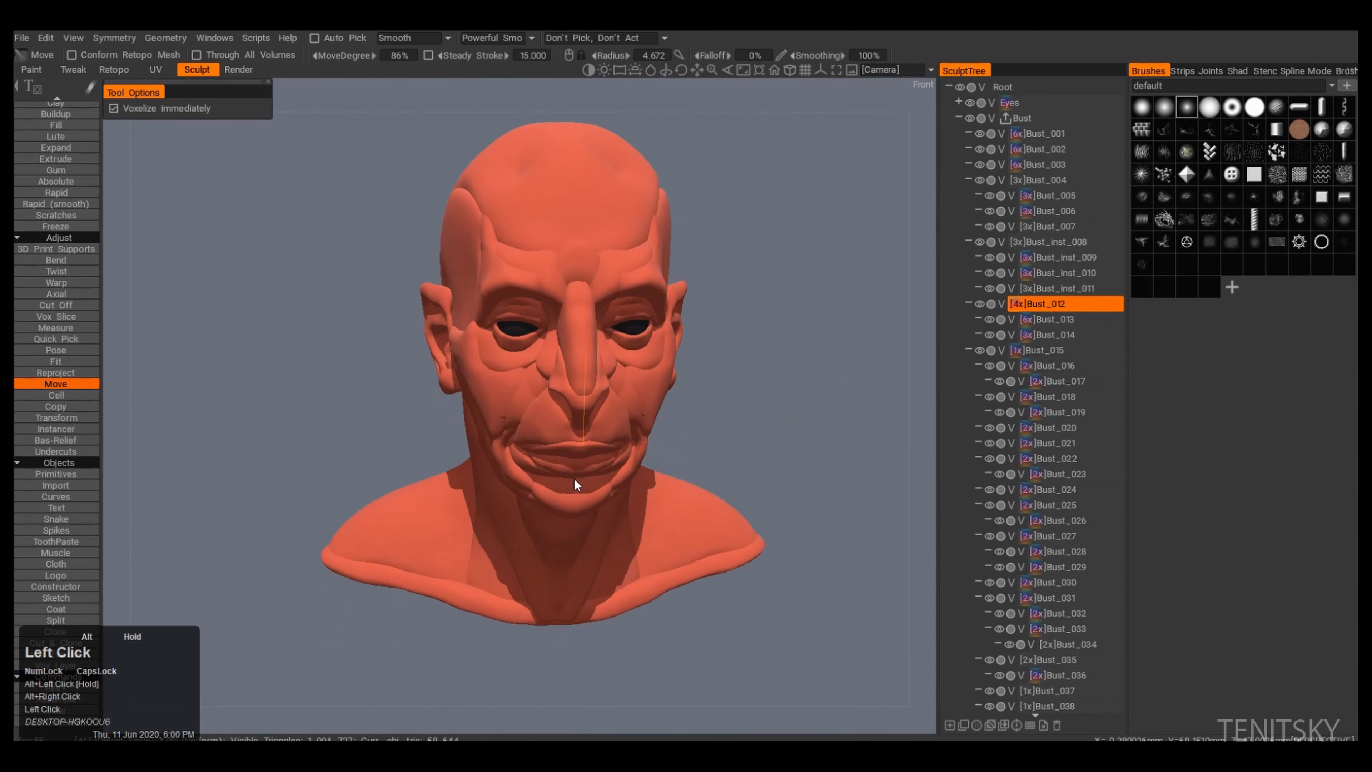
Step: Pick the nose segment Bust_012 again and nudge the nostril wing slightly upward
alt+drag(575, 484, 686, 352)
alt+right_drag(686, 373, 610, 389)
alt+drag(610, 389, 611, 350)
key(a)
click(580, 332)
alt+drag(669, 419, 551, 405)
alt+right_drag(551, 405, 600, 389)
alt+drag(648, 389, 616, 379)
drag(668, 373, 671, 368)
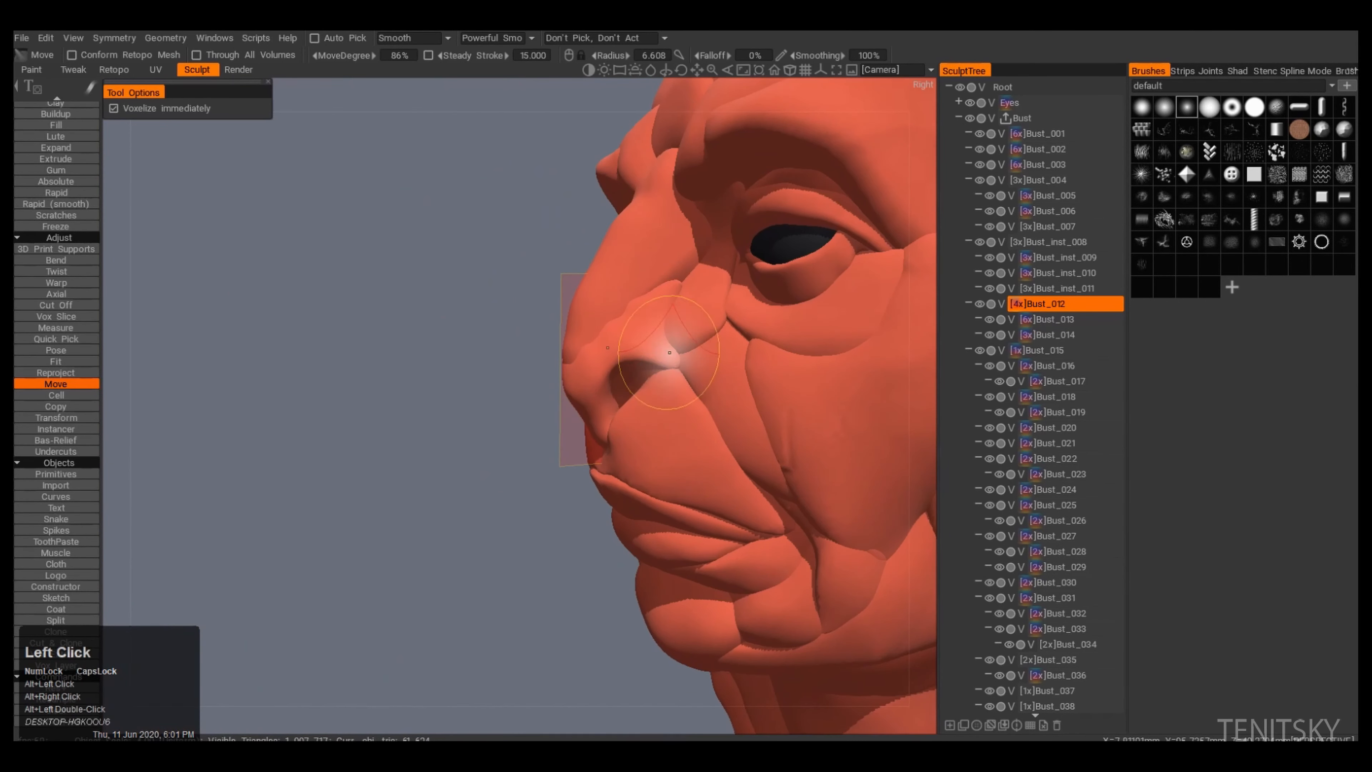
Step: Pull the nostril area of the nose upward with further Move strokes
alt+right_drag(659, 360, 651, 364)
alt+drag(651, 364, 670, 354)
alt+right_drag(670, 354, 675, 352)
alt+drag(622, 332, 629, 346)
drag(614, 365, 621, 313)
right_drag(613, 295, 634, 291)
alt+drag(635, 303, 675, 324)
alt+right_drag(675, 325, 643, 319)
mouse_move(643, 319)
alt+mouse_down()
mouse_move(567, 314)
mouse_move(671, 380)
mouse_move(599, 373)
alt+mouse_up()
alt+right_drag(600, 373, 585, 389)
Step: Pick the shoulder segment Bust_037 and push the shoulder and neck base with a larger Move brush
alt+drag(585, 389, 557, 438)
alt+middle_drag(557, 438, 565, 430)
alt+drag(564, 429, 610, 399)
key(h)
right_drag(502, 533, 524, 534)
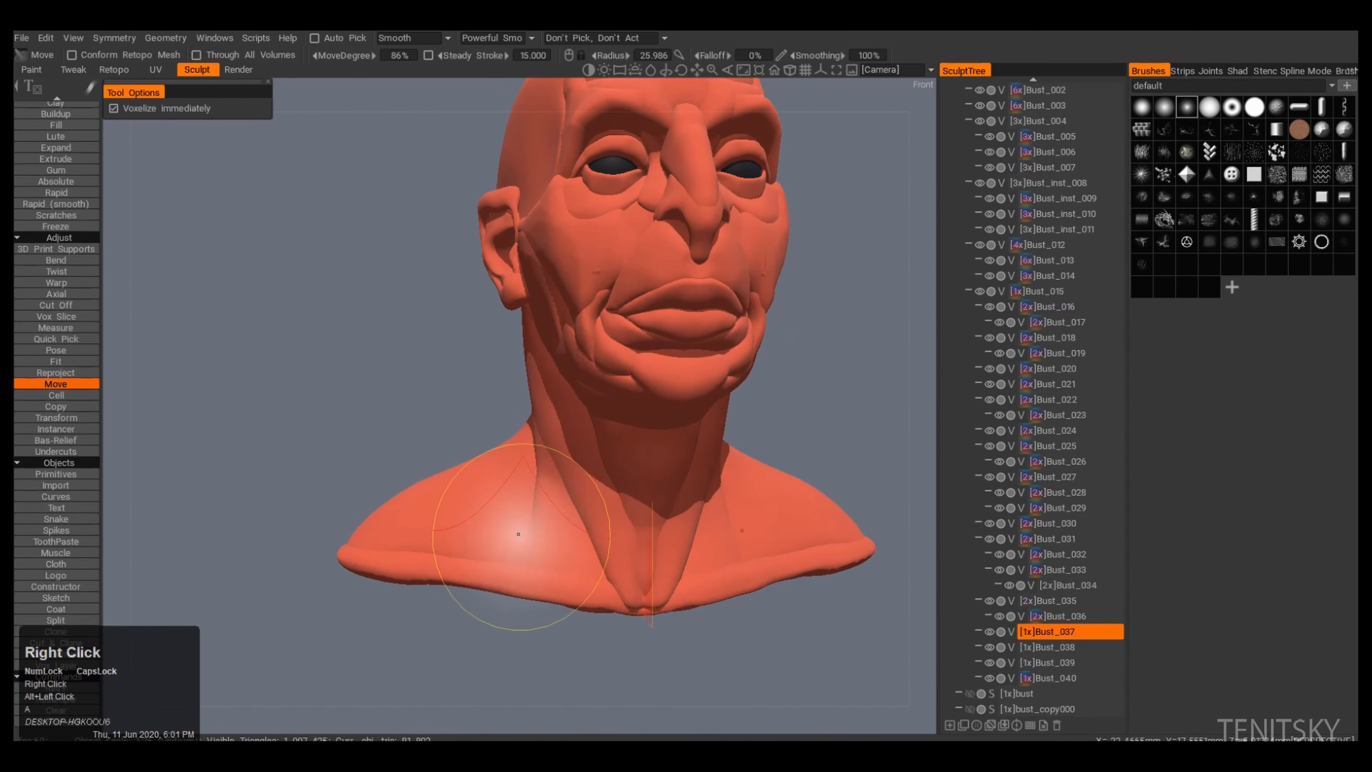
alt+drag(524, 533, 546, 519)
alt+middle_drag(546, 519, 556, 527)
drag(551, 525, 559, 520)
drag(569, 451, 574, 447)
Step: Reshape the neck and shoulder segment Bust_037 in the side view and smooth its surface
alt+drag(574, 448, 606, 486)
mouse_move(606, 486)
alt+mouse_down()
mouse_move(648, 464)
mouse_move(659, 411)
mouse_move(637, 411)
alt+mouse_up()
alt+drag(637, 410, 610, 470)
drag(608, 475, 664, 526)
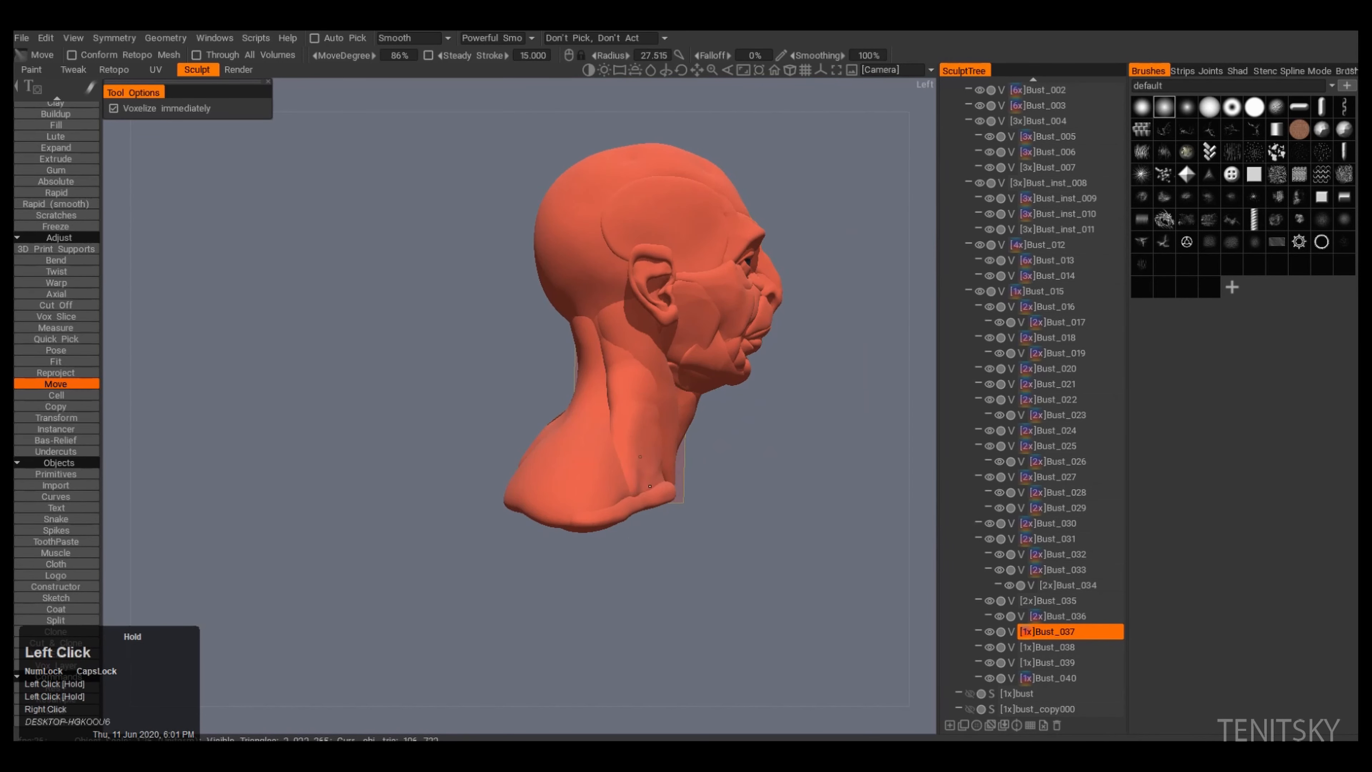
alt+middle_drag(637, 410, 632, 390)
shift+drag(632, 379, 573, 486)
Step: Pick the shoulder segment Bust_039 and reshape the lower shoulder with large Move strokes from the side
drag(578, 514, 582, 505)
alt+right_drag(581, 506, 518, 508)
alt+drag(518, 508, 370, 510)
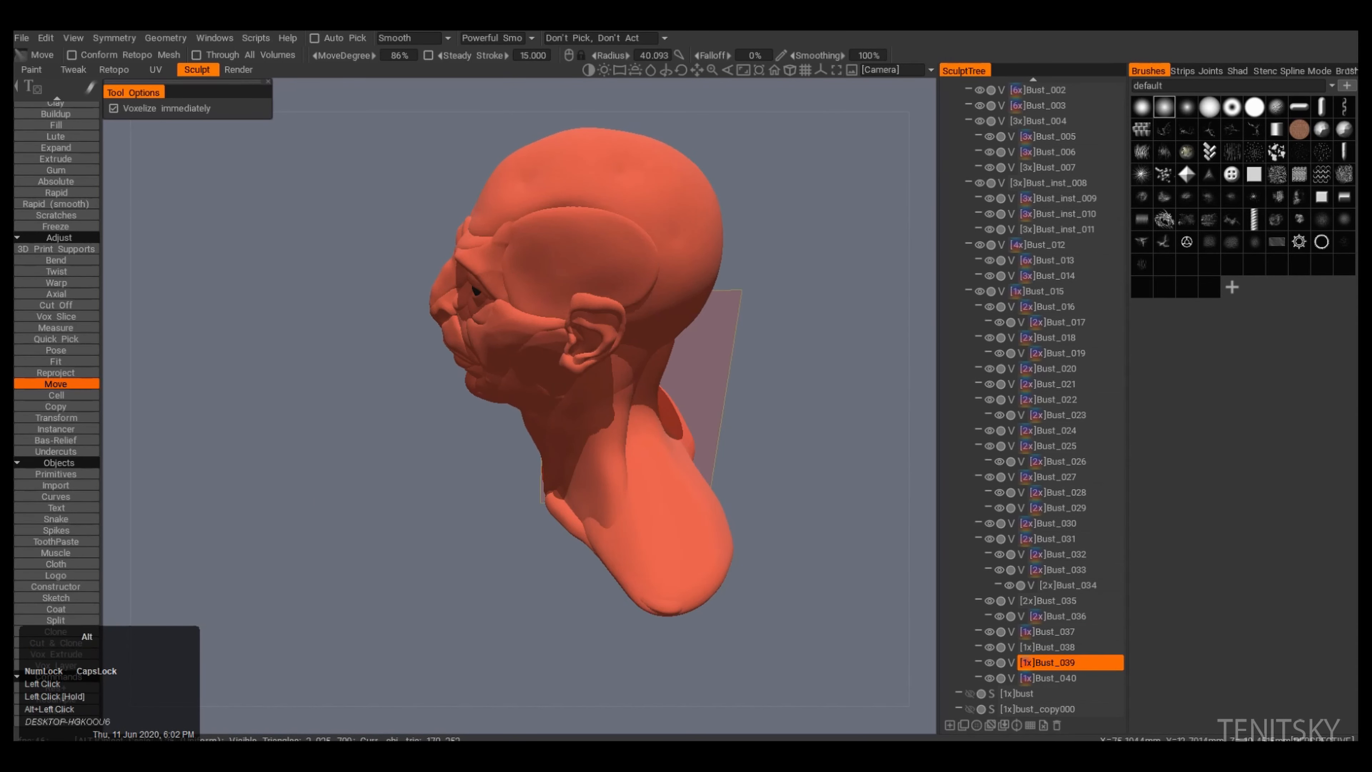
alt+right_drag(641, 595, 670, 622)
alt+middle_drag(670, 622, 640, 524)
alt+drag(639, 524, 726, 530)
right_drag(727, 530, 688, 527)
alt+drag(648, 503, 683, 491)
mouse_move(683, 491)
mouse_down()
mouse_move(680, 481)
mouse_move(611, 530)
mouse_up()
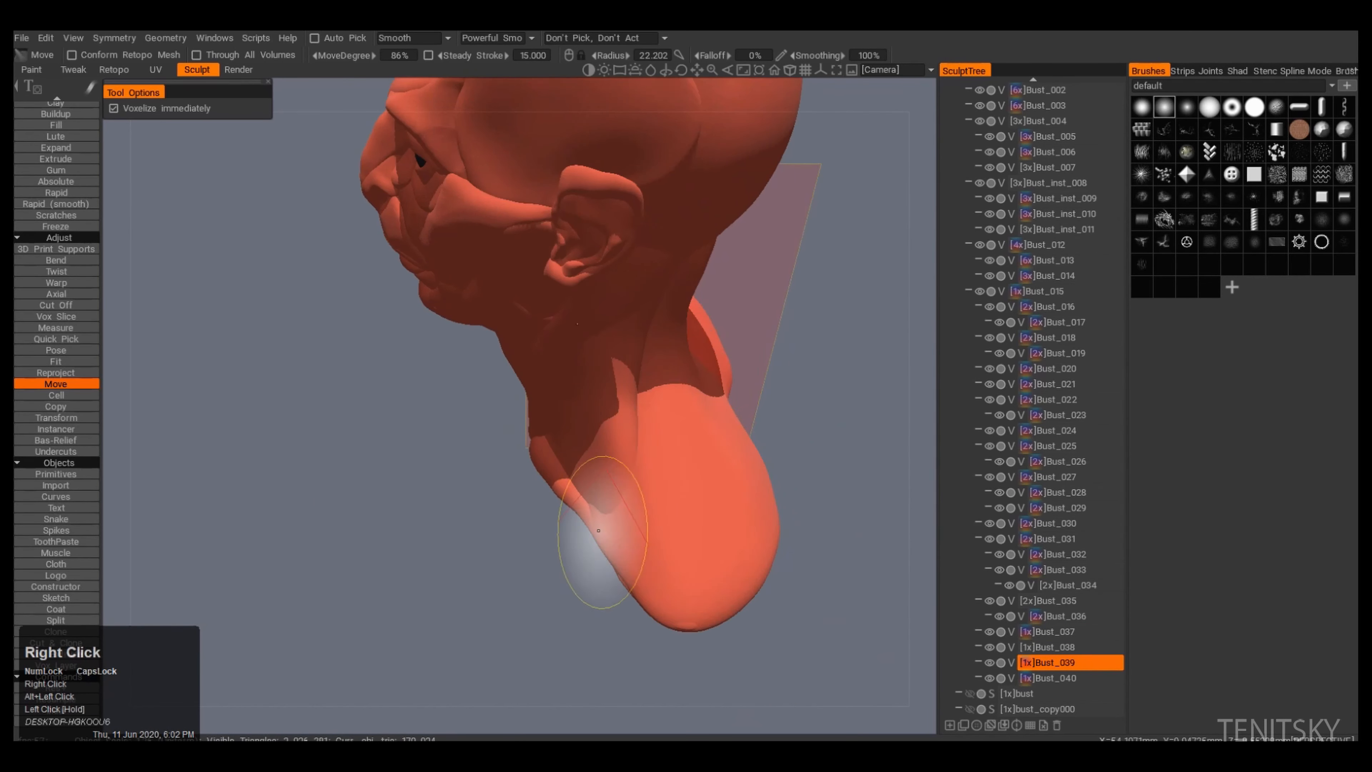
Step: Pick the segment Bust_037 and pull the side of the neck toward the nape with Move
alt+double_click(612, 534)
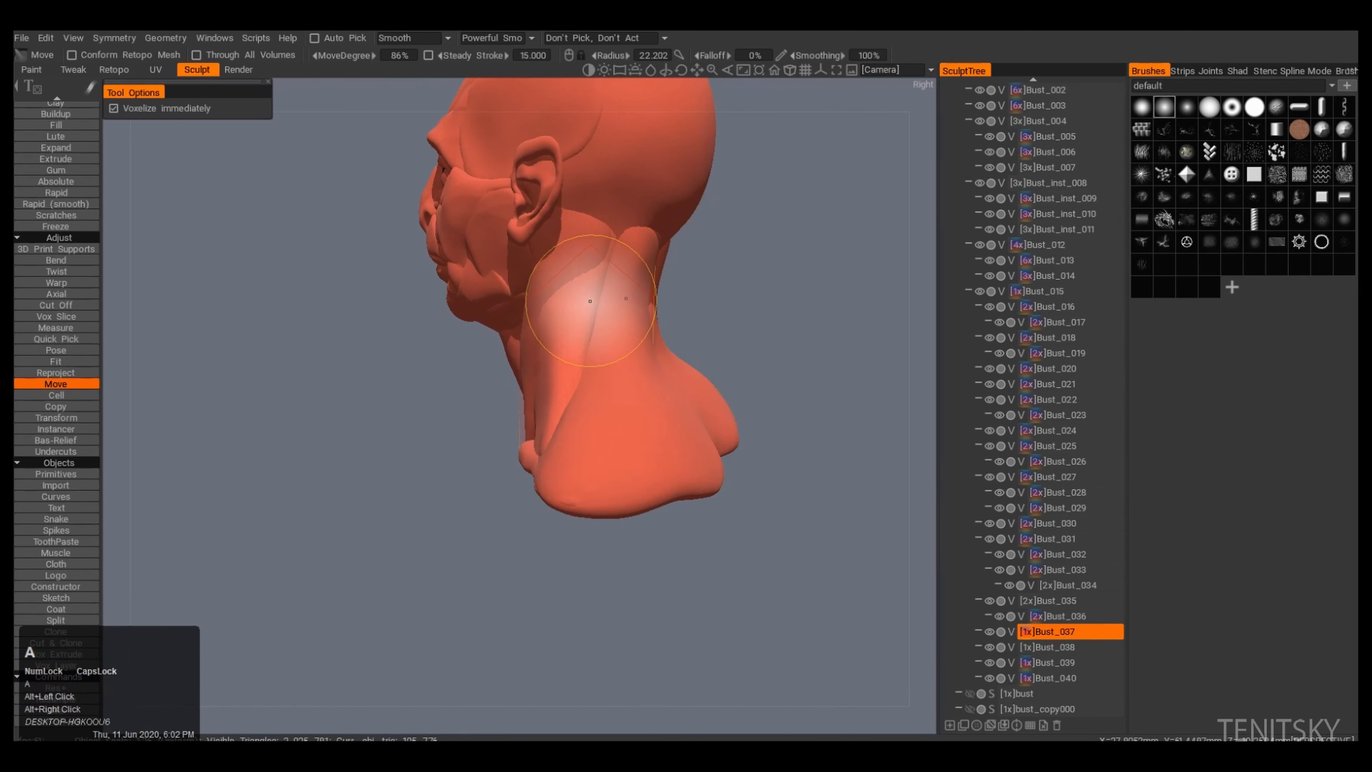
alt+right_drag(596, 302, 626, 325)
drag(608, 229, 719, 271)
Step: Pick the neck segment Bust_038 and adjust it with the Move brush, checking the neck from below
key(h)
alt+drag(594, 432, 702, 389)
alt+right_drag(665, 486, 626, 519)
alt+drag(627, 519, 633, 553)
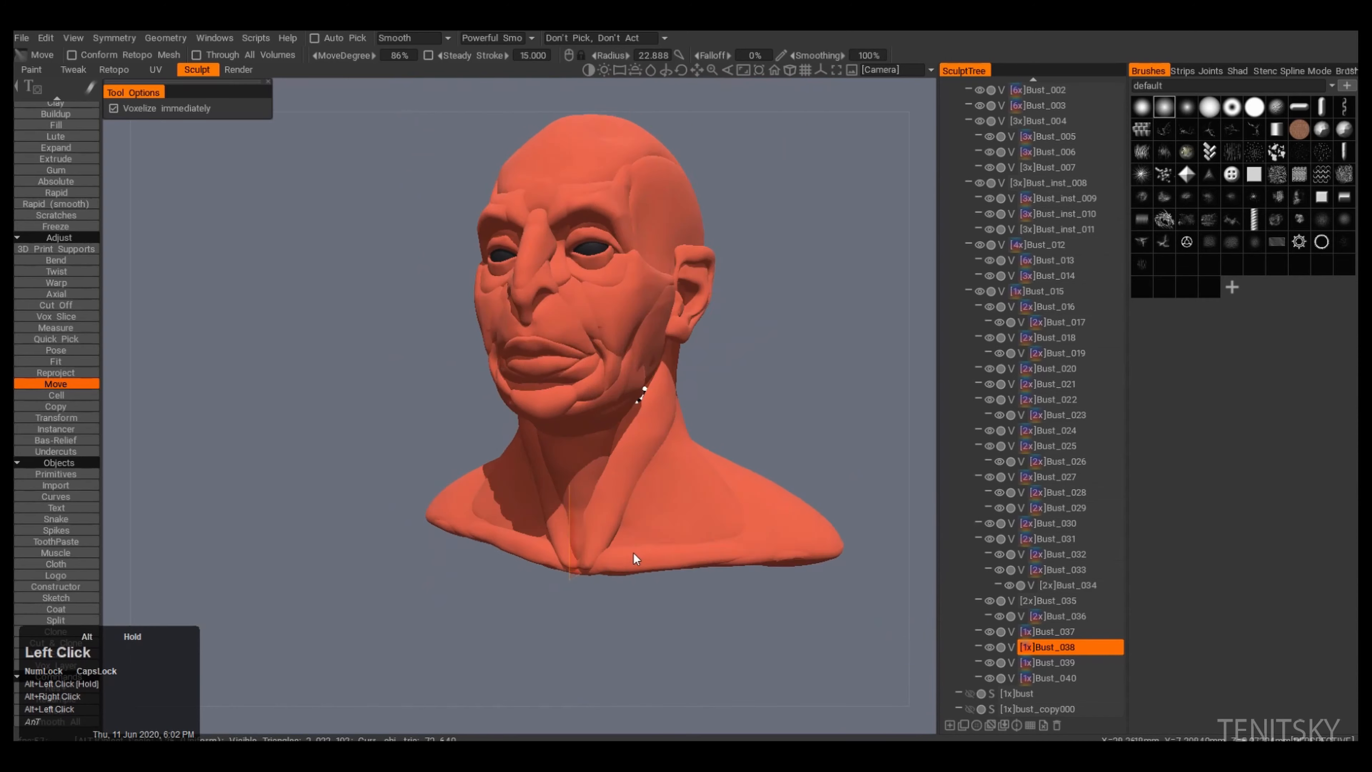
alt+drag(675, 509, 535, 479)
key(a)
alt+drag(609, 601, 594, 562)
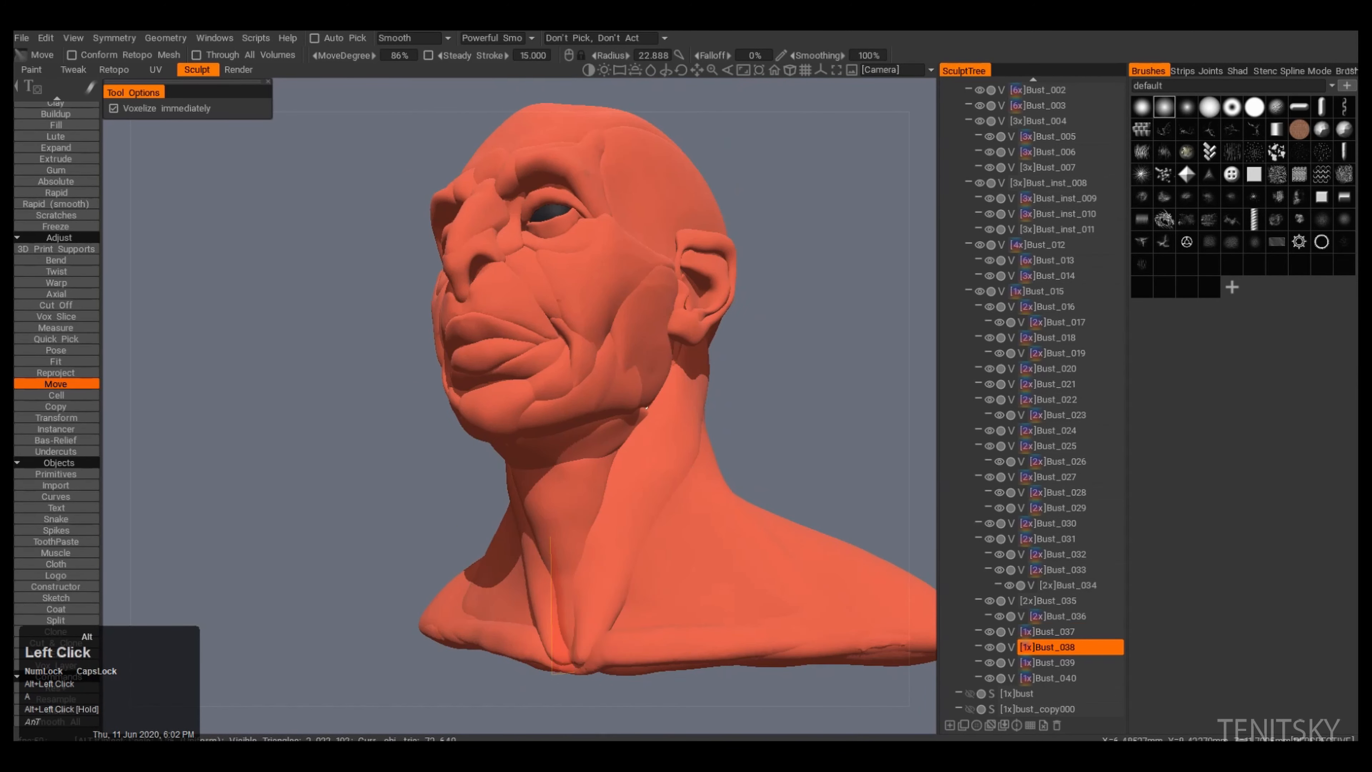
key(h)
alt+drag(486, 621, 532, 621)
Step: Try to reshape the brow segment Bust_030 with Move and undo the last two changes
alt+middle_drag(529, 454, 524, 493)
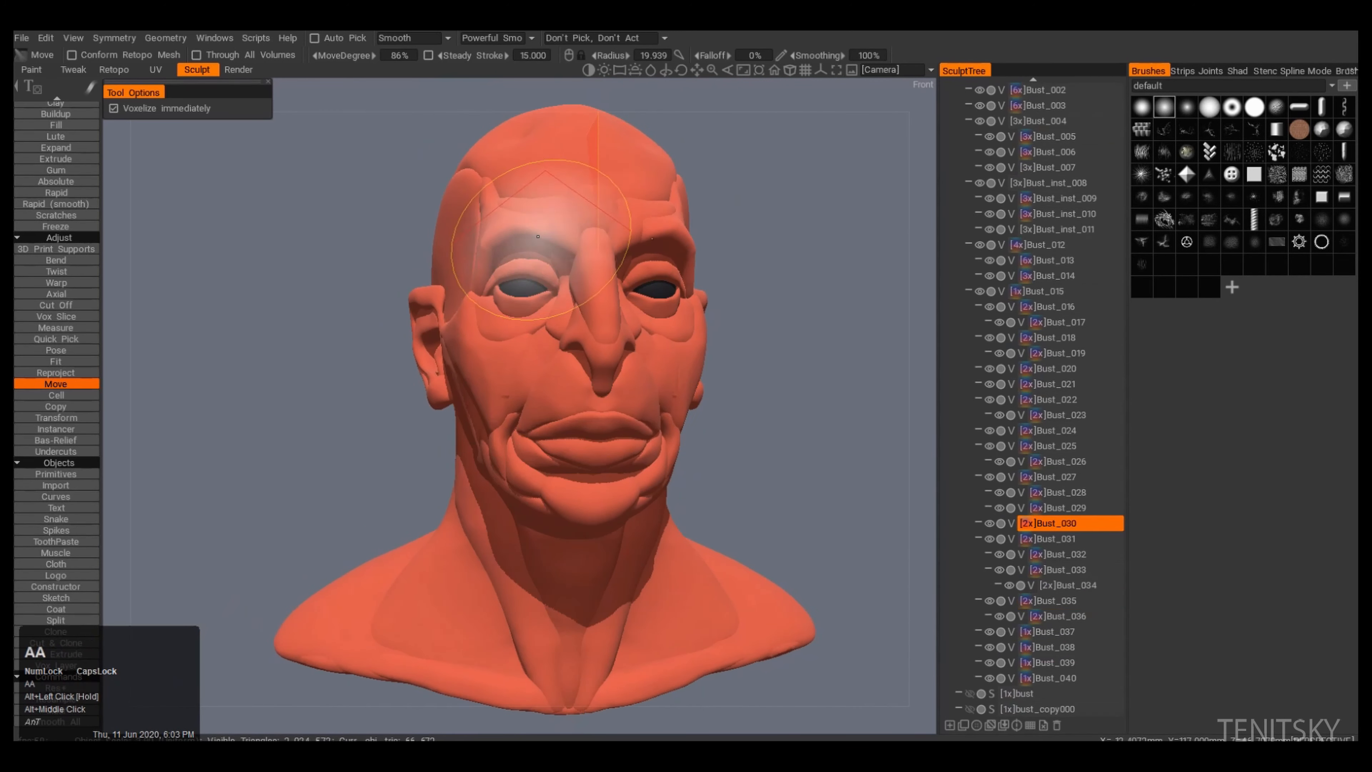
drag(575, 297, 543, 322)
alt+right_drag(544, 321, 572, 324)
mouse_move(573, 324)
alt+mouse_down()
mouse_move(665, 330)
mouse_move(599, 346)
alt+mouse_up()
key(h)
alt+right_drag(599, 346, 592, 356)
alt+drag(637, 419, 652, 383)
key(ctrl+z)
key(ctrl+z)
Step: Pick the brow segment Bust_026 and push the brow inward with a smaller Move brush from the side
key(h)
alt+middle_drag(597, 437, 589, 476)
alt+right_drag(588, 475, 627, 476)
alt+drag(627, 475, 702, 471)
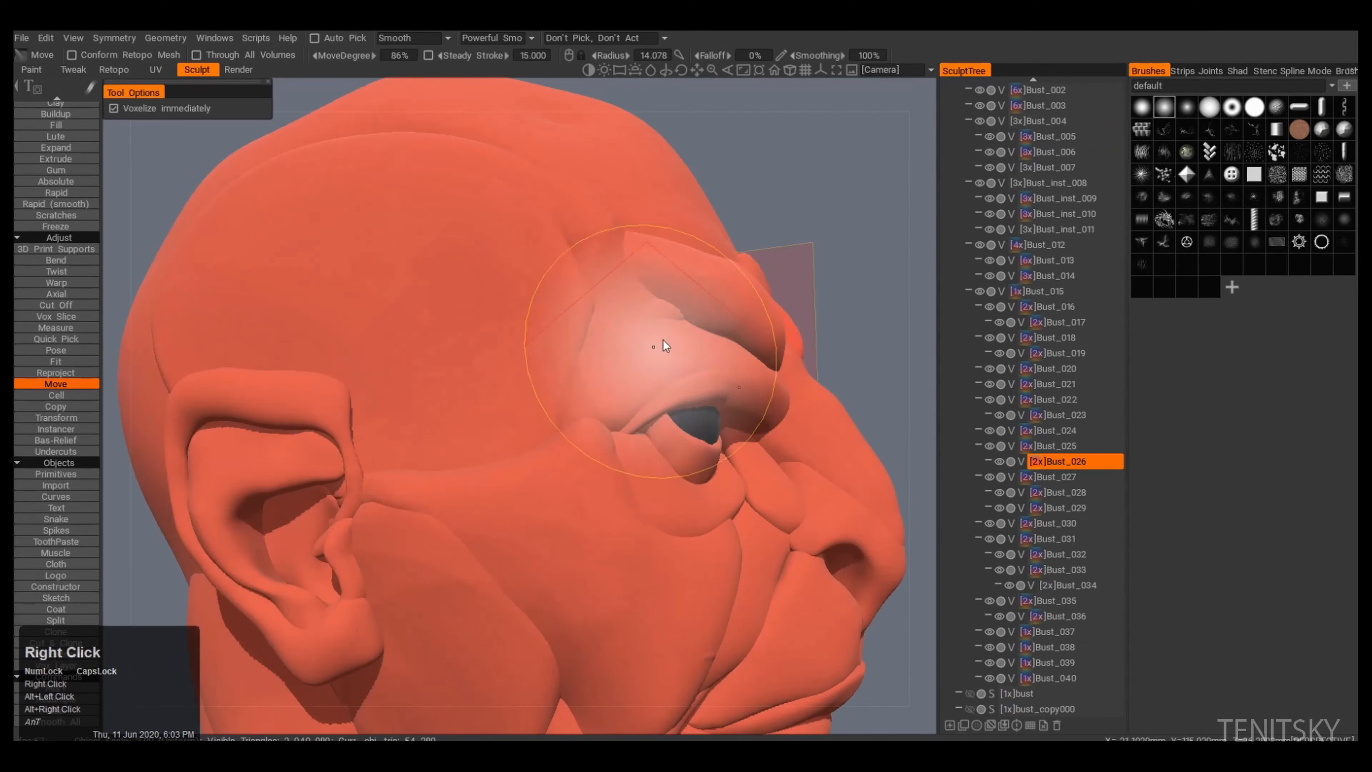
drag(749, 289, 743, 299)
Step: Pick the brow segment Bust_030 from the front, nudge it upward with Move and smooth it
alt+drag(742, 300, 621, 302)
alt+right_drag(621, 303, 603, 313)
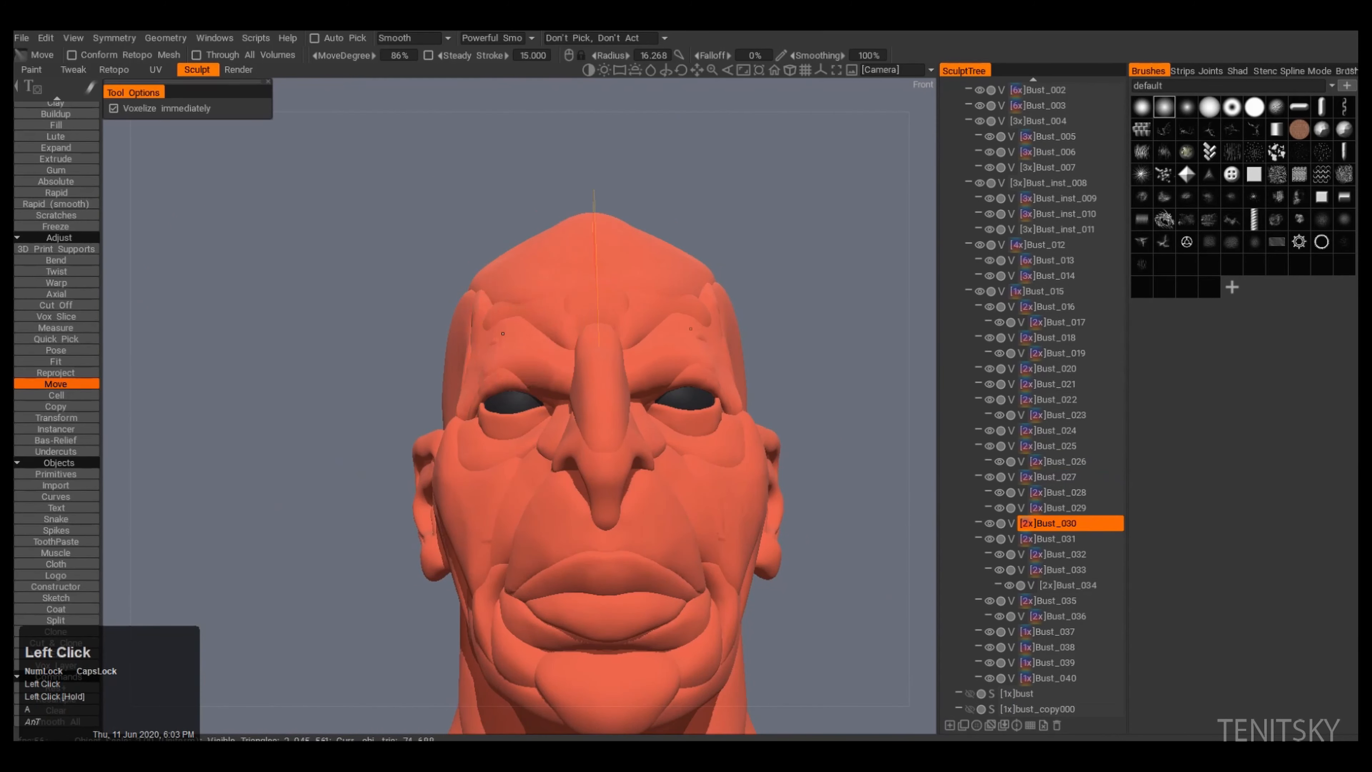
drag(586, 344, 590, 336)
alt+drag(590, 336, 681, 330)
alt+right_drag(680, 330, 654, 330)
mouse_move(654, 330)
alt+mouse_down()
mouse_move(581, 307)
mouse_move(573, 319)
alt+mouse_up()
alt+drag(572, 319, 519, 325)
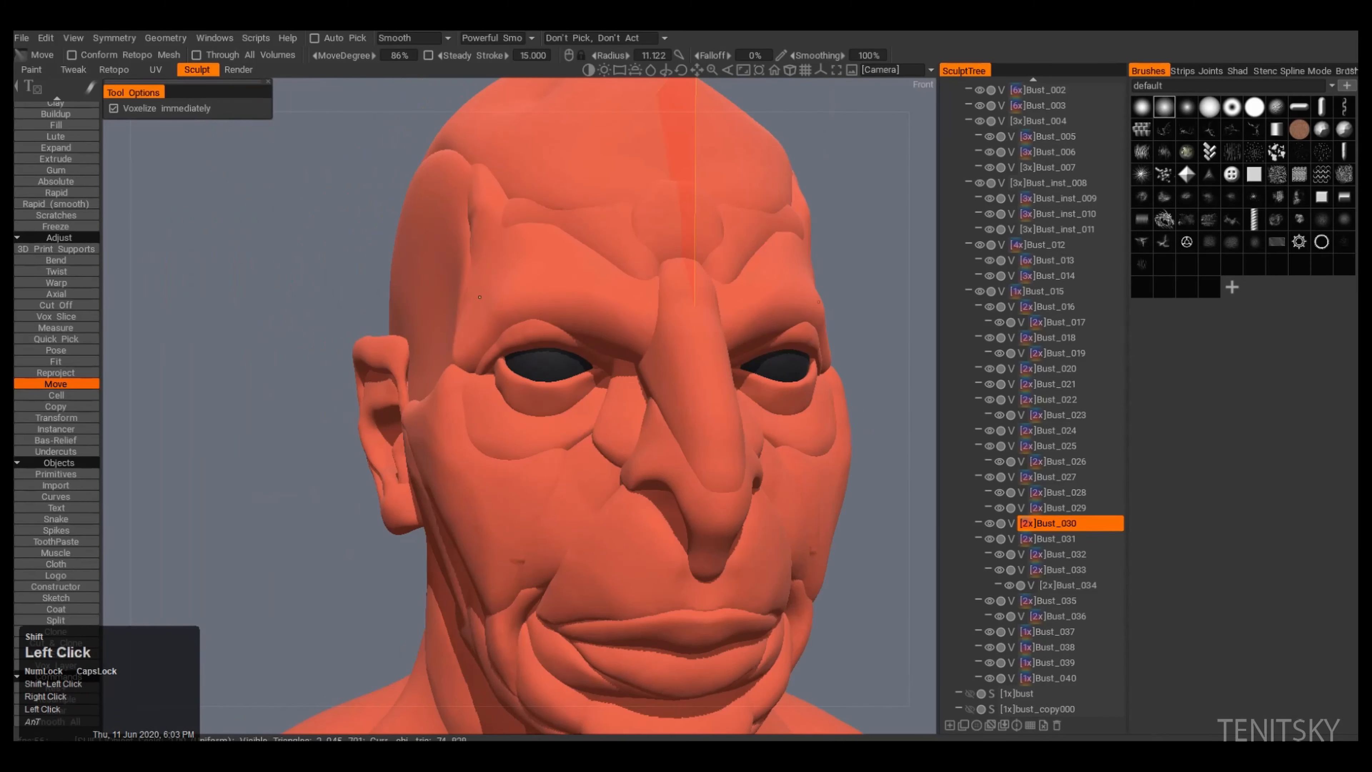
Step: Pick the brow segment Bust_026 and nudge it with Move from a close front view
alt+right_drag(586, 330, 564, 319)
alt+drag(564, 318, 559, 307)
alt+drag(573, 368, 568, 398)
alt+middle_drag(567, 397, 588, 427)
alt+right_drag(589, 427, 616, 405)
click(574, 378)
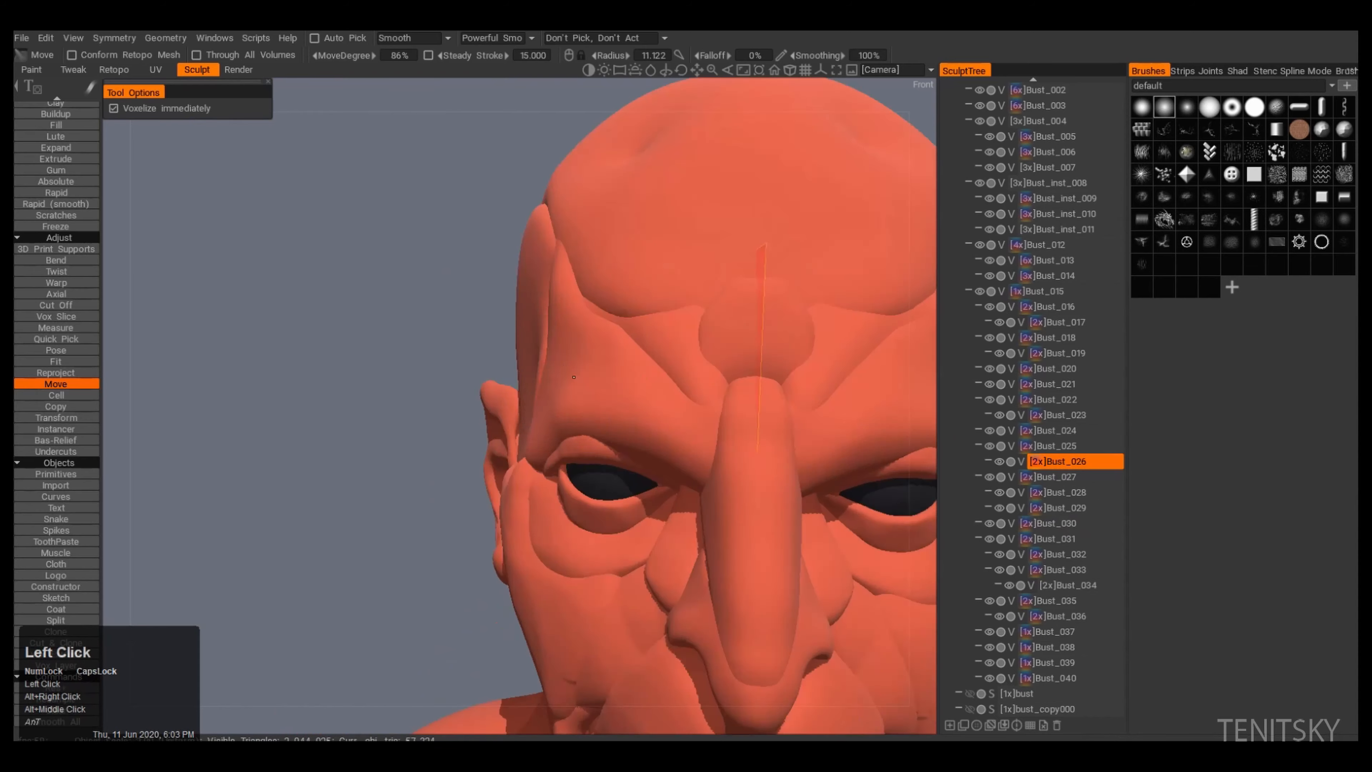
Step: Pick the brow segment Bust_030 and refine it using Move with a brush radius of about 8.3
alt+drag(573, 378, 581, 411)
alt+right_drag(581, 411, 555, 496)
alt+drag(554, 496, 545, 319)
key(h)
right_drag(546, 319, 559, 312)
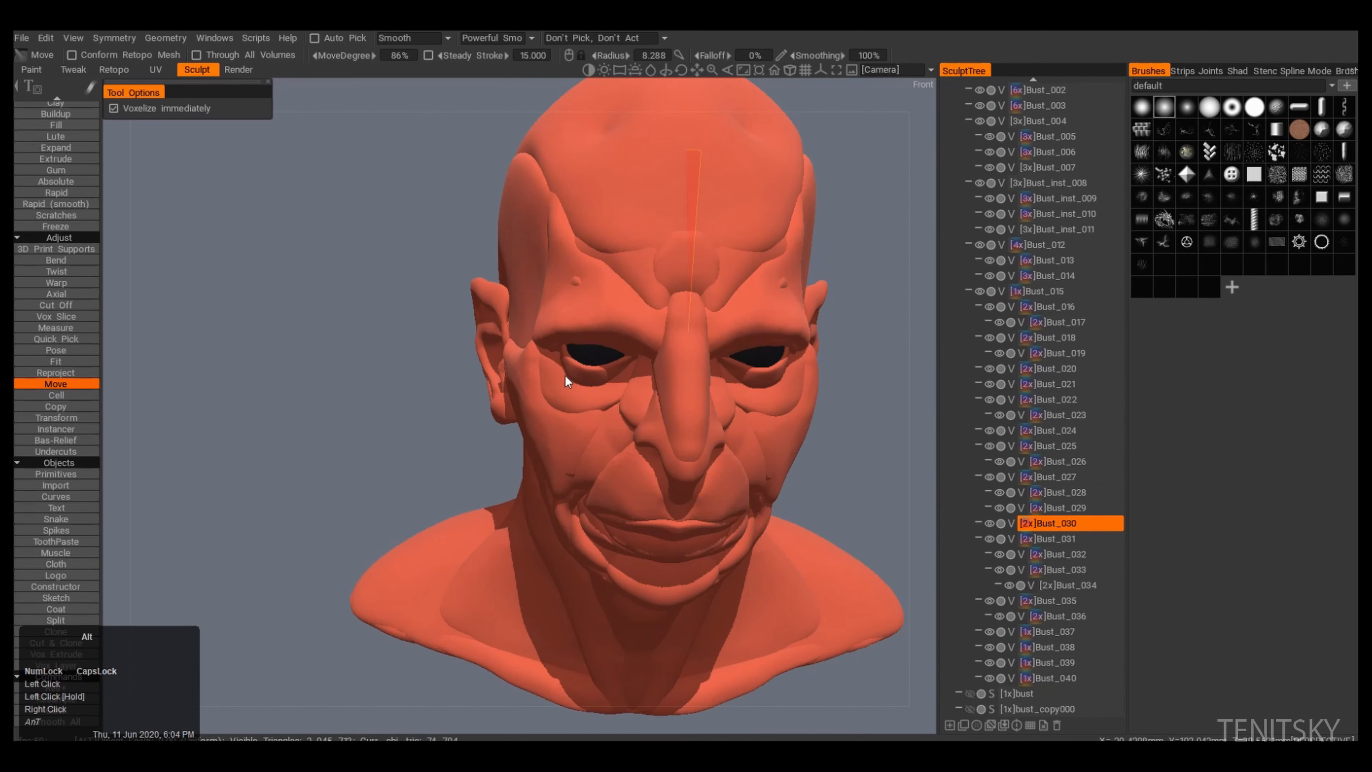
alt+drag(566, 381, 545, 338)
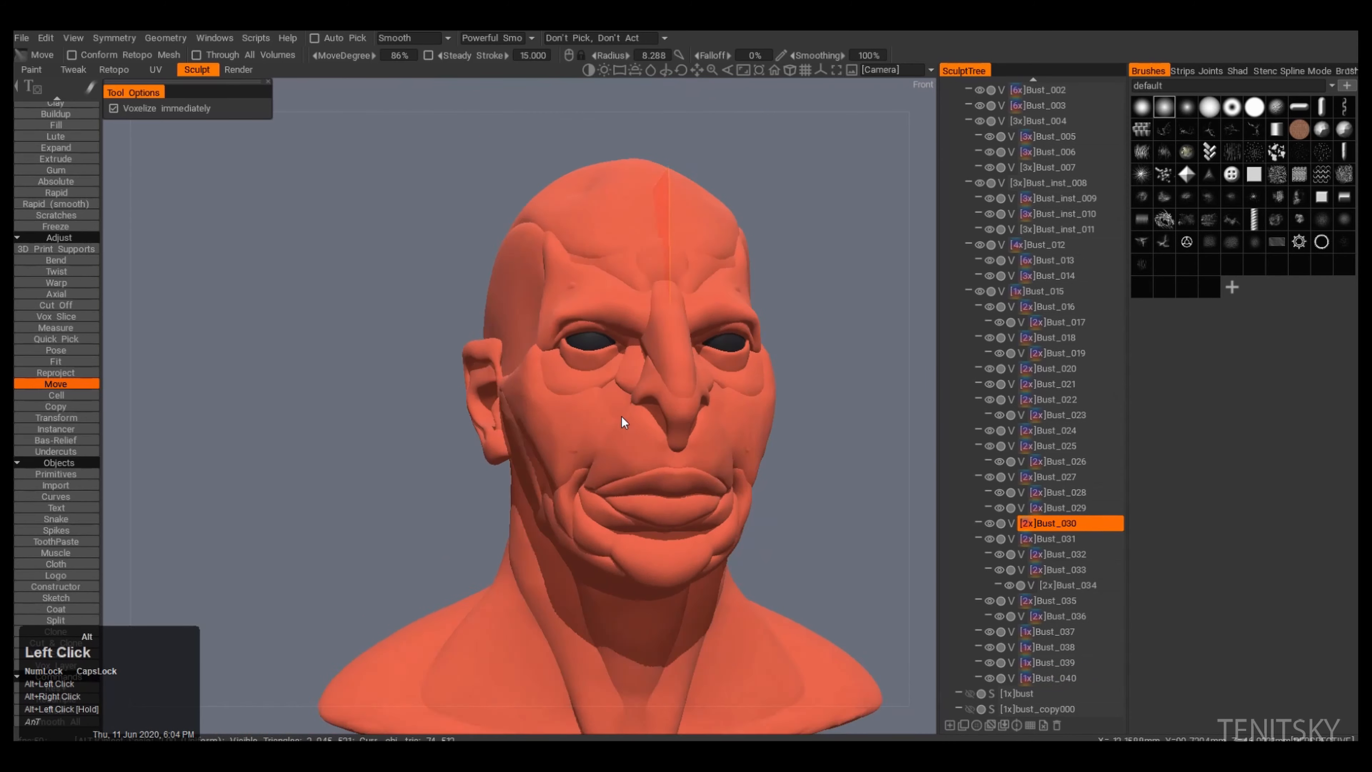
alt+right_drag(530, 374, 556, 389)
mouse_move(556, 389)
alt+mouse_down()
mouse_move(719, 419)
mouse_move(751, 395)
alt+mouse_up()
Step: Pick the nose-side segment Bust_013 and try to smooth its surface along the nose bridge
key(a)
click(989, 319)
mouse_move(854, 356)
alt+mouse_down()
mouse_move(637, 357)
mouse_move(809, 349)
mouse_move(787, 294)
mouse_move(637, 385)
alt+mouse_up()
key(ctrl+z)
right_drag(637, 386, 697, 373)
mouse_move(697, 373)
alt+mouse_down()
mouse_move(708, 307)
mouse_move(696, 309)
alt+mouse_up()
alt+drag(697, 309, 637, 325)
alt+right_drag(637, 325, 738, 344)
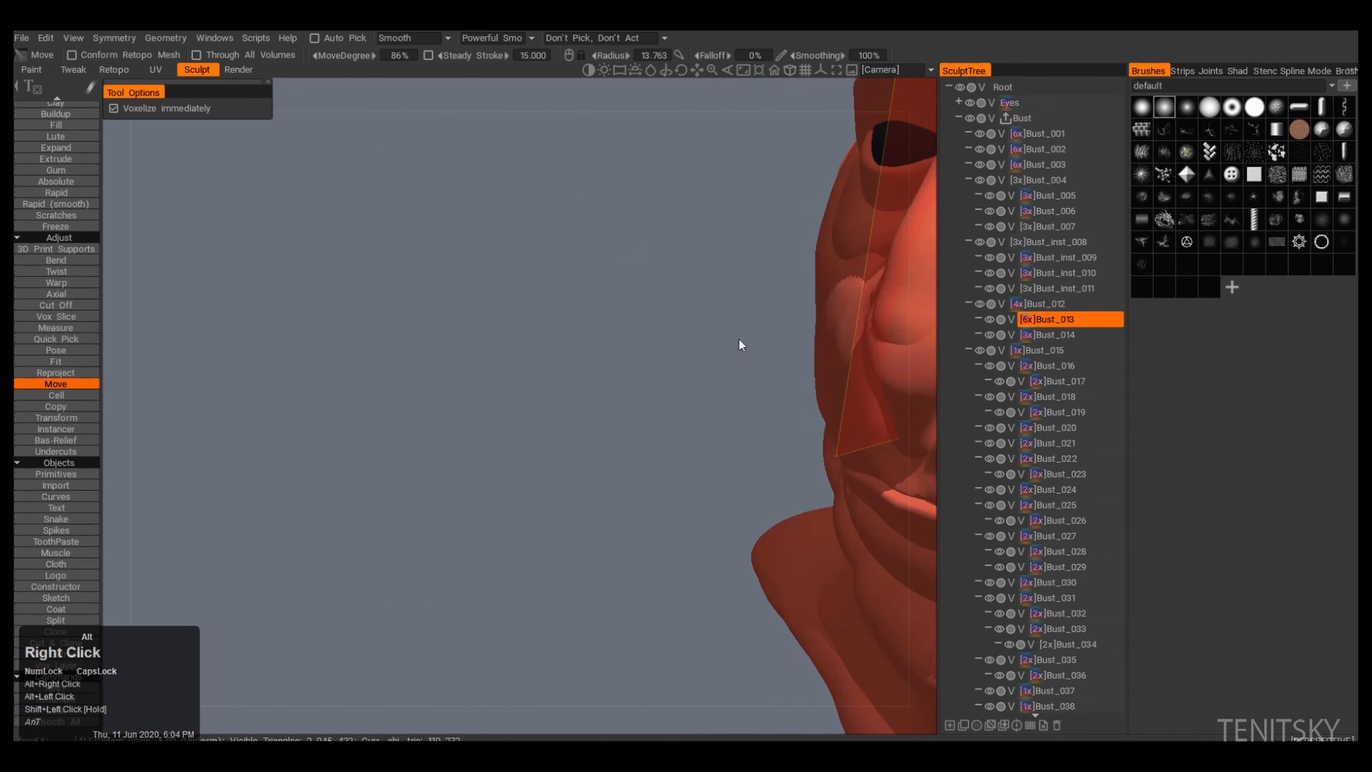
alt+middle_drag(738, 343, 702, 432)
right_drag(702, 325, 670, 319)
shift+drag(670, 319, 676, 303)
shift+drag(627, 420, 632, 406)
Step: Try to reshape the nose bridge on Bust_013 with Move and smoothing, working from the front and the side
alt+drag(633, 405, 586, 397)
right_drag(616, 383, 629, 384)
drag(624, 384, 608, 399)
alt+right_drag(608, 398, 551, 386)
mouse_move(551, 386)
alt+mouse_down()
mouse_move(772, 411)
mouse_move(832, 400)
alt+mouse_up()
alt+right_drag(648, 379, 713, 373)
drag(670, 346, 678, 349)
mouse_move(696, 373)
alt+mouse_down()
mouse_move(555, 398)
mouse_move(643, 387)
alt+mouse_up()
shift+drag(584, 346, 589, 335)
mouse_move(589, 400)
alt+mouse_down()
mouse_move(444, 426)
mouse_move(704, 411)
mouse_move(648, 395)
alt+mouse_up()
alt+right_drag(648, 395, 702, 379)
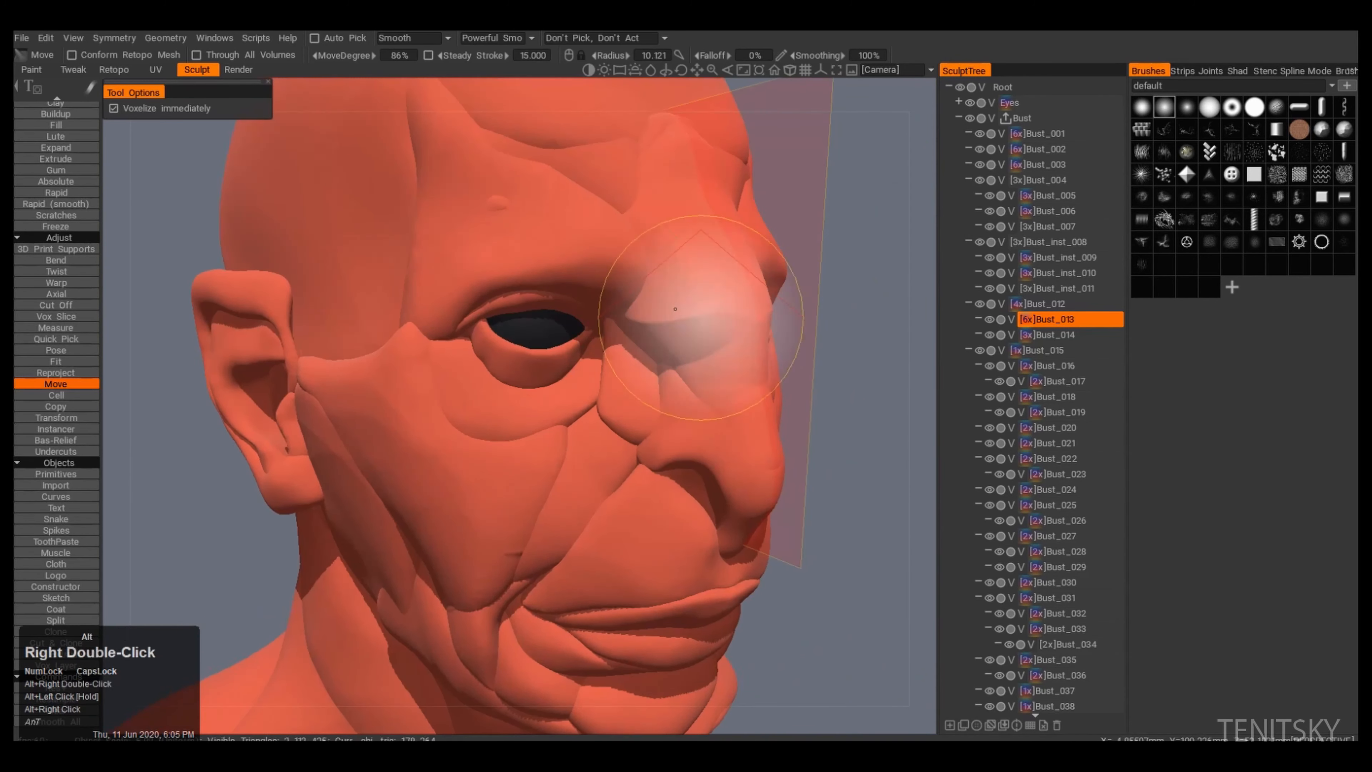
alt+drag(663, 324, 572, 373)
alt+right_drag(573, 373, 665, 405)
alt+drag(665, 405, 554, 431)
alt+right_drag(622, 432, 557, 435)
alt+drag(556, 435, 719, 443)
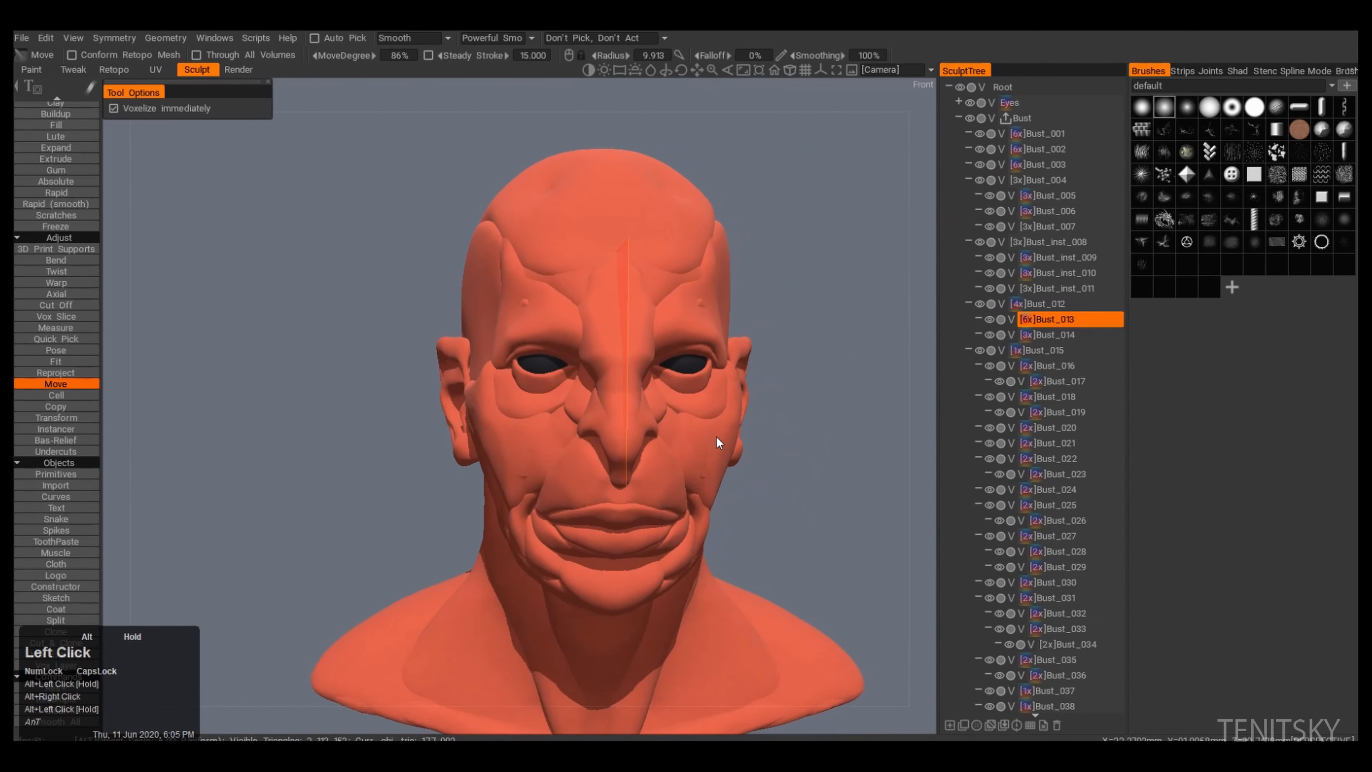
Step: Try one more Move stroke on the nose bridge and undo the recent nose changes
alt+drag(612, 420, 707, 408)
drag(622, 389, 629, 393)
mouse_move(629, 393)
alt+mouse_down()
mouse_move(664, 403)
mouse_move(603, 383)
mouse_move(529, 397)
mouse_move(778, 410)
alt+mouse_up()
key(ctrl+z)
key(ctrl+z)
key(ctrl+z)
key(ctrl+z)
key(ctrl+z)
key(ctrl+z)
key(ctrl+z)
key(ctrl+z)
Step: Make a small Move adjustment in the brow area and check the head from several sides
alt+right_drag(778, 411, 821, 403)
alt+drag(729, 378, 740, 373)
drag(697, 295, 715, 292)
alt+drag(716, 292, 524, 422)
alt+middle_drag(524, 423, 594, 410)
alt+drag(594, 411, 710, 398)
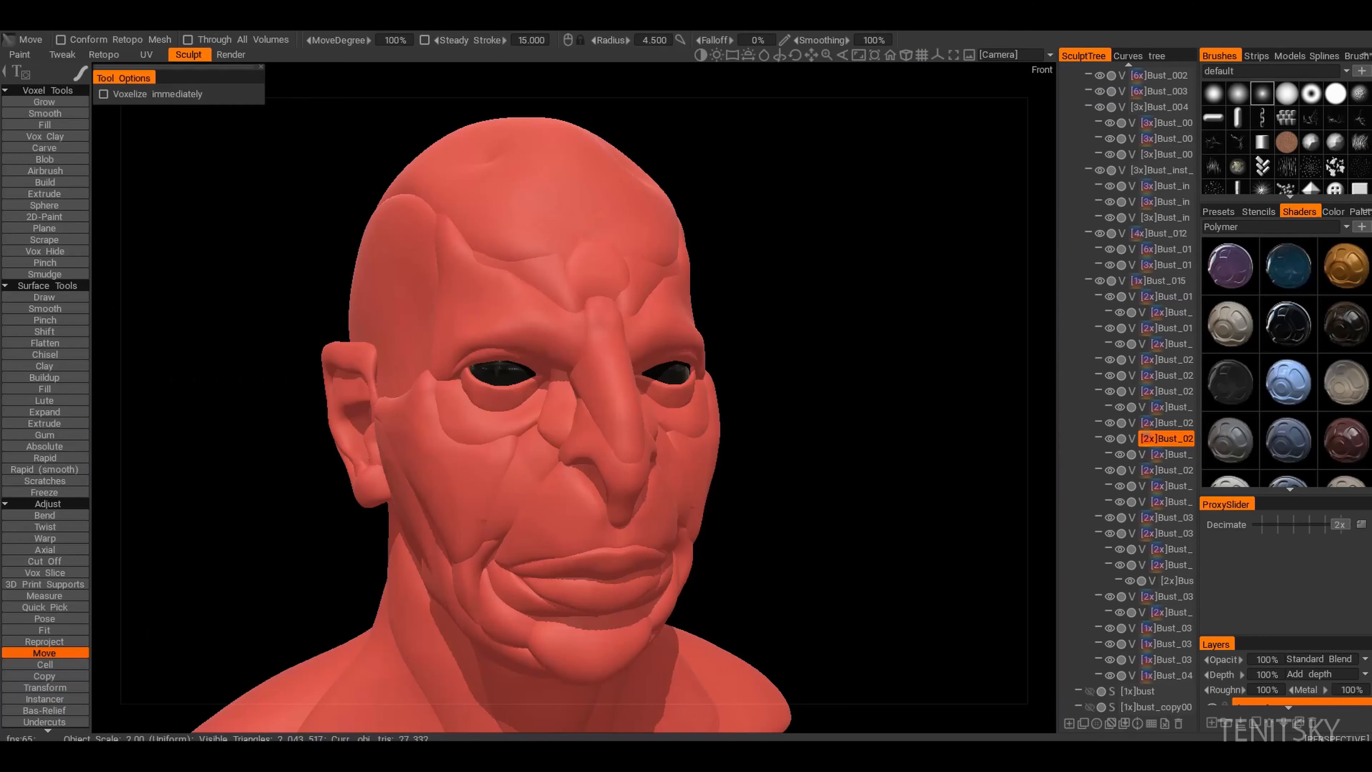
Step: Pick a segment around the brow and switch Move to the first soft round brush
alt+drag(670, 427, 580, 435)
alt+right_drag(540, 346, 573, 337)
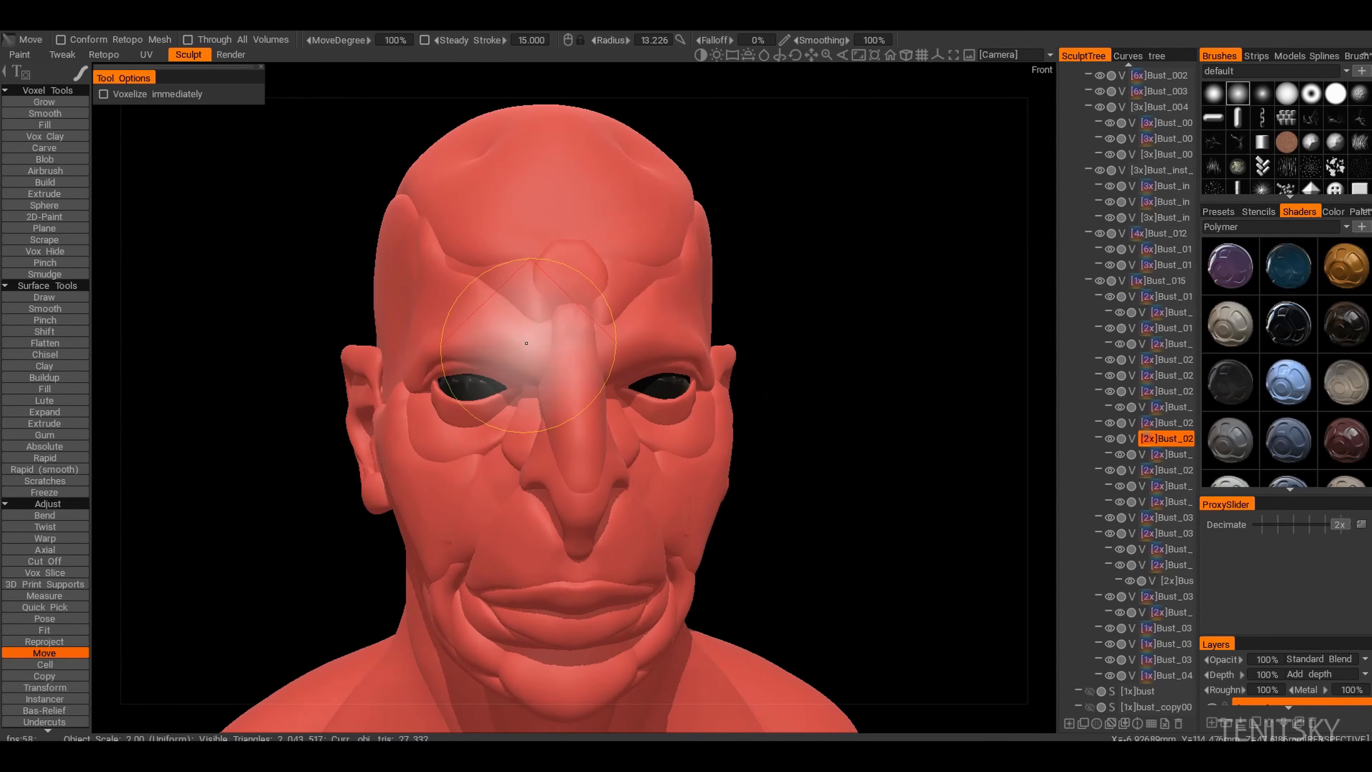
key(h)
mouse_move(427, 341)
alt+mouse_down()
mouse_move(522, 347)
mouse_move(551, 324)
mouse_move(432, 327)
mouse_move(621, 336)
alt+mouse_up()
click(1214, 94)
alt+right_drag(621, 337, 658, 335)
alt+drag(657, 335, 616, 346)
mouse_move(865, 400)
alt+mouse_down()
mouse_move(693, 367)
mouse_move(767, 373)
mouse_move(729, 379)
mouse_move(839, 417)
mouse_move(654, 337)
mouse_move(610, 346)
mouse_move(621, 368)
alt+mouse_up()
Step: Pick further face segments and refine them with Move from slightly different angles
key(h)
alt+right_drag(656, 373, 681, 379)
mouse_move(657, 386)
alt+mouse_down()
mouse_move(665, 394)
mouse_move(673, 346)
mouse_move(710, 374)
alt+mouse_up()
key(h)
right_drag(710, 374, 637, 373)
mouse_move(584, 351)
alt+mouse_down()
mouse_move(652, 340)
mouse_move(532, 346)
alt+mouse_up()
alt+drag(600, 389, 572, 380)
Step: Pick the upper-lip segment Bust_016 and split off the area under the nose with an elliptical Split selection
key(h)
key(e)
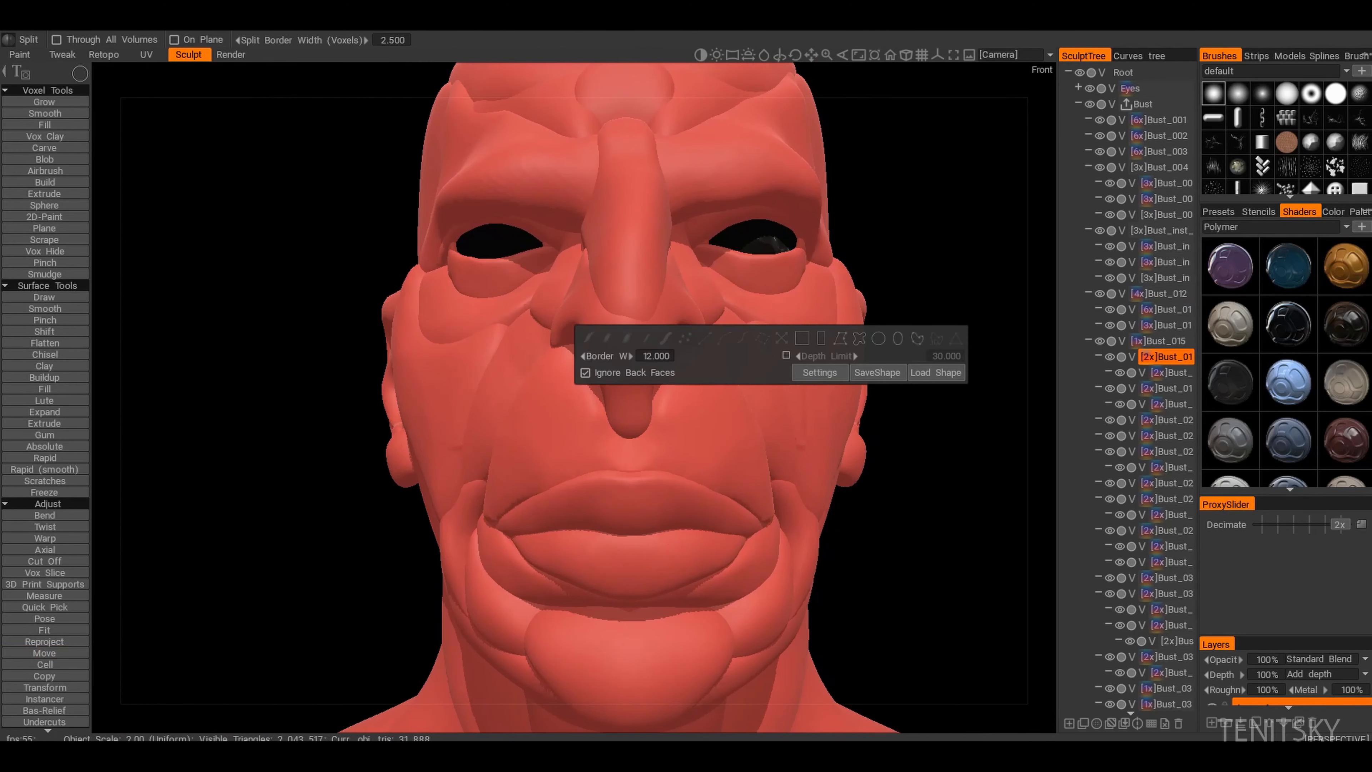
drag(689, 444, 690, 445)
alt+drag(693, 403, 572, 253)
drag(571, 252, 682, 533)
key(h)
scroll(1297, 378, down, 5)
scroll(1296, 368, up, 5)
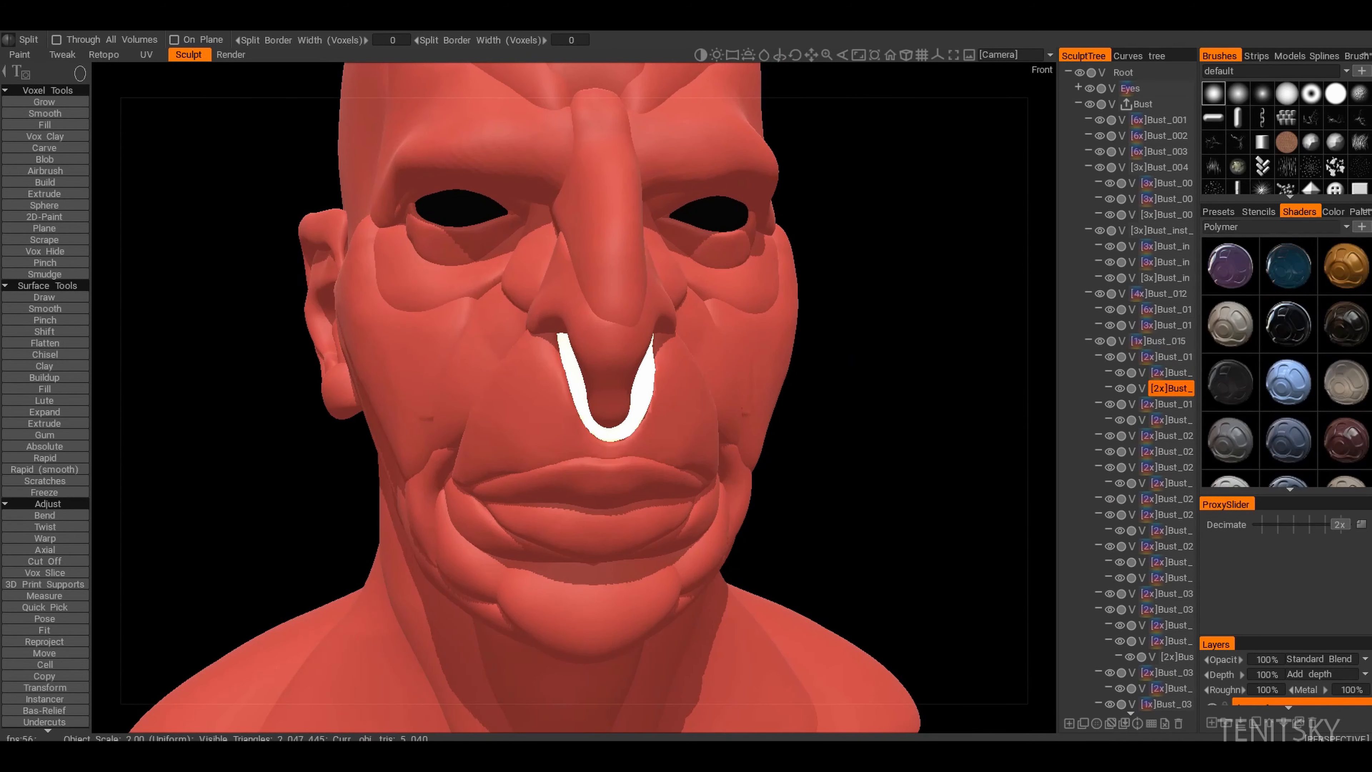
Step: Assign the red shader from the Paint shader folder to the split-off piece under the nose
click(1328, 227)
click(1264, 263)
click(1230, 382)
Step: Resample the upper-lip segment and the split-off piece under the nose to a higher density
mouse_move(584, 432)
alt+mouse_down()
mouse_move(529, 329)
mouse_move(559, 331)
mouse_move(545, 351)
mouse_move(554, 284)
mouse_move(573, 259)
mouse_move(628, 338)
mouse_move(597, 307)
mouse_move(689, 306)
mouse_move(679, 302)
mouse_move(750, 346)
alt+mouse_up()
key(m)
key(h)
alt+drag(558, 377, 662, 346)
key(r)
mouse_move(557, 377)
alt+mouse_down()
mouse_move(464, 351)
mouse_move(546, 357)
mouse_move(581, 312)
mouse_move(524, 313)
mouse_move(576, 336)
mouse_move(532, 367)
mouse_move(535, 322)
mouse_move(582, 374)
alt+mouse_up()
key(h)
key(r)
click(476, 451)
key(h)
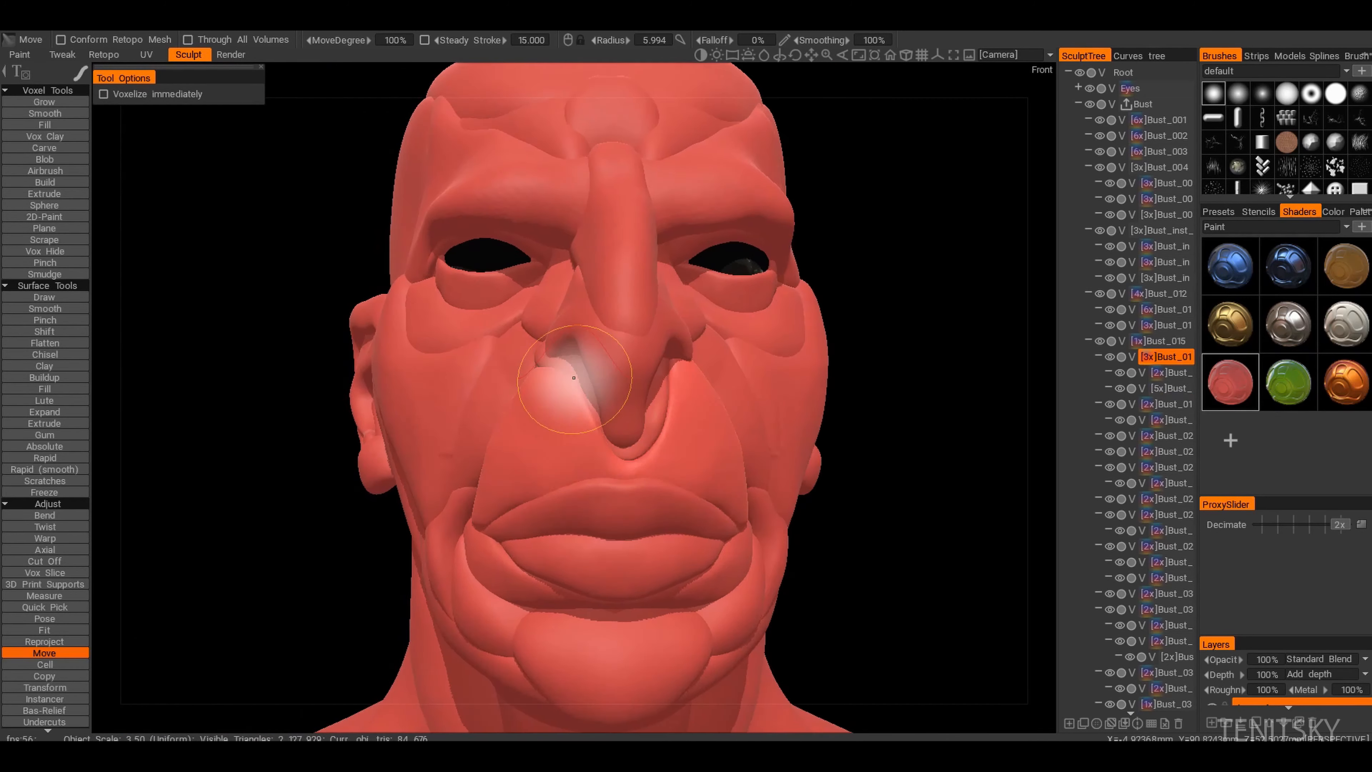
Step: Pick the split-off piece and fit it around the nostrils with a small Move brush, working from below
alt+right_drag(582, 374, 545, 392)
key(h)
mouse_move(545, 393)
alt+mouse_down()
mouse_move(520, 336)
mouse_move(566, 414)
mouse_move(532, 373)
alt+mouse_up()
alt+right_drag(532, 373, 546, 346)
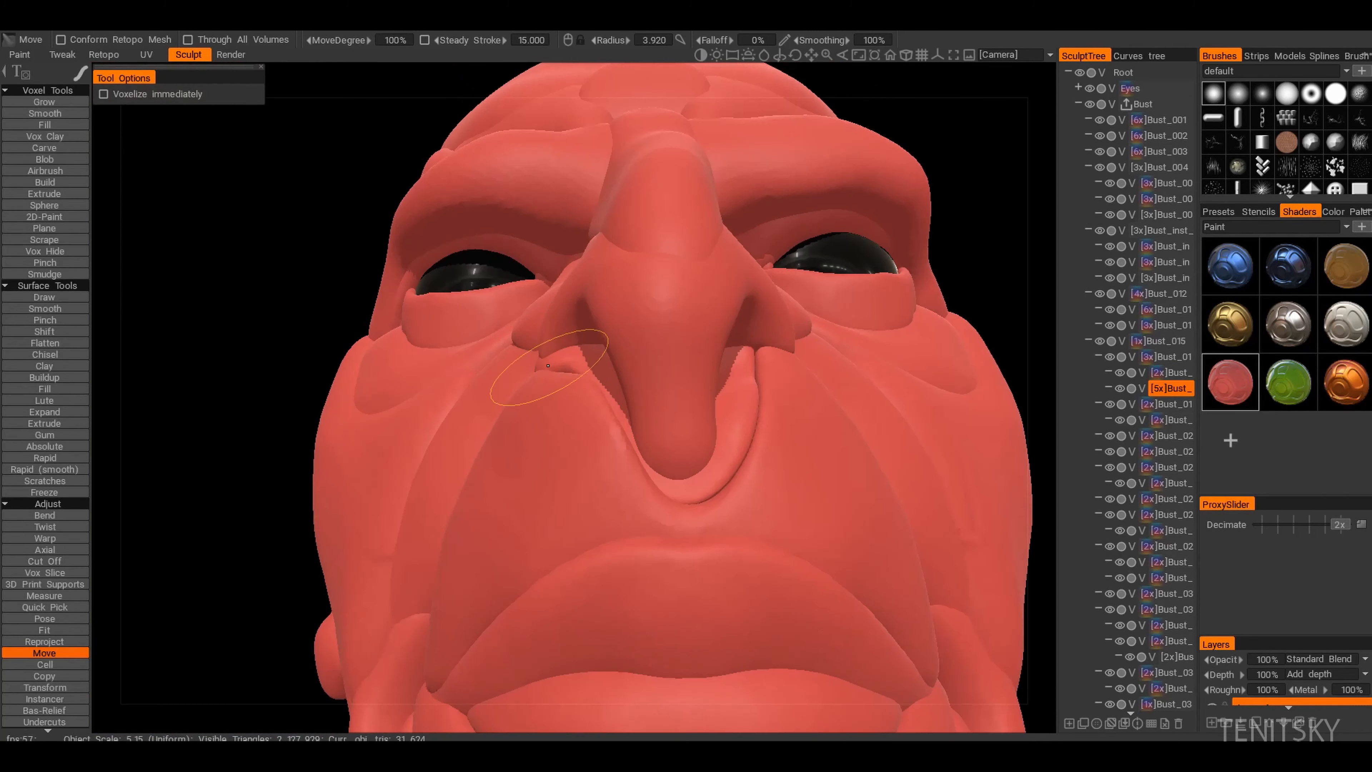
mouse_move(546, 345)
alt+mouse_down()
mouse_move(589, 341)
mouse_move(540, 368)
alt+mouse_up()
mouse_move(711, 395)
alt+mouse_down()
mouse_move(731, 399)
mouse_move(708, 374)
mouse_move(729, 387)
mouse_move(728, 375)
mouse_move(697, 397)
mouse_move(708, 459)
alt+mouse_up()
alt+right_drag(707, 460, 697, 481)
Step: Pick the nose segment Bust_012, carve the nostrils with an elliptical Cut Off and smooth the result
alt+drag(697, 481, 604, 455)
key(h)
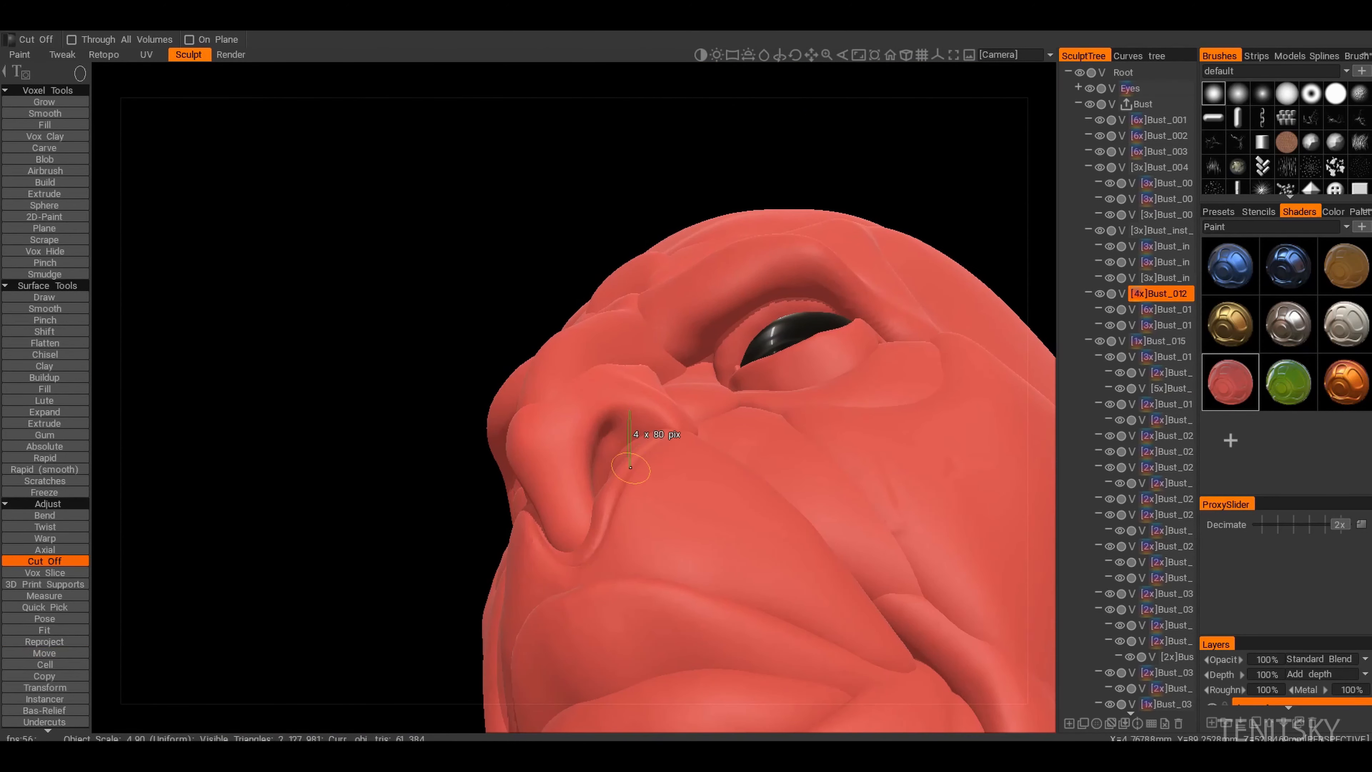
drag(634, 451, 638, 454)
alt+drag(637, 454, 730, 459)
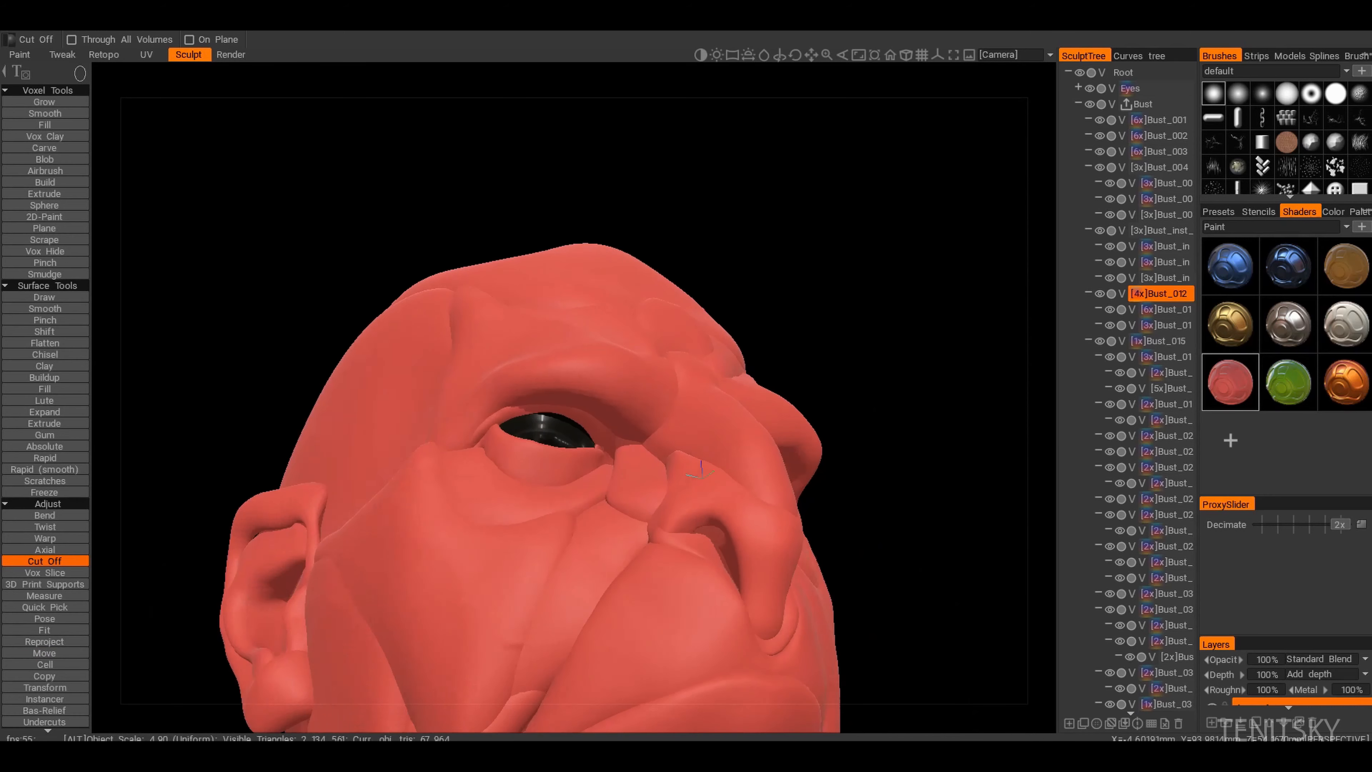
alt+right_drag(729, 459, 702, 473)
mouse_move(702, 473)
alt+mouse_down()
mouse_move(688, 480)
mouse_move(759, 494)
mouse_move(770, 527)
alt+mouse_up()
alt+drag(788, 575, 756, 552)
alt+right_drag(757, 552, 648, 486)
alt+drag(649, 486, 432, 497)
alt+right_drag(432, 497, 481, 475)
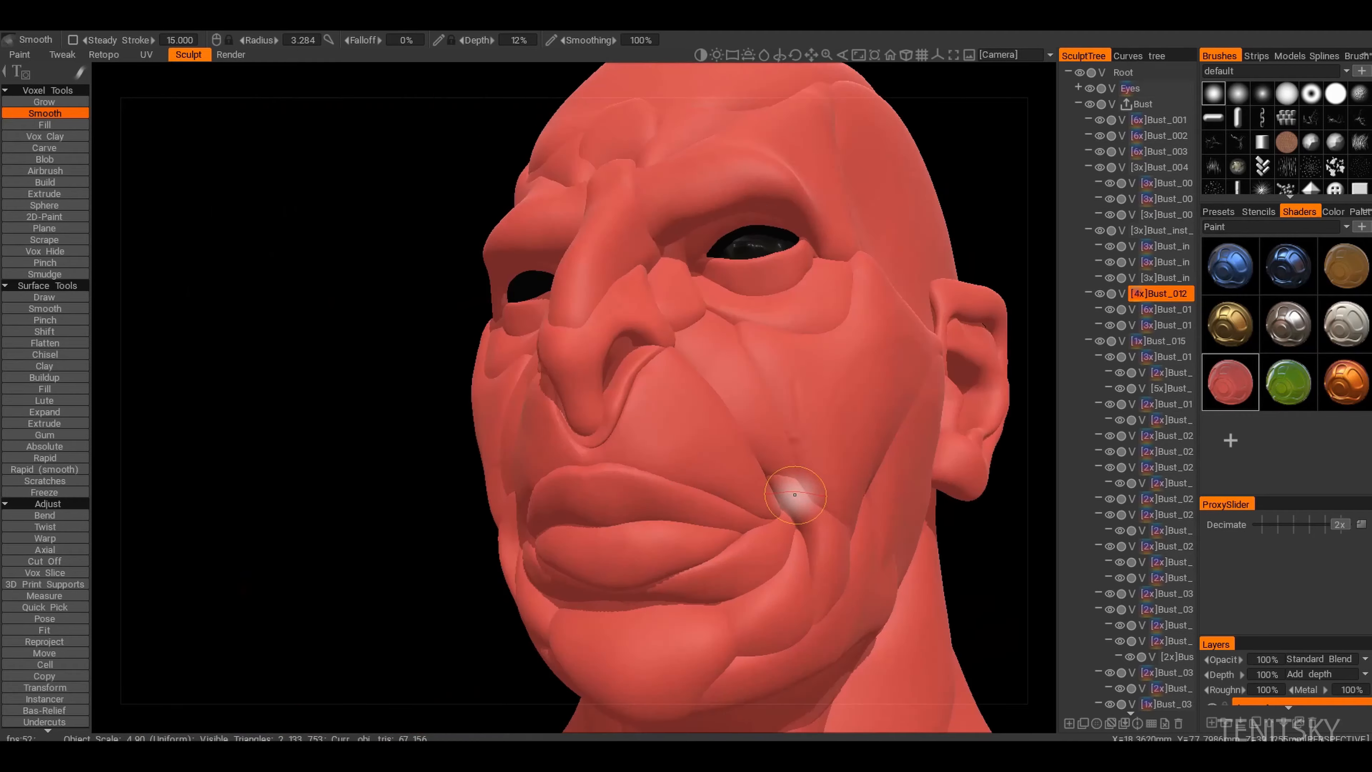
Step: Pick the cheek segment Bust_027 beside the mouth corner and resample it to 91 676 polygons with Good quality
alt+drag(793, 496, 714, 520)
key(h)
right_drag(714, 520, 716, 517)
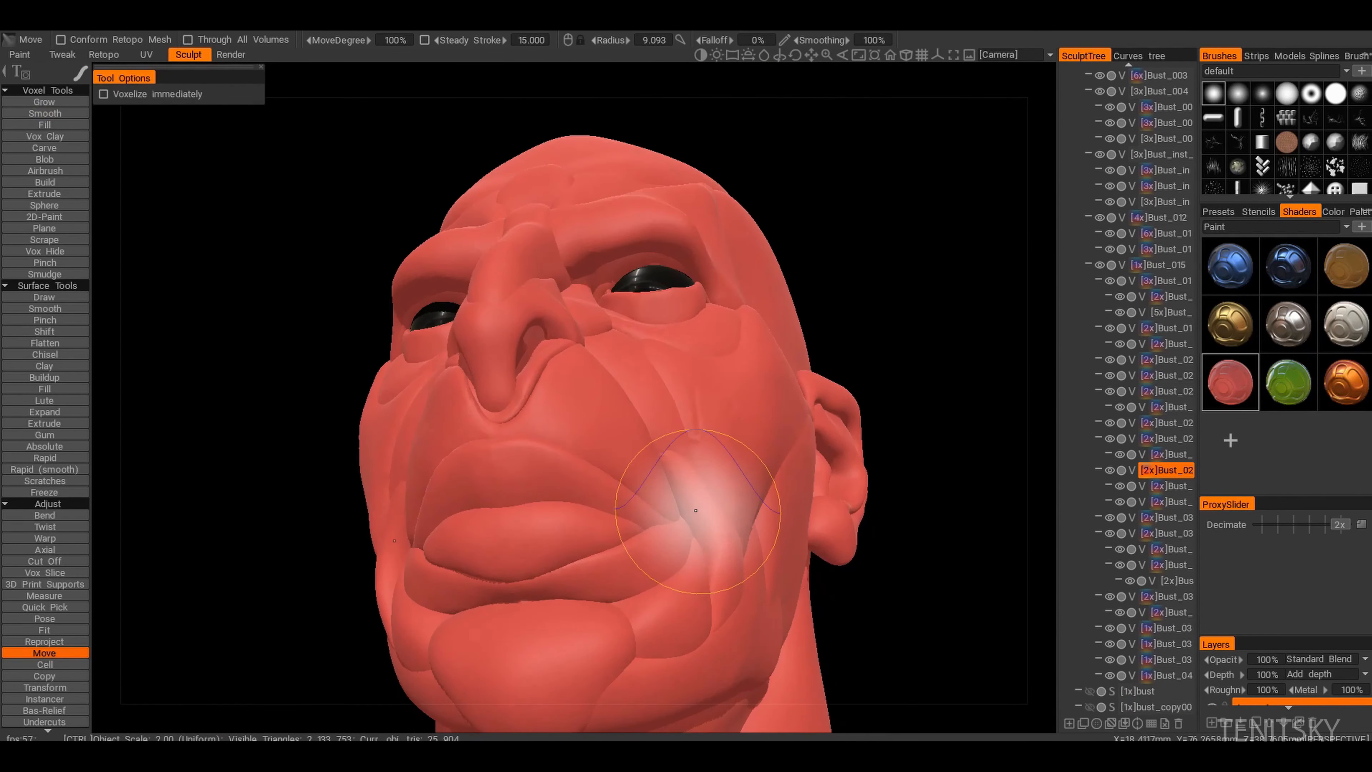
alt+drag(695, 510, 756, 562)
key(ctrl+r)
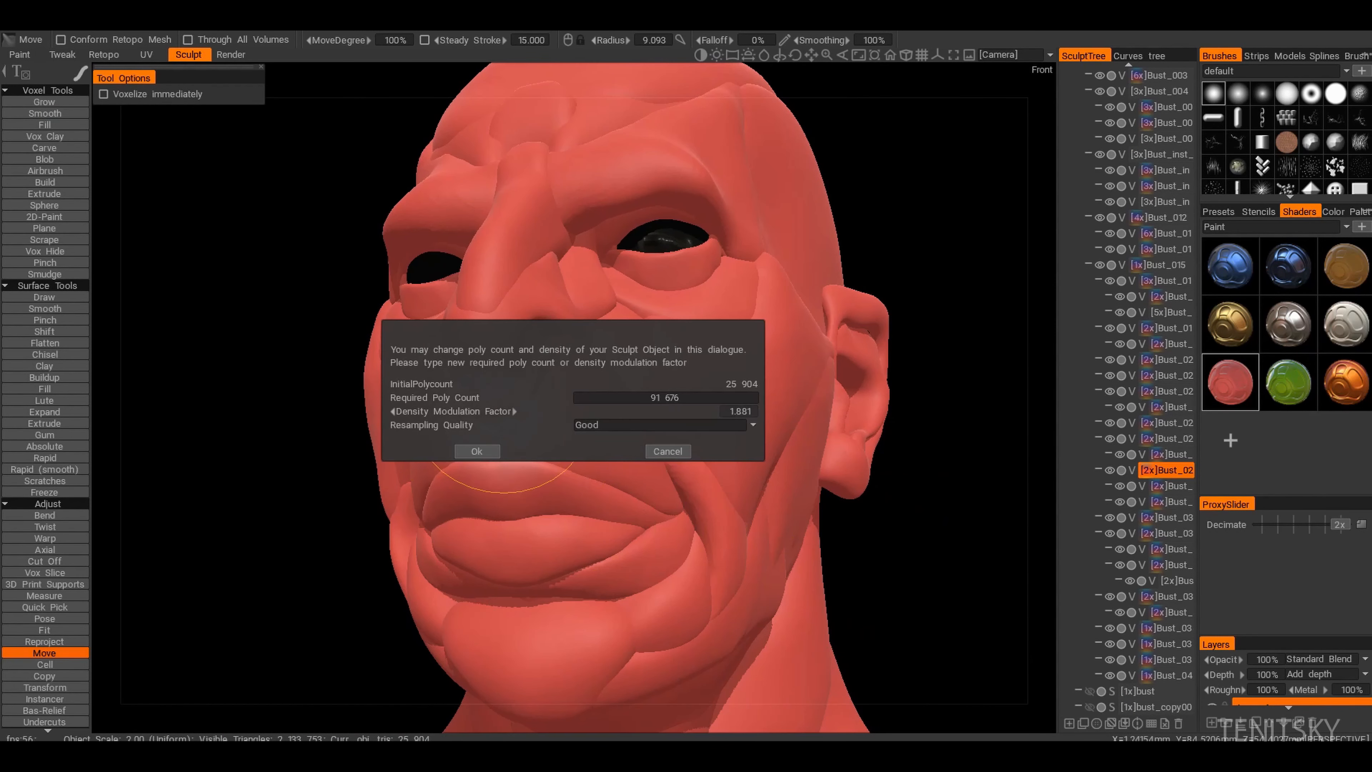
click(476, 451)
Step: Pick the segments around the mouth and cheek in turn and refine their shapes with Move
alt+drag(605, 573, 573, 519)
key(h)
key(h)
alt+drag(679, 533, 505, 490)
key(h)
alt+drag(799, 541, 575, 505)
key(h)
key(h)
key(h)
Step: Pick the brow segment Bust_026 and refine it with Move, checking the head from above
alt+drag(680, 600, 619, 408)
key(h)
alt+right_drag(618, 408, 540, 460)
alt+drag(540, 459, 475, 433)
key(h)
alt+drag(541, 389, 503, 283)
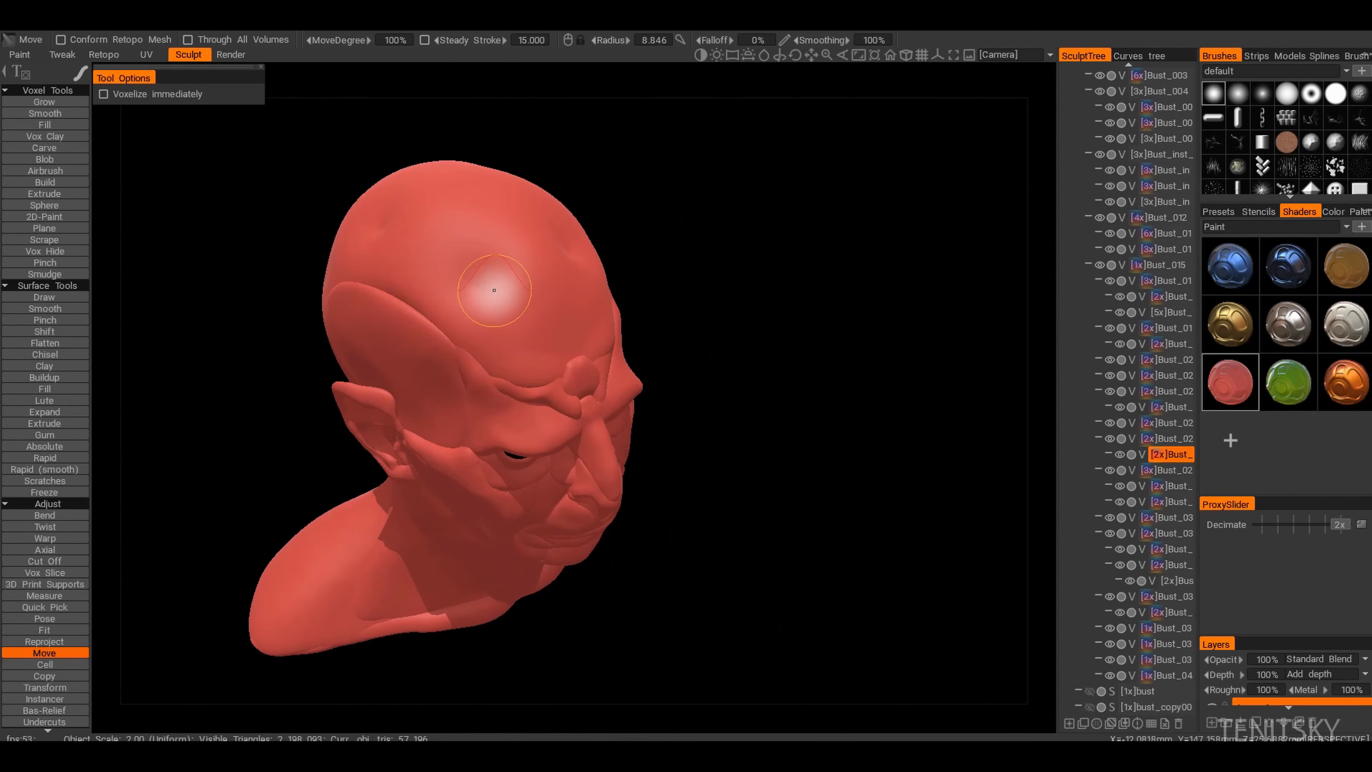
Step: Pick the skull segment Bust_015 and the shoulder segment Bust_037 and even out their surfaces with Fill
key(h)
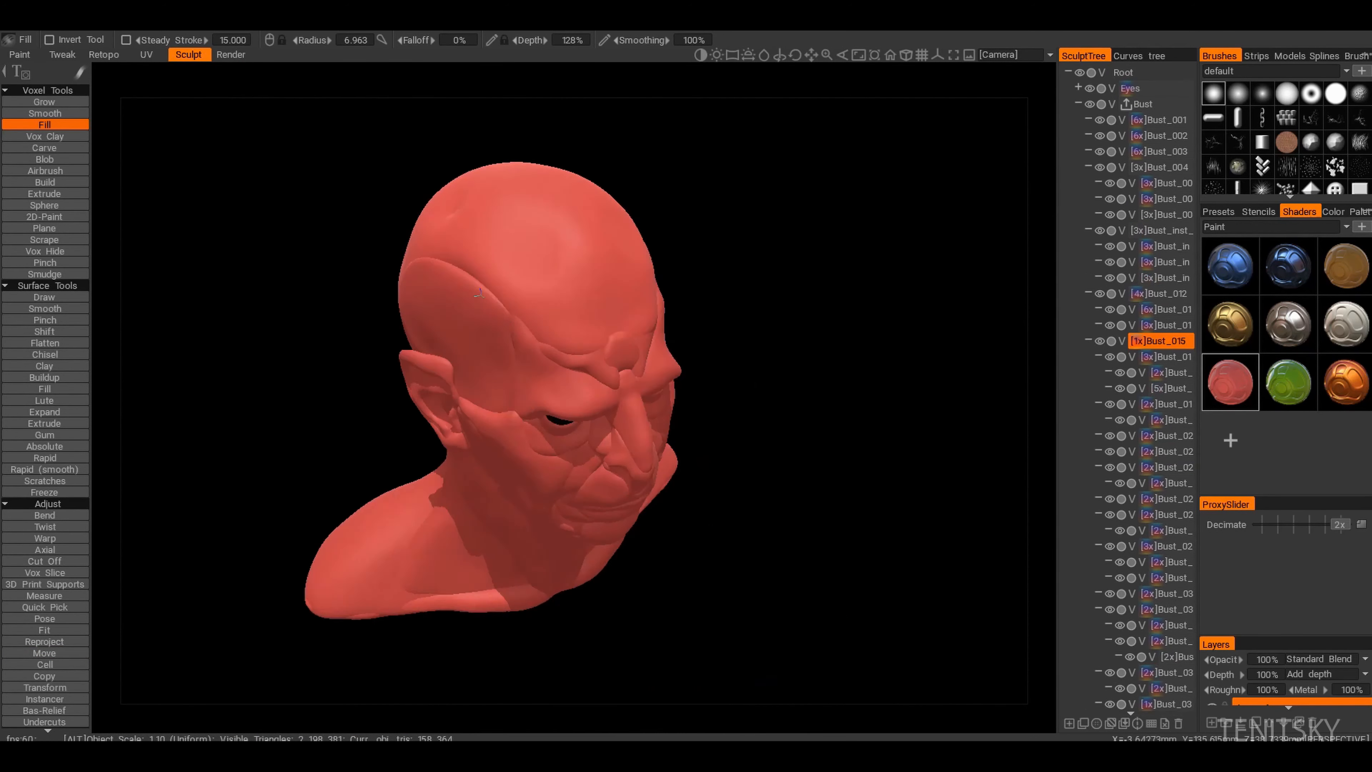
mouse_move(482, 273)
alt+mouse_down()
mouse_move(422, 227)
mouse_move(335, 216)
alt+mouse_up()
key(h)
right_drag(518, 556, 525, 560)
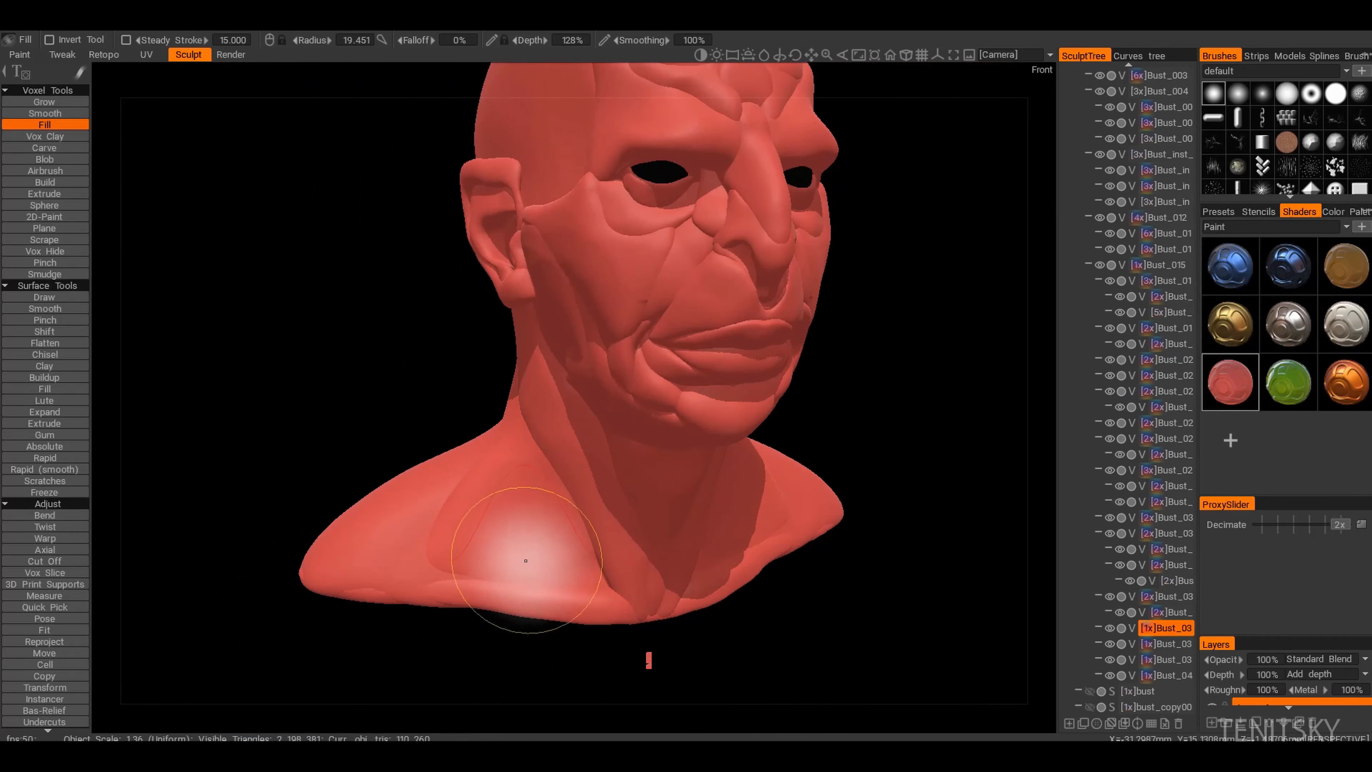
Step: Reshape the shoulder segment Bust_037 along the base of the neck with a large Move brush
mouse_move(439, 561)
alt+mouse_down()
mouse_move(535, 551)
mouse_move(534, 597)
mouse_move(802, 582)
mouse_move(693, 498)
mouse_move(696, 465)
alt+mouse_up()
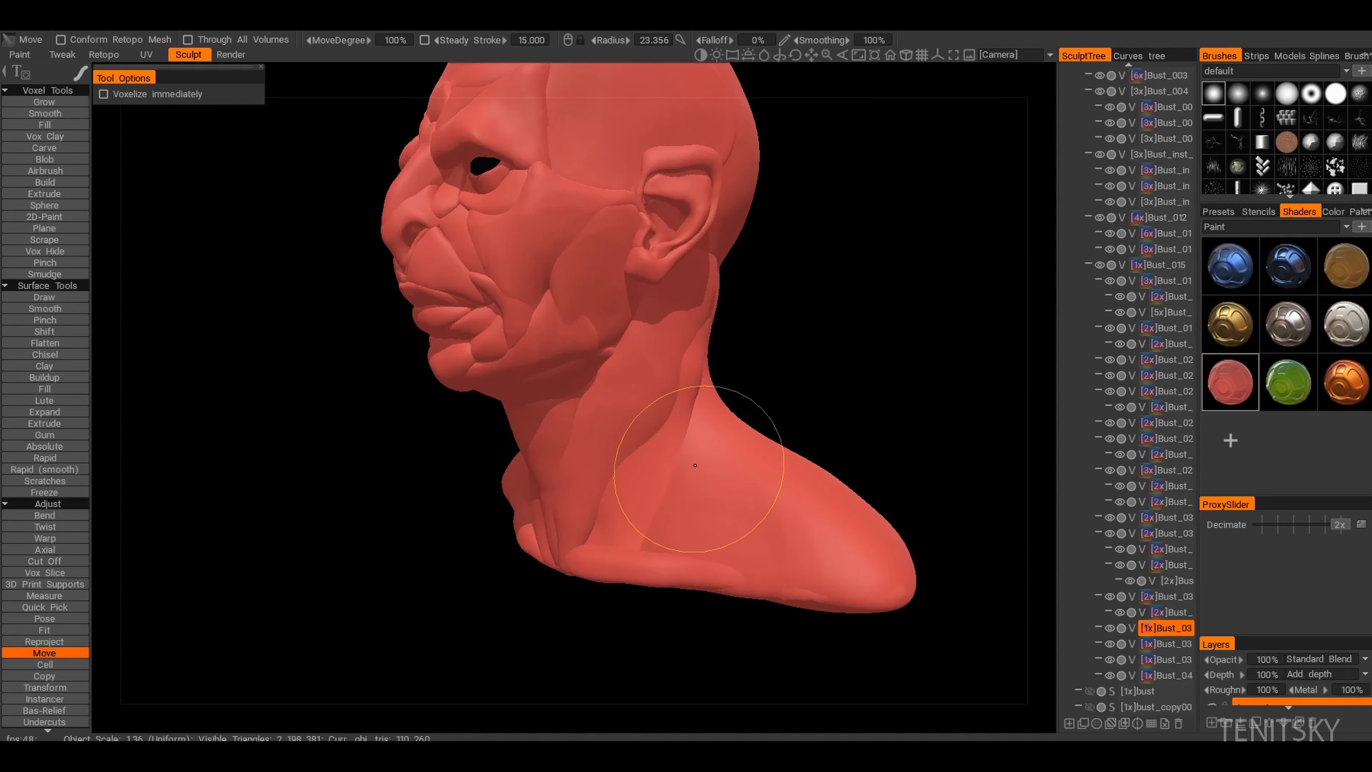
mouse_move(670, 412)
alt+mouse_down()
mouse_move(521, 429)
mouse_move(482, 416)
mouse_move(447, 342)
mouse_move(435, 373)
alt+mouse_up()
key(h)
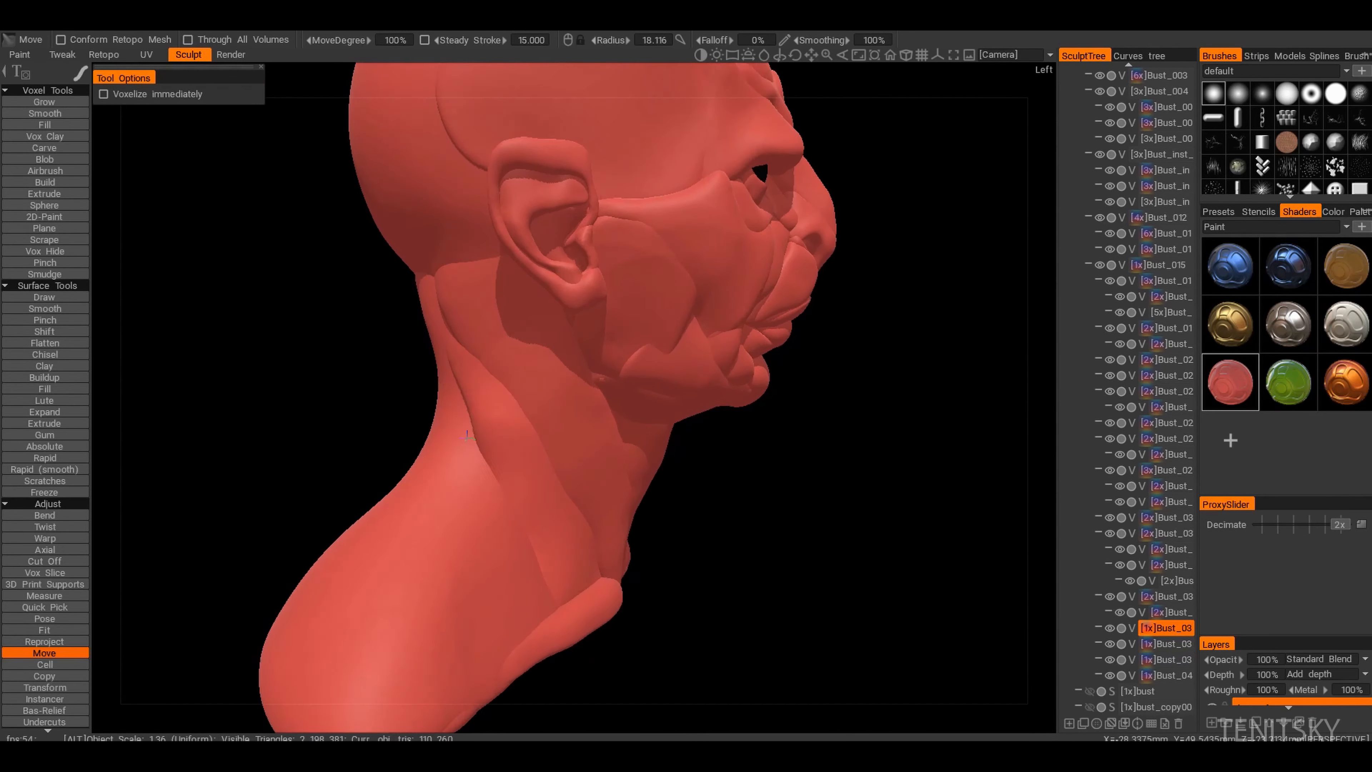
alt+right_drag(436, 373, 436, 405)
Step: Pick the neck segment Bust_038 and adjust its lower end near the collarbone with Move
alt+drag(427, 386, 510, 345)
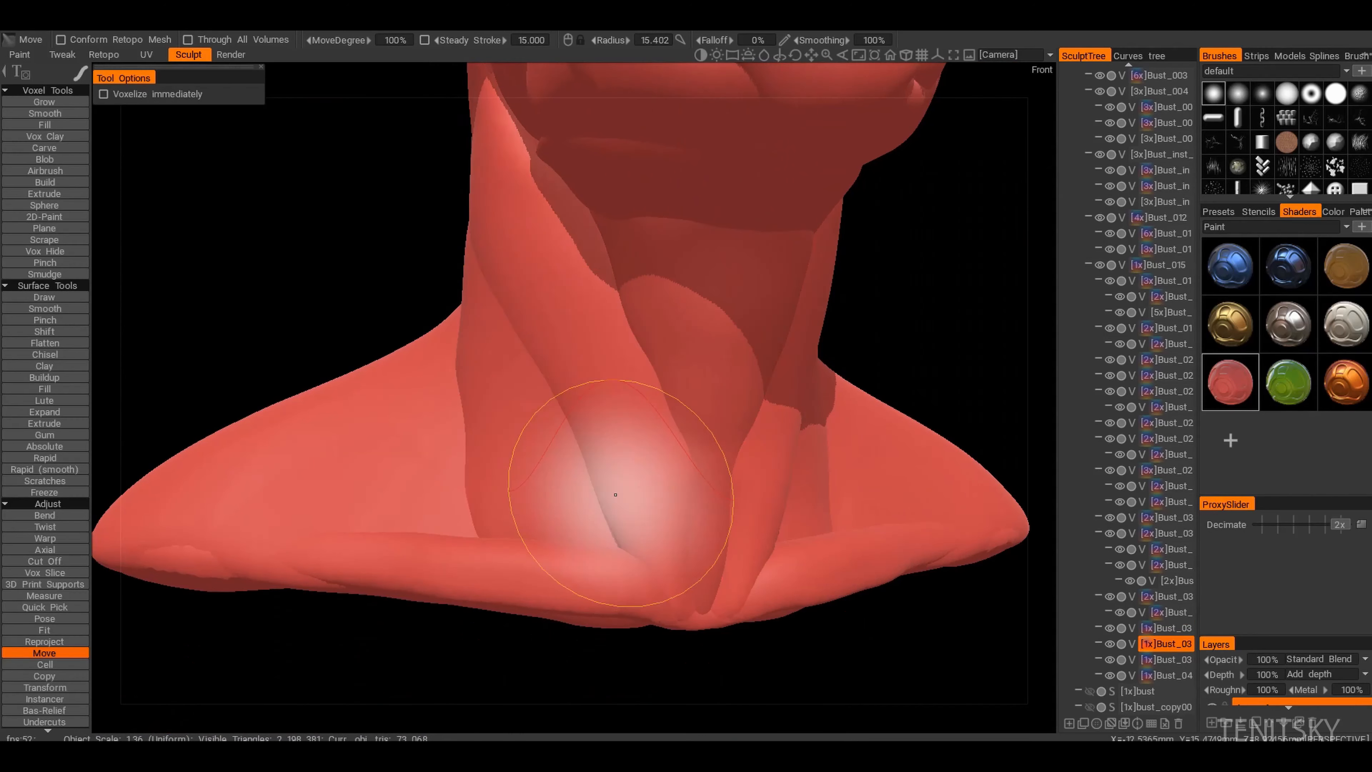
alt+middle_drag(579, 436, 681, 443)
alt+right_drag(681, 443, 664, 352)
alt+drag(664, 351, 576, 324)
key(h)
key(h)
Step: Pick the segment Bust_033 under the jaw and shape it from the side using Move with radius 13
alt+middle_drag(576, 325, 576, 401)
alt+right_drag(576, 401, 538, 406)
mouse_move(538, 405)
alt+mouse_down()
mouse_move(729, 400)
mouse_move(729, 329)
alt+mouse_up()
key(h)
mouse_move(444, 440)
alt+mouse_down()
mouse_move(668, 406)
mouse_move(565, 504)
alt+mouse_up()
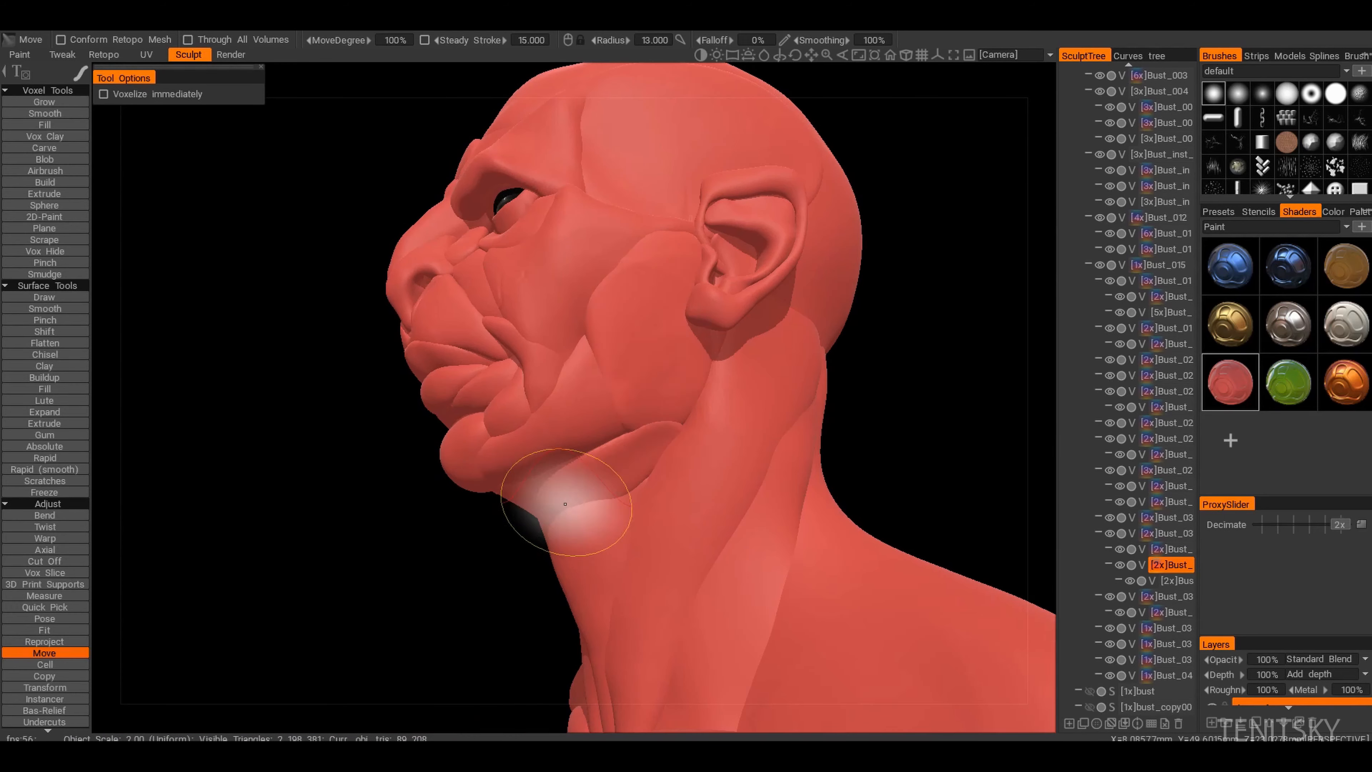
Step: Pick the cheek segment Bust_021 and the segment Bust_040 beside the ear and adjust them with Move
alt+right_drag(542, 524, 519, 486)
alt+drag(518, 486, 719, 465)
alt+right_drag(459, 410, 486, 432)
key(h)
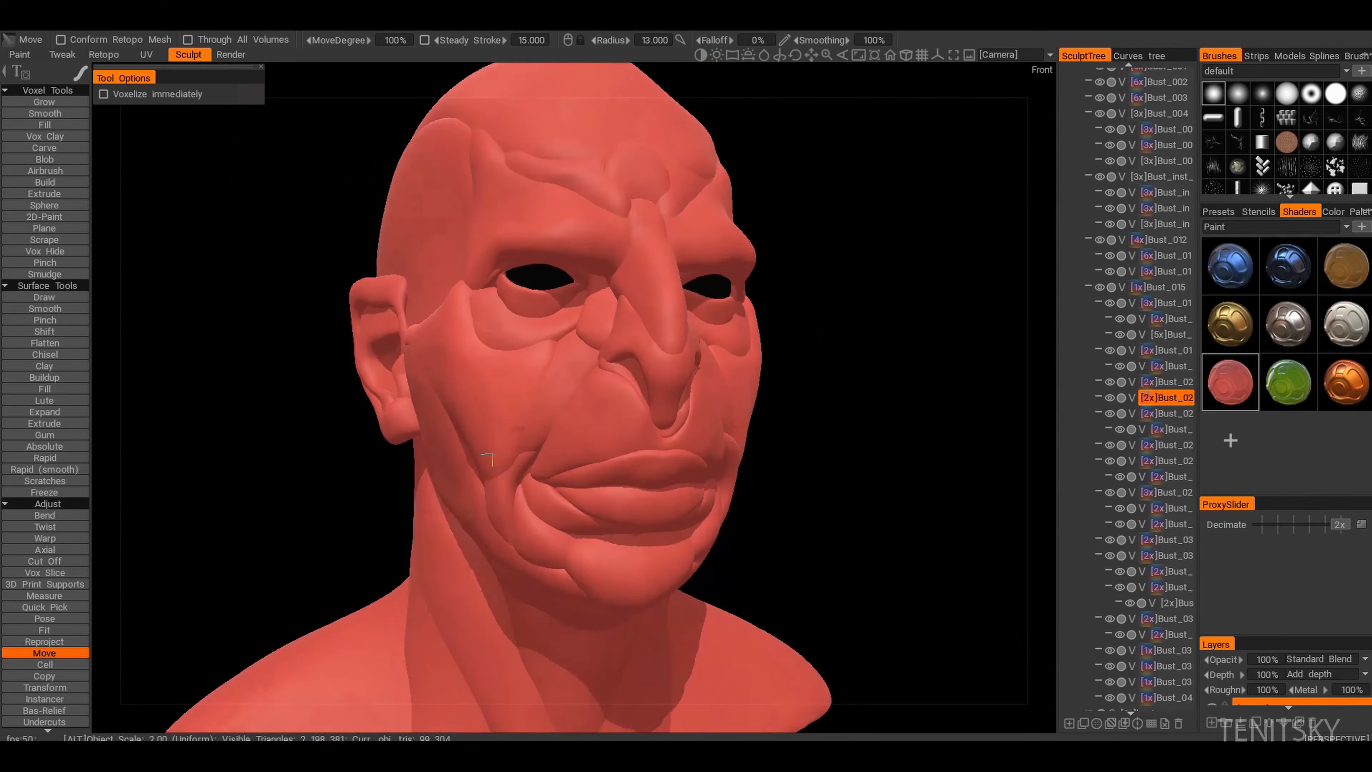
mouse_move(481, 430)
alt+mouse_down()
mouse_move(453, 434)
mouse_move(484, 420)
alt+mouse_up()
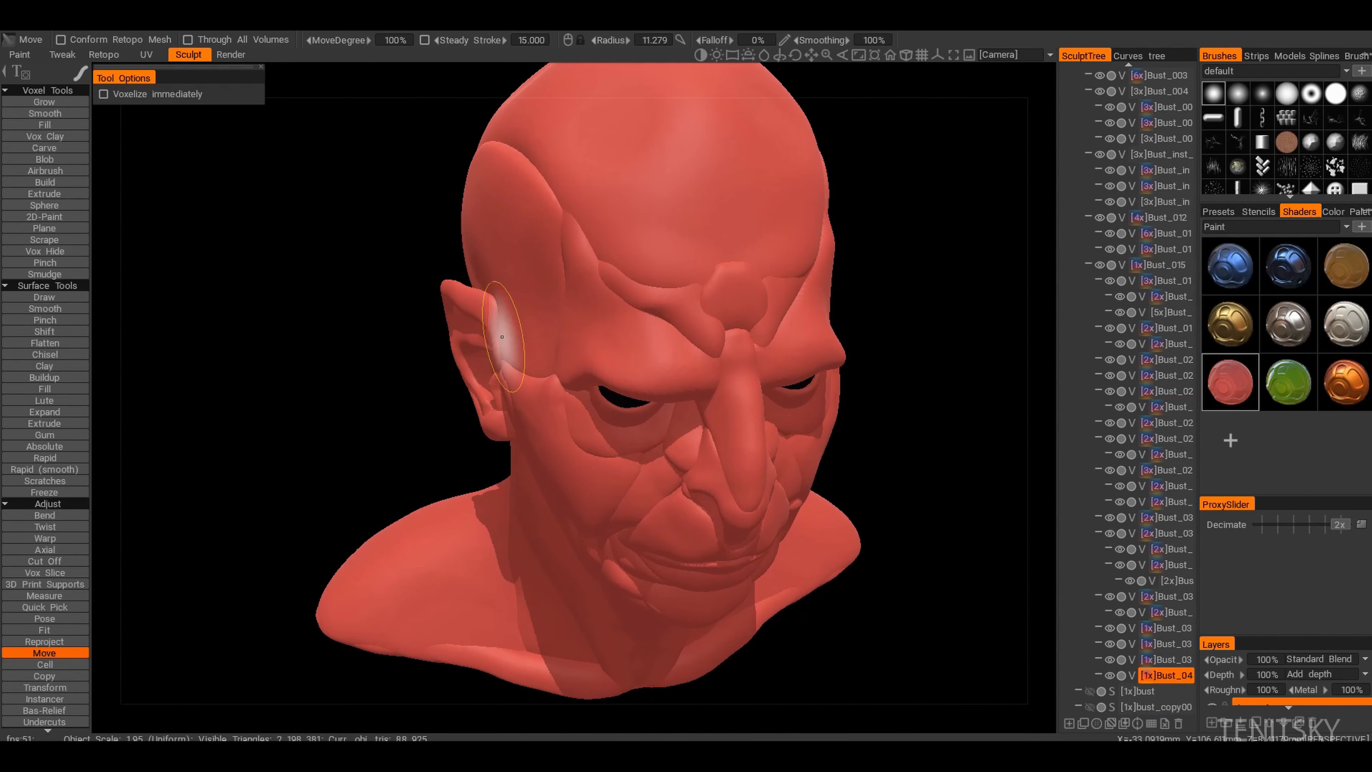
alt+drag(501, 336, 545, 389)
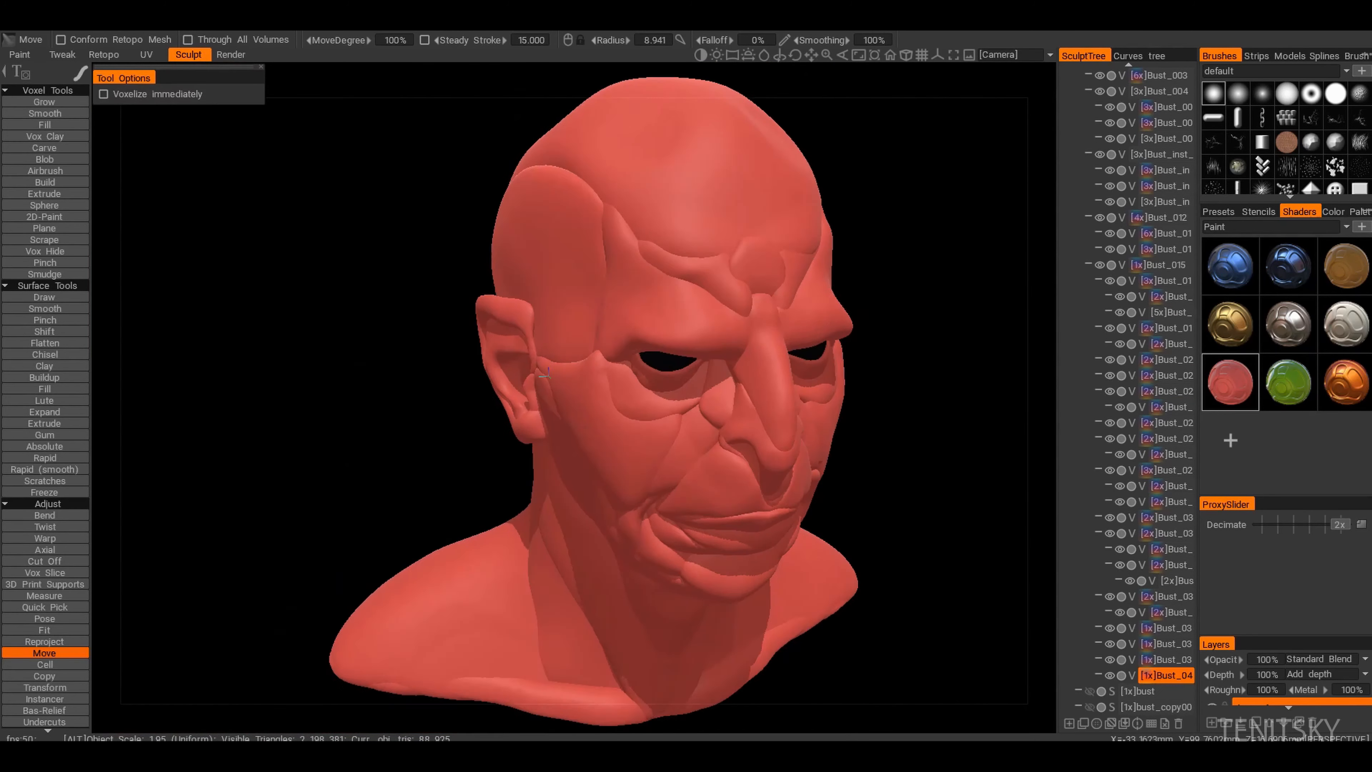
Step: Raise the Move degree to 137% and reshape the segments around the mouth from the front with radius 10.56
alt+drag(702, 389, 487, 473)
mouse_move(506, 398)
alt+mouse_down()
mouse_move(481, 459)
mouse_move(416, 446)
mouse_move(484, 468)
mouse_move(459, 500)
mouse_move(465, 469)
mouse_move(588, 468)
mouse_move(490, 436)
mouse_move(567, 429)
mouse_move(543, 516)
mouse_move(463, 501)
mouse_move(508, 553)
mouse_move(469, 531)
alt+mouse_up()
key(h)
key(h)
key(h)
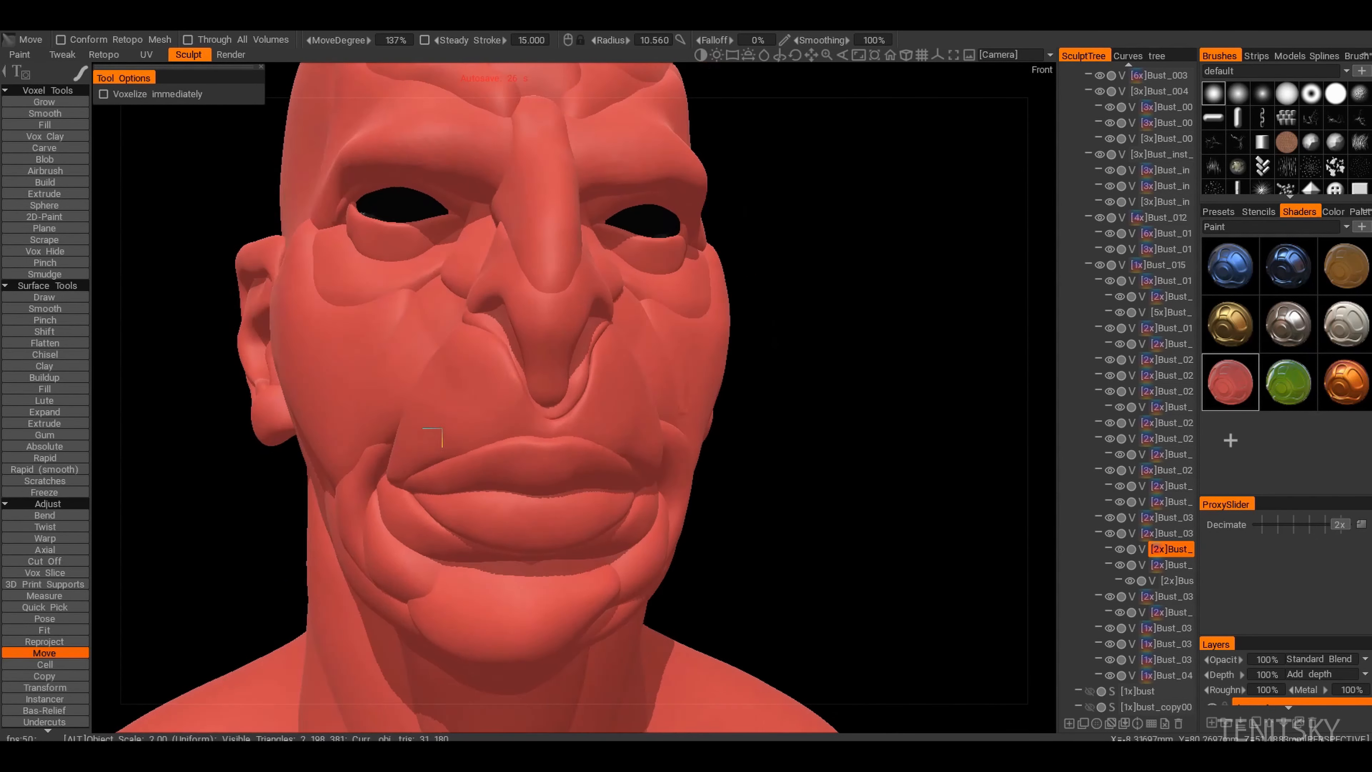
Step: Pick the eyelid segment Bust_001 and shape the upper eyelid with Move at radius 5.85, working from below
alt+drag(442, 428, 367, 411)
key(h)
mouse_move(475, 398)
alt+mouse_down()
mouse_move(469, 427)
mouse_move(432, 448)
mouse_move(473, 374)
mouse_move(435, 319)
mouse_move(486, 329)
mouse_move(442, 400)
mouse_move(424, 374)
mouse_move(466, 374)
mouse_move(469, 422)
alt+mouse_up()
key(h)
alt+right_drag(468, 421, 470, 466)
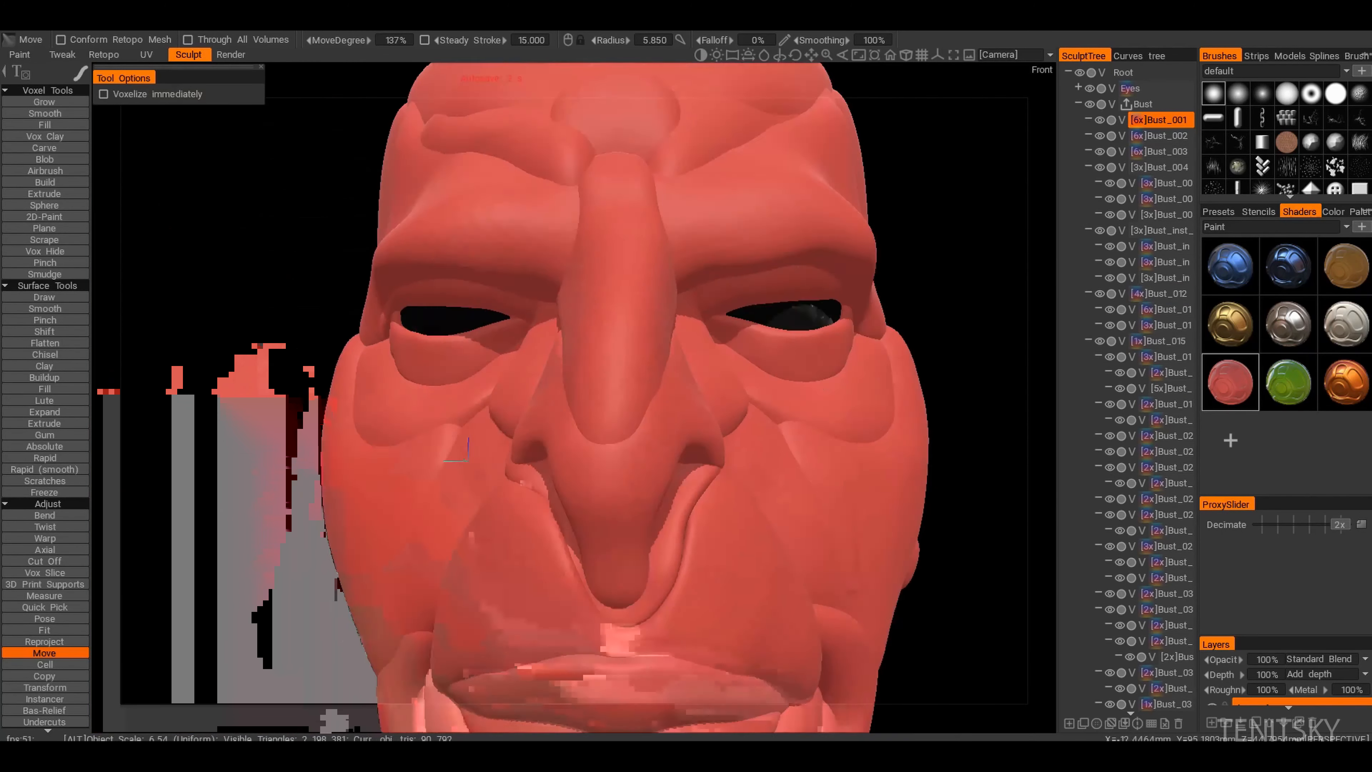
alt+drag(470, 466, 451, 349)
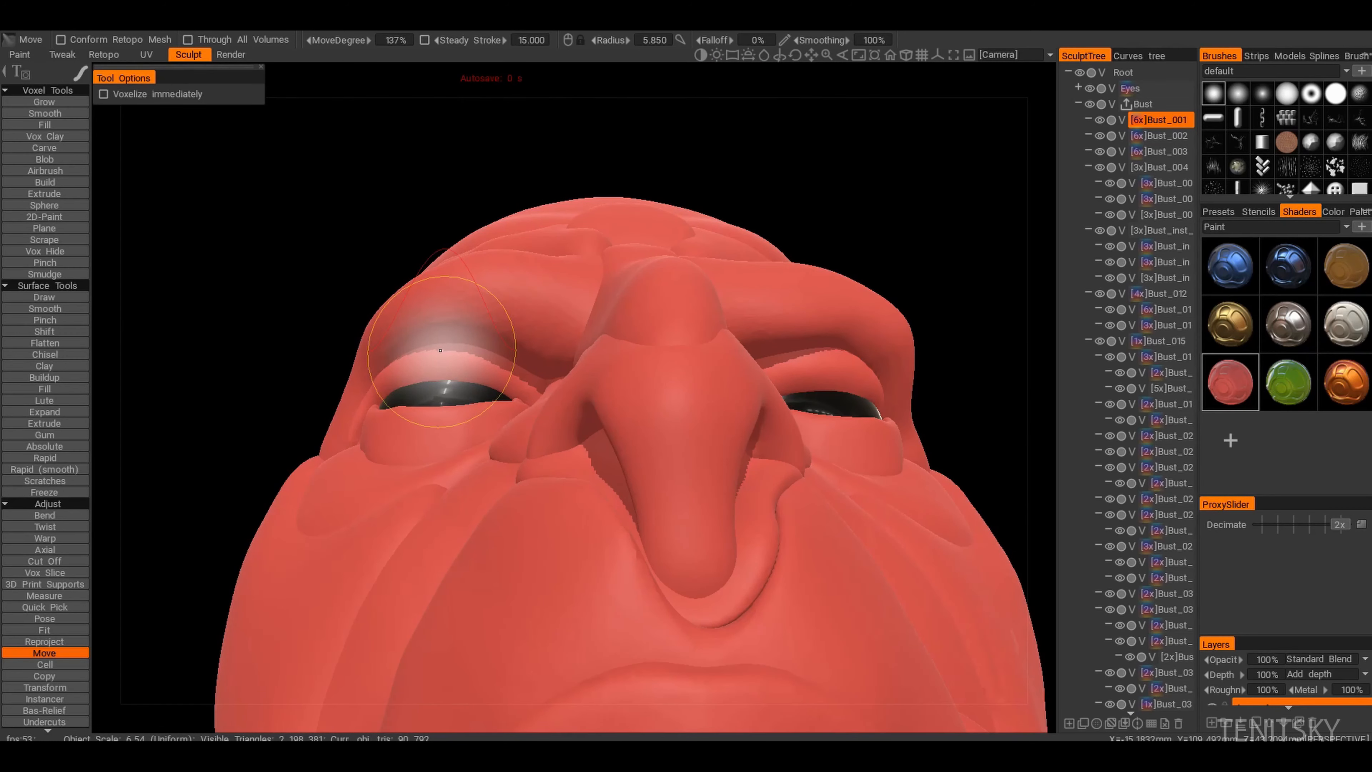
Step: Lower the Move degree to 70% and adjust Bust_001 at the inner corner of the eye with radius 5.503
mouse_move(501, 365)
alt+mouse_down()
mouse_move(464, 415)
mouse_move(402, 397)
mouse_move(485, 431)
mouse_move(420, 454)
mouse_move(459, 460)
mouse_move(438, 444)
mouse_move(459, 498)
mouse_move(402, 430)
mouse_move(432, 460)
alt+mouse_up()
key(h)
mouse_move(431, 462)
alt+right_down()
mouse_move(507, 327)
mouse_move(505, 378)
alt+right_up()
alt+drag(505, 378, 580, 335)
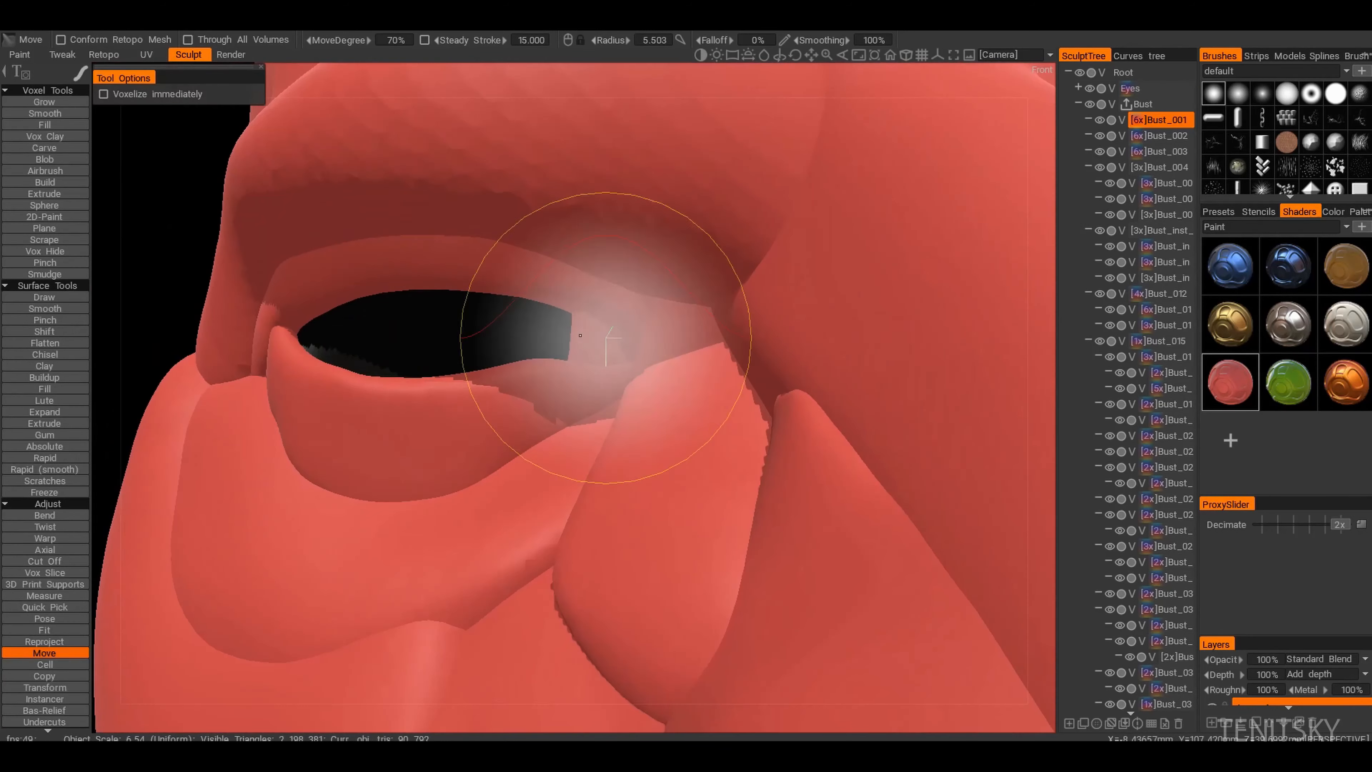
Step: Pick segments across the forehead one after another and adjust their shapes with Move
alt+right_drag(613, 322, 508, 422)
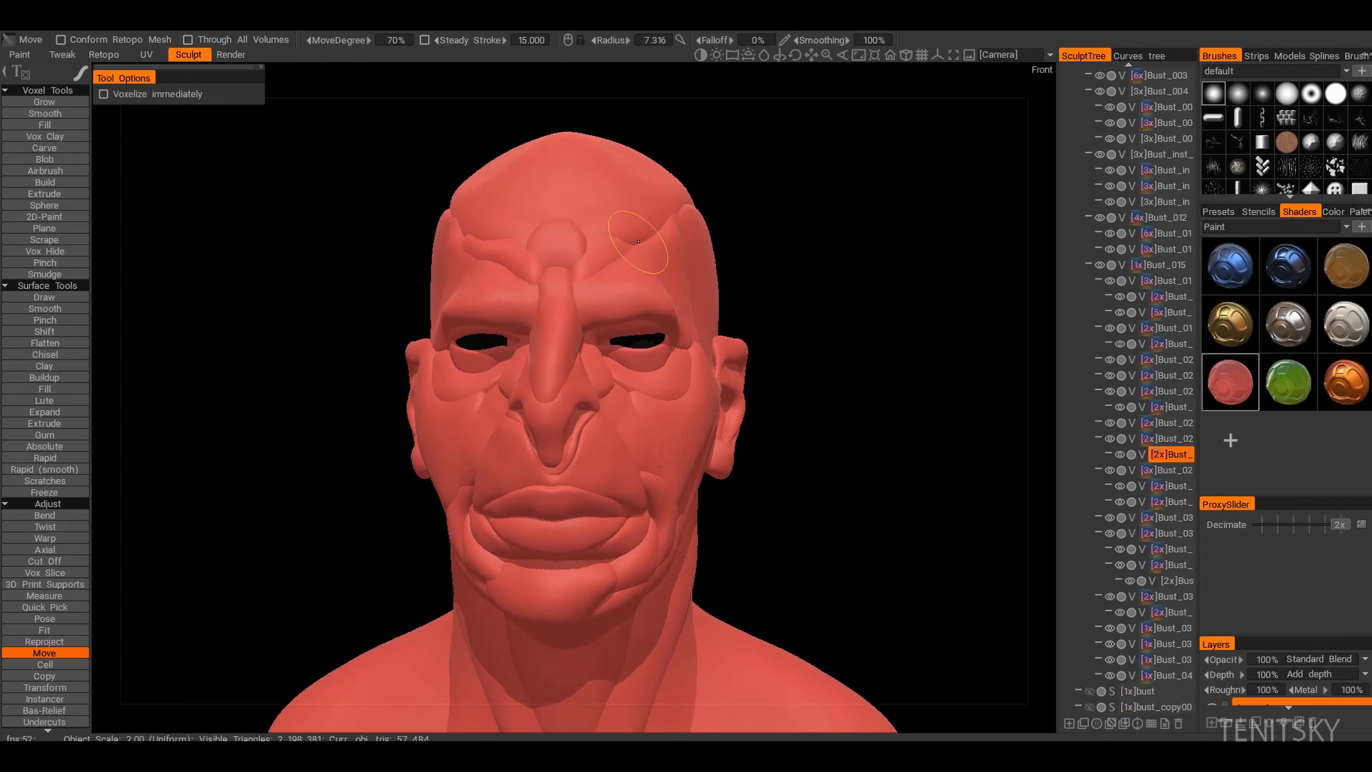
key(h)
mouse_move(637, 241)
alt+right_down()
mouse_move(595, 205)
mouse_move(567, 239)
alt+right_up()
key(h)
key(h)
mouse_move(566, 239)
alt+mouse_down()
mouse_move(697, 227)
mouse_move(605, 243)
alt+mouse_up()
mouse_move(528, 224)
alt+mouse_down()
mouse_move(378, 227)
mouse_move(486, 227)
alt+mouse_up()
key(h)
alt+right_drag(562, 244, 561, 216)
Step: Pick the brow segment and reshape it from both sides of the head using Move with radius 9.575
mouse_move(486, 324)
alt+mouse_down()
mouse_move(556, 271)
mouse_move(464, 303)
alt+mouse_up()
key(h)
mouse_move(697, 325)
alt+mouse_down()
mouse_move(651, 281)
mouse_move(545, 333)
alt+mouse_up()
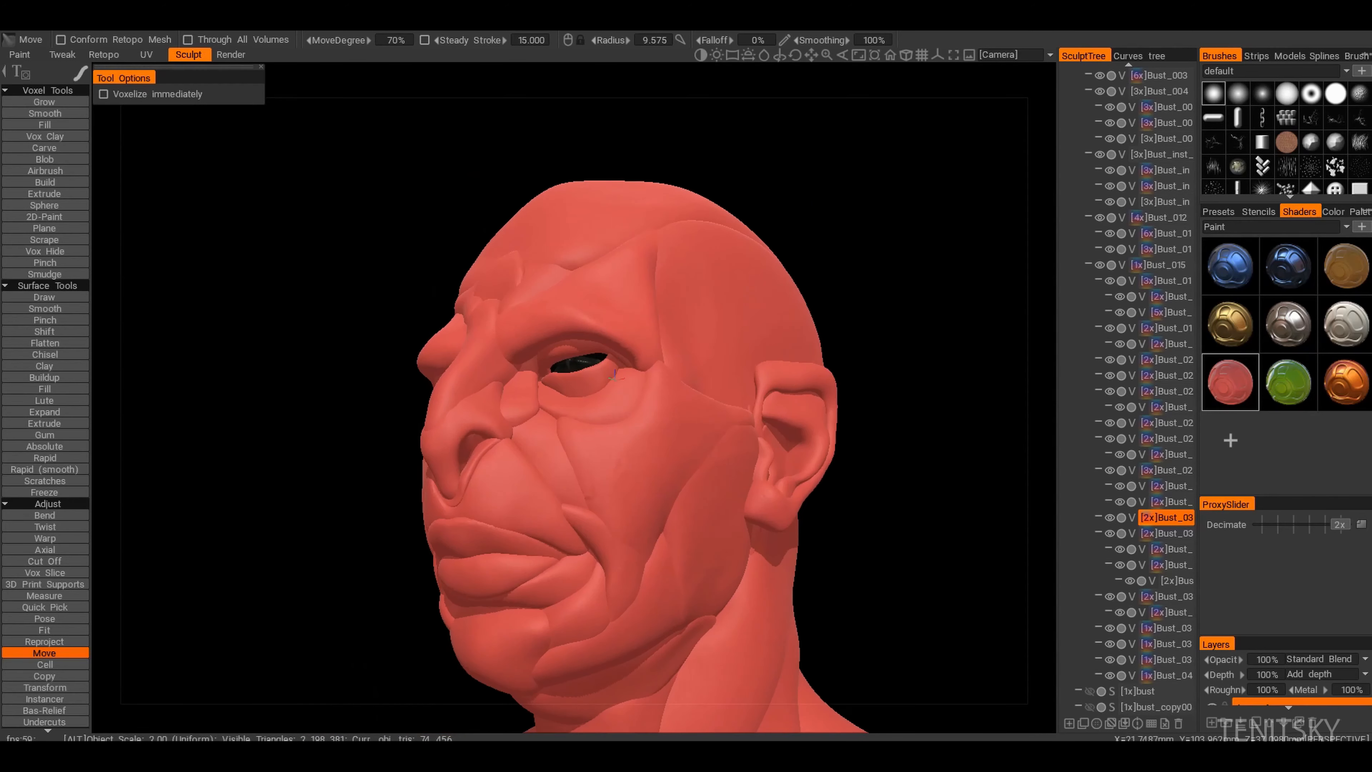
alt+drag(702, 346, 750, 313)
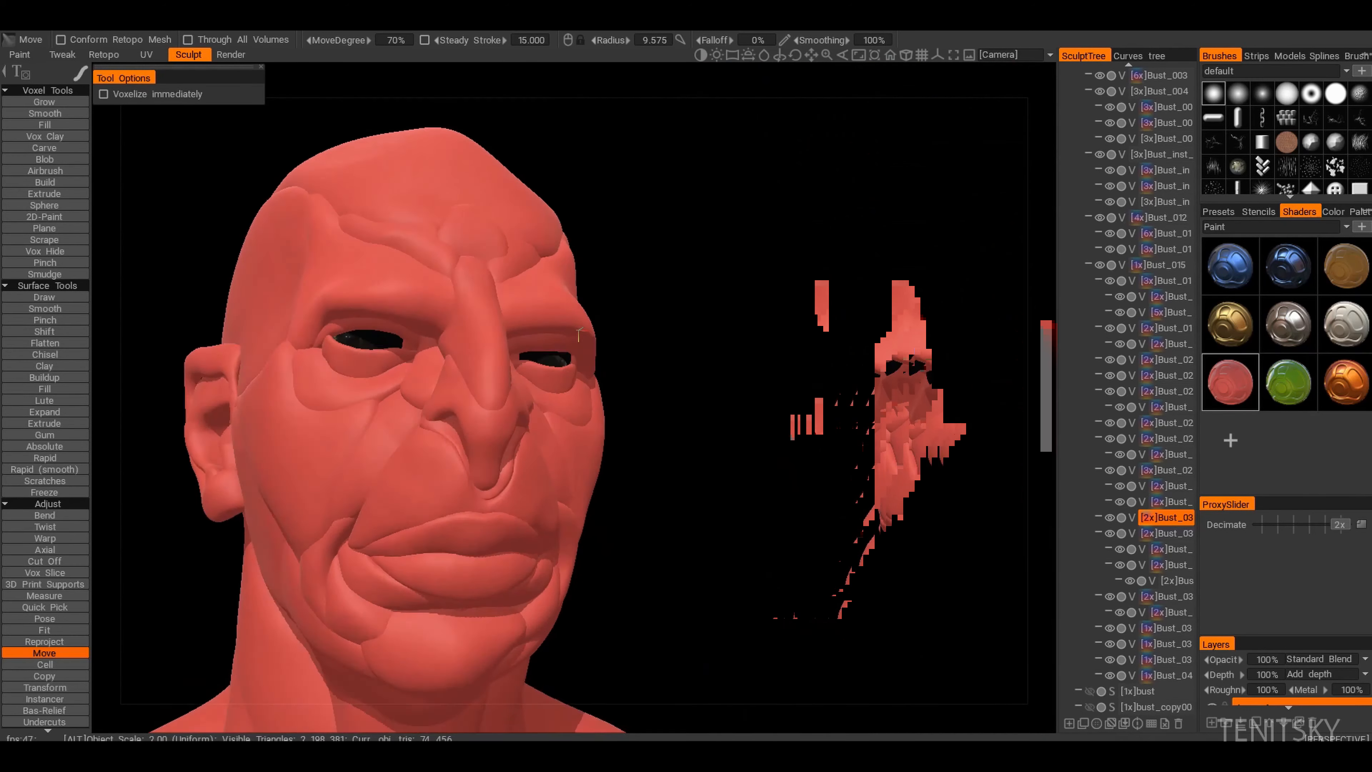
alt+drag(648, 325, 577, 346)
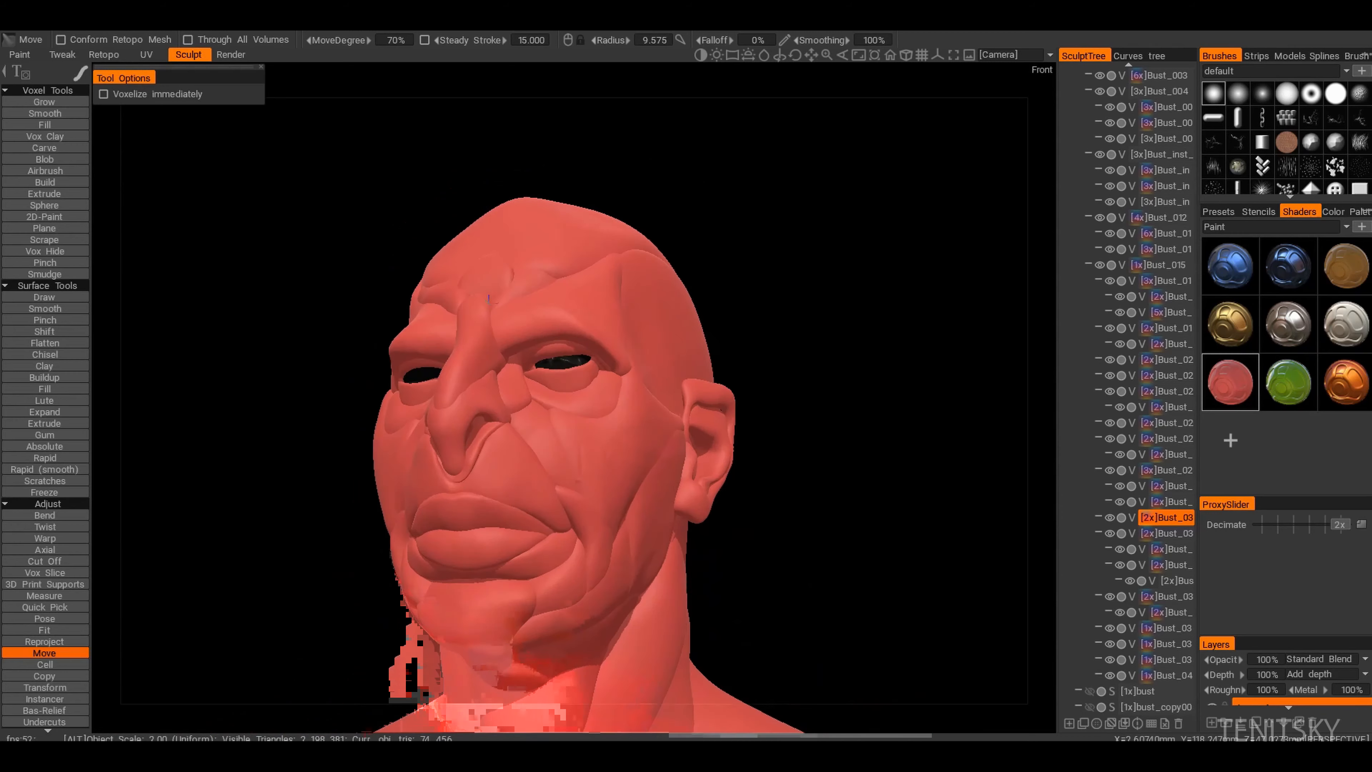
Step: Pick the cheek segments beside the nose and adjust them with Move at radius 6.771
alt+drag(699, 304, 681, 472)
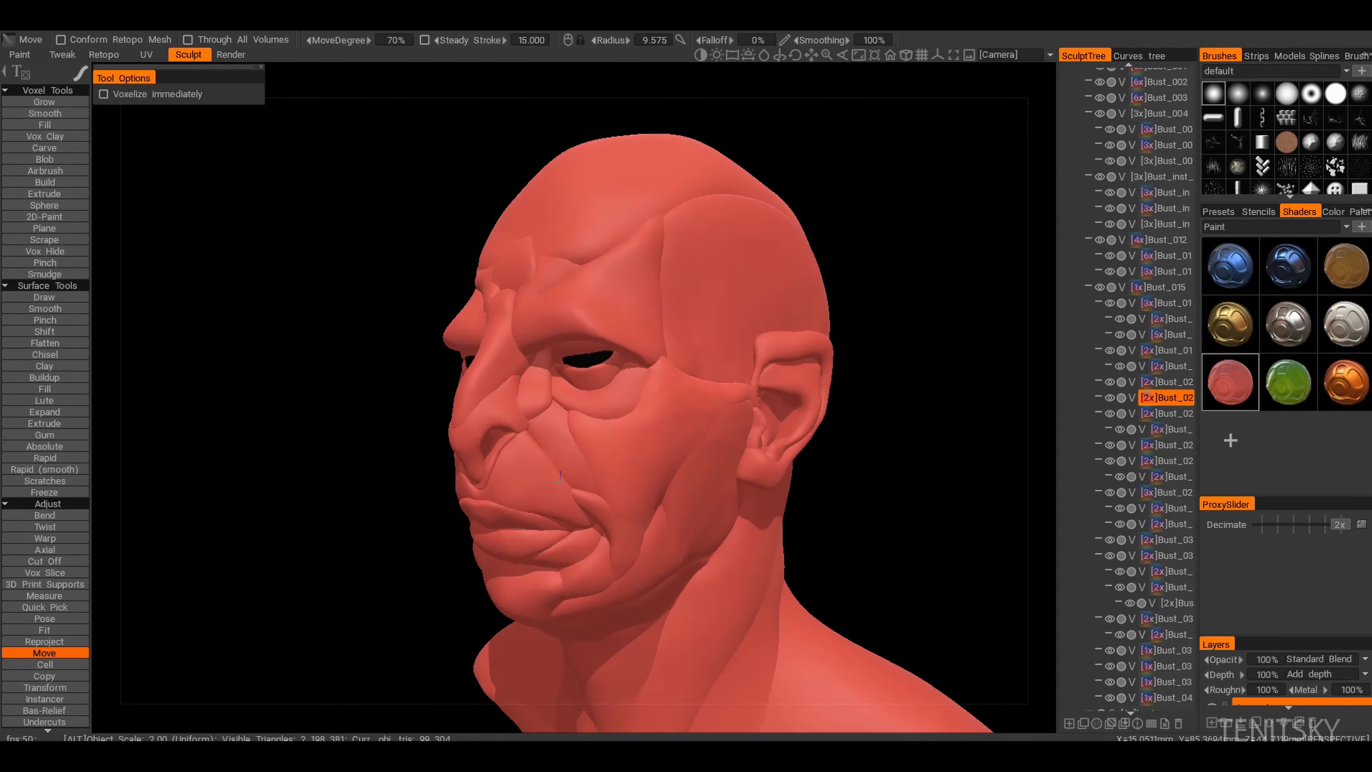
mouse_move(559, 475)
alt+mouse_down()
mouse_move(679, 417)
mouse_move(686, 389)
alt+mouse_up()
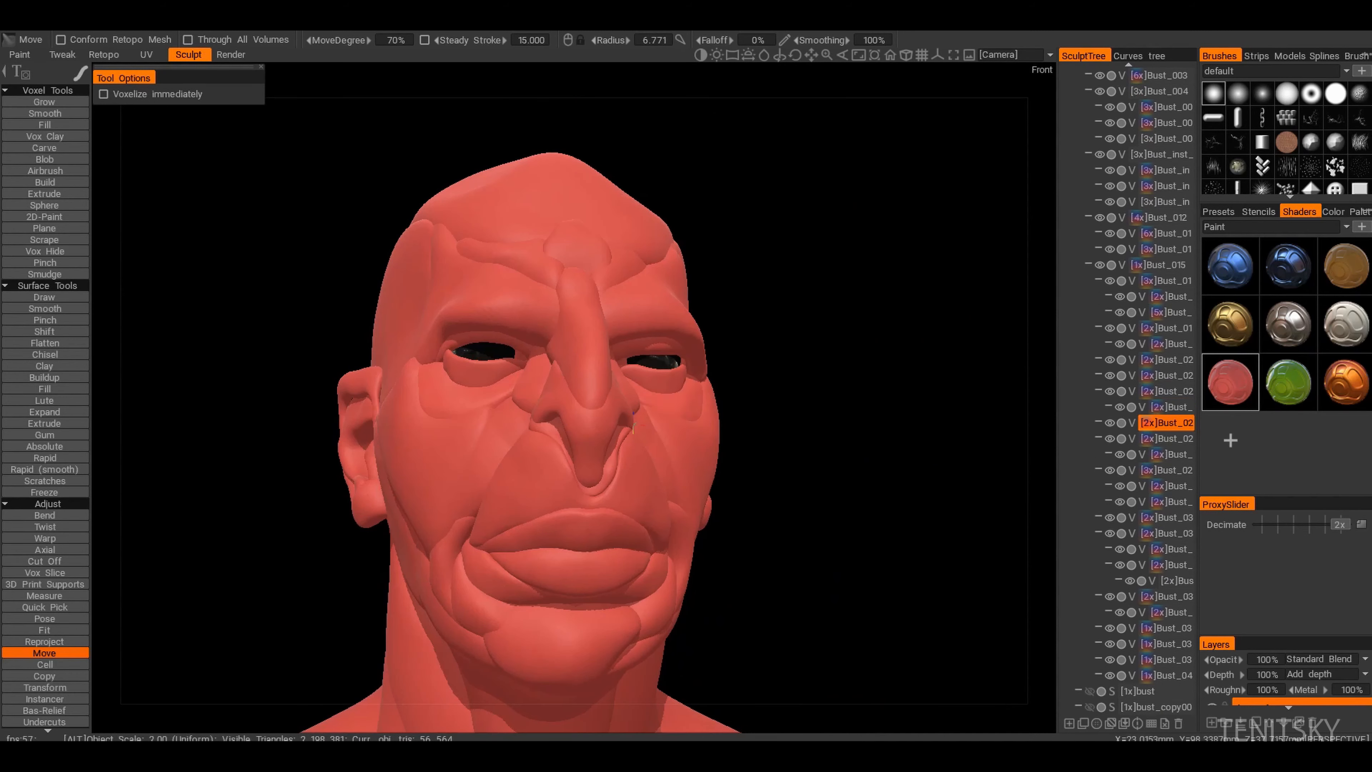
alt+drag(484, 427, 732, 474)
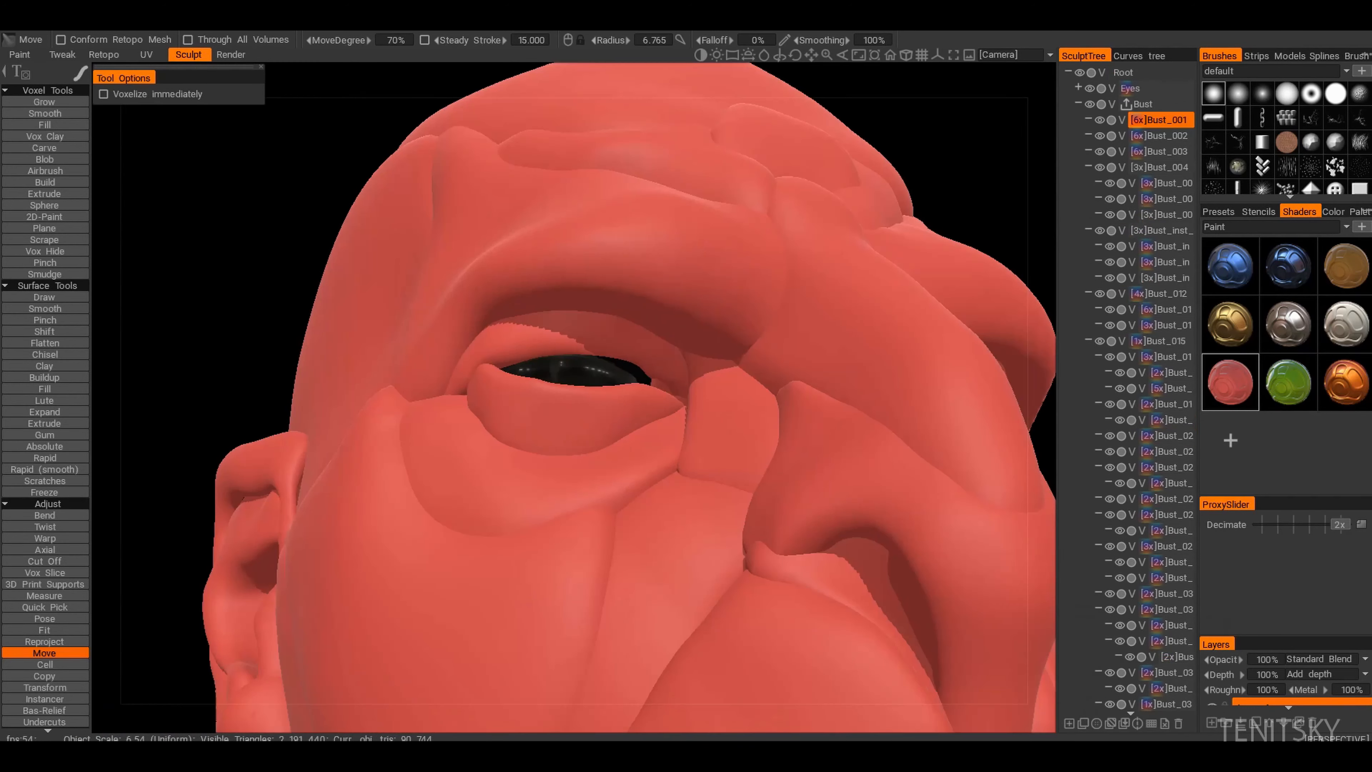
Step: Adjust the eyelid segment Bust_001 beside the bridge of the nose using Move with radius 6.765
alt+drag(772, 335, 736, 325)
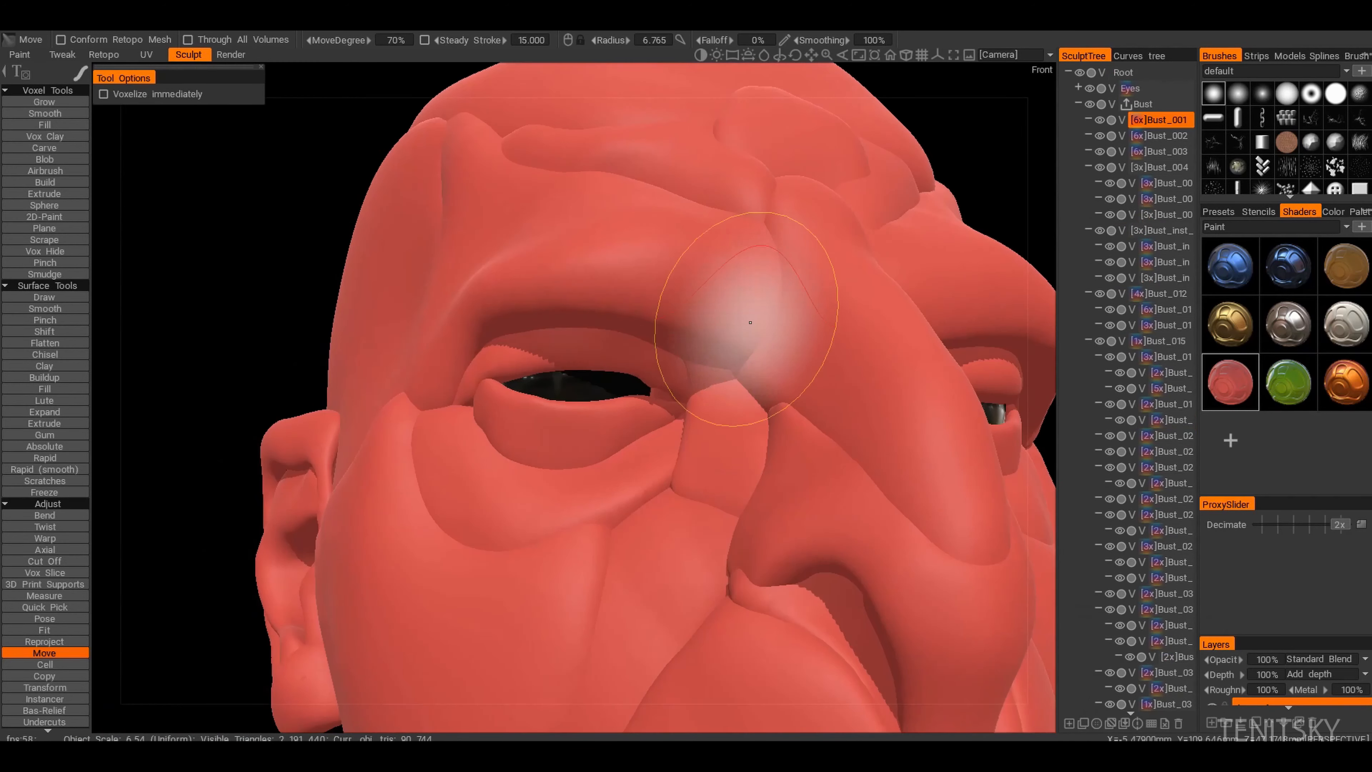
alt+right_drag(736, 325, 649, 368)
alt+drag(650, 368, 637, 324)
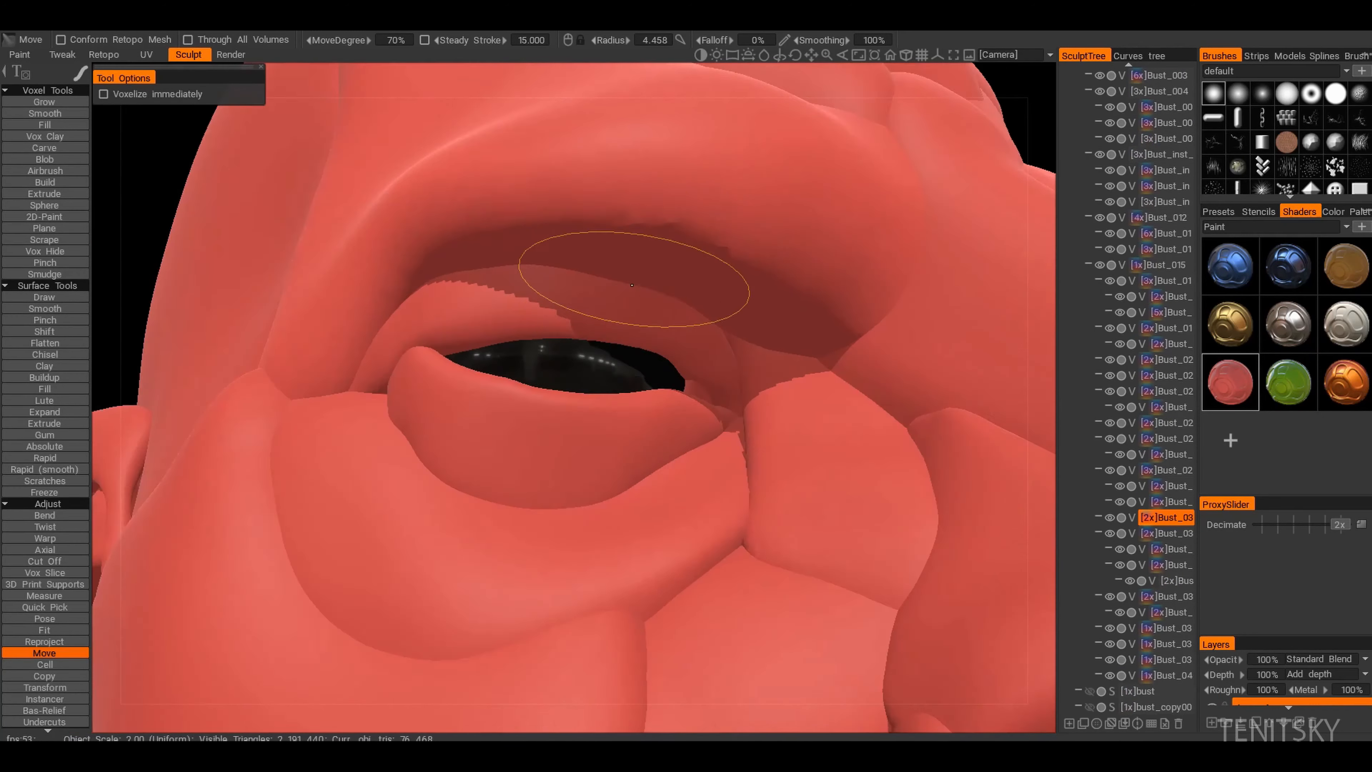
Step: Shape the brow segment above the eye from below and from the front with a smaller Move brush
alt+drag(633, 278, 367, 246)
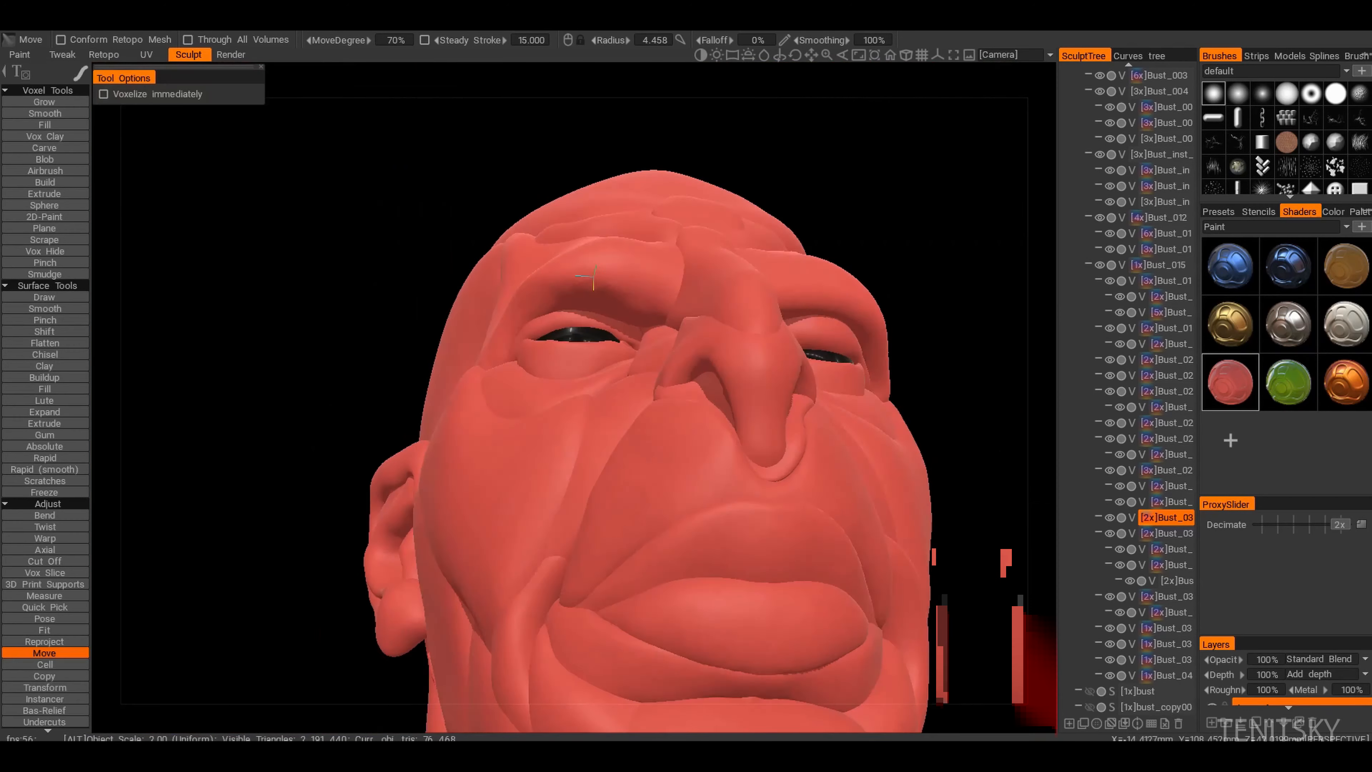
alt+drag(594, 276, 597, 335)
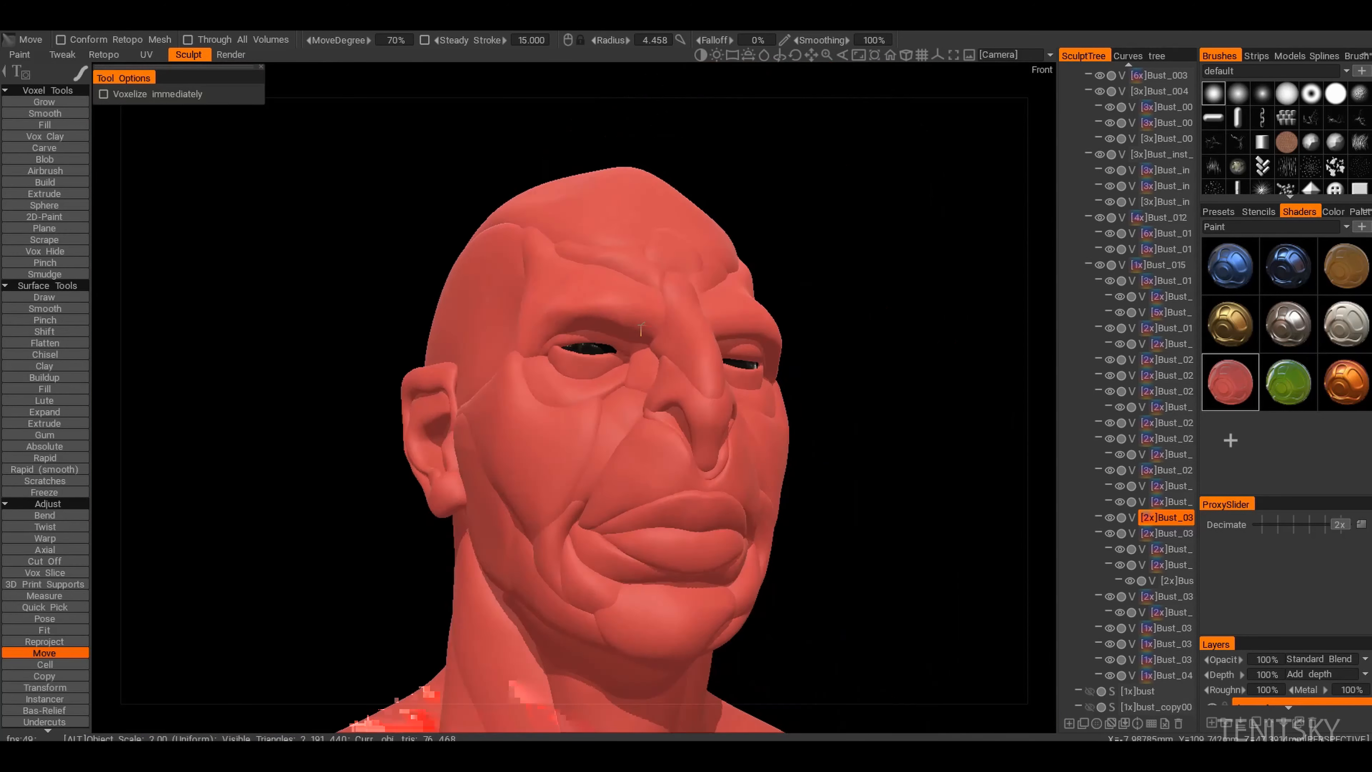
alt+right_drag(597, 336, 612, 294)
alt+right_drag(556, 211, 591, 284)
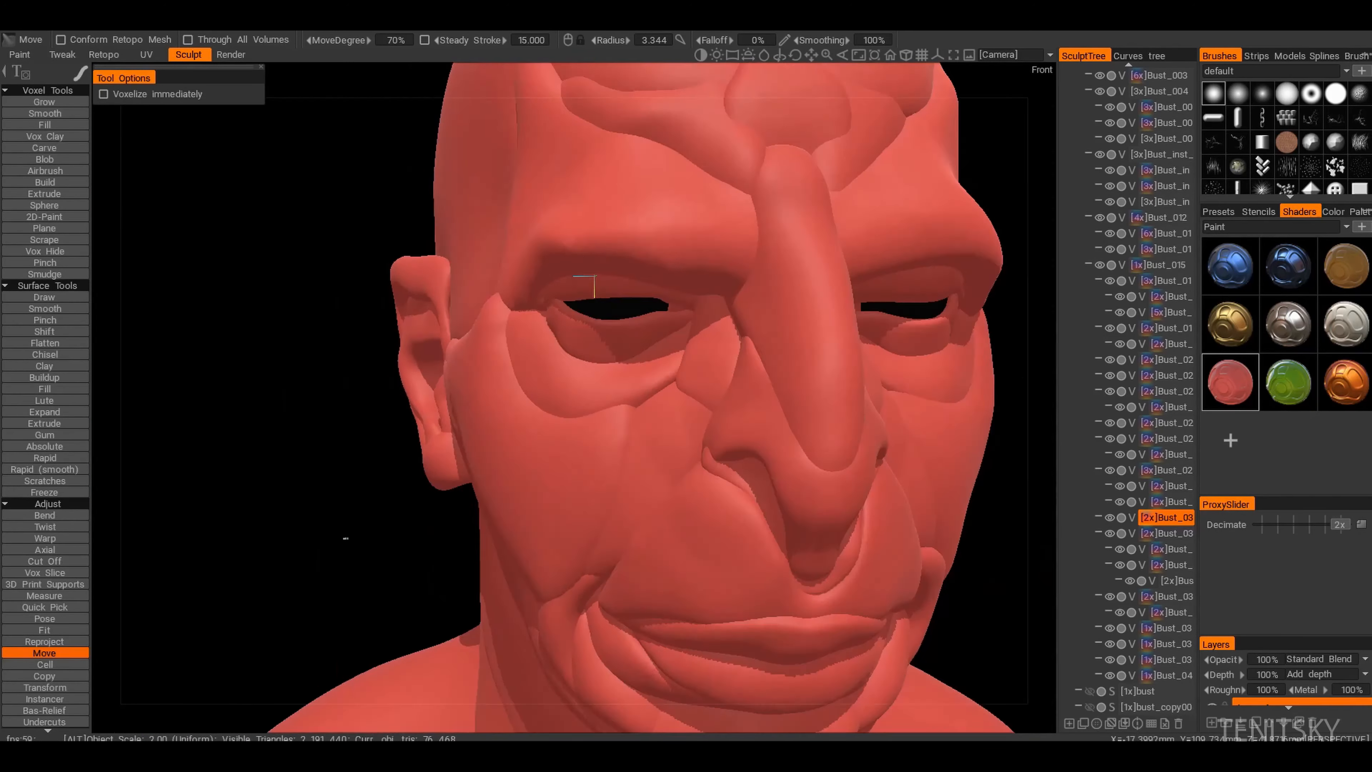
alt+drag(591, 285, 464, 232)
alt+right_drag(464, 232, 584, 277)
alt+drag(584, 276, 681, 303)
Step: Adjust the underside of the brow near the nose from the side using Move with radius 5.804
alt+right_drag(680, 303, 645, 251)
alt+drag(644, 252, 545, 254)
alt+right_drag(545, 254, 624, 303)
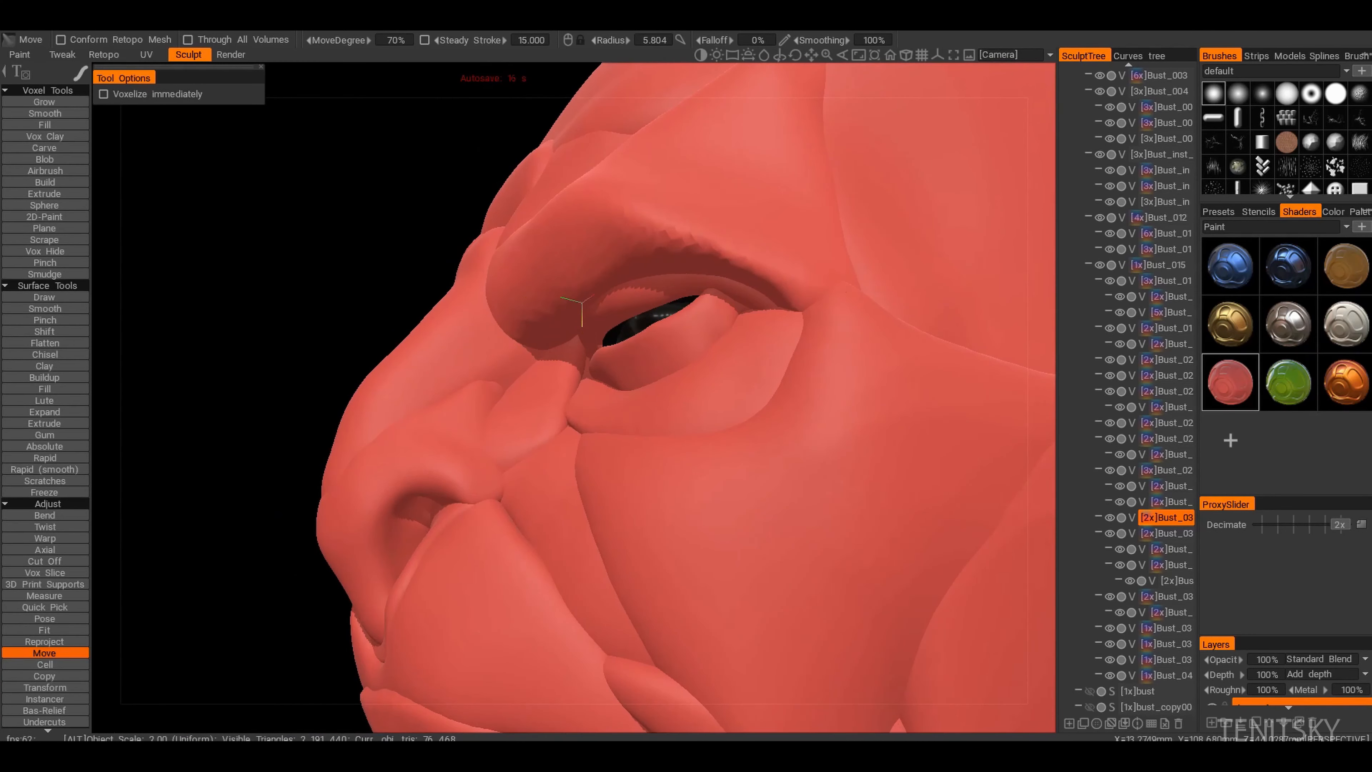
alt+drag(641, 283, 590, 302)
alt+right_drag(488, 334, 572, 292)
alt+drag(573, 292, 540, 325)
mouse_move(540, 325)
alt+right_down()
mouse_move(490, 305)
mouse_move(541, 315)
alt+right_up()
Step: Pick the eyelid segment Bust_001 and cut an elliptical opening about 350 x 120 pix over the eye with Cut Off
key(h)
mouse_move(541, 316)
alt+mouse_down()
mouse_move(612, 346)
mouse_move(578, 332)
alt+mouse_up()
key(c)
key(e)
drag(462, 316, 685, 455)
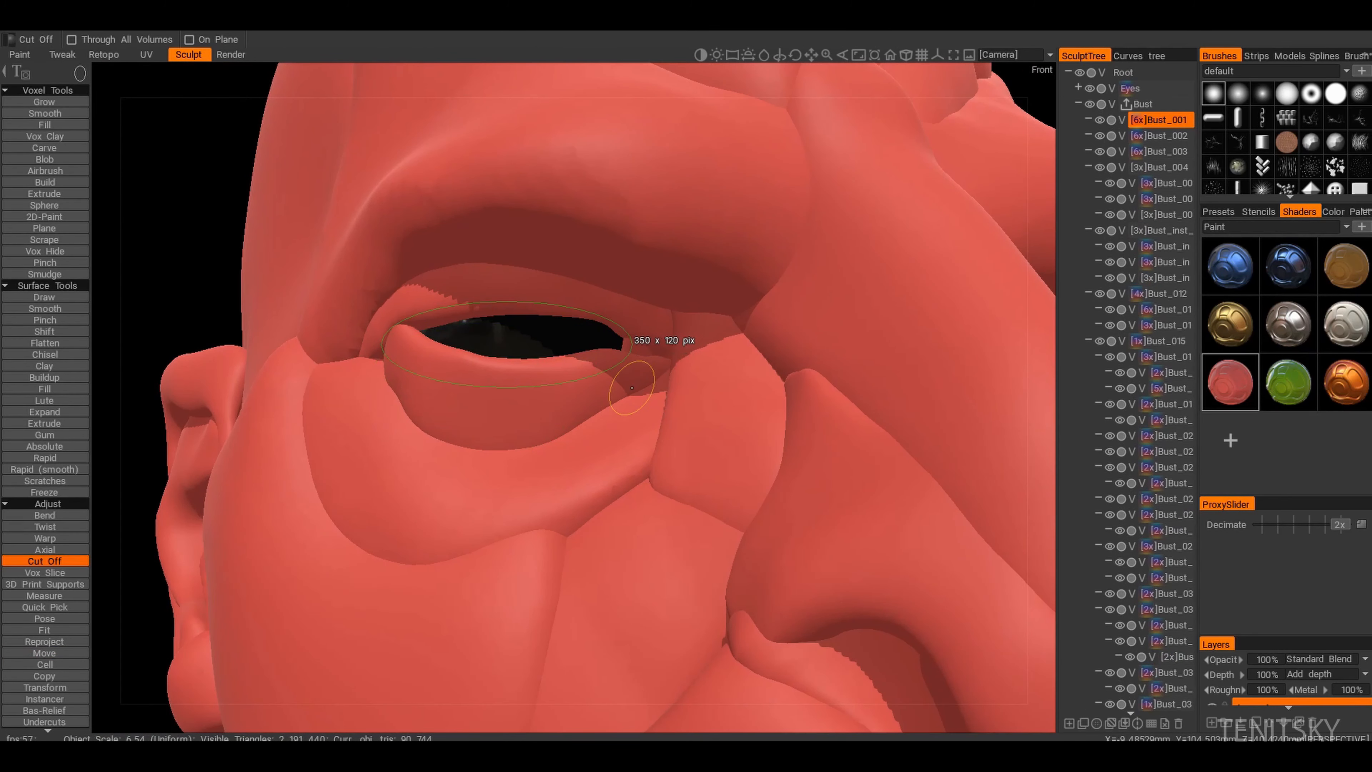
alt+drag(633, 388, 523, 363)
drag(641, 388, 640, 390)
Step: Refine the outer corner of the cut eyelid using Move with degree 67% and radius 5.164
alt+drag(610, 417, 615, 346)
alt+right_drag(615, 346, 621, 327)
alt+drag(621, 327, 600, 322)
key(m)
right_drag(601, 322, 601, 324)
alt+drag(600, 324, 559, 341)
mouse_move(398, 374)
alt+mouse_down()
mouse_move(402, 419)
mouse_move(378, 299)
alt+mouse_up()
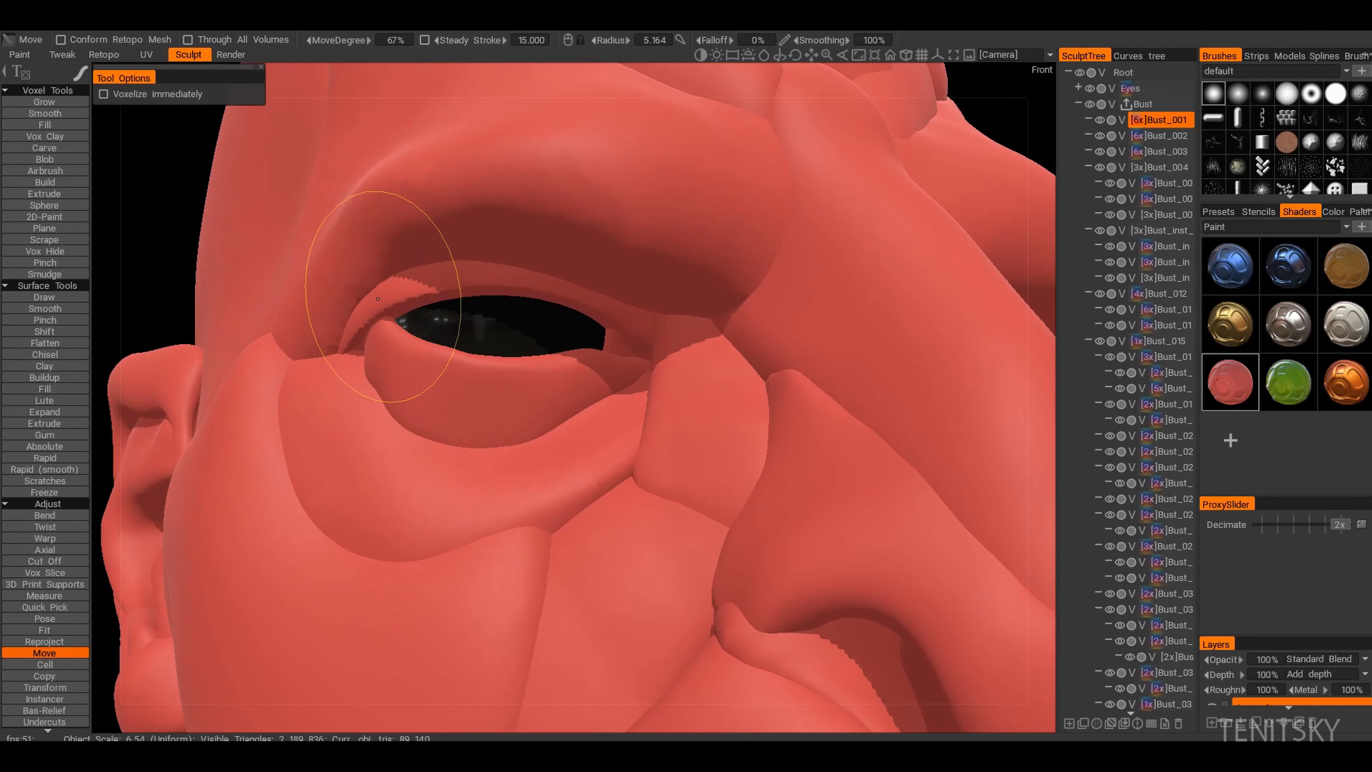
Step: Shape the upper eyelid rim around the eyeball from below, using Move with radius 4.03
alt+right_drag(442, 299, 447, 276)
alt+drag(448, 275, 400, 265)
alt+right_drag(400, 264, 391, 347)
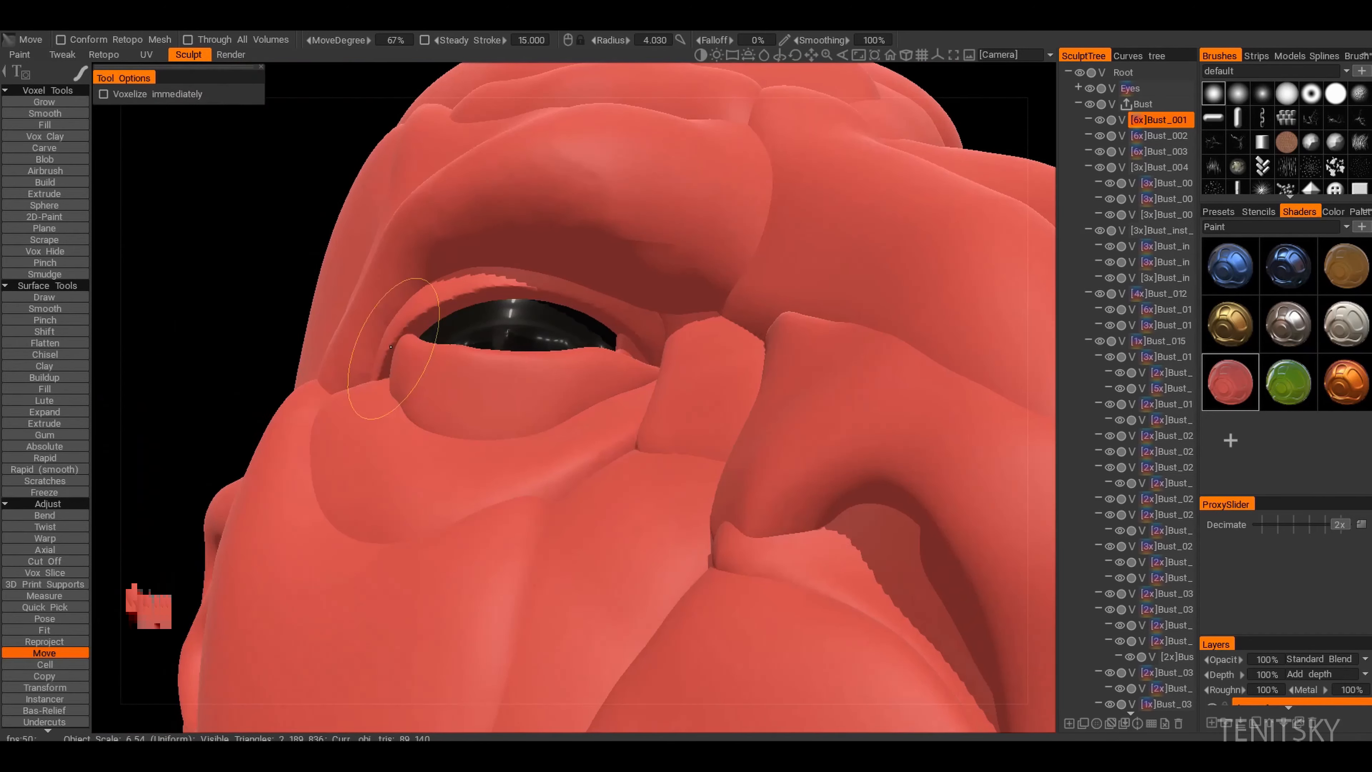
alt+right_drag(600, 281, 585, 307)
alt+drag(585, 306, 553, 327)
alt+right_drag(569, 336, 541, 378)
alt+drag(542, 378, 554, 329)
alt+right_drag(554, 330, 486, 303)
Step: Pick the brow segment, resample it to 4x, and carve along the upper eyelid crease with radius 1.417 and depth 11%
key(h)
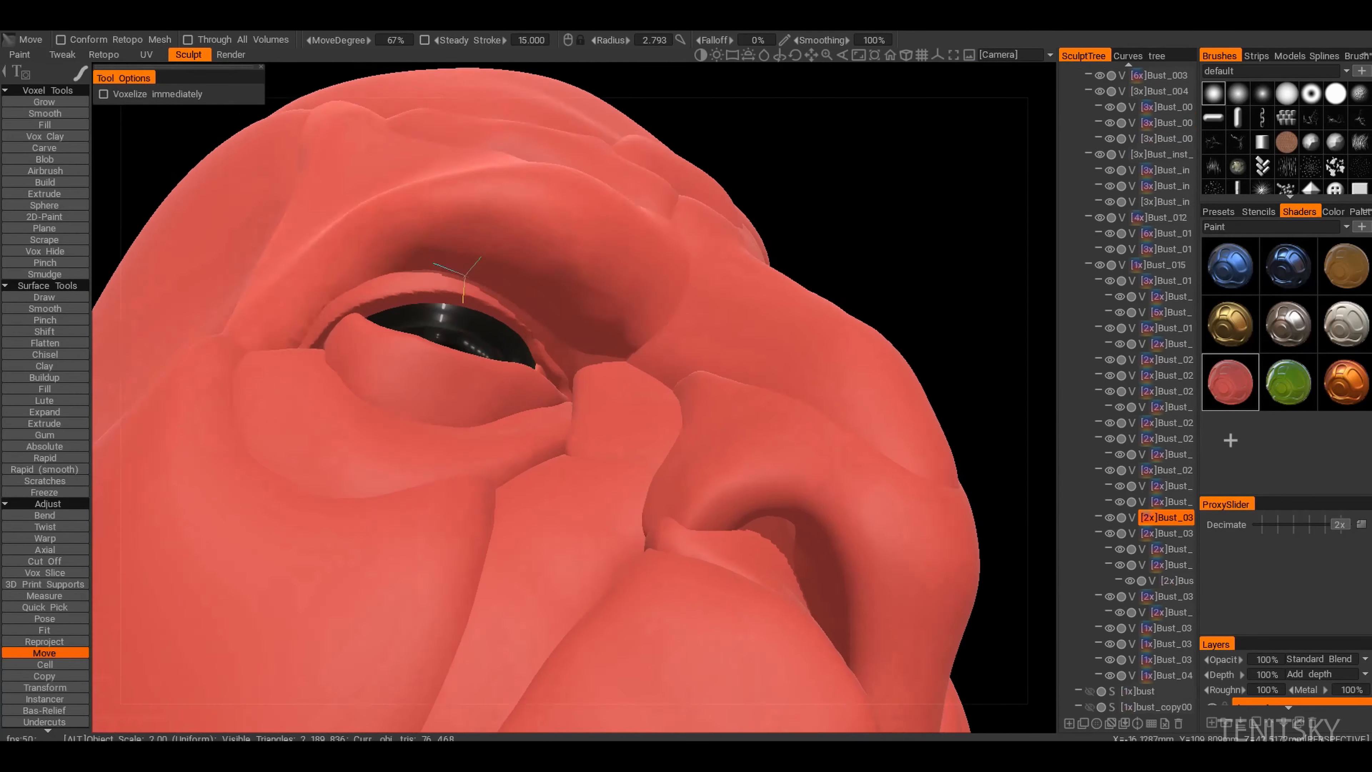
alt+drag(463, 247, 427, 265)
key(c)
key(ctrl+r)
alt+drag(483, 449, 479, 489)
right_drag(354, 317, 339, 318)
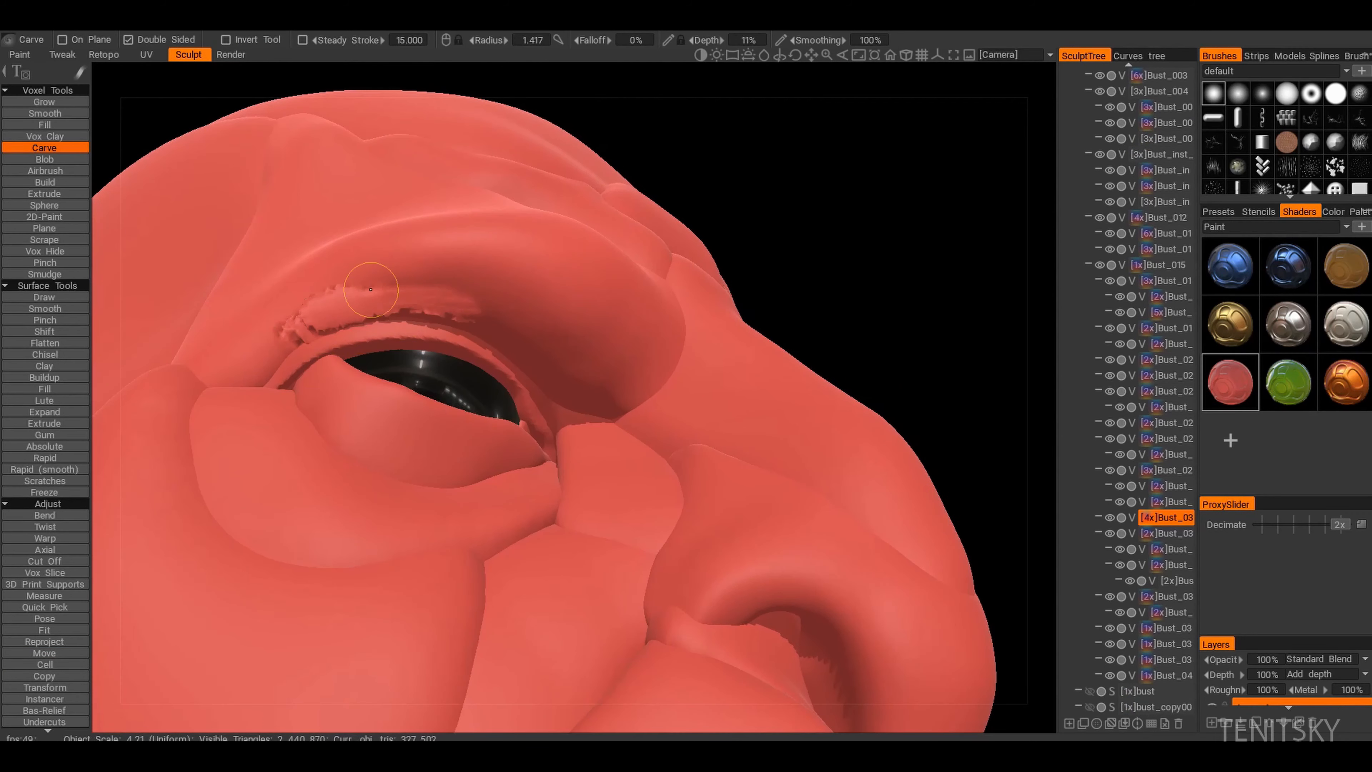
Step: Smoothly build up the fold between brow and upper eyelid using Carve with radius 2.312 and depth 33%
mouse_move(518, 332)
alt+mouse_down()
mouse_move(512, 359)
mouse_move(484, 293)
alt+mouse_up()
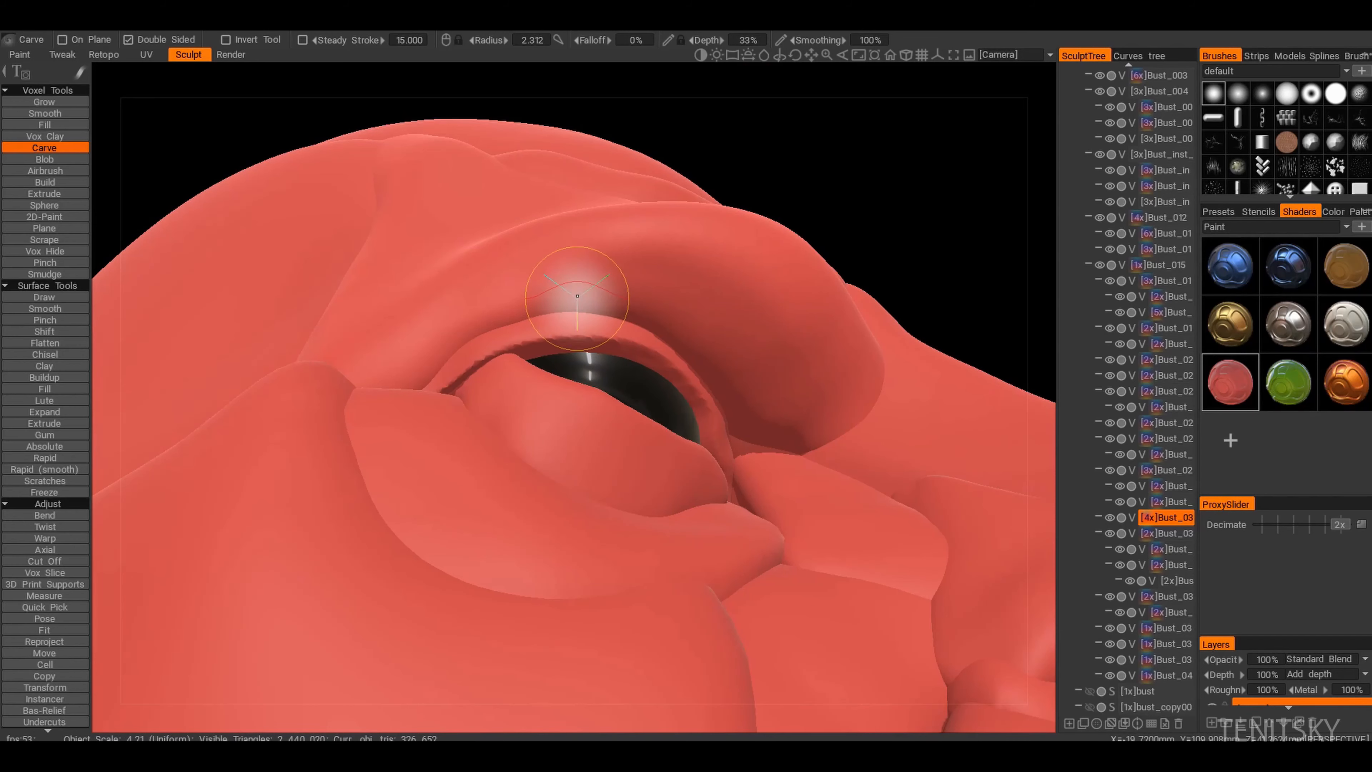
alt+drag(648, 280, 594, 330)
alt+right_drag(594, 330, 600, 425)
alt+drag(599, 426, 643, 416)
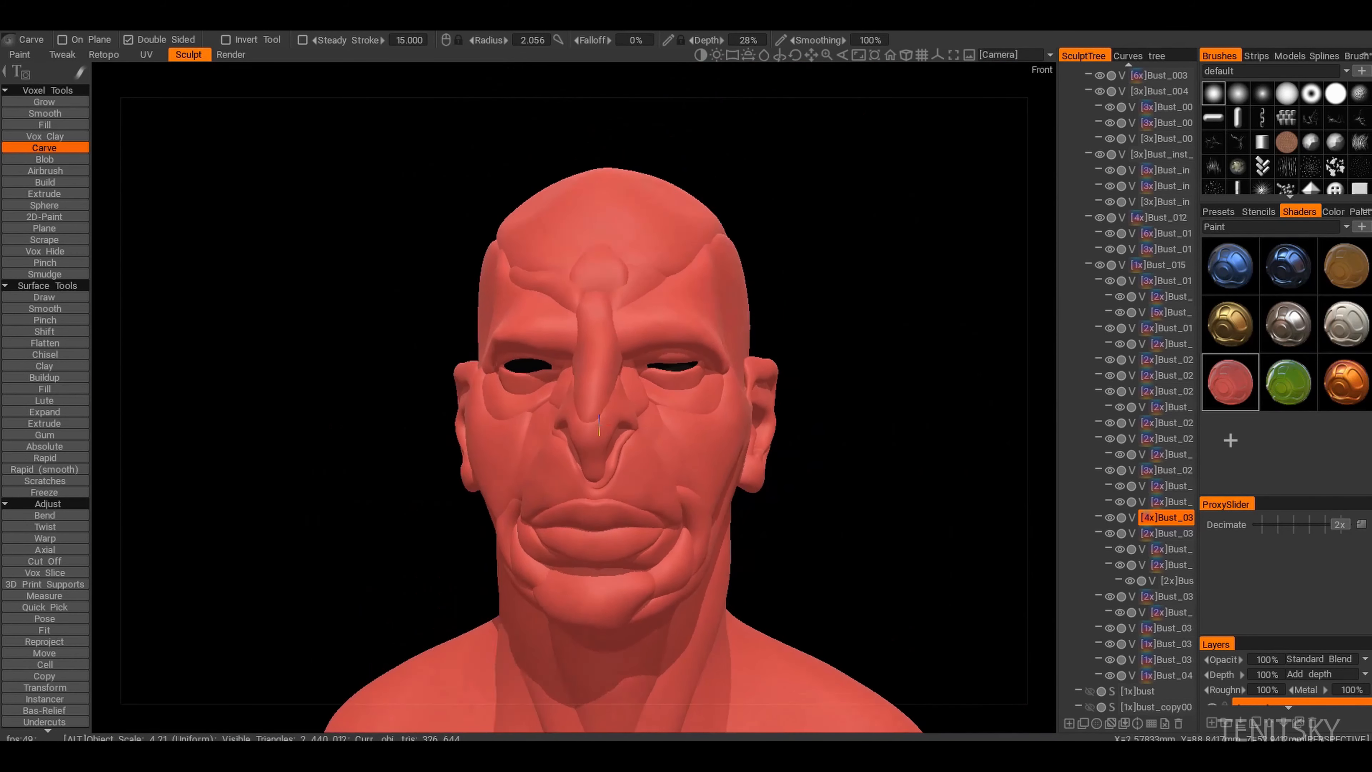
Step: Pick the eyelid segment Bust_001 again and adjust it with Move at radius 5.073
alt+right_drag(600, 424, 576, 373)
mouse_move(639, 371)
alt+mouse_down()
mouse_move(624, 346)
mouse_move(643, 368)
mouse_move(510, 346)
alt+mouse_up()
alt+right_drag(510, 346, 535, 430)
mouse_move(535, 430)
alt+mouse_down()
mouse_move(486, 405)
mouse_move(546, 427)
alt+mouse_up()
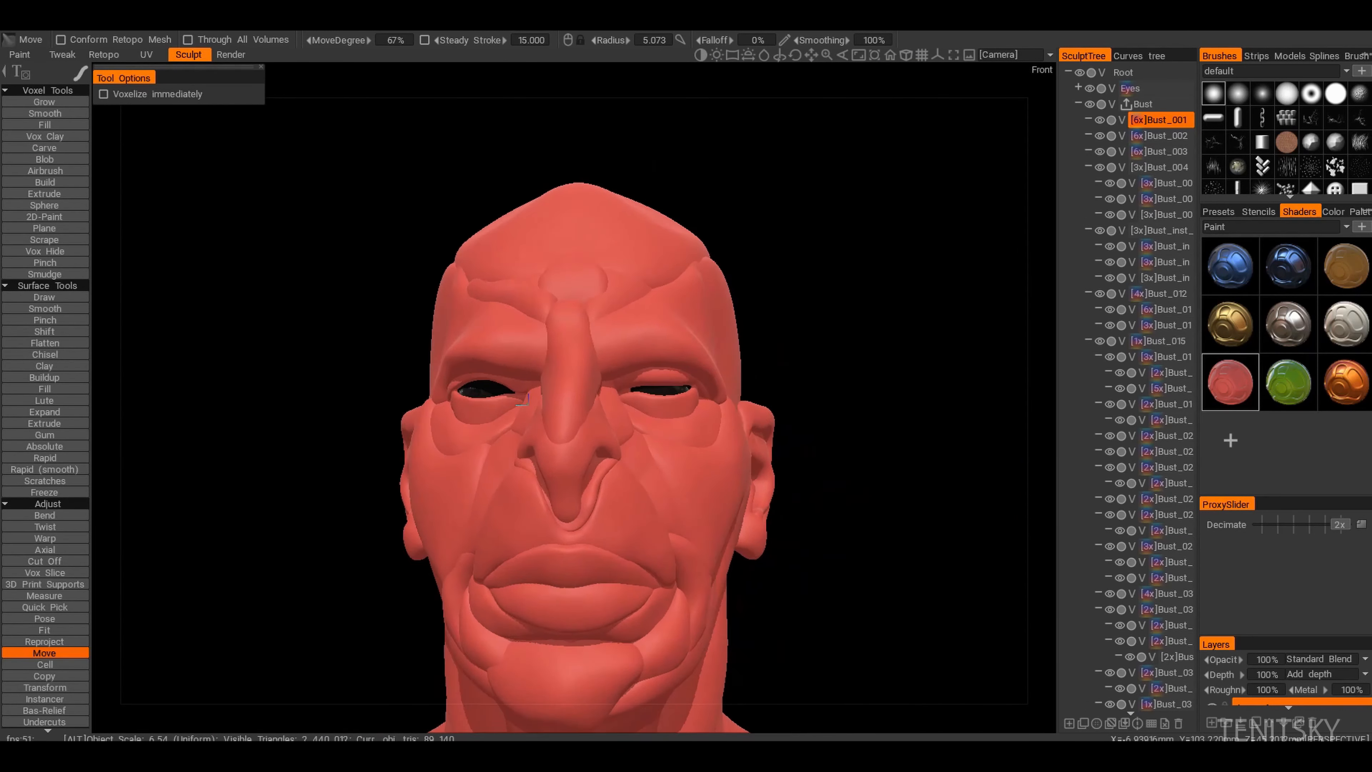
Step: Cut an elliptical opening about 362 x 90 pix in Bust_001 over the other eye with Cut Off
alt+right_drag(714, 427, 697, 373)
alt+drag(697, 373, 710, 368)
key(c)
alt+drag(723, 424, 670, 418)
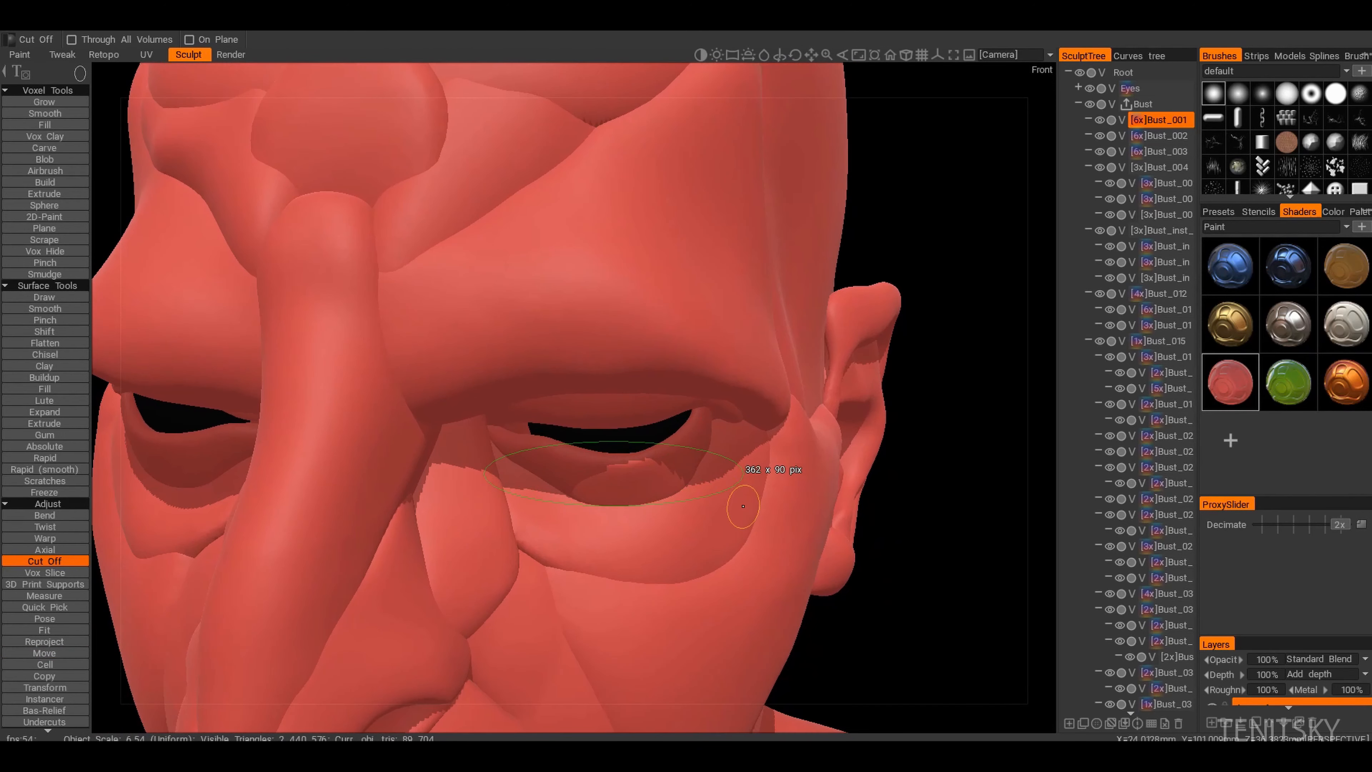
drag(751, 451, 752, 453)
Step: Reshape the newly cut eyelid edges around the eyeball with Move
alt+drag(702, 437, 681, 403)
key(m)
alt+drag(599, 392, 608, 441)
mouse_move(520, 433)
alt+mouse_down()
mouse_move(503, 368)
mouse_move(583, 411)
mouse_move(637, 398)
mouse_move(543, 414)
mouse_move(594, 379)
alt+mouse_up()
alt+right_drag(594, 379, 659, 432)
Step: Pick the brow segment and fit its underside to the upper eyelid using Move with radius 4.883
key(h)
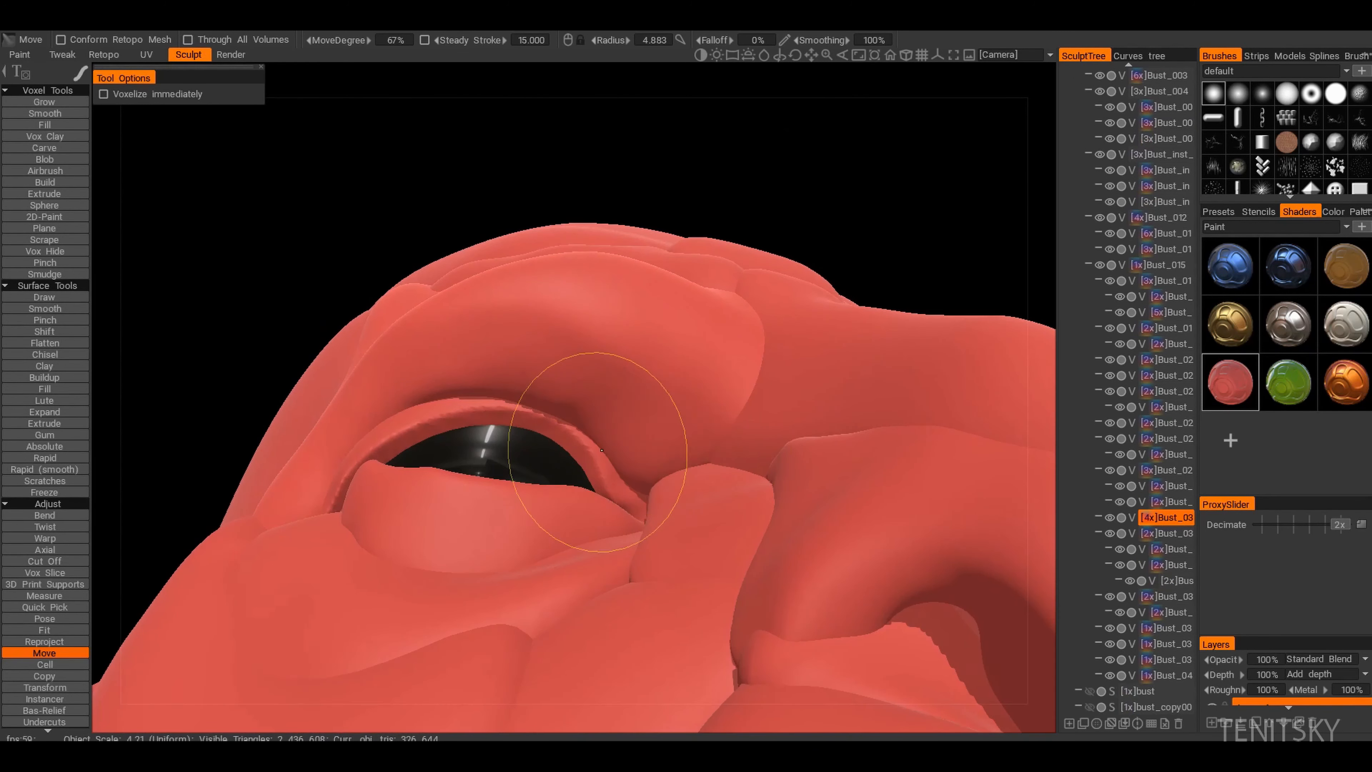
alt+drag(601, 450, 580, 440)
alt+right_drag(581, 441, 564, 426)
alt+drag(595, 429, 580, 436)
alt+right_drag(579, 436, 561, 419)
alt+drag(561, 420, 608, 424)
alt+right_drag(608, 424, 629, 433)
mouse_move(630, 433)
alt+mouse_down()
mouse_move(604, 426)
mouse_move(683, 457)
alt+mouse_up()
Step: Pick the segments around the eye in turn and nudge them with short Move strokes
mouse_move(683, 457)
mouse_down()
mouse_move(697, 463)
mouse_move(682, 471)
mouse_up()
key(h)
key(h)
mouse_move(682, 471)
mouse_down()
mouse_move(621, 449)
mouse_move(619, 464)
mouse_move(655, 457)
mouse_up()
key(h)
Step: Pick the eyelid segment Bust_001 and shape its outer corner with Move at radius 4.41
alt+right_drag(654, 432, 682, 432)
alt+drag(682, 433, 662, 416)
drag(662, 416, 651, 413)
alt+drag(651, 413, 627, 459)
key(h)
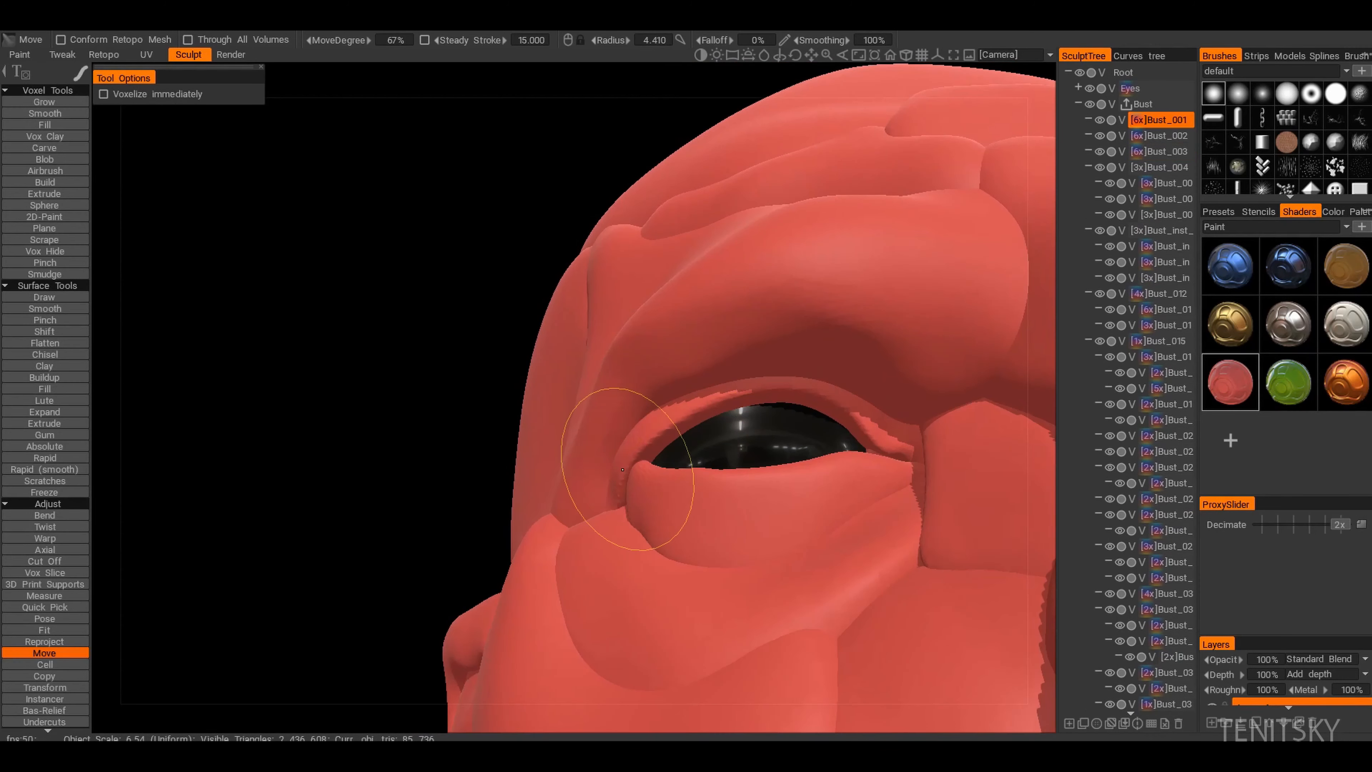
alt+right_drag(623, 469, 545, 470)
alt+drag(546, 469, 530, 438)
alt+right_drag(529, 437, 595, 438)
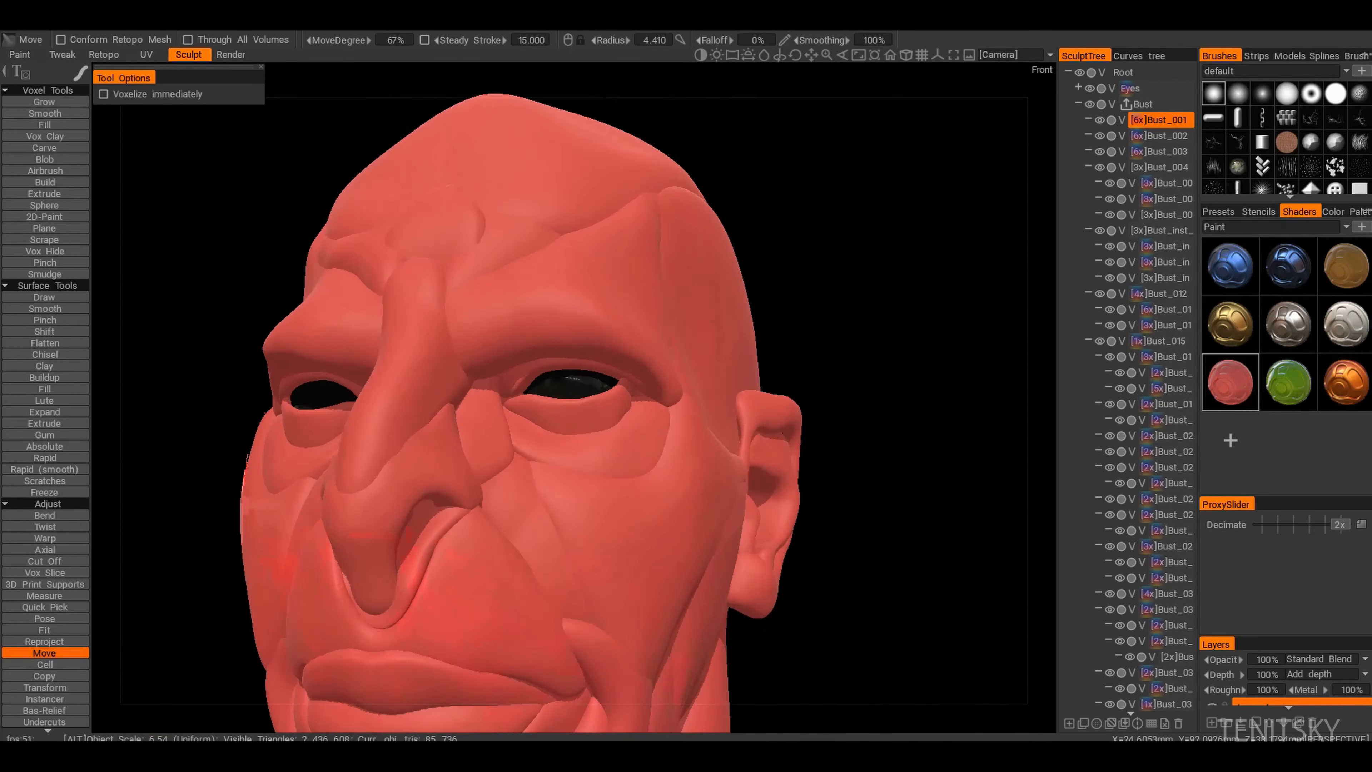
Step: Pick the lower eyelid segment Bust_003 and adjust its outer corner using Move with radius 4.298 and 3.327
key(h)
alt+drag(594, 438, 527, 373)
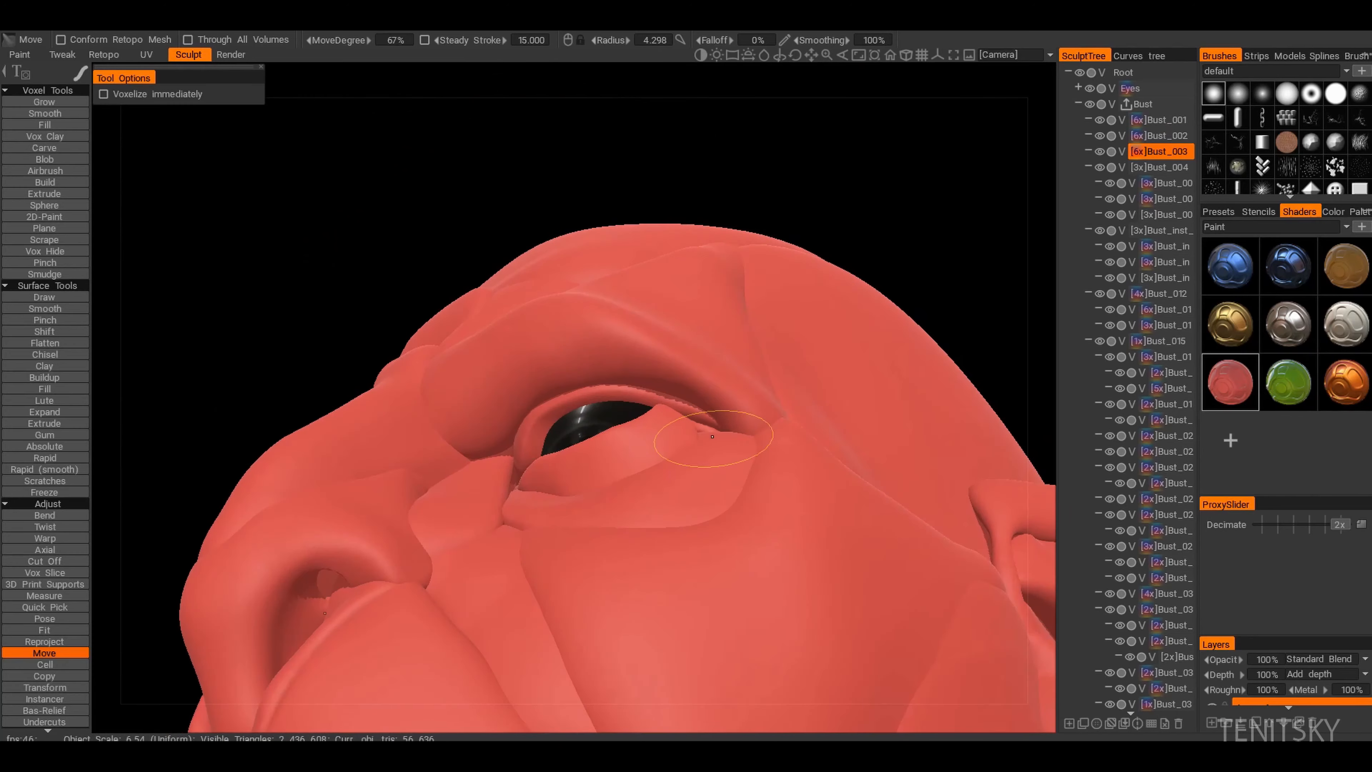
alt+drag(712, 436, 643, 445)
alt+right_drag(642, 446, 593, 470)
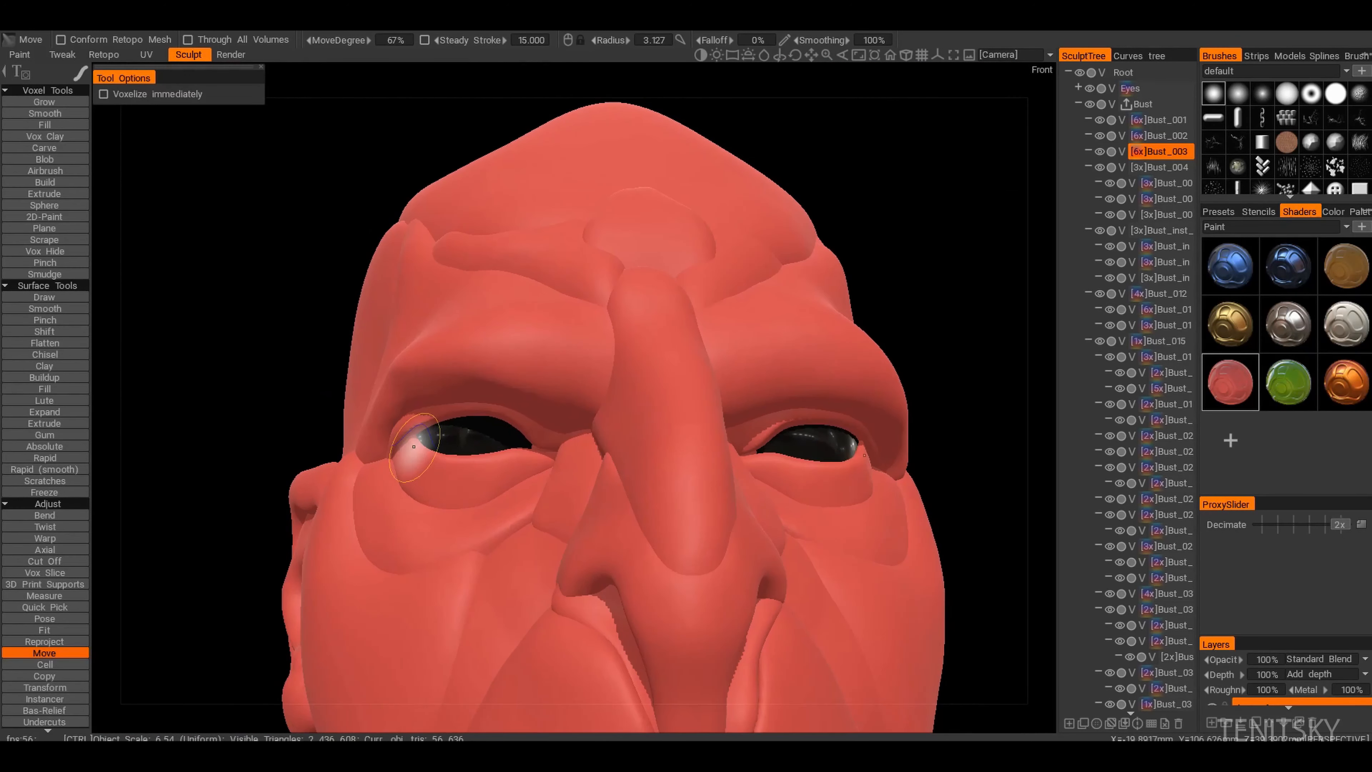
alt+right_drag(414, 446, 358, 477)
Step: Refine the upper eyelid on Bust_001 at the outer corner of the eye with Move at radius 3.599
alt+drag(350, 477, 371, 450)
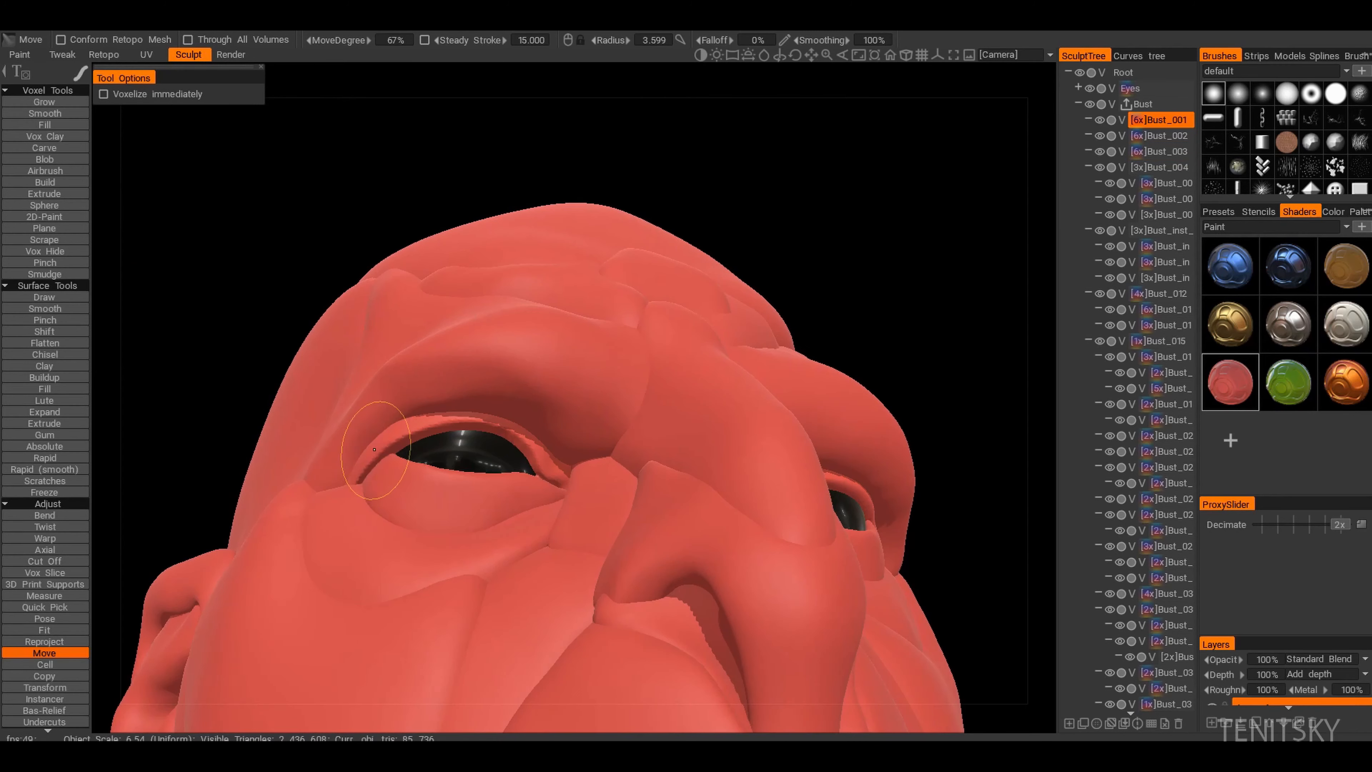
alt+drag(453, 466, 427, 479)
alt+right_drag(427, 478, 459, 503)
alt+drag(499, 491, 560, 522)
alt+right_drag(481, 441, 499, 531)
mouse_move(500, 531)
alt+mouse_down()
mouse_move(545, 481)
mouse_move(521, 484)
mouse_move(535, 498)
alt+mouse_up()
Step: Pick the segment Bust_002 and shape it at the inner corner of the eye using Move with radius 2.666
key(h)
alt+right_drag(535, 499, 543, 443)
alt+drag(543, 443, 487, 459)
alt+right_drag(503, 400, 527, 450)
drag(527, 451, 519, 442)
alt+drag(520, 442, 517, 440)
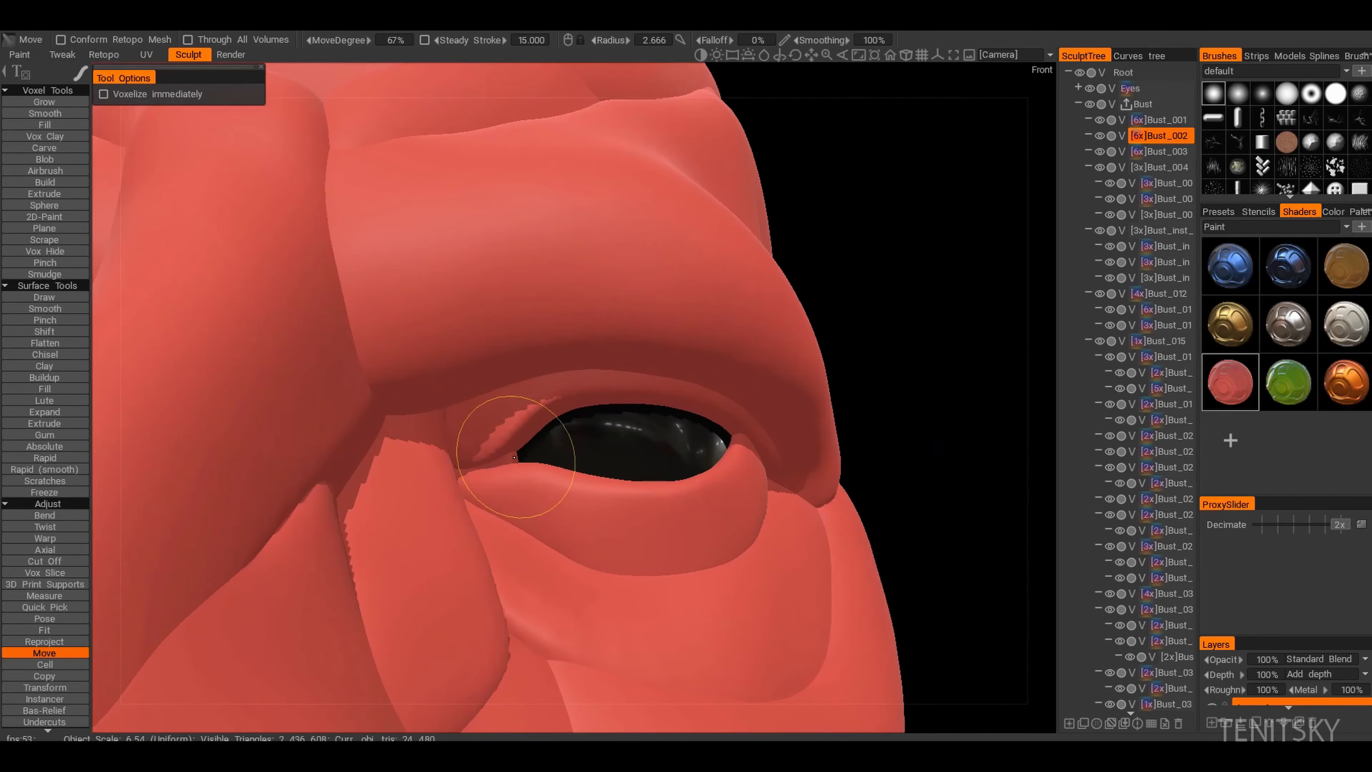
alt+right_drag(517, 439, 532, 400)
mouse_move(532, 399)
alt+mouse_down()
mouse_move(578, 442)
mouse_move(508, 427)
mouse_move(632, 427)
alt+mouse_up()
mouse_move(573, 427)
alt+right_down()
mouse_move(562, 398)
mouse_move(553, 455)
mouse_move(551, 432)
alt+right_up()
alt+drag(551, 433, 613, 441)
Step: Pick Bust_001 and adjust the eyelid at the inner eye corner from the front with Move
key(h)
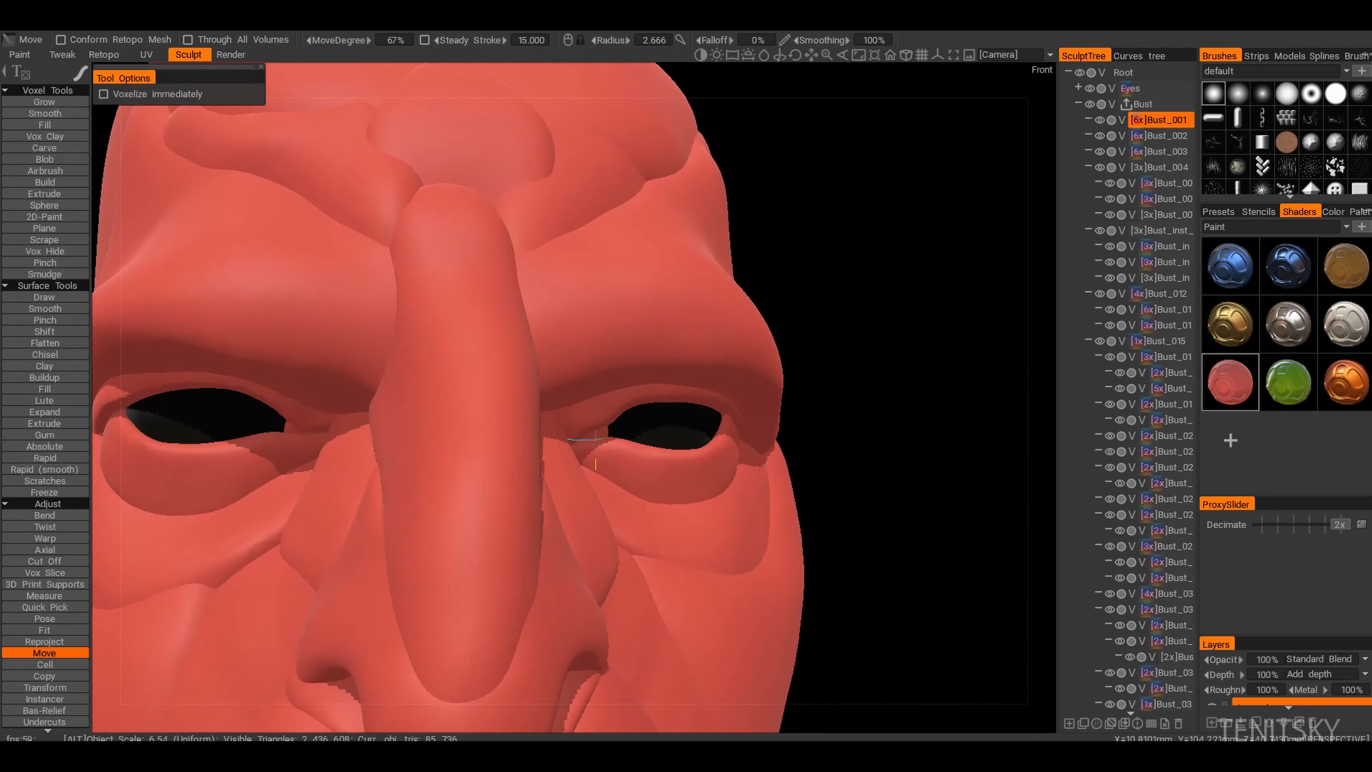
alt+right_drag(594, 441, 456, 517)
alt+drag(343, 528, 387, 467)
alt+right_drag(432, 568, 405, 480)
alt+drag(541, 460, 481, 459)
alt+right_drag(562, 500, 557, 486)
Step: Pick the segments around the eye again and fine-tune them using Move with radius 1.969
key(h)
key(h)
alt+drag(558, 490, 584, 473)
alt+right_drag(567, 503, 546, 467)
mouse_move(540, 473)
alt+mouse_down()
mouse_move(527, 449)
mouse_move(577, 371)
alt+mouse_up()
Step: Pick the segment Bust_003 and make it a child of the Eyes volume
key(h)
drag(1158, 151, 1145, 89)
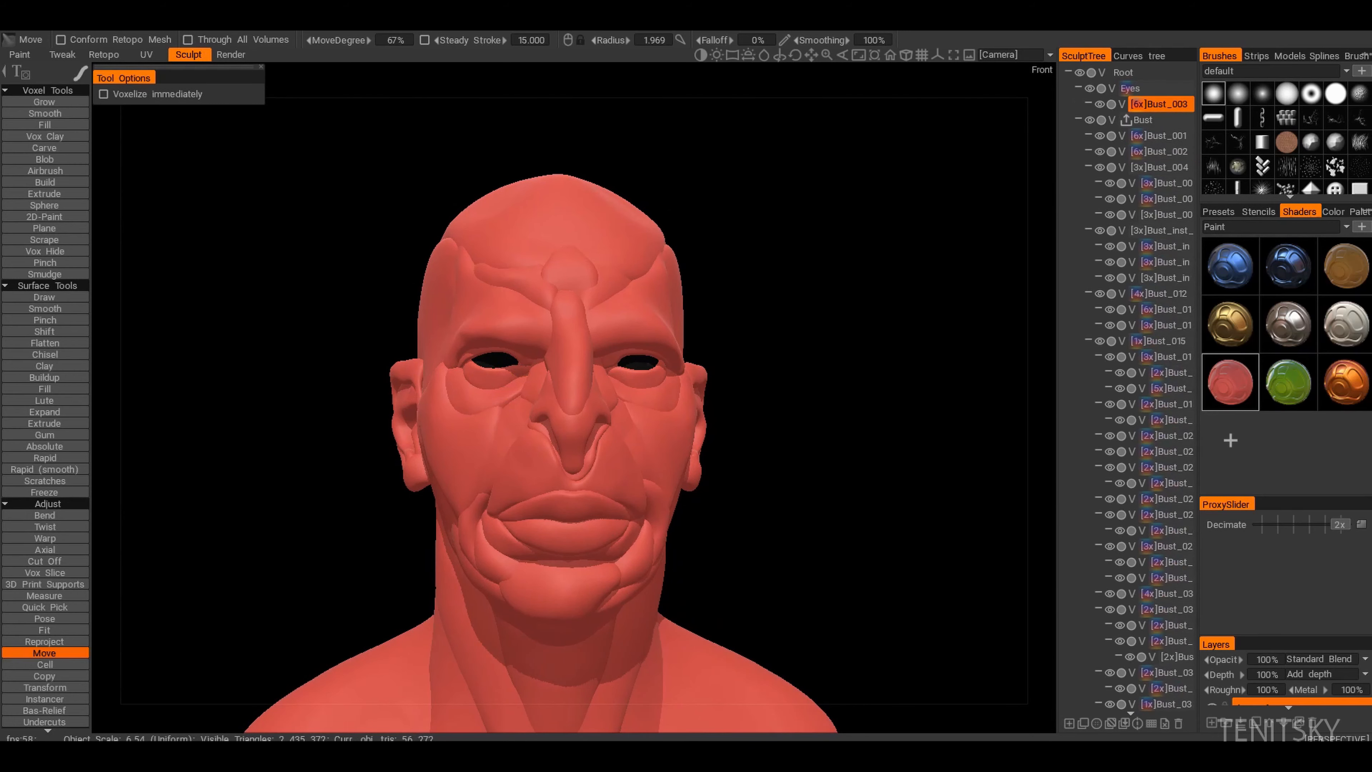
Step: Make Bust_001 a child of Bust_003 under Eyes, and place small Carve blobs on the brow in the Bust volume
click(1143, 136)
alt+right_drag(508, 330, 526, 395)
click(44, 147)
alt+drag(410, 281, 475, 287)
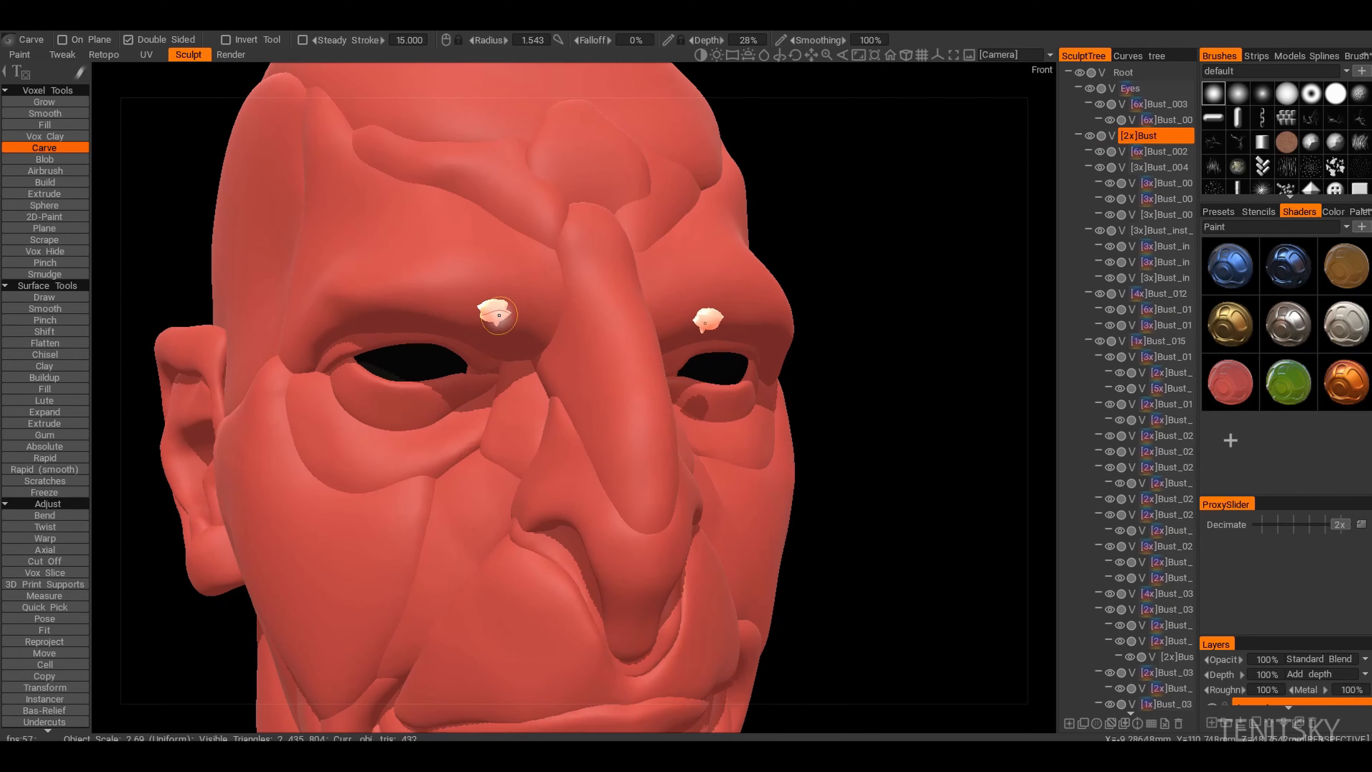
Step: Resample the Bust volume to 5x density and clear its temporary blobs on the brow
key(ctrl+r)
click(483, 448)
alt+drag(484, 413, 504, 334)
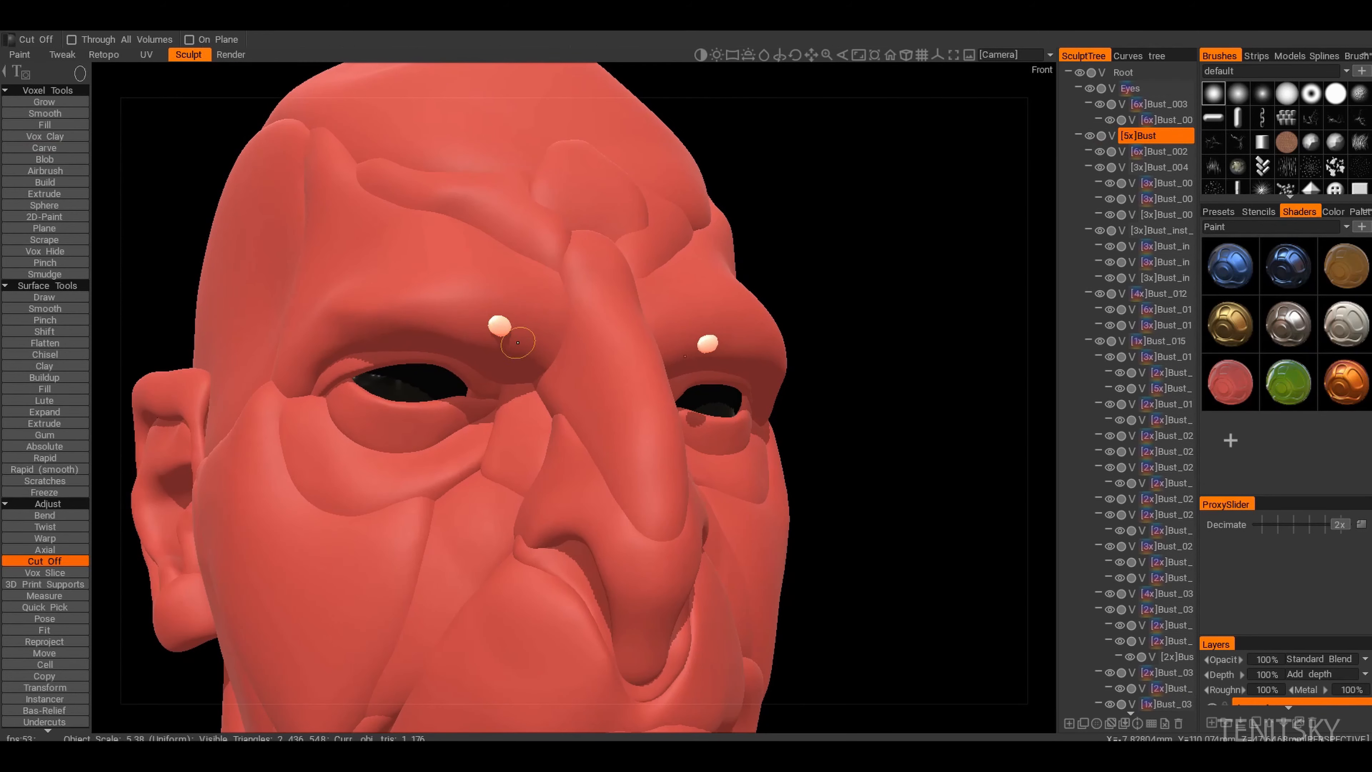
key(Delete)
Step: Merge the whole sub-tree of the Bust volume into one volume
alt+right_drag(517, 342, 556, 330)
alt+drag(556, 330, 603, 315)
right_click(1151, 136)
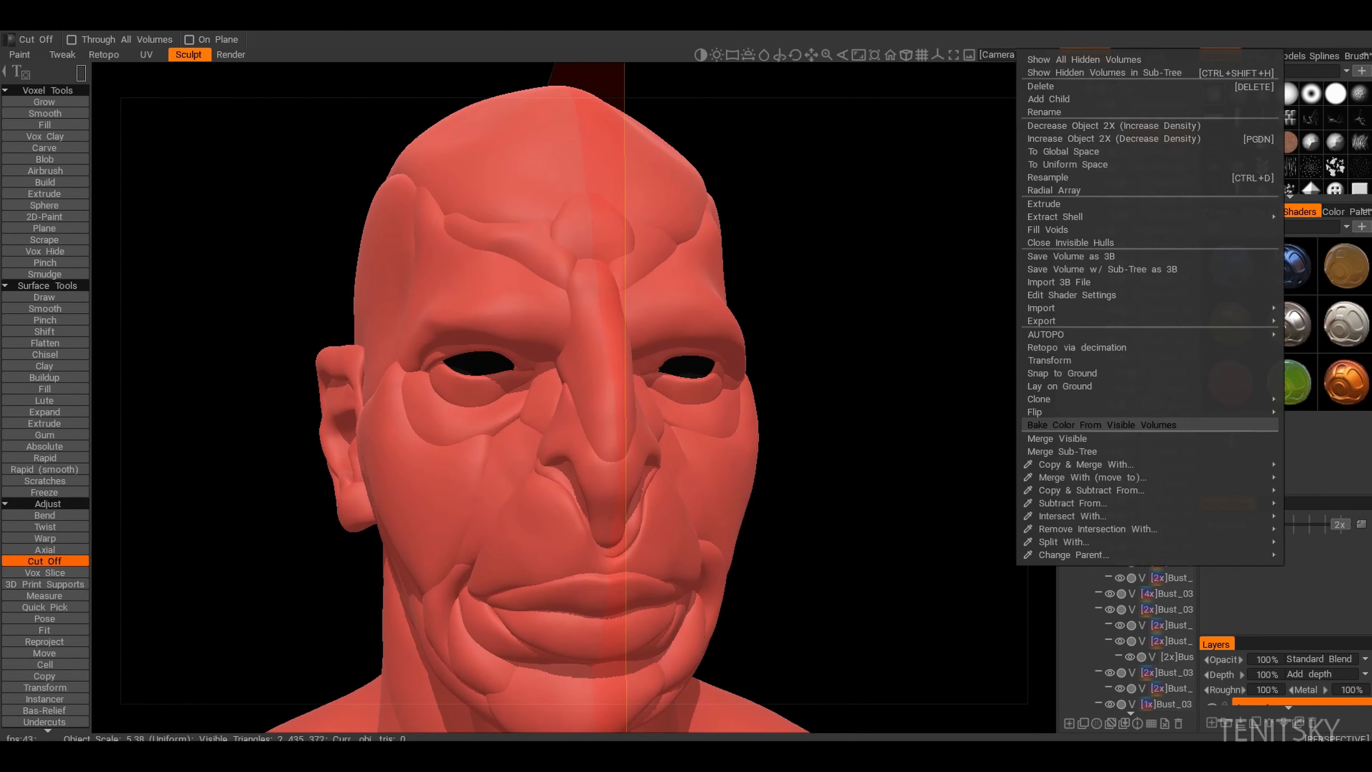
click(1062, 452)
Step: Duplicate the merged Bust volume and hide the original
alt+drag(864, 411, 801, 378)
alt+right_drag(691, 441, 519, 227)
alt+drag(518, 226, 570, 163)
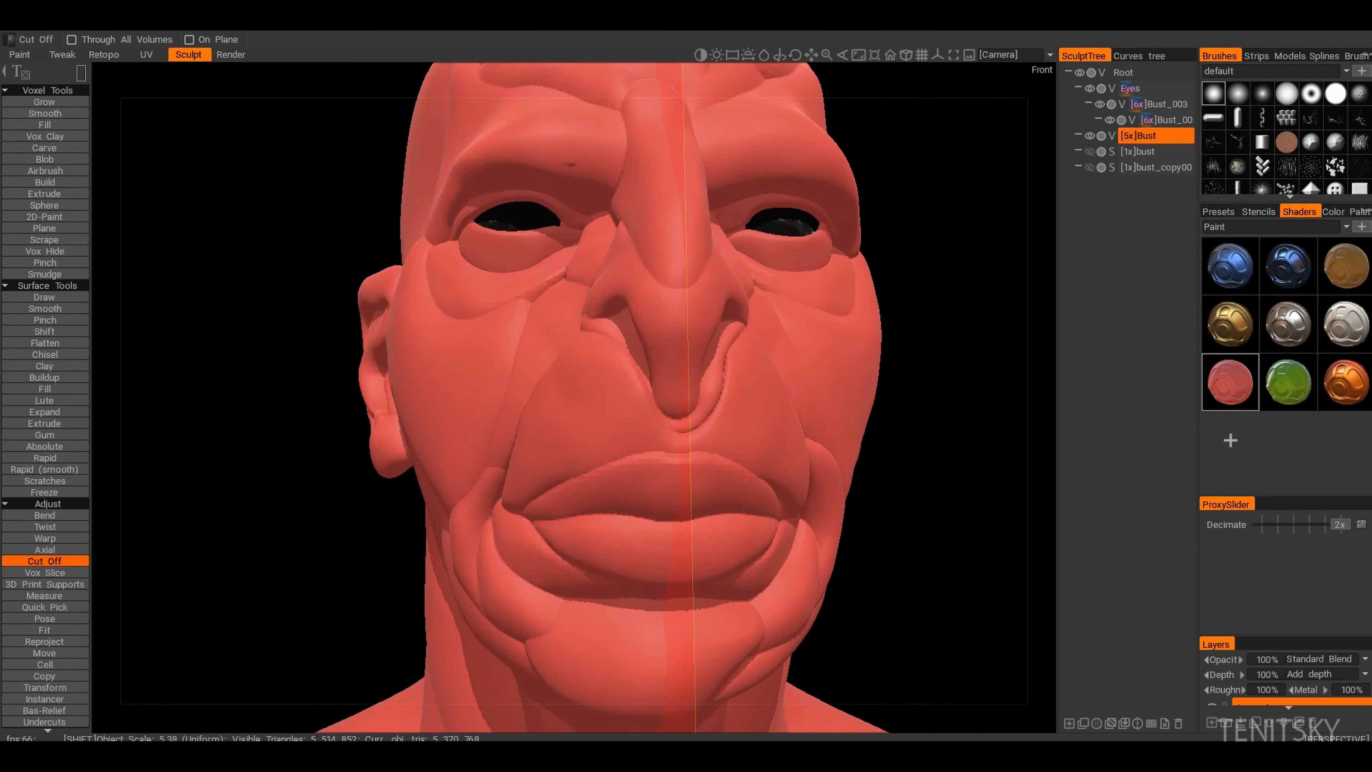
click(1090, 136)
alt+right_drag(697, 411, 670, 324)
Step: Fill the seam between the nose tip and the upper lip using the voxel Fill brush with radius 0.956 and depth 128%
click(44, 125)
right_drag(710, 489, 672, 408)
mouse_move(671, 408)
alt+mouse_down()
mouse_move(729, 419)
mouse_move(596, 412)
mouse_move(652, 439)
alt+mouse_up()
alt+right_drag(652, 438, 750, 442)
right_drag(750, 442, 684, 454)
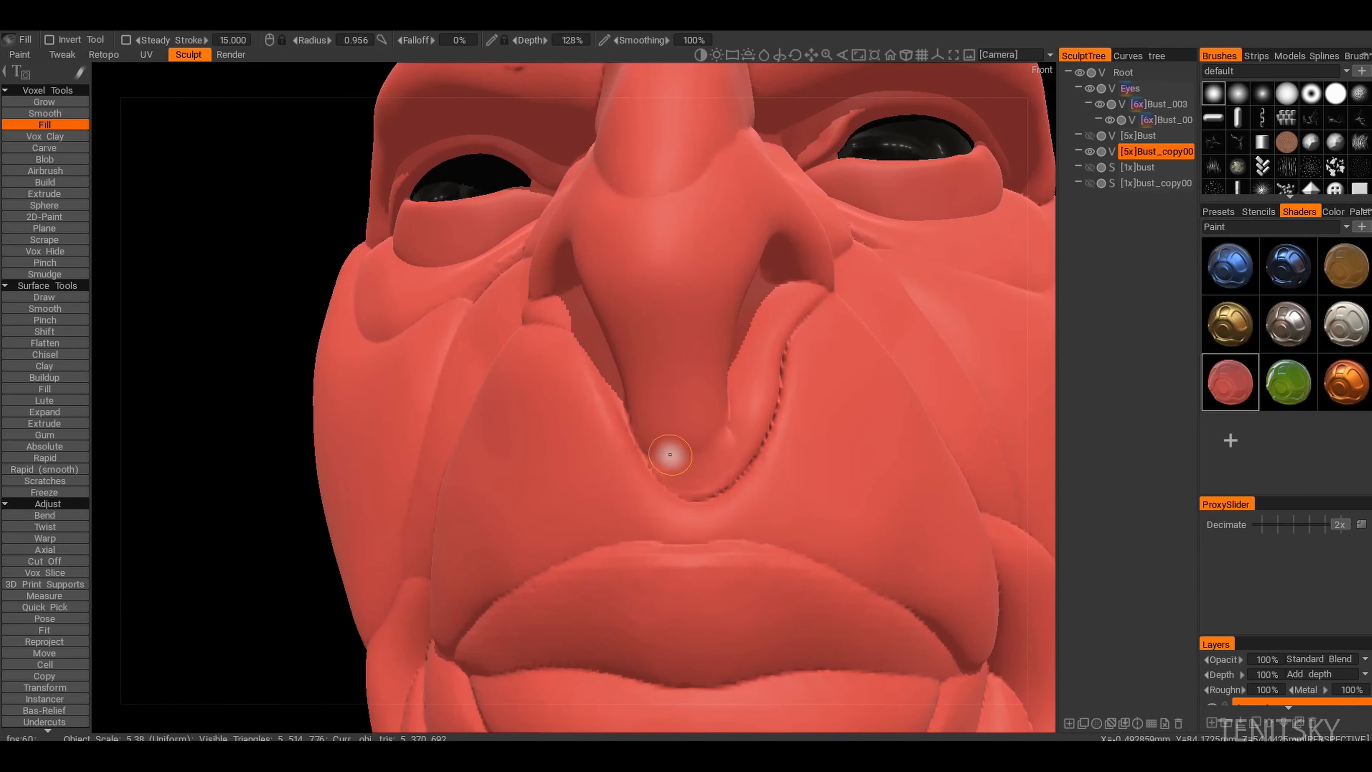
alt+drag(707, 461, 657, 451)
mouse_move(725, 431)
mouse_down()
mouse_move(686, 379)
mouse_move(756, 400)
mouse_move(735, 445)
mouse_up()
Step: Fill the creases around the nostril wing with brush radius 1.202
mouse_move(735, 446)
alt+mouse_down()
mouse_move(814, 302)
mouse_move(977, 496)
alt+mouse_up()
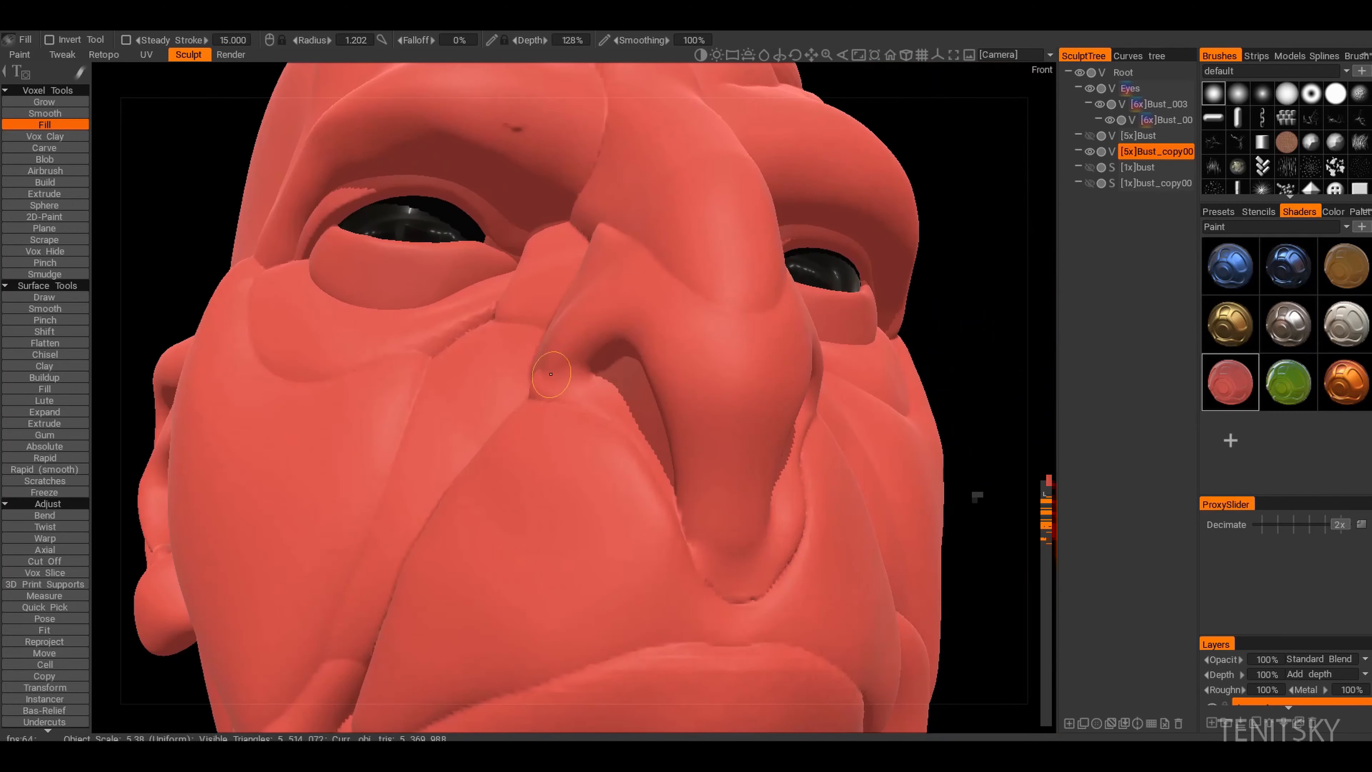
drag(576, 371, 591, 362)
alt+drag(591, 361, 605, 400)
alt+drag(470, 362, 552, 386)
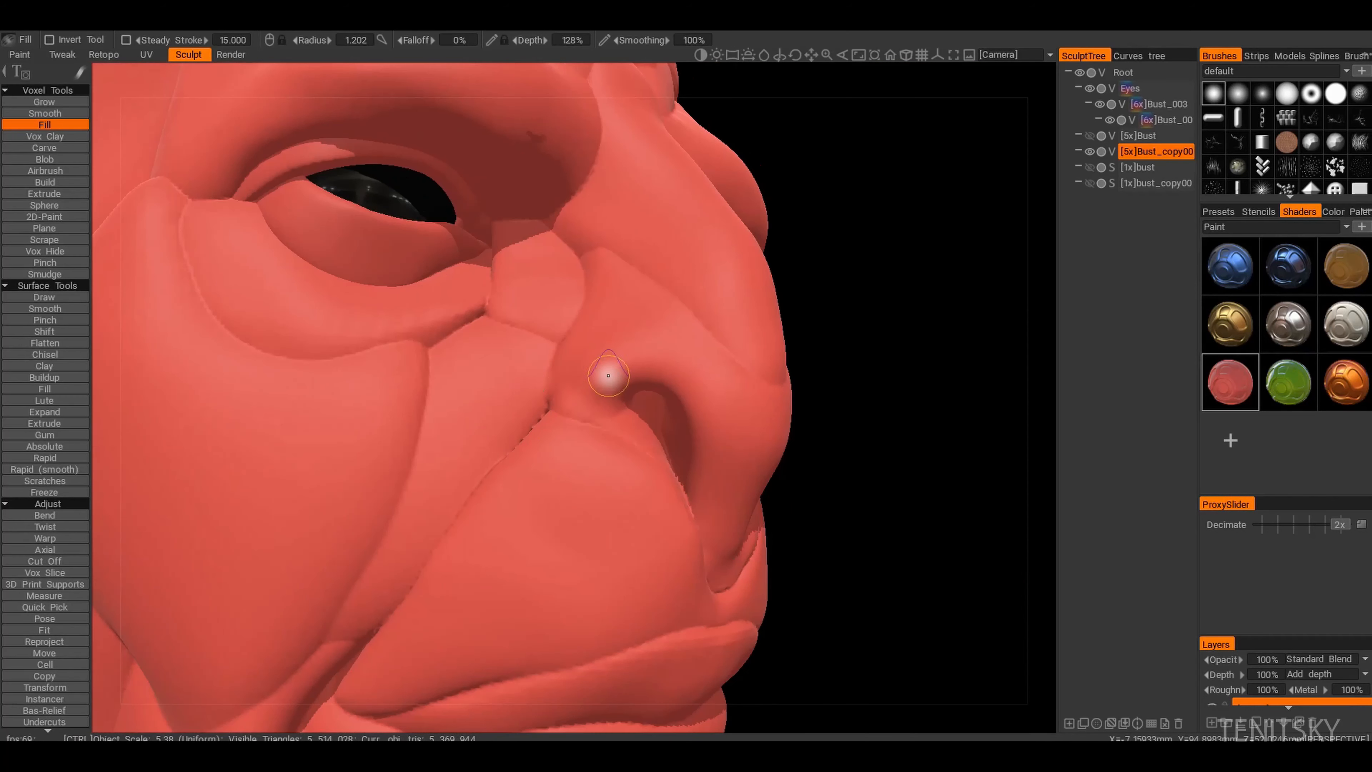
alt+drag(650, 361, 647, 370)
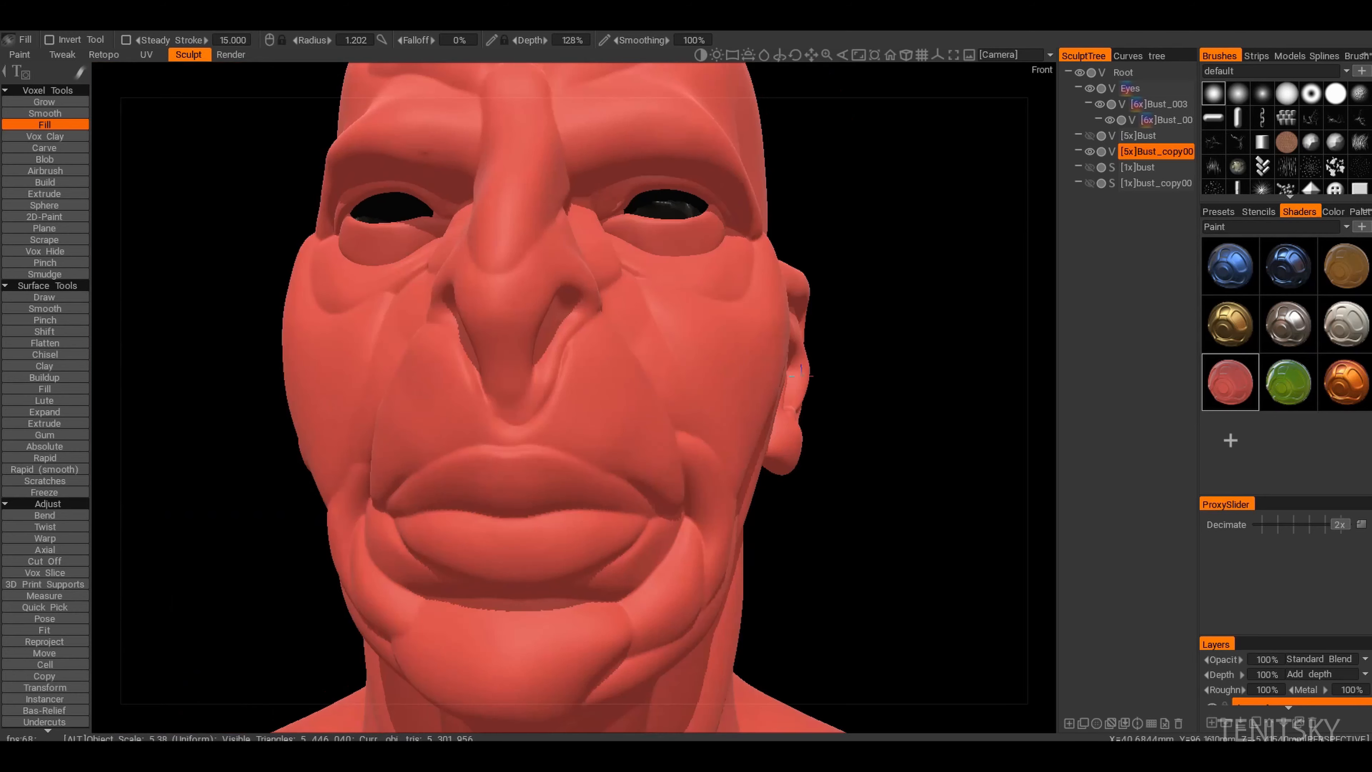
Step: Blend the seams under the eye and across the upper cheek using Fill with radius 1.939 and depth 87%
alt+drag(772, 384, 647, 451)
mouse_move(560, 416)
alt+mouse_down()
mouse_move(552, 374)
mouse_move(502, 405)
alt+mouse_up()
mouse_move(594, 380)
alt+mouse_down()
mouse_move(652, 330)
mouse_move(676, 367)
mouse_move(818, 432)
alt+mouse_up()
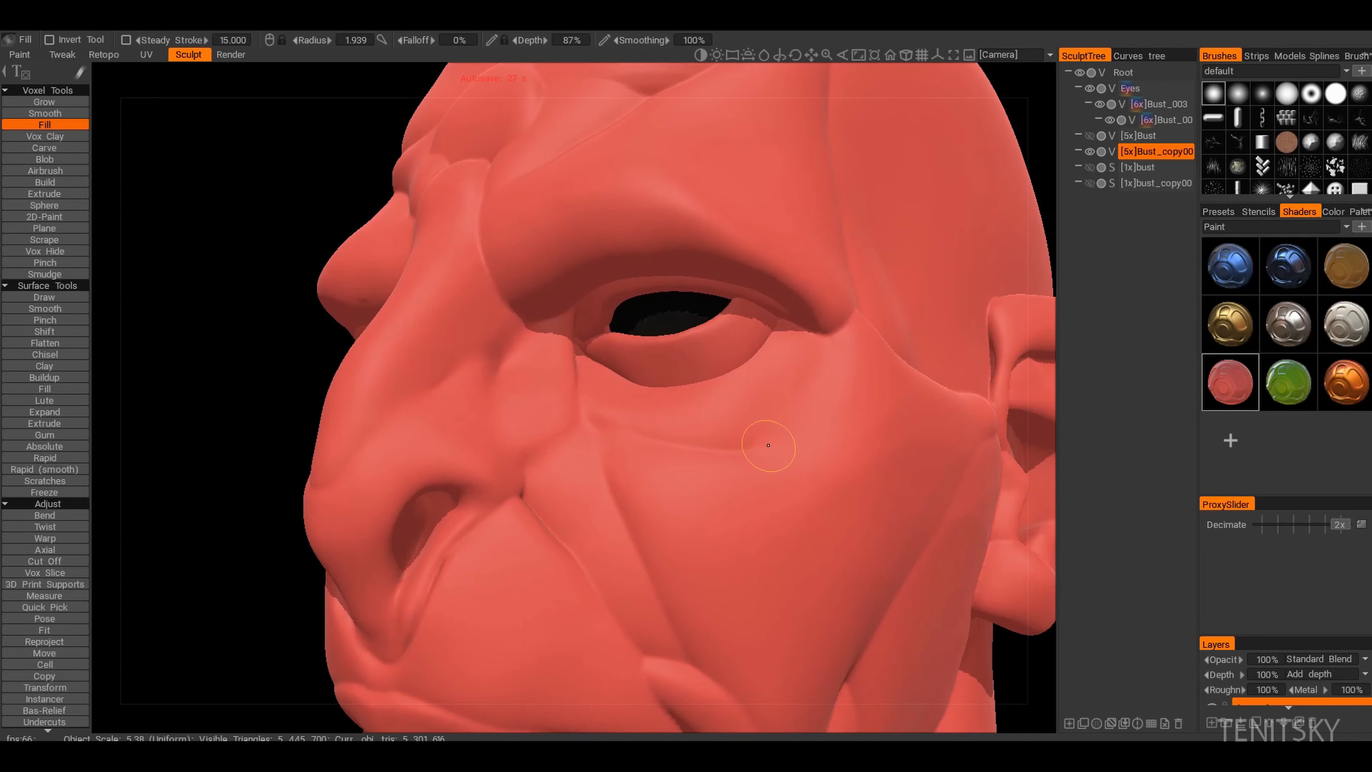
mouse_move(606, 421)
alt+mouse_down()
mouse_move(612, 475)
mouse_move(667, 459)
mouse_move(670, 436)
mouse_move(484, 402)
mouse_move(551, 421)
alt+mouse_up()
mouse_move(445, 337)
alt+mouse_down()
mouse_move(545, 399)
mouse_move(538, 435)
mouse_move(476, 455)
mouse_move(551, 462)
mouse_move(504, 409)
mouse_move(476, 456)
mouse_move(357, 473)
mouse_move(464, 411)
mouse_move(460, 393)
mouse_move(410, 427)
mouse_move(459, 443)
mouse_move(492, 435)
mouse_move(340, 430)
alt+mouse_up()
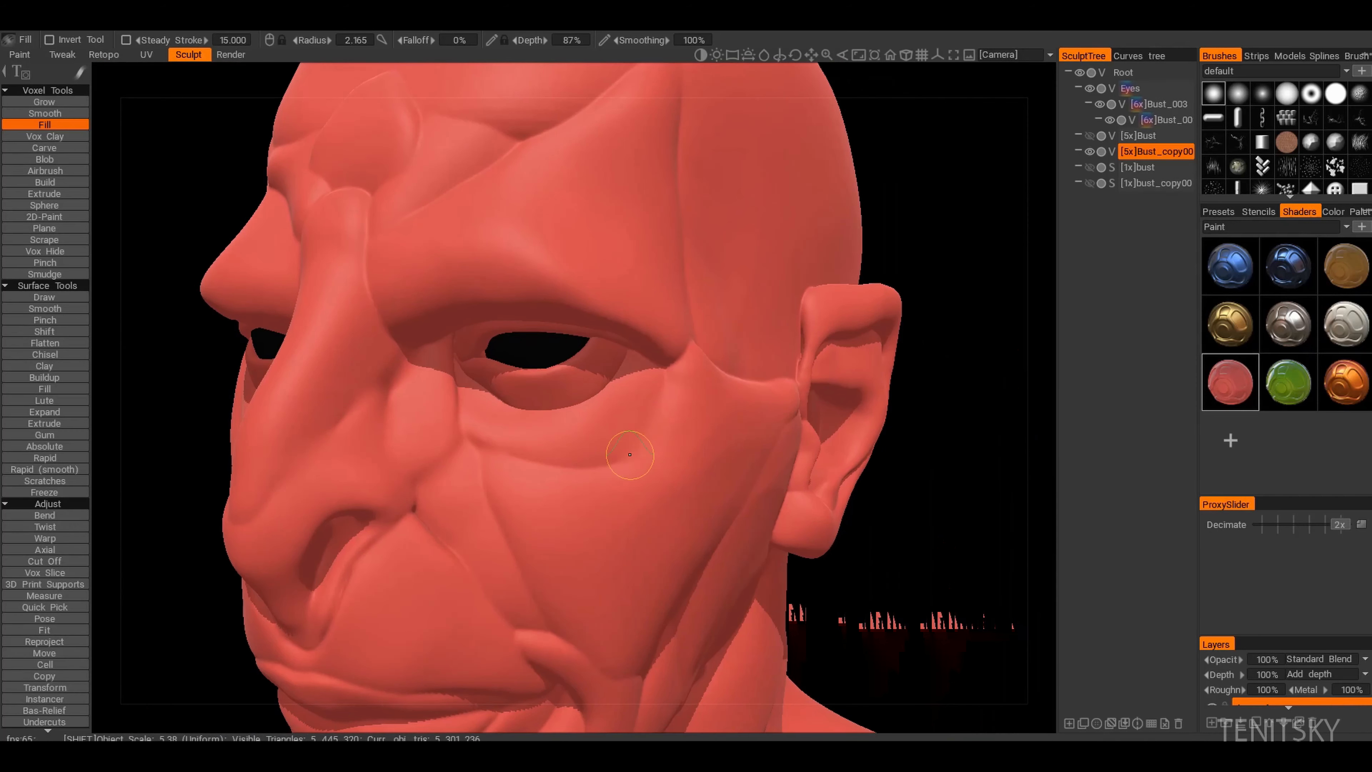
Step: Soften the seam running from the outer eye corner to the ear using Fill with radius 2.596
alt+drag(627, 454, 618, 395)
alt+drag(697, 356, 730, 376)
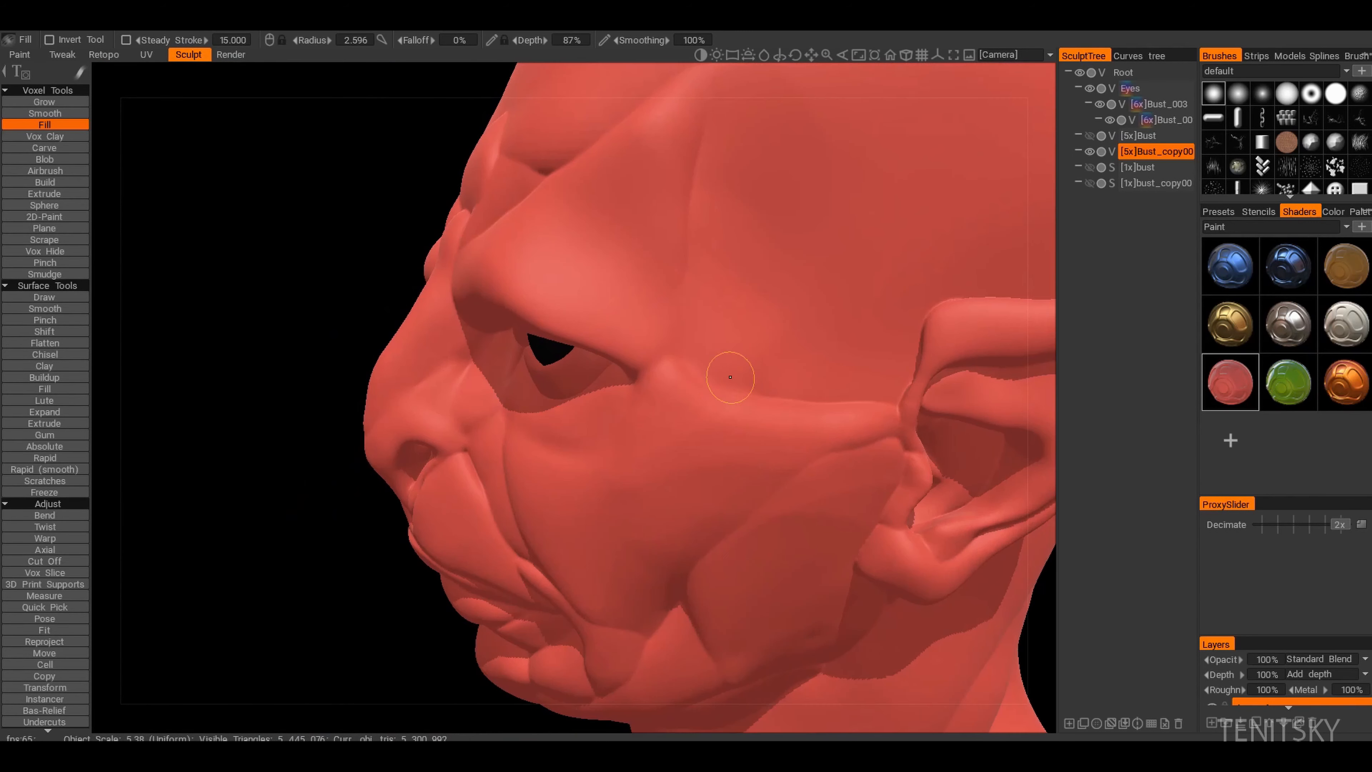
mouse_move(664, 410)
alt+mouse_down()
mouse_move(564, 351)
mouse_move(712, 427)
mouse_move(563, 432)
mouse_move(639, 401)
alt+mouse_up()
Step: Fill and smooth the seams between the nose and the upper lip with brush radius 1.454
alt+drag(638, 401, 623, 411)
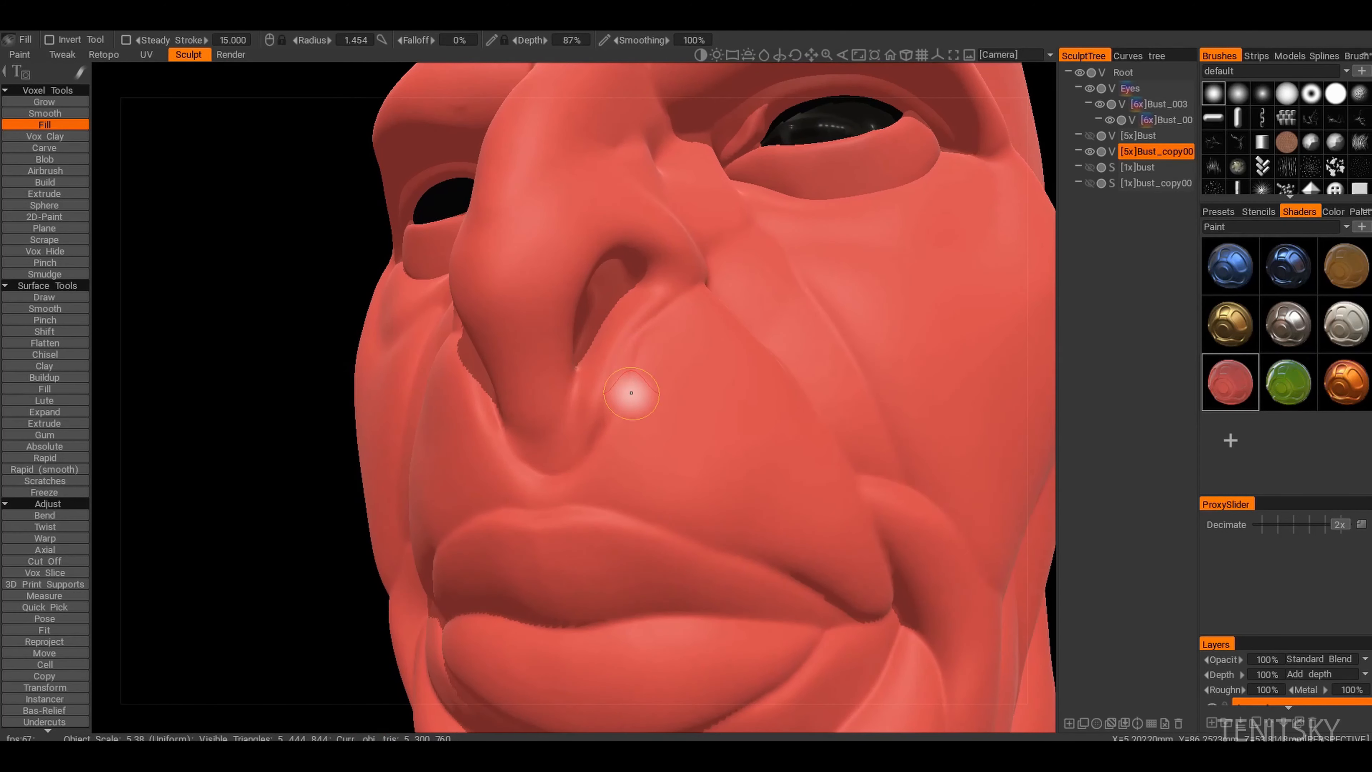
alt+drag(560, 482, 648, 422)
mouse_move(648, 422)
shift+mouse_down()
mouse_move(674, 404)
mouse_move(584, 439)
shift+mouse_up()
shift+drag(405, 490, 427, 460)
alt+drag(594, 432, 540, 427)
alt+right_drag(541, 427, 649, 395)
alt+drag(649, 395, 571, 452)
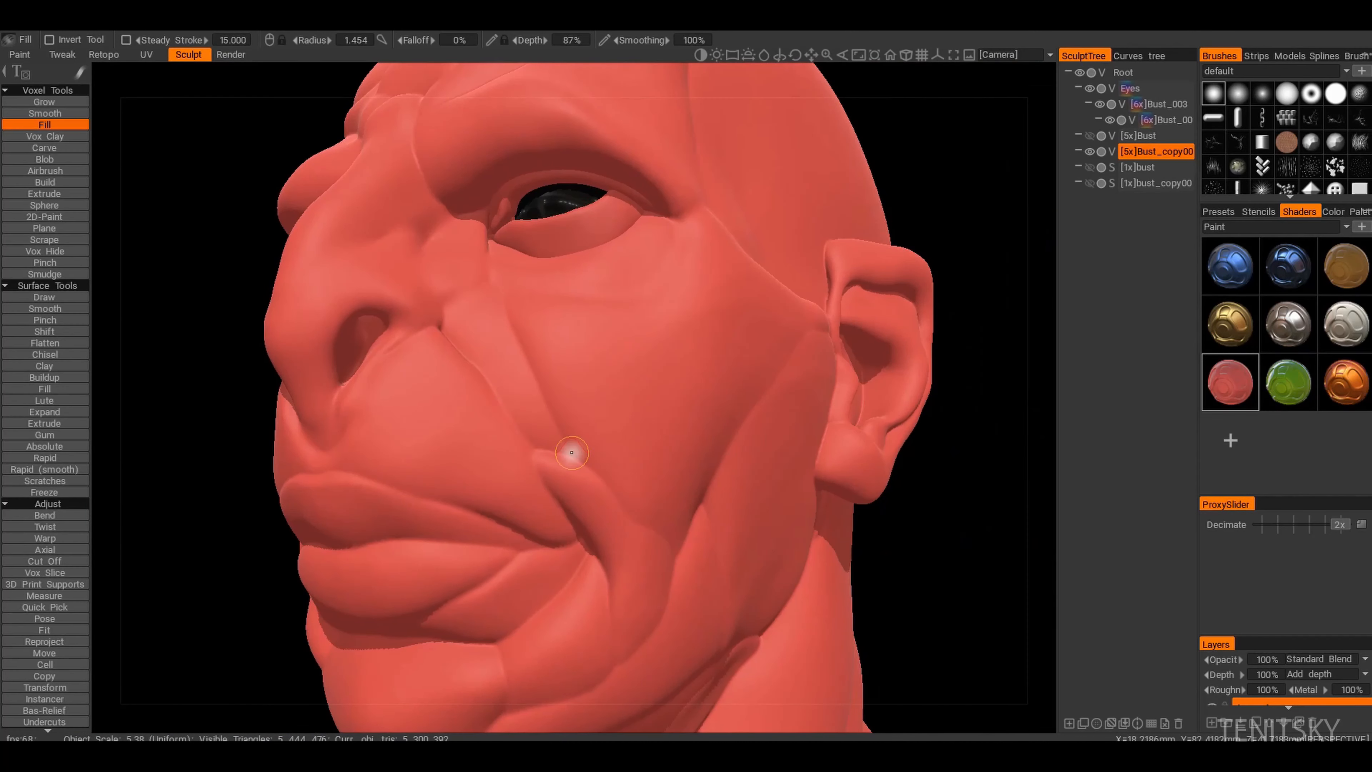
Step: Fill and smooth the fold running from the nose to the mouth corner with depth 100%
alt+drag(479, 377, 457, 344)
shift+drag(456, 344, 471, 392)
alt+drag(471, 392, 492, 363)
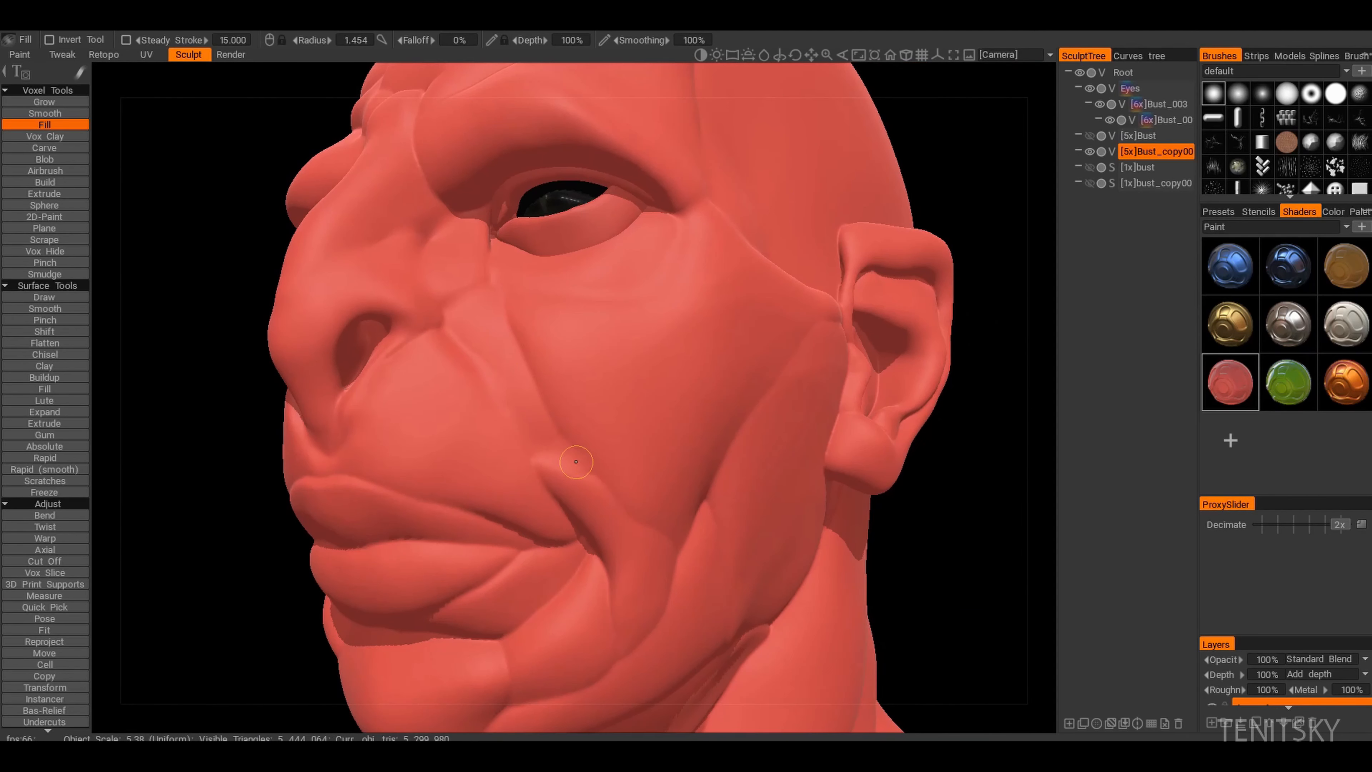
mouse_move(549, 402)
alt+mouse_down()
mouse_move(505, 328)
mouse_move(576, 399)
mouse_move(522, 414)
mouse_move(583, 395)
mouse_move(606, 433)
alt+mouse_up()
mouse_move(606, 432)
alt+mouse_down()
mouse_move(664, 419)
mouse_move(600, 441)
mouse_move(613, 481)
mouse_move(715, 401)
alt+mouse_up()
shift+drag(634, 370, 600, 417)
mouse_move(600, 417)
alt+mouse_down()
mouse_move(573, 450)
mouse_move(610, 399)
mouse_move(636, 438)
alt+mouse_up()
Step: Fill and smooth the seams under the jaw and where it meets the neck with brush radius 3.644
alt+drag(637, 439, 526, 485)
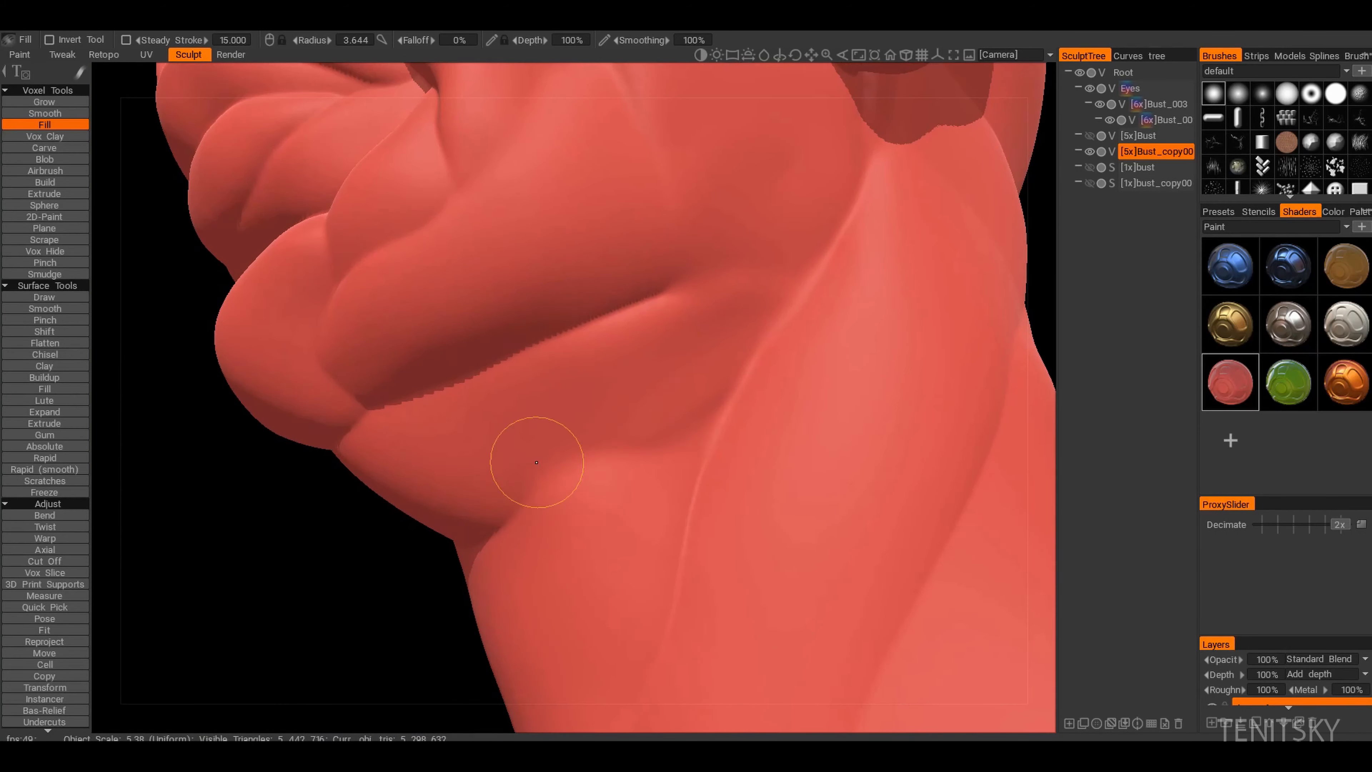
mouse_move(576, 443)
alt+mouse_down()
mouse_move(512, 481)
mouse_move(505, 453)
alt+mouse_up()
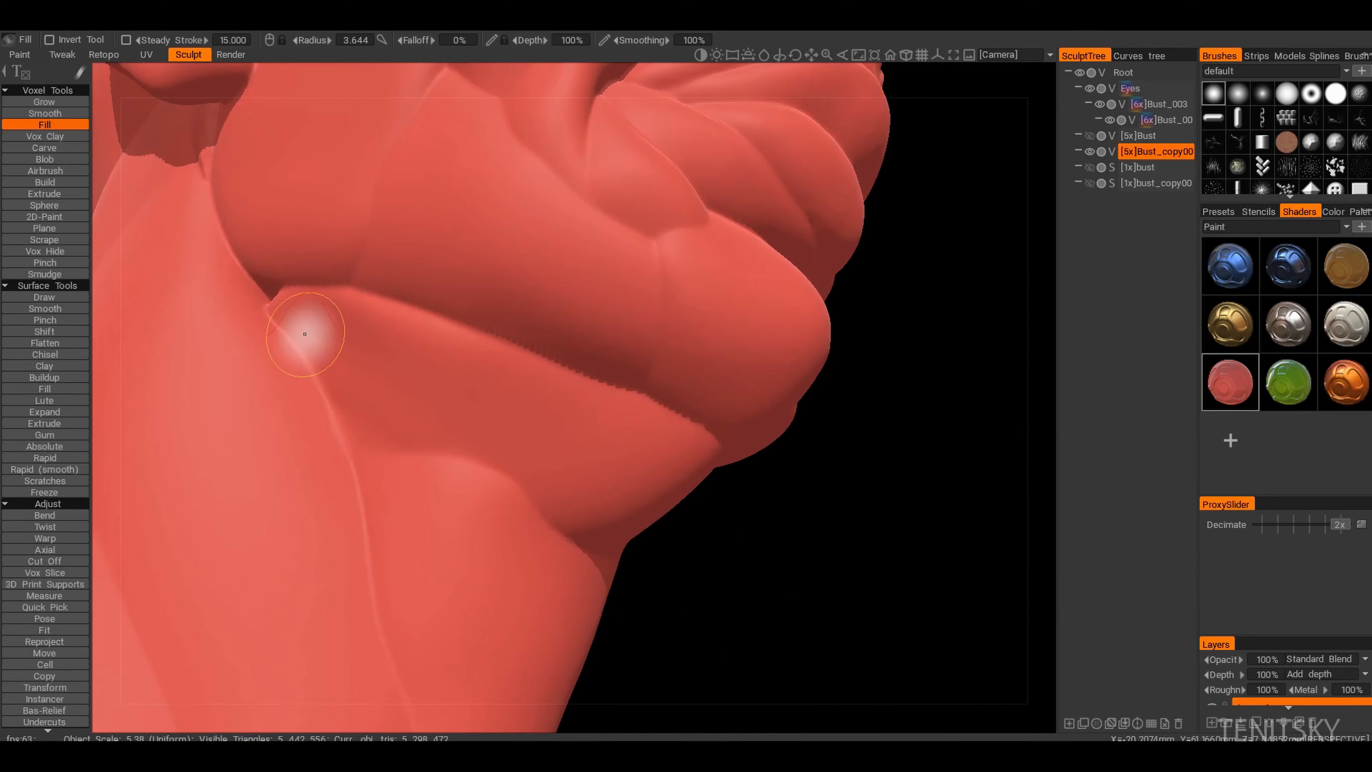
drag(387, 325, 409, 328)
alt+drag(408, 328, 368, 341)
shift+drag(275, 346, 289, 359)
mouse_move(289, 359)
alt+mouse_down()
mouse_move(625, 319)
mouse_move(636, 266)
mouse_move(584, 362)
mouse_move(625, 369)
mouse_move(576, 393)
mouse_move(574, 432)
alt+mouse_up()
Step: Blend the seam between the cheek and the jaw using Fill with radius 2.271 and light smoothing
scroll(575, 394, down, 5)
alt+drag(432, 460, 525, 479)
scroll(525, 479, up, 4)
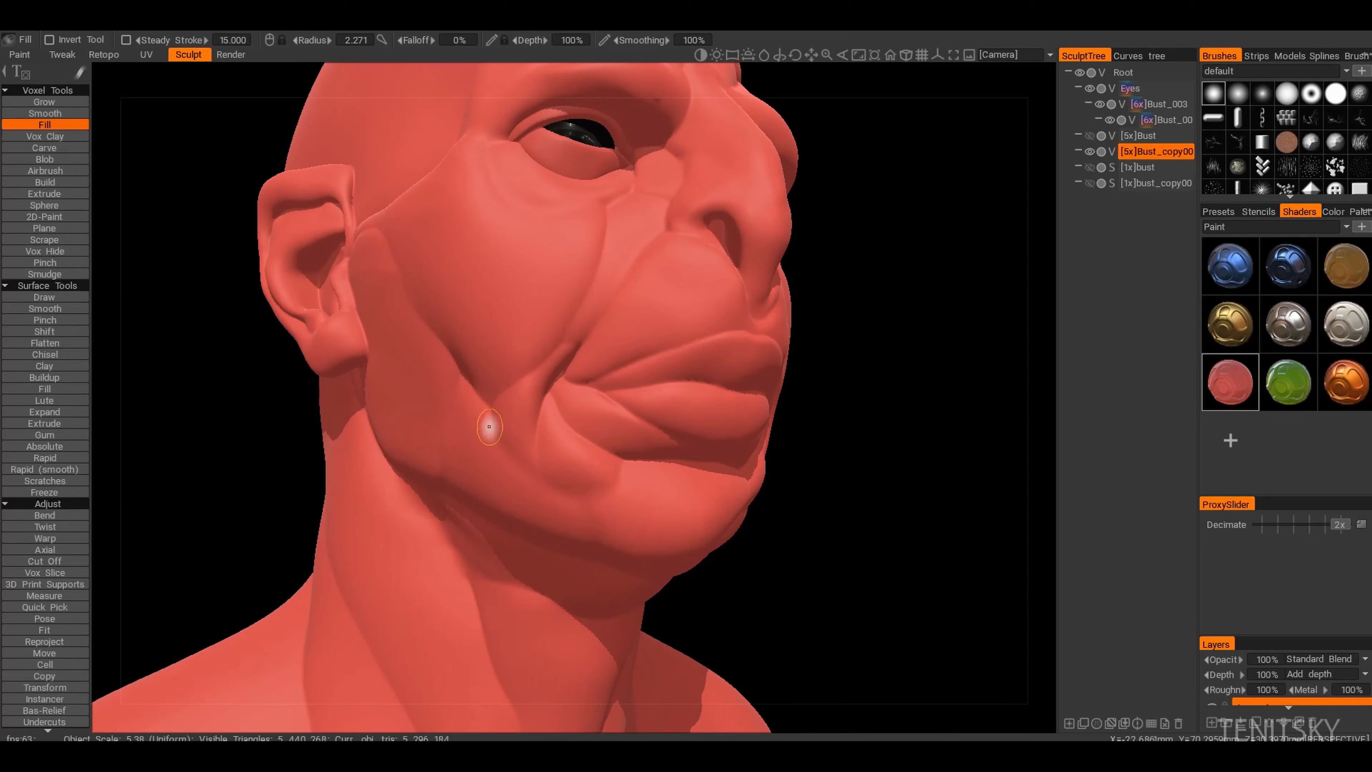
alt+drag(489, 426, 540, 440)
right_drag(443, 345, 459, 346)
drag(459, 346, 464, 384)
shift+drag(418, 489, 421, 492)
Step: Fill the folds between the mouth corners and the chin with radius 3.702 and depth 86%
mouse_move(421, 491)
alt+mouse_down()
mouse_move(435, 449)
mouse_move(567, 439)
mouse_move(744, 471)
alt+mouse_up()
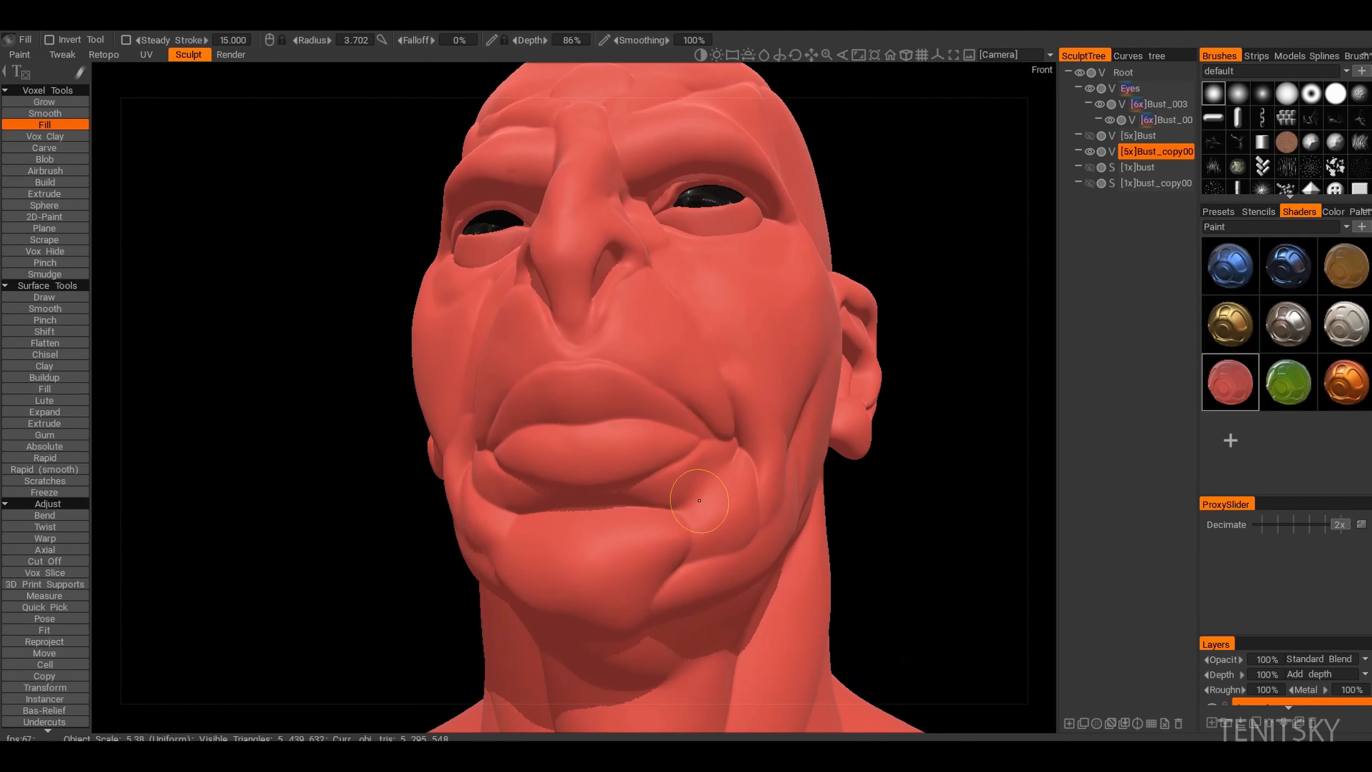
alt+drag(507, 420, 572, 400)
right_drag(562, 533, 548, 533)
drag(548, 533, 692, 535)
mouse_move(691, 535)
alt+mouse_down()
mouse_move(513, 522)
mouse_move(497, 481)
alt+mouse_up()
Step: Blend the cheek folds and the area beside the nose bridge using Fill, with radii 4.448 and 3.387
alt+drag(765, 582, 515, 437)
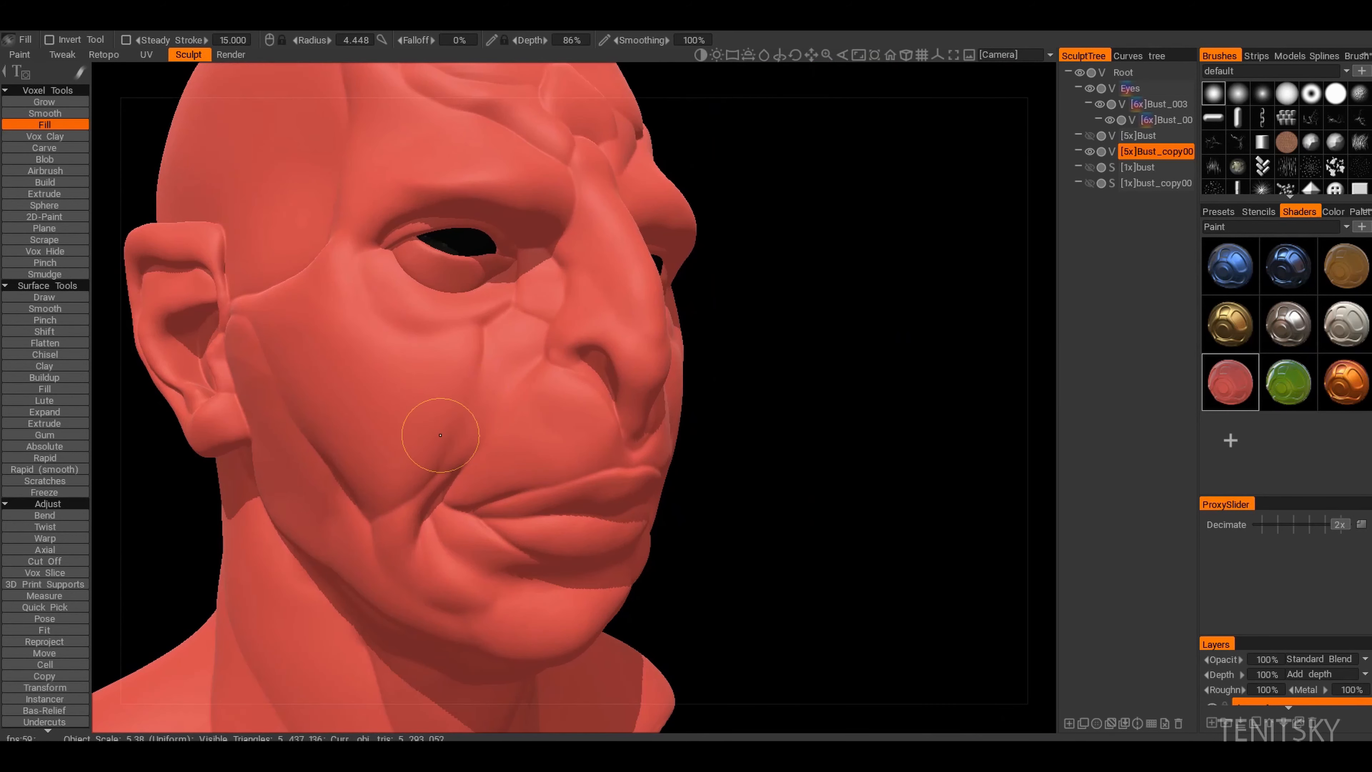
alt+drag(527, 284, 605, 429)
right_drag(605, 429, 628, 430)
alt+drag(628, 430, 486, 427)
key(m)
mouse_move(565, 400)
alt+mouse_down()
mouse_move(524, 422)
mouse_move(564, 398)
mouse_move(509, 466)
mouse_move(536, 429)
mouse_move(599, 396)
mouse_move(582, 444)
mouse_move(505, 459)
mouse_move(567, 466)
mouse_move(523, 416)
mouse_move(591, 405)
mouse_move(569, 447)
mouse_move(581, 413)
alt+mouse_up()
key(ctrl+f)
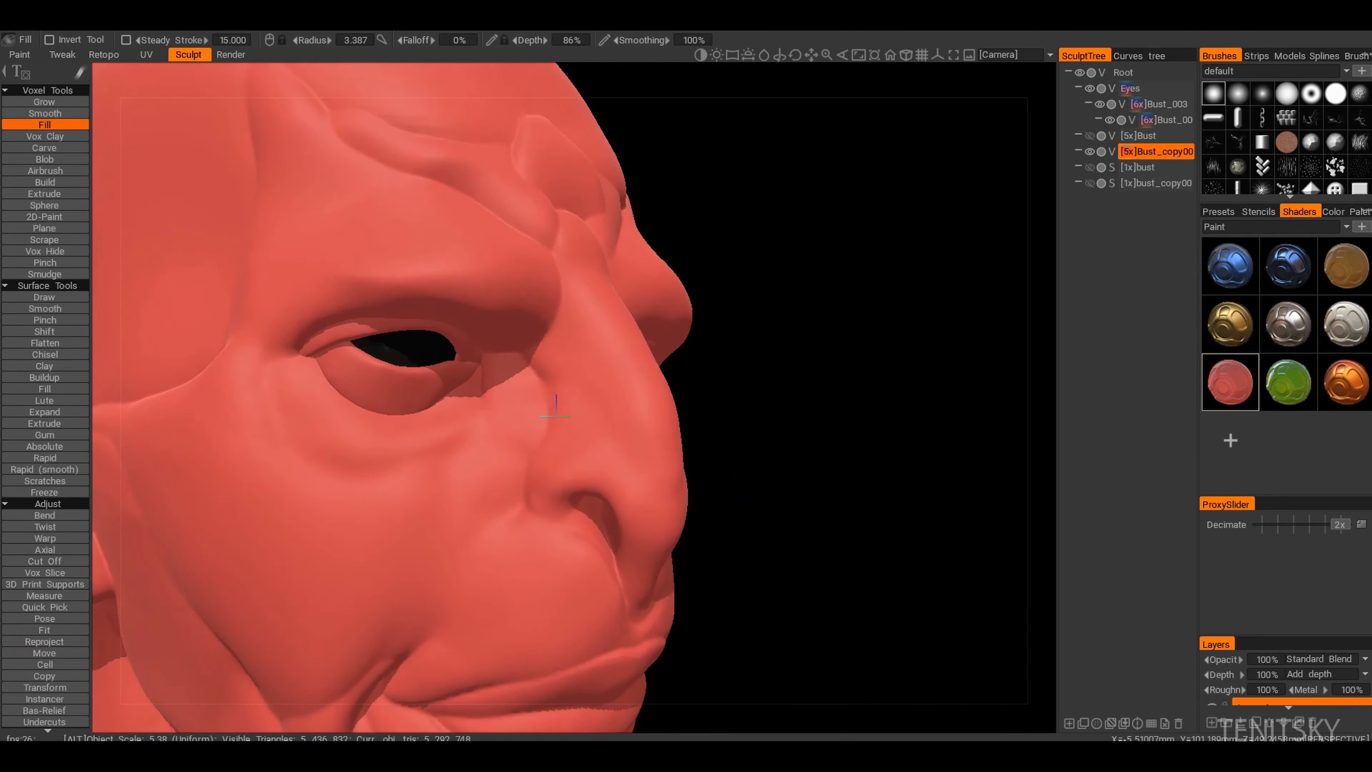
Step: Even out the remaining cheek and mouth folds from the front using Fill with radius 4.882
alt+right_drag(581, 413, 514, 383)
alt+drag(514, 383, 690, 408)
alt+right_drag(689, 407, 617, 446)
mouse_move(633, 452)
alt+mouse_down()
mouse_move(476, 413)
mouse_move(526, 432)
mouse_move(433, 344)
mouse_move(527, 476)
mouse_move(484, 480)
alt+mouse_up()
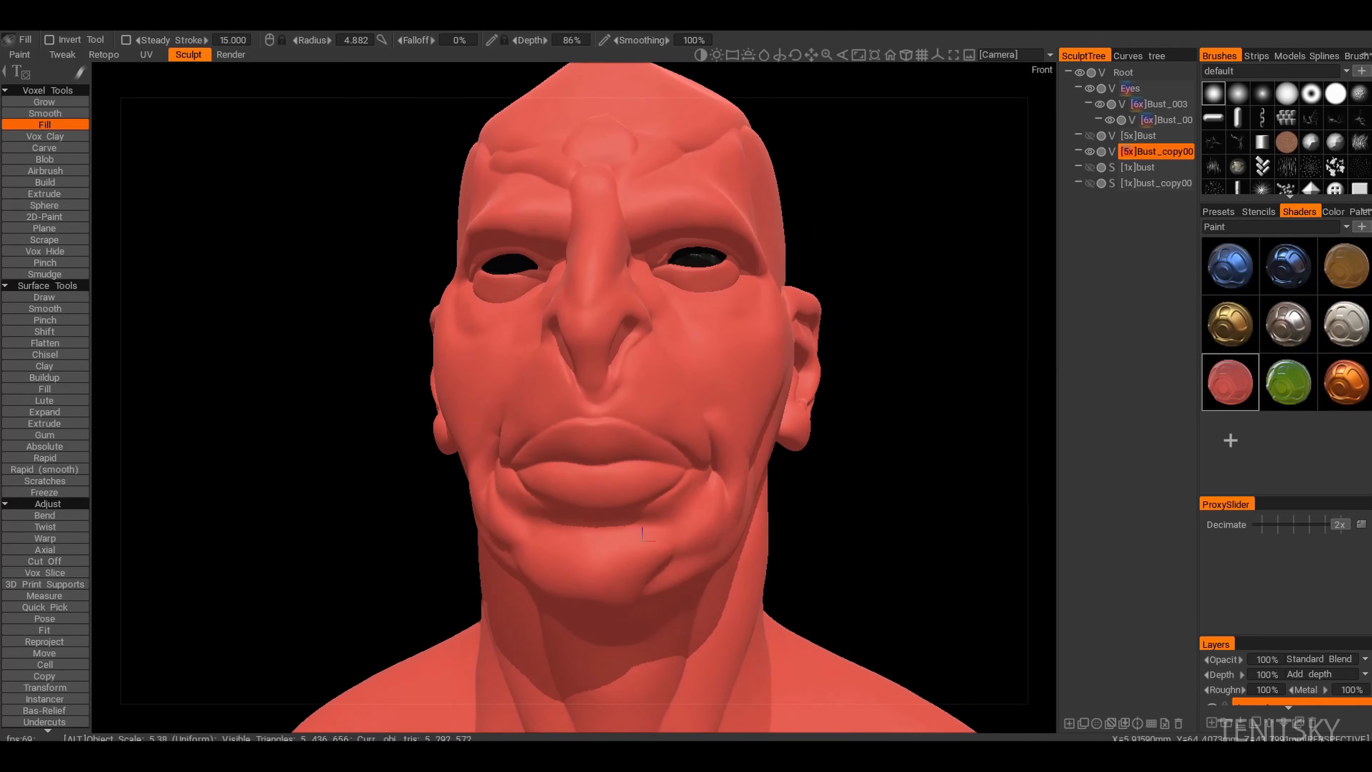
mouse_move(642, 532)
alt+mouse_down()
mouse_move(585, 464)
mouse_move(443, 465)
mouse_move(398, 536)
mouse_move(514, 435)
mouse_move(450, 379)
alt+mouse_up()
Step: Fill the seams between the jawline and the side of the neck with brush radius 2.860
alt+drag(404, 337, 611, 468)
alt+drag(375, 476, 704, 406)
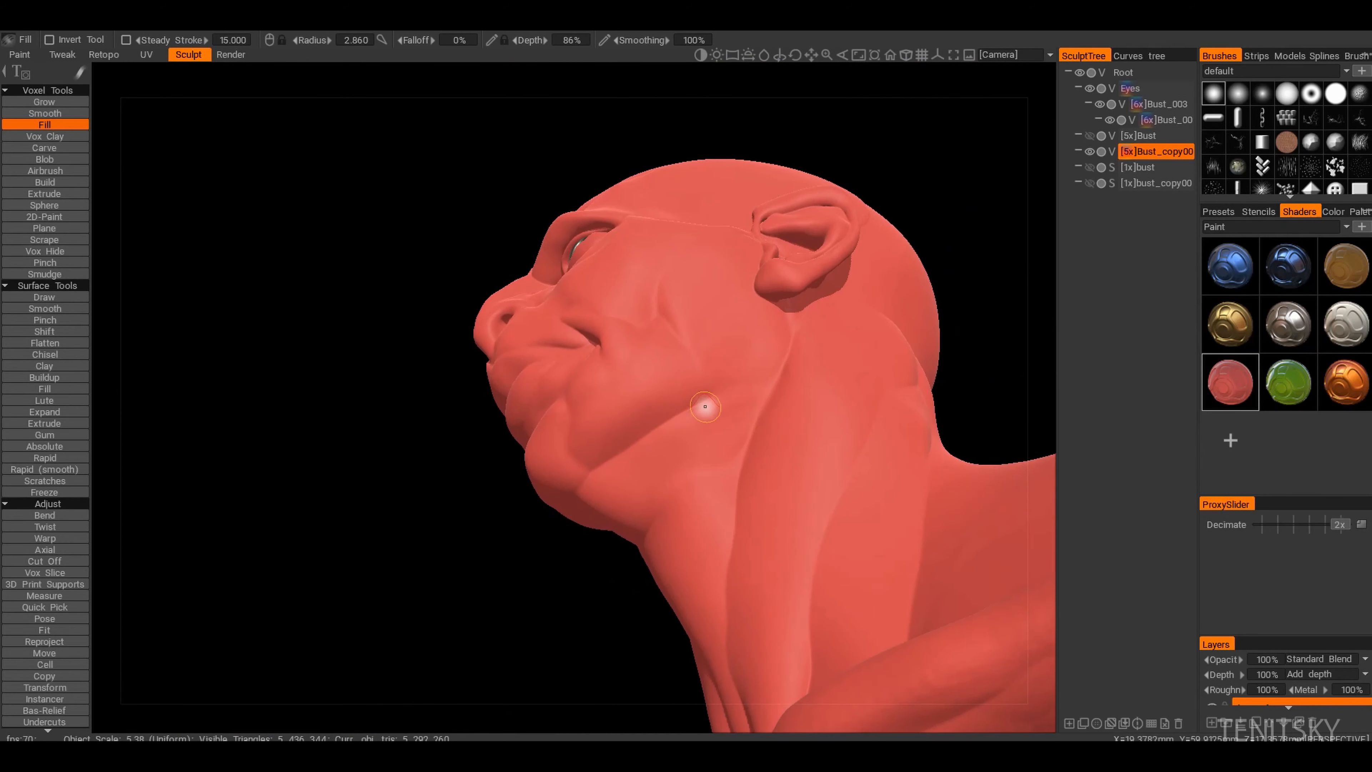
alt+drag(578, 485, 546, 502)
alt+right_drag(545, 503, 517, 442)
Step: Blend the seams in front of the ear and across the temple using Fill with radii 1.817 and 3.386
alt+drag(486, 358, 524, 363)
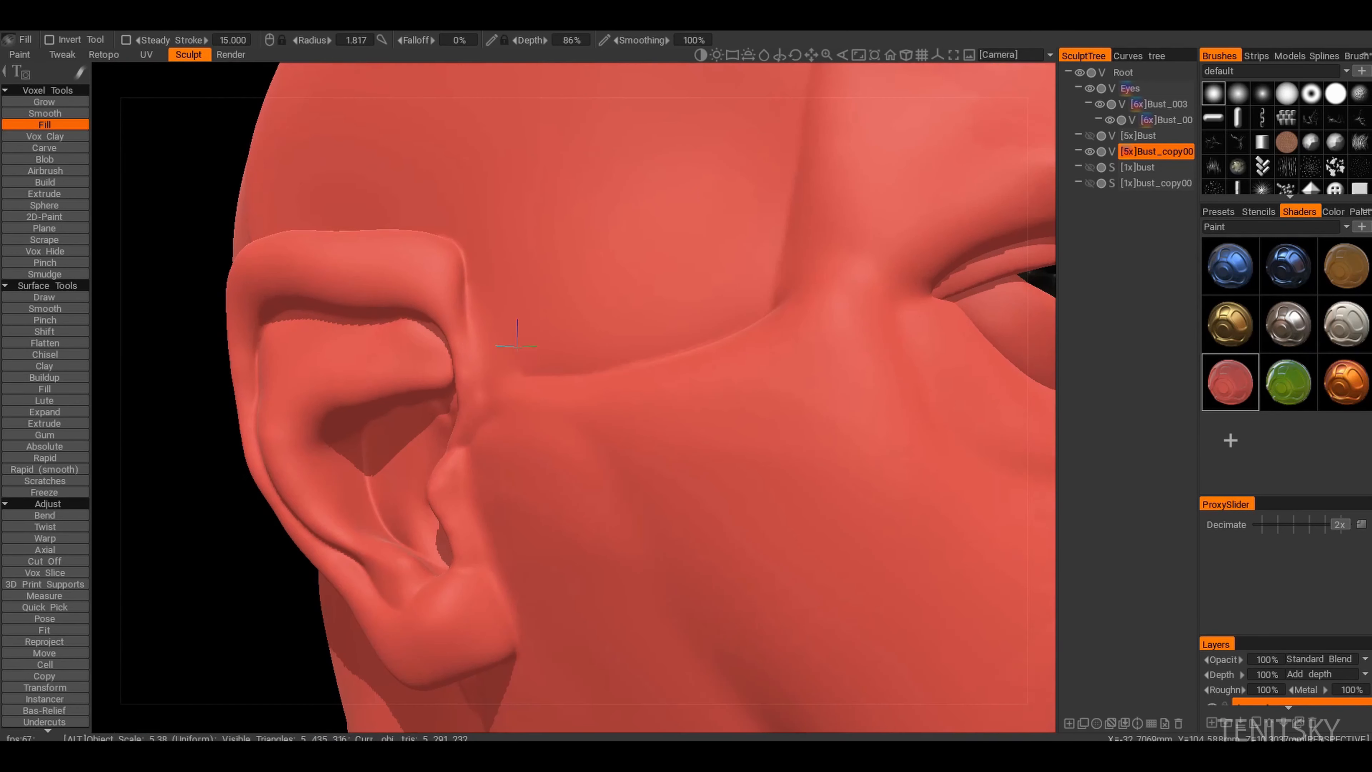
alt+right_drag(525, 363, 518, 404)
alt+drag(551, 380, 657, 396)
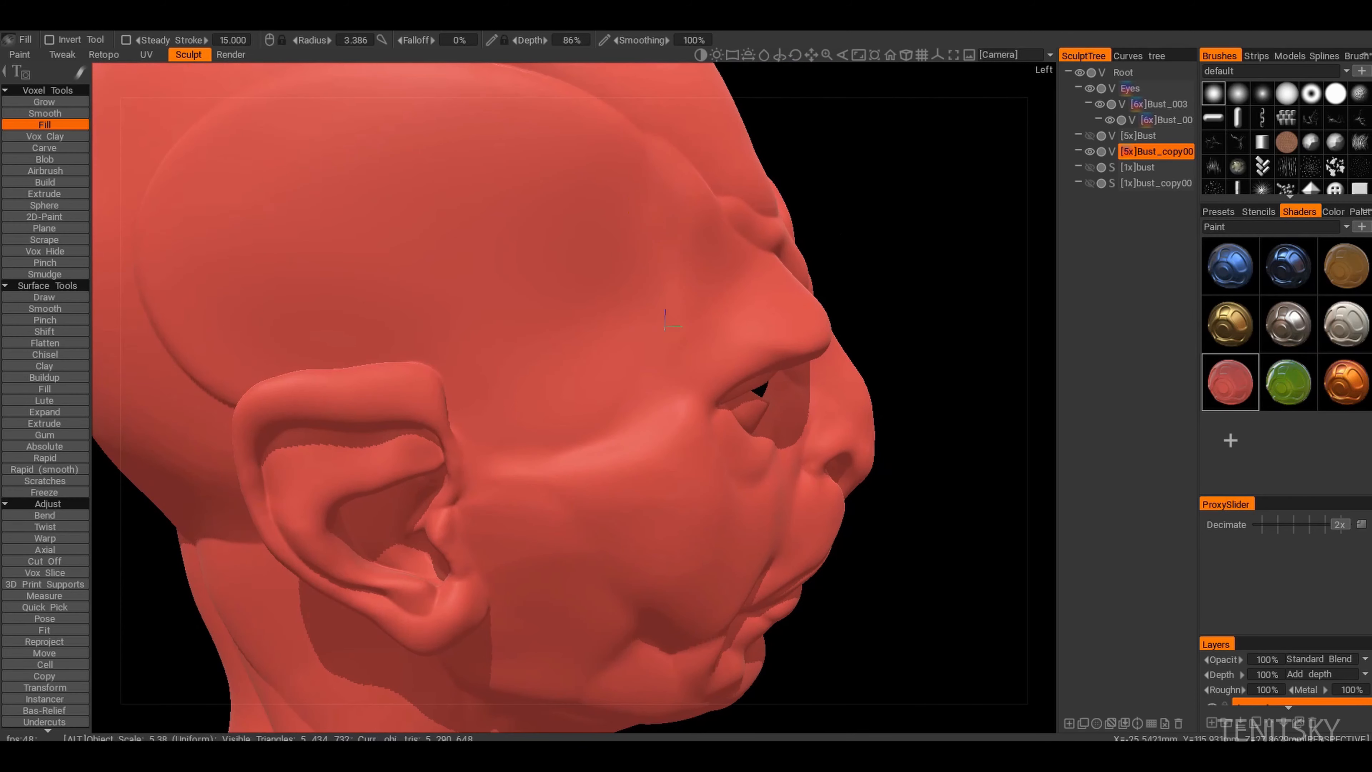
alt+drag(665, 319, 554, 546)
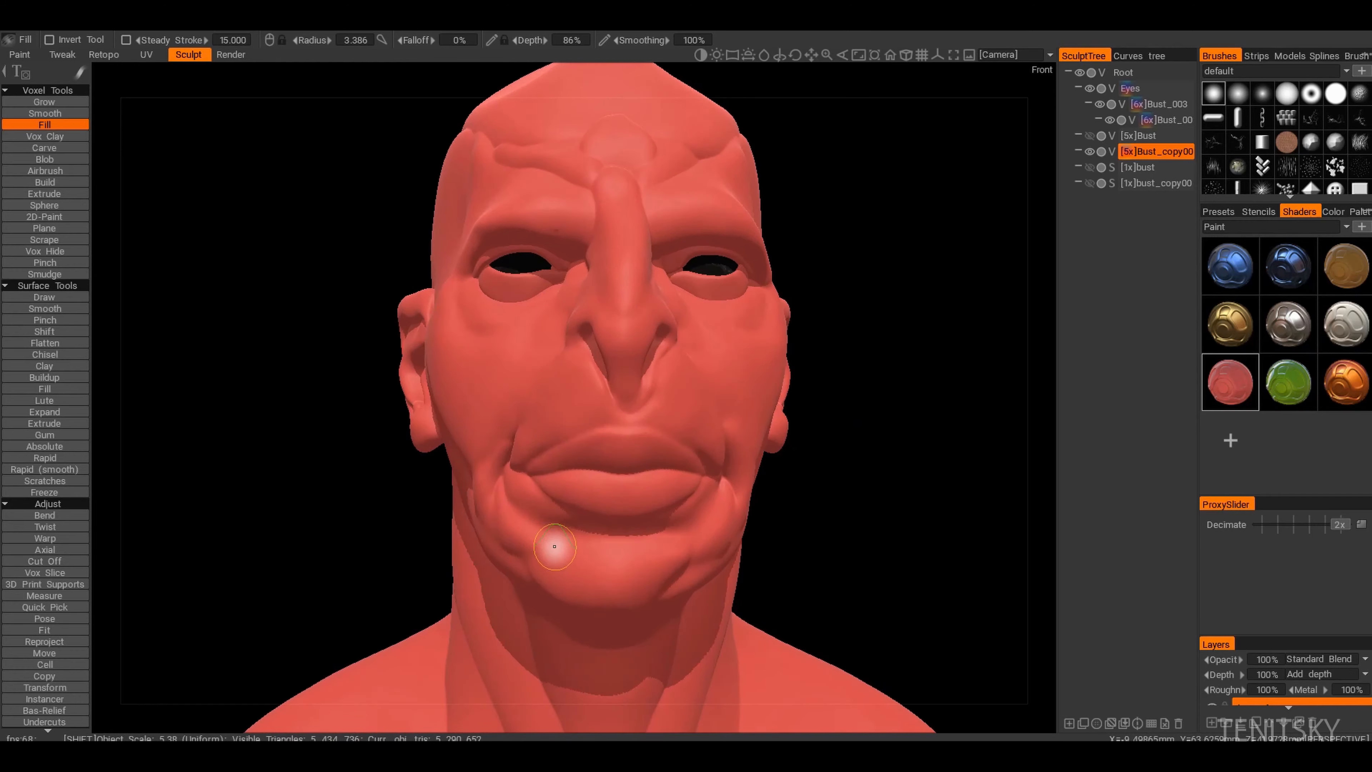
Step: Soften the folds of the forehead and brow using Fill with radius 2.472
mouse_move(540, 441)
alt+mouse_down()
mouse_move(573, 432)
mouse_move(540, 427)
mouse_move(526, 318)
mouse_move(851, 291)
mouse_move(637, 315)
mouse_move(568, 397)
mouse_move(666, 384)
alt+mouse_up()
alt+drag(525, 355, 593, 383)
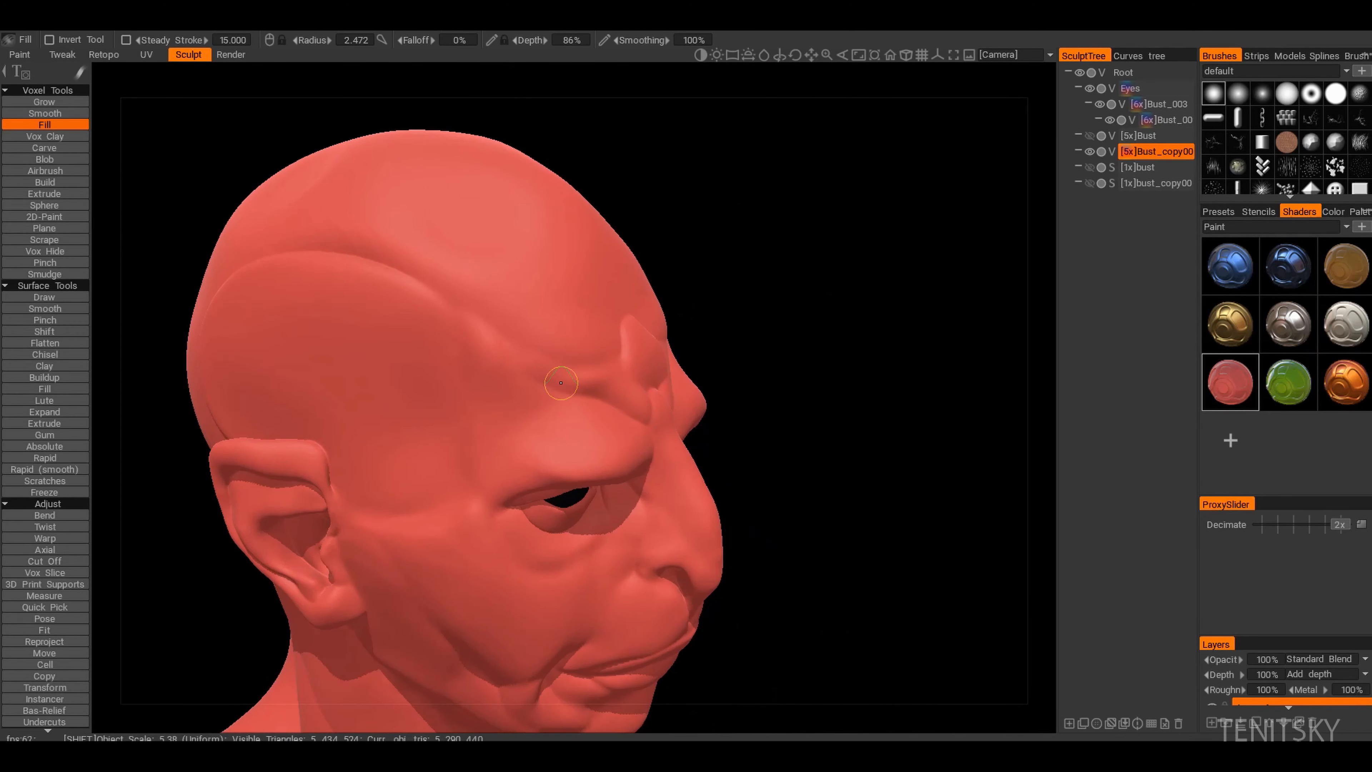
alt+drag(491, 385, 539, 387)
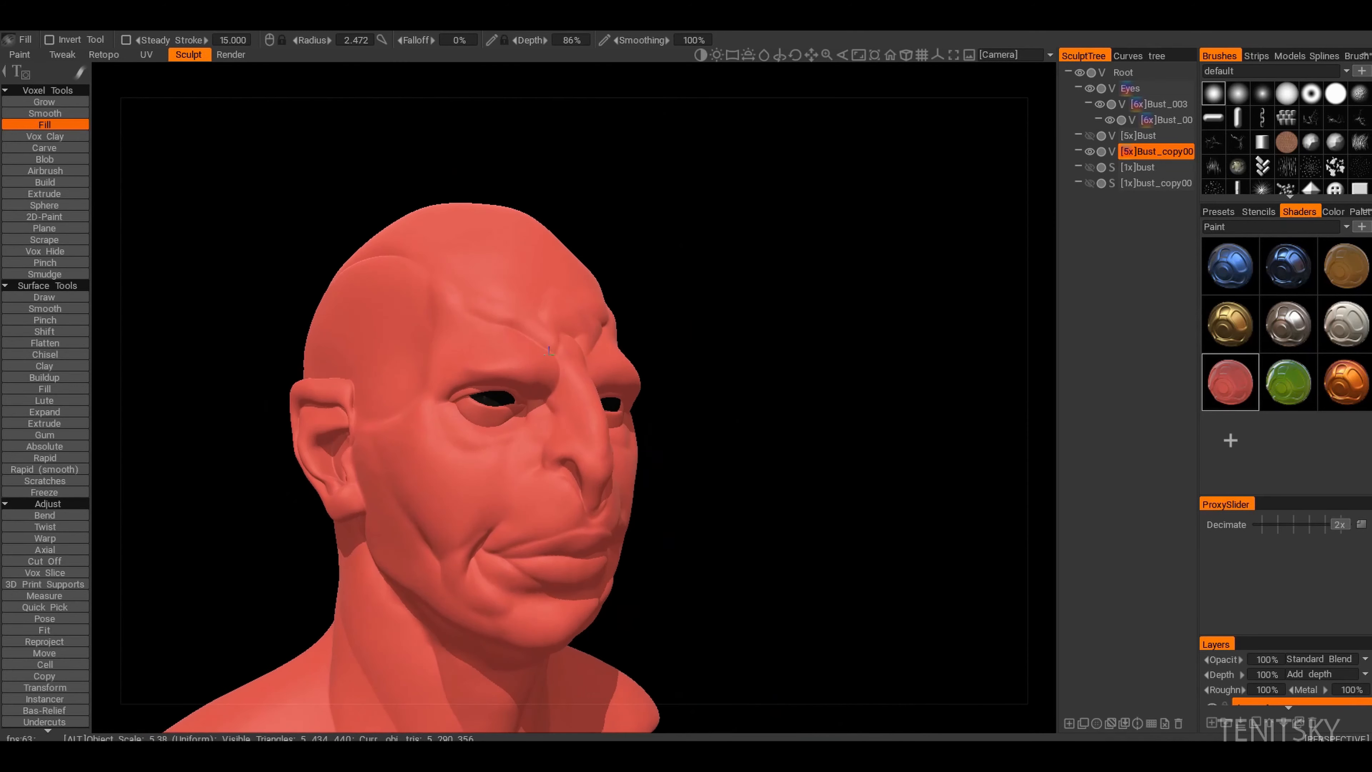
Step: Fill the creases around the lower lip and mouth corner with brush radius 1.643
mouse_move(549, 350)
alt+mouse_down()
mouse_move(587, 404)
mouse_move(619, 373)
alt+mouse_up()
alt+right_drag(618, 373, 604, 427)
mouse_move(605, 427)
alt+mouse_down()
mouse_move(546, 446)
mouse_move(588, 450)
alt+mouse_up()
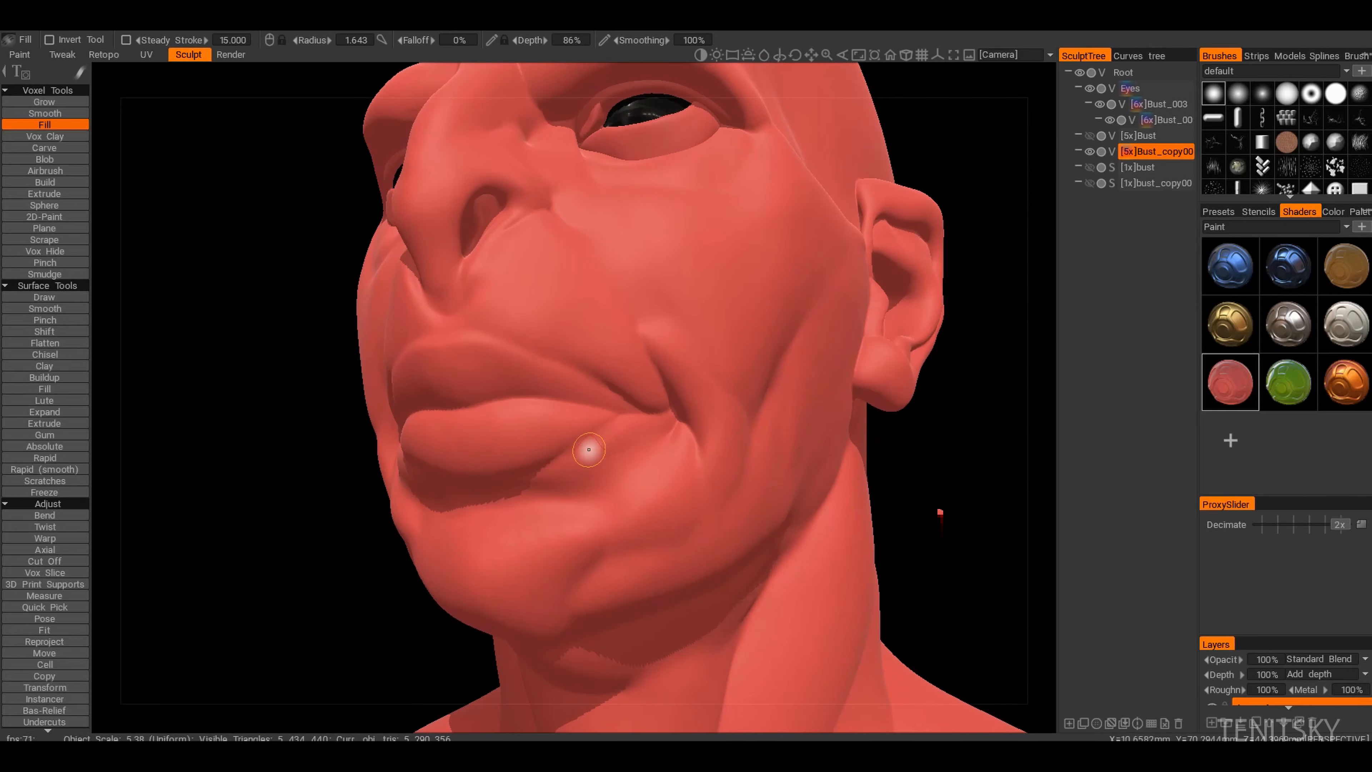
alt+drag(499, 481, 697, 454)
alt+right_drag(697, 454, 670, 487)
Step: Sharpen the crease at the mouth corner using the surface Pinch brush with radius 1.742 and depth 143%
click(44, 320)
alt+drag(421, 399, 411, 406)
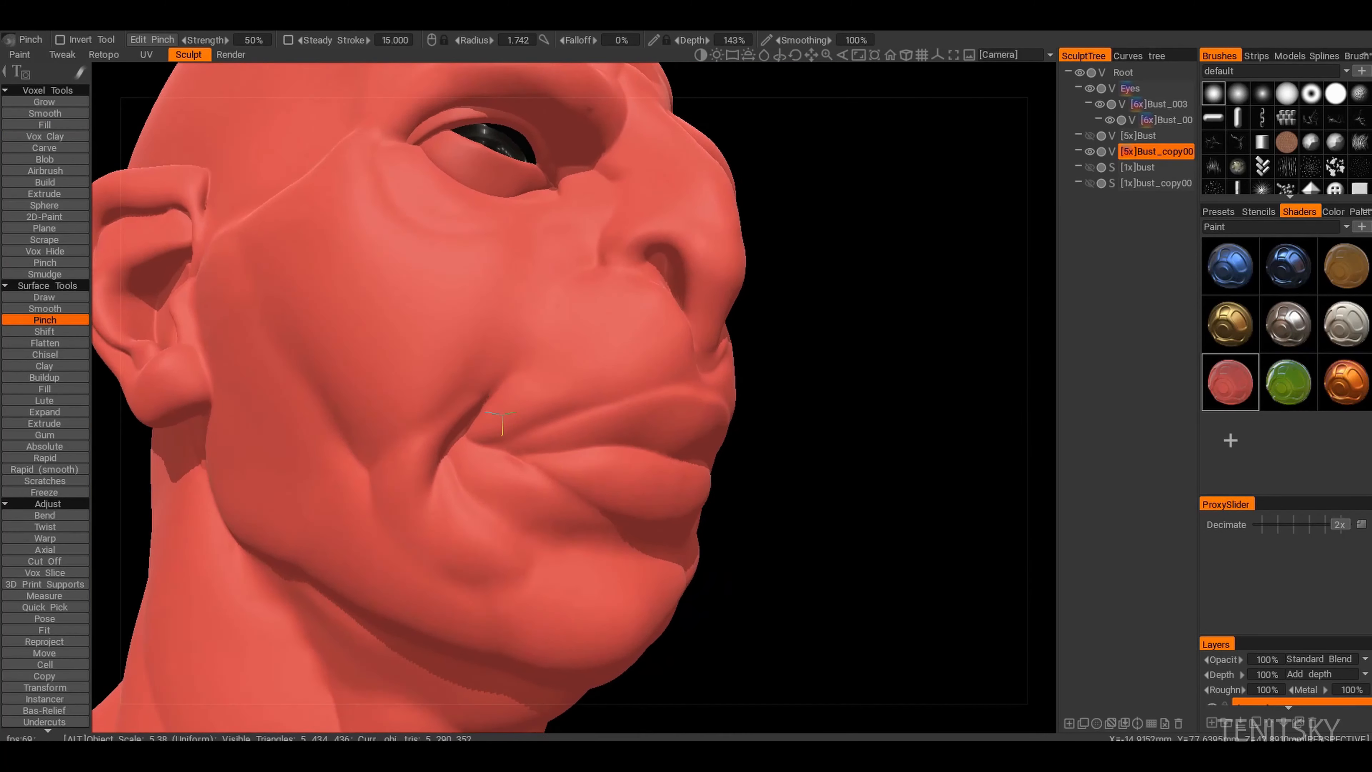
alt+right_drag(410, 406, 423, 472)
Step: Pinch the line between the lips from below with brush radius 0.931
alt+drag(449, 490, 557, 502)
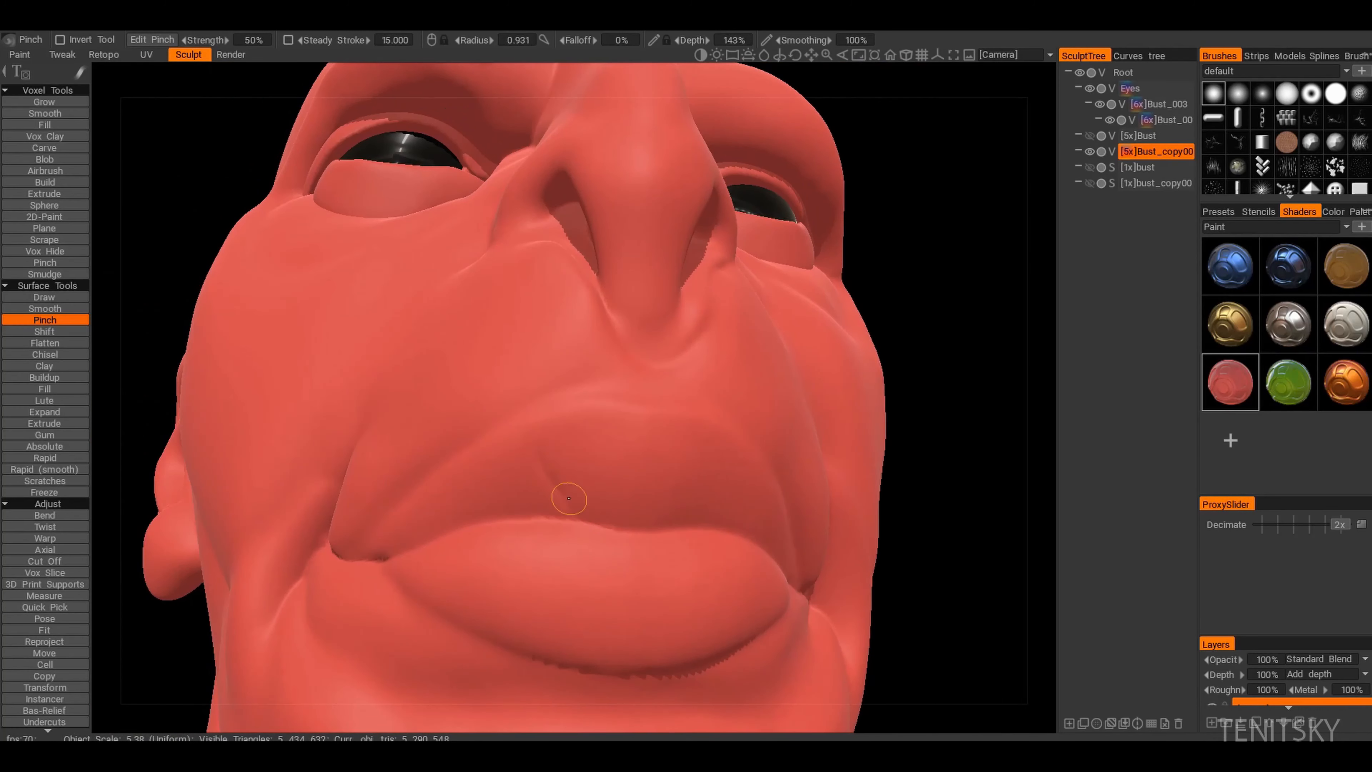
right_drag(551, 476, 673, 499)
alt+drag(674, 500, 650, 481)
alt+right_drag(650, 481, 540, 530)
mouse_move(541, 529)
alt+mouse_down()
mouse_move(555, 505)
mouse_move(707, 487)
mouse_move(696, 421)
alt+mouse_up()
Step: Pinch the crease above the upper eyelid from below, starting with radius 1.486 and depth 169%
alt+right_drag(486, 465, 374, 374)
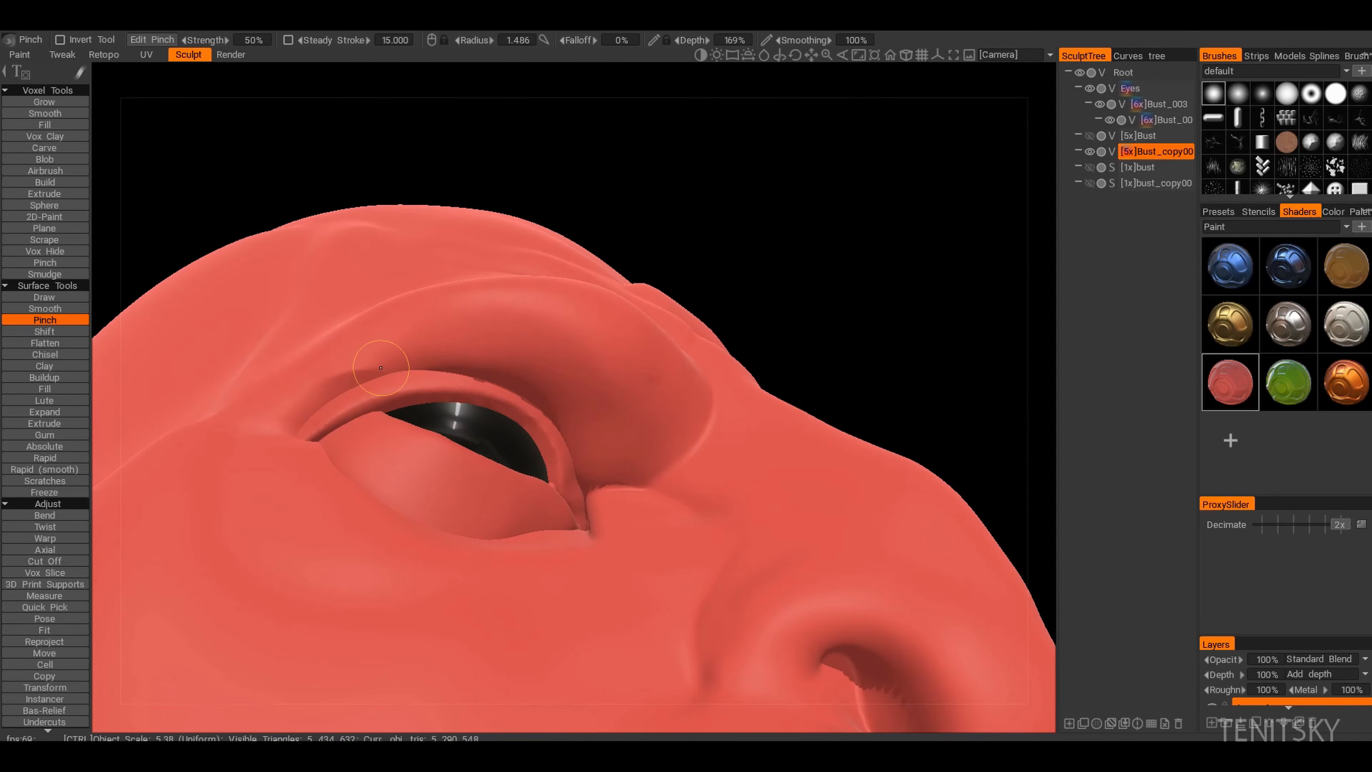
alt+drag(359, 376, 508, 427)
alt+right_drag(508, 427, 496, 389)
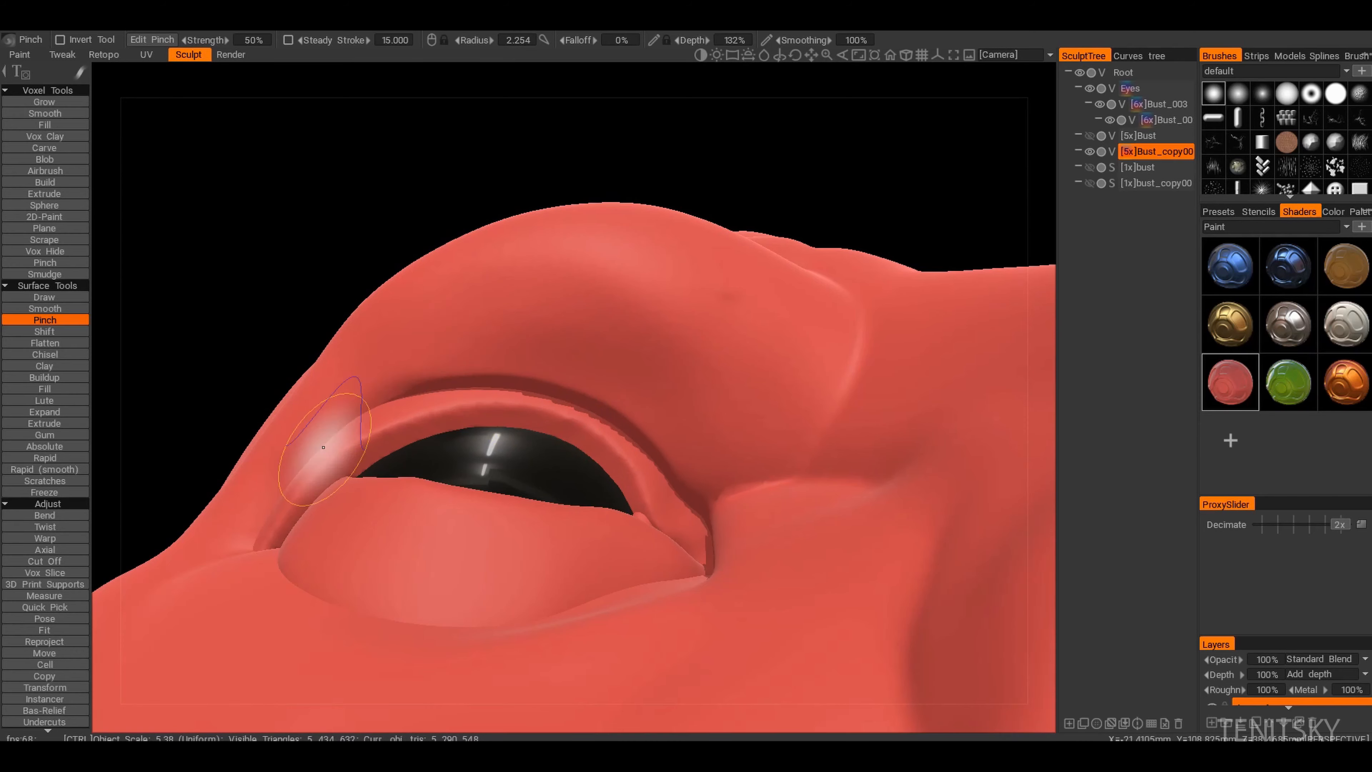
alt+drag(441, 379, 282, 378)
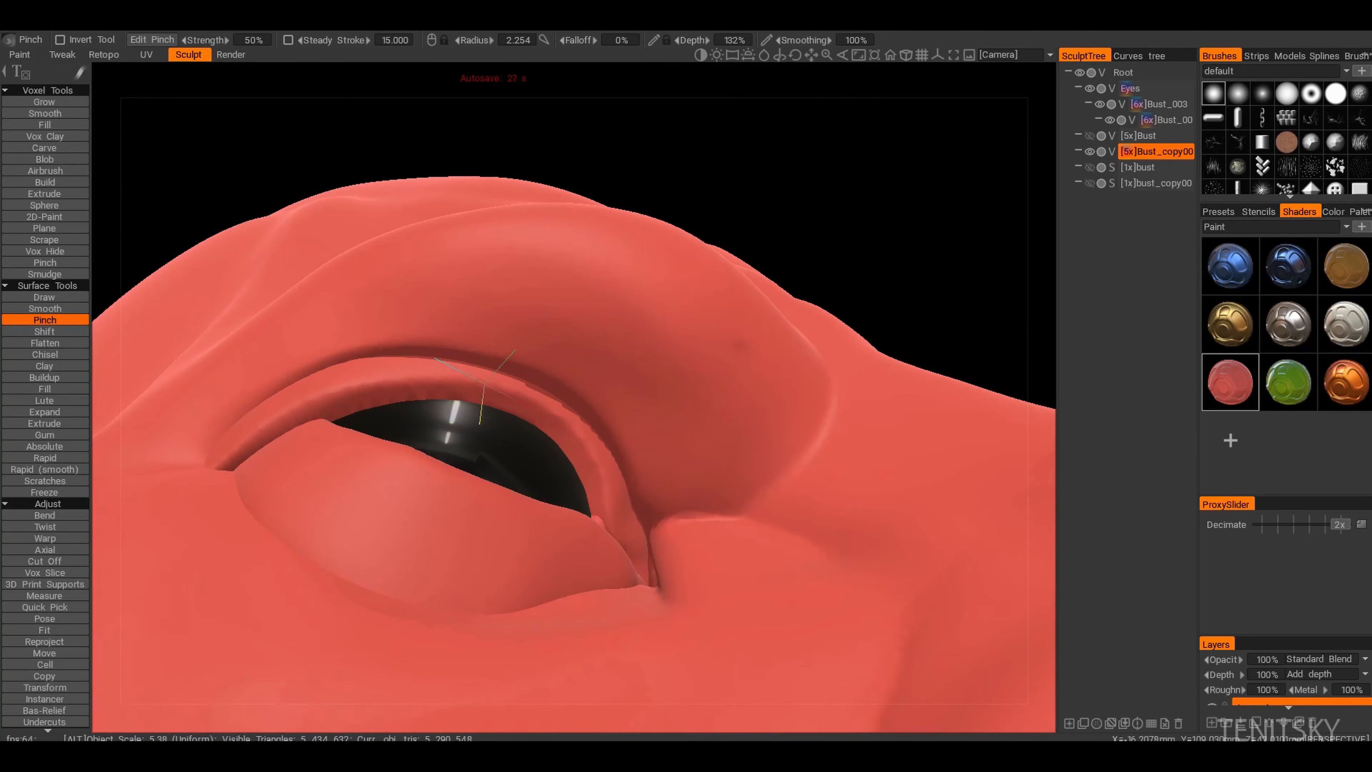
Step: Pinch the crease above the upper eyelid towards both eye corners with radius 2.254 and depth 132%
alt+right_drag(484, 384, 551, 427)
alt+drag(551, 427, 459, 432)
alt+right_drag(459, 432, 396, 391)
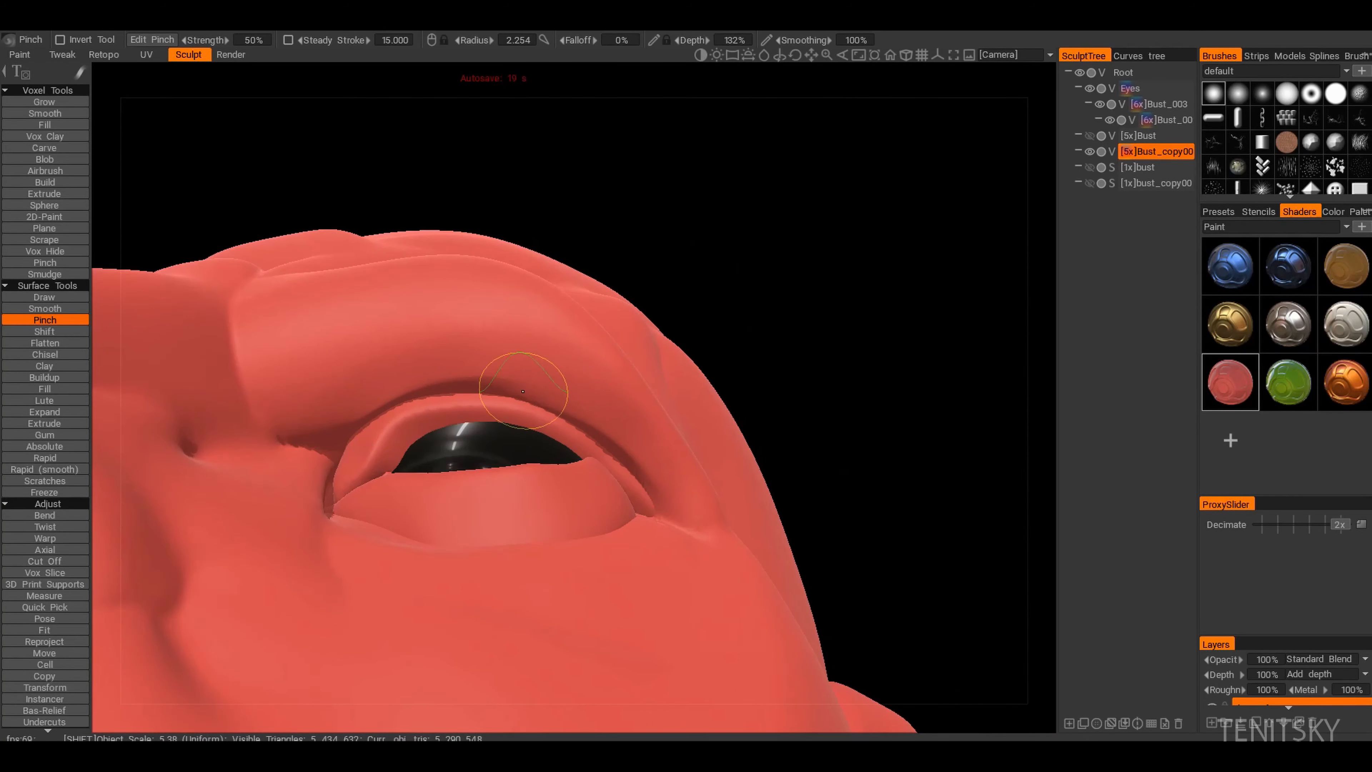
mouse_move(642, 403)
alt+mouse_down()
mouse_move(668, 457)
mouse_move(651, 379)
alt+mouse_up()
alt+right_drag(593, 407, 404, 376)
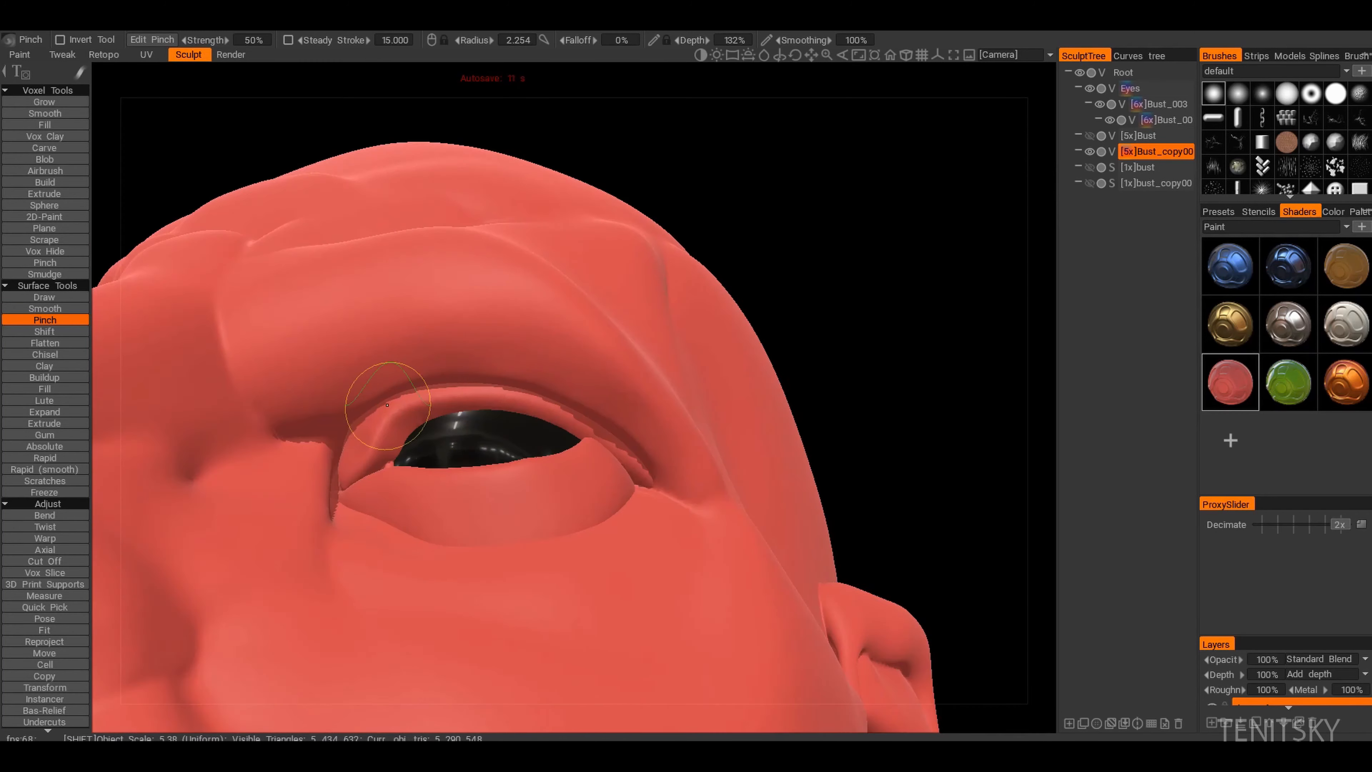
alt+drag(404, 377, 475, 460)
alt+right_drag(475, 460, 524, 371)
alt+drag(525, 371, 573, 443)
alt+right_drag(573, 443, 497, 385)
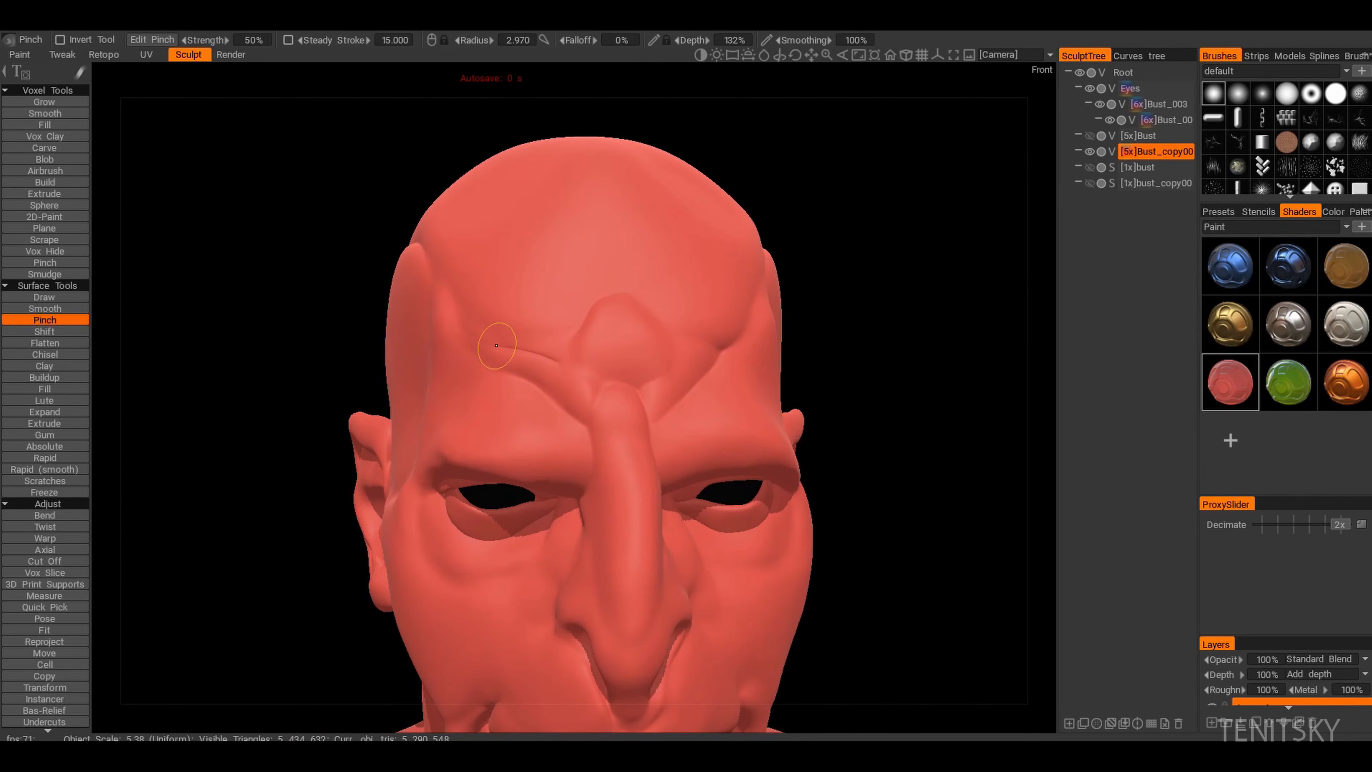
Step: Sharpen the forehead creases above the brows and nose bridge using Pinch with radius 2.970
alt+drag(555, 434, 473, 357)
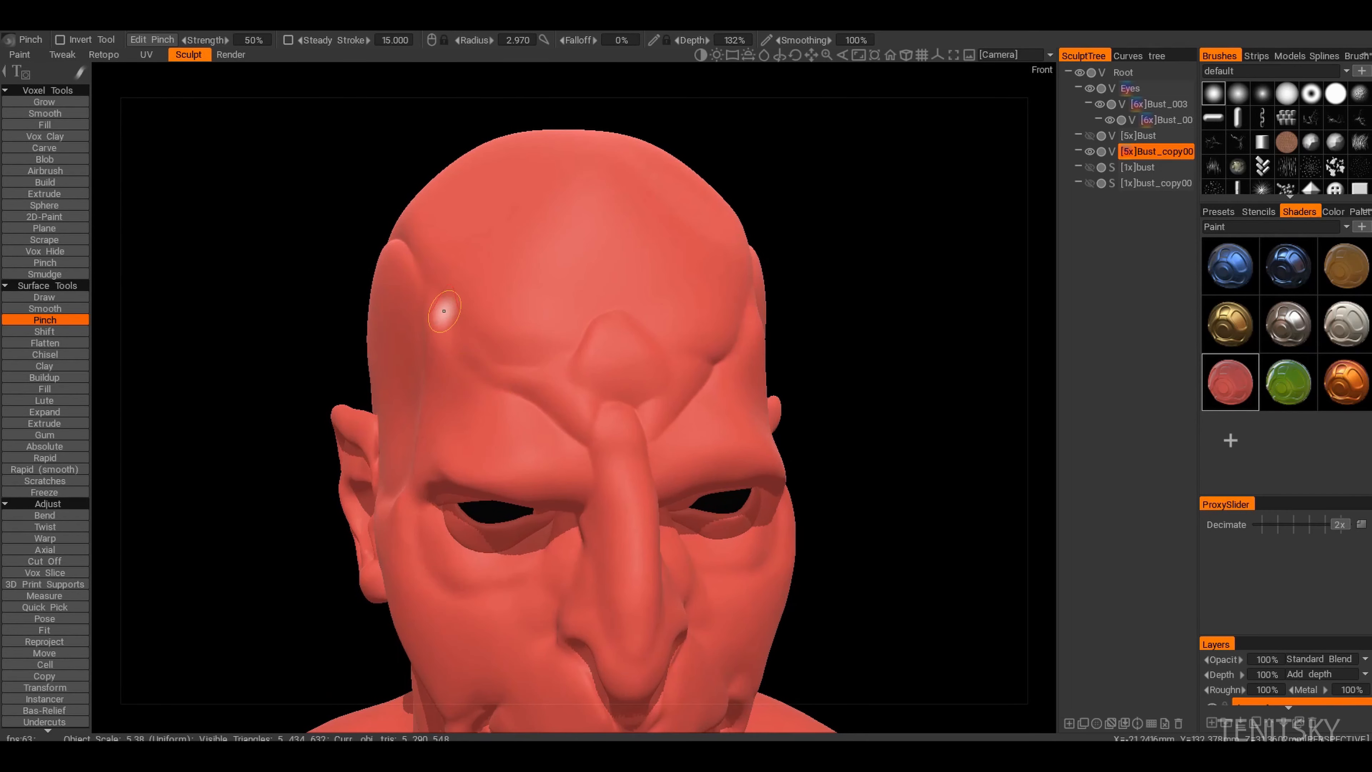
alt+drag(444, 311, 455, 331)
alt+drag(584, 353, 562, 303)
alt+right_drag(562, 302, 581, 356)
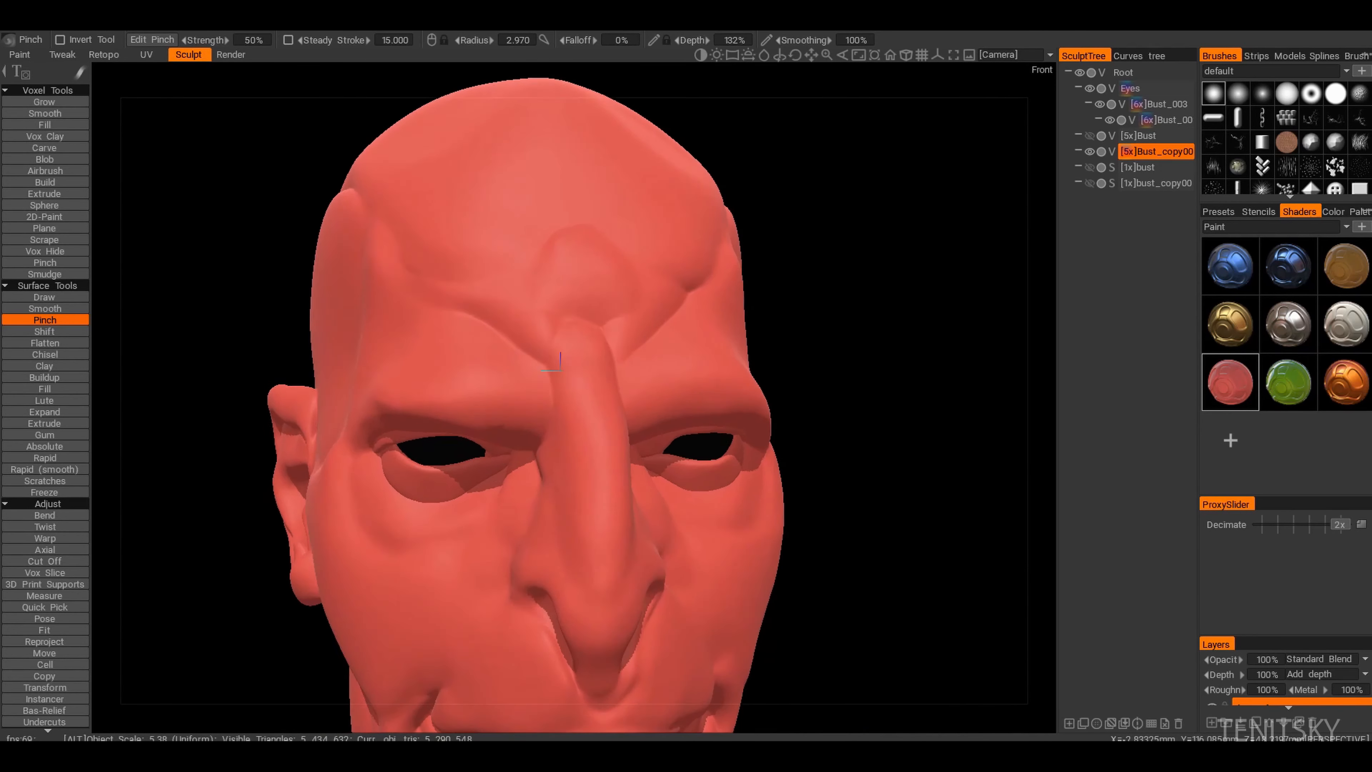
mouse_move(580, 356)
alt+mouse_down()
mouse_move(555, 385)
mouse_move(643, 406)
mouse_move(599, 352)
alt+mouse_up()
alt+right_drag(600, 352, 545, 437)
alt+drag(546, 438, 469, 411)
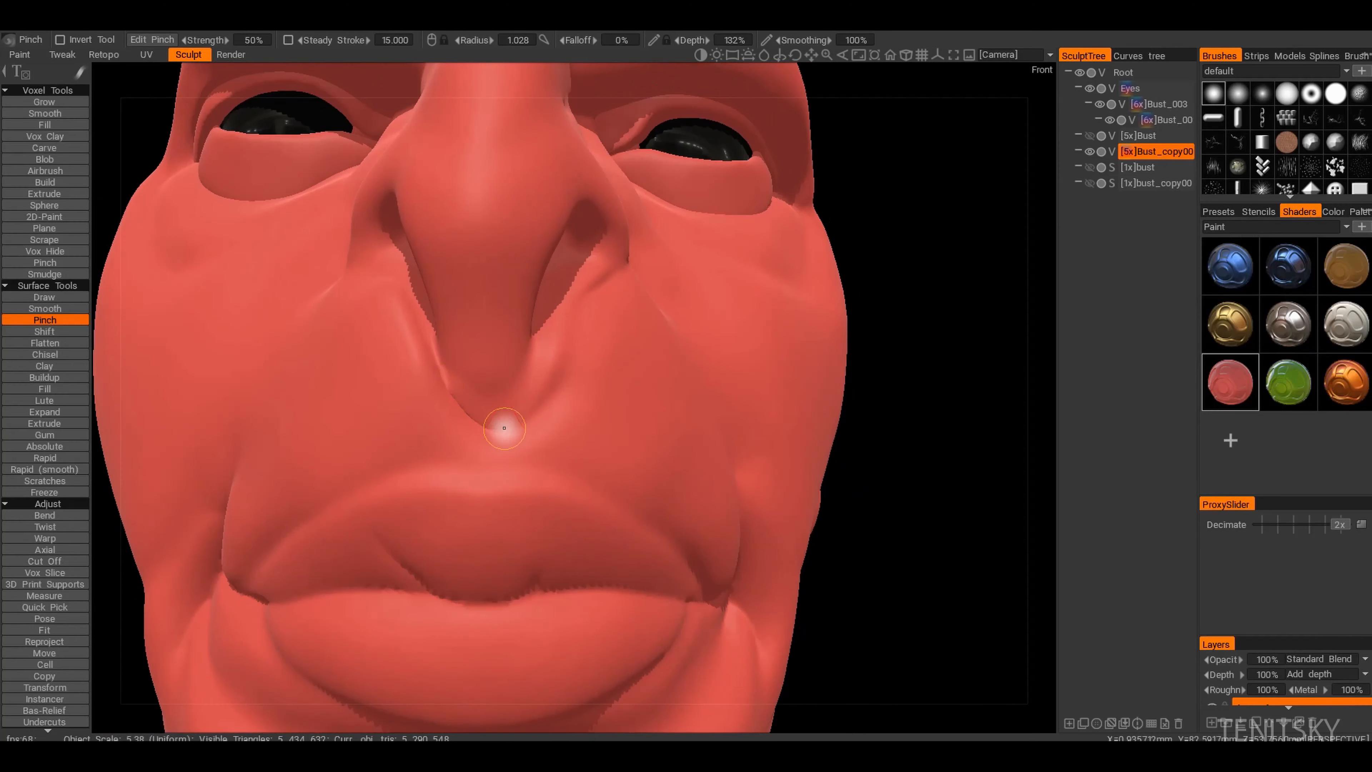
Step: Pinch the base of the nose and the lip contours, starting with radius 1.028 and raising depth to 206%
mouse_move(473, 486)
alt+mouse_down()
mouse_move(466, 506)
mouse_move(480, 506)
alt+mouse_up()
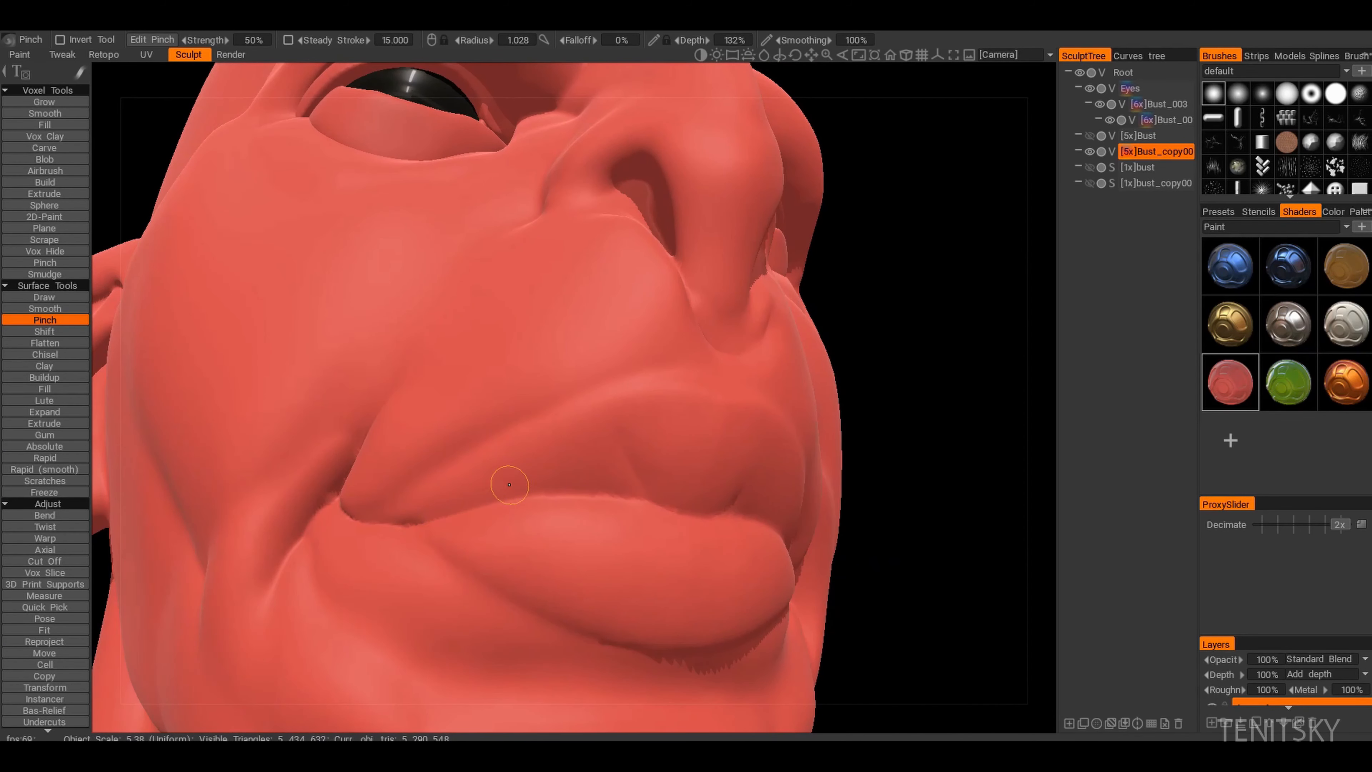
mouse_move(568, 497)
alt+mouse_down()
mouse_move(532, 449)
mouse_move(673, 471)
alt+mouse_up()
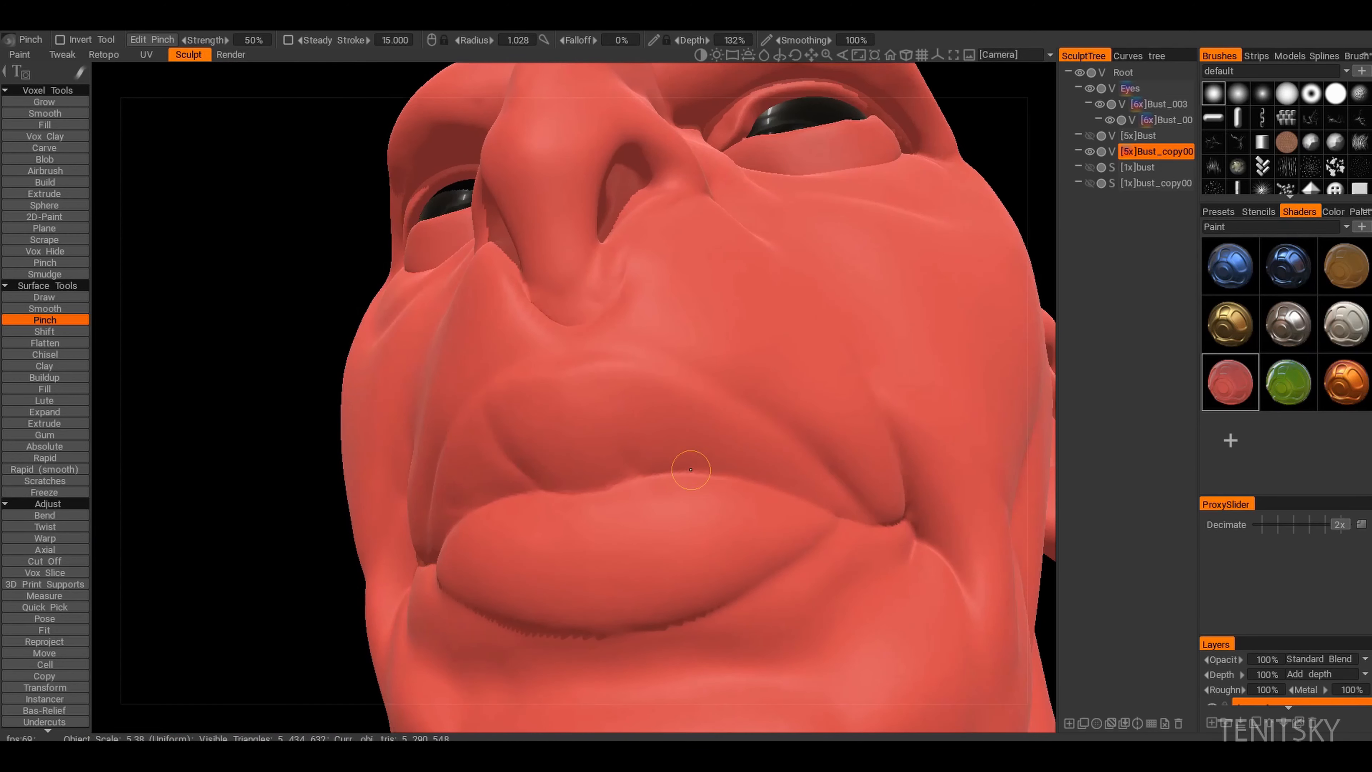
mouse_move(530, 410)
alt+mouse_down()
mouse_move(700, 425)
mouse_move(561, 469)
mouse_move(475, 466)
mouse_move(515, 460)
alt+mouse_up()
alt+drag(648, 451, 741, 432)
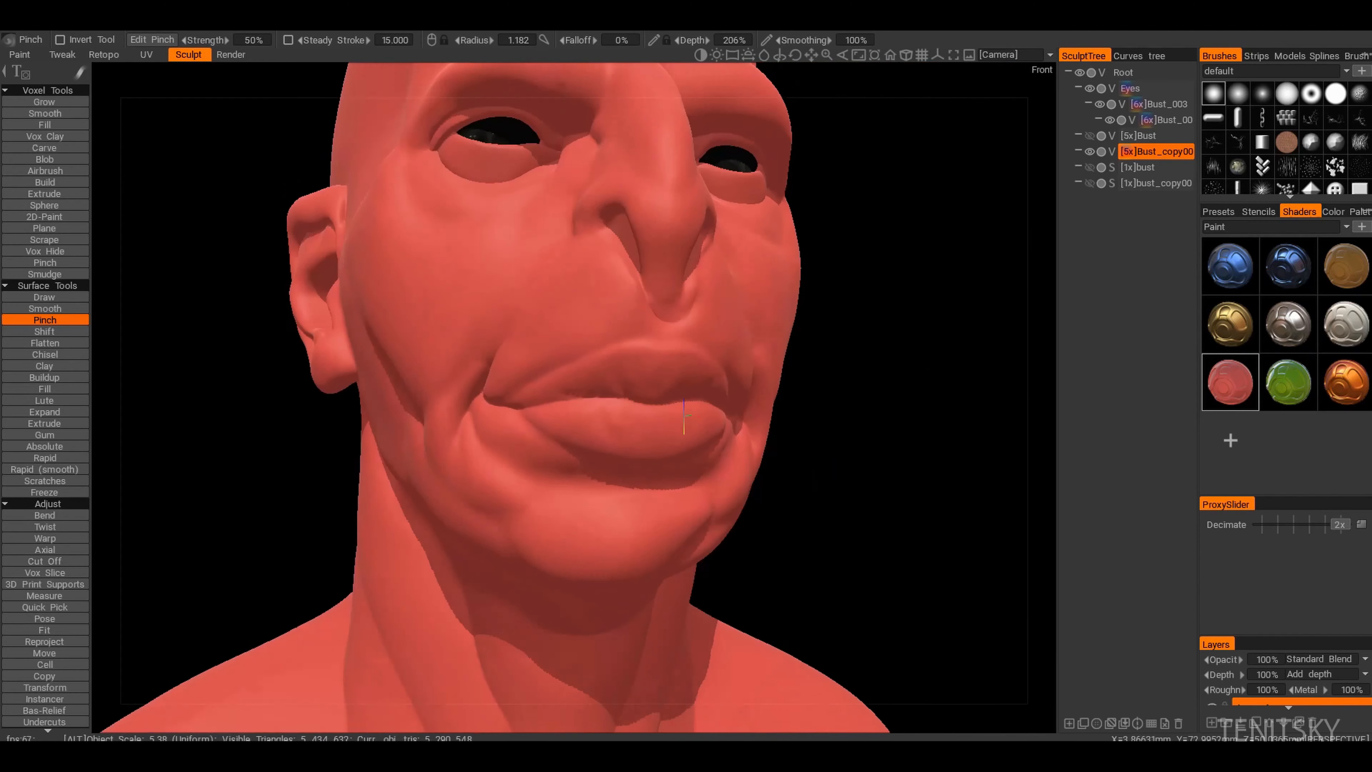
alt+right_drag(675, 422, 719, 402)
Step: Pinch the creases around the nostril wing and the fold running to the mouth corner with radius 1.285
alt+drag(567, 402, 539, 455)
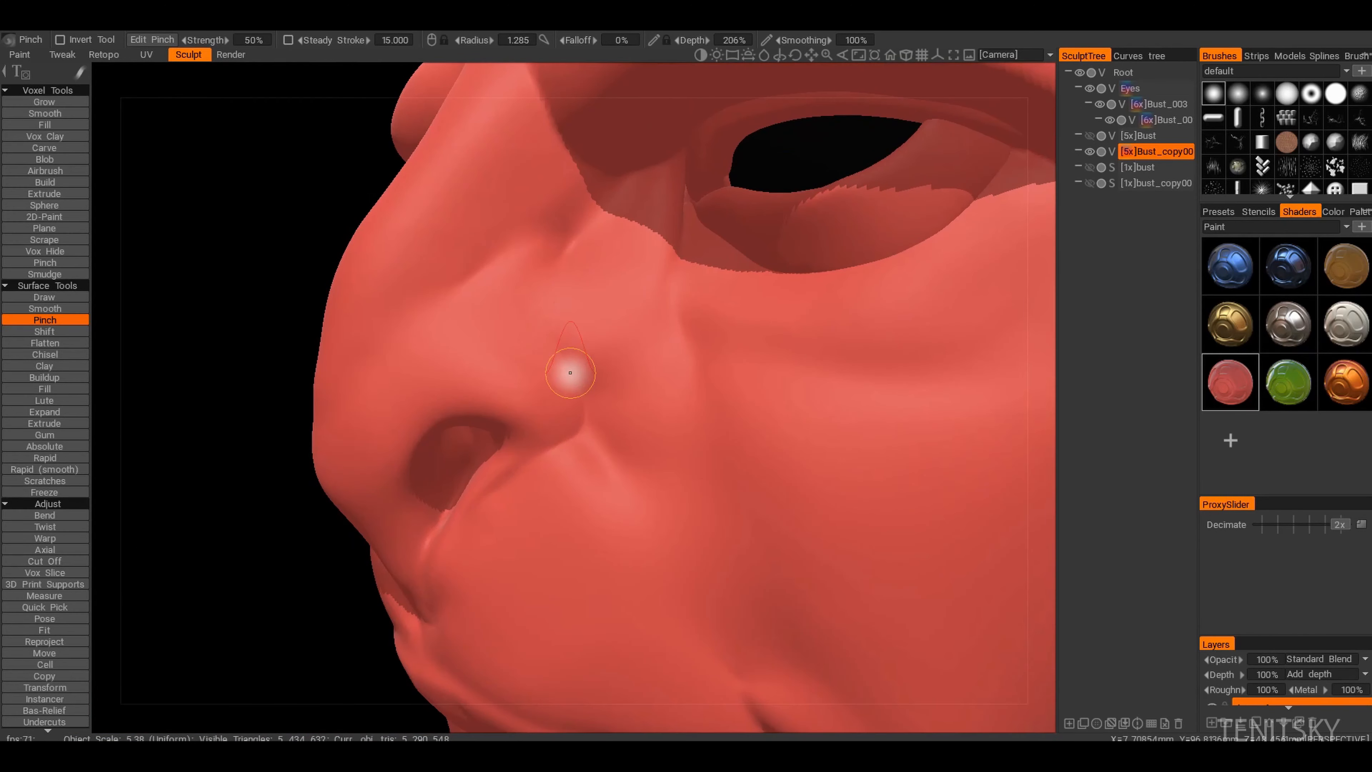
alt+right_drag(567, 358, 487, 378)
alt+drag(487, 379, 562, 368)
alt+right_drag(432, 460, 393, 505)
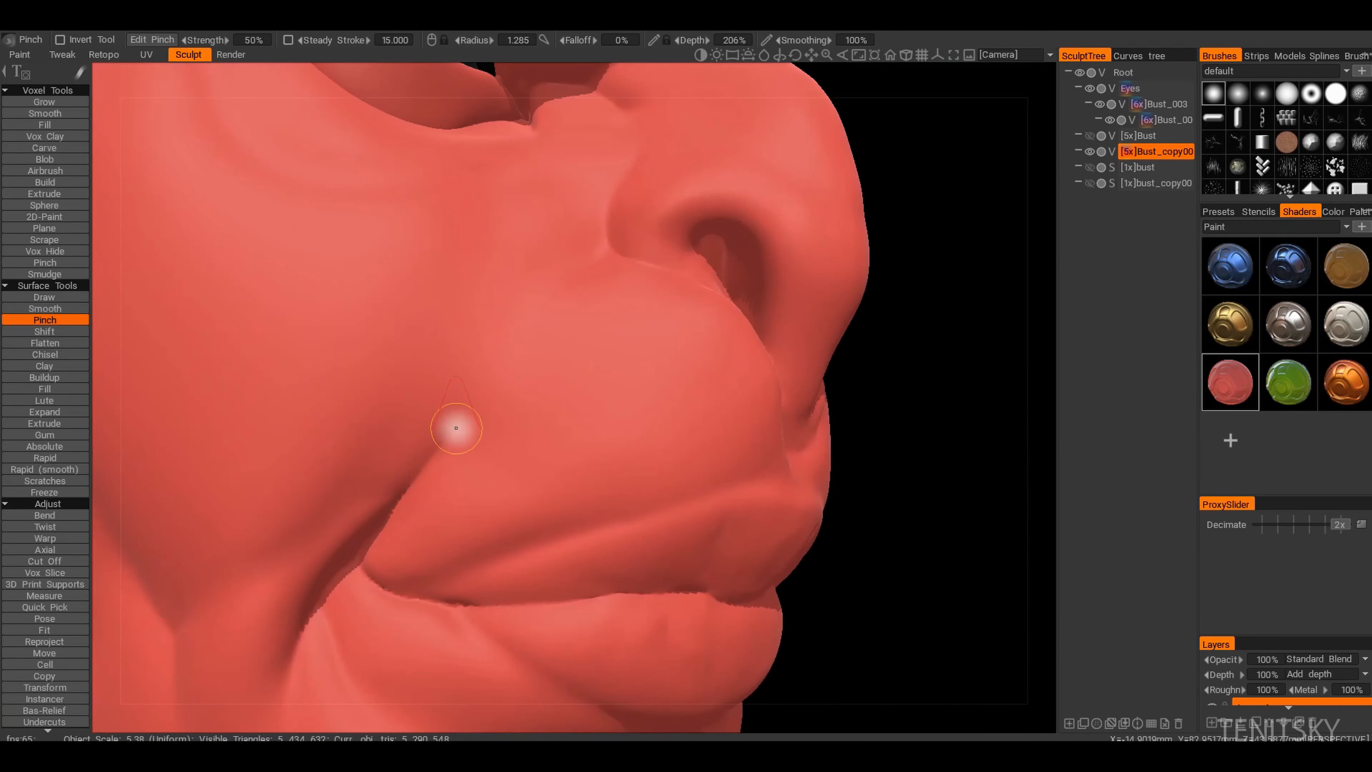
alt+right_drag(486, 368, 527, 349)
alt+drag(527, 349, 378, 440)
alt+right_drag(551, 459, 649, 521)
alt+drag(649, 520, 459, 414)
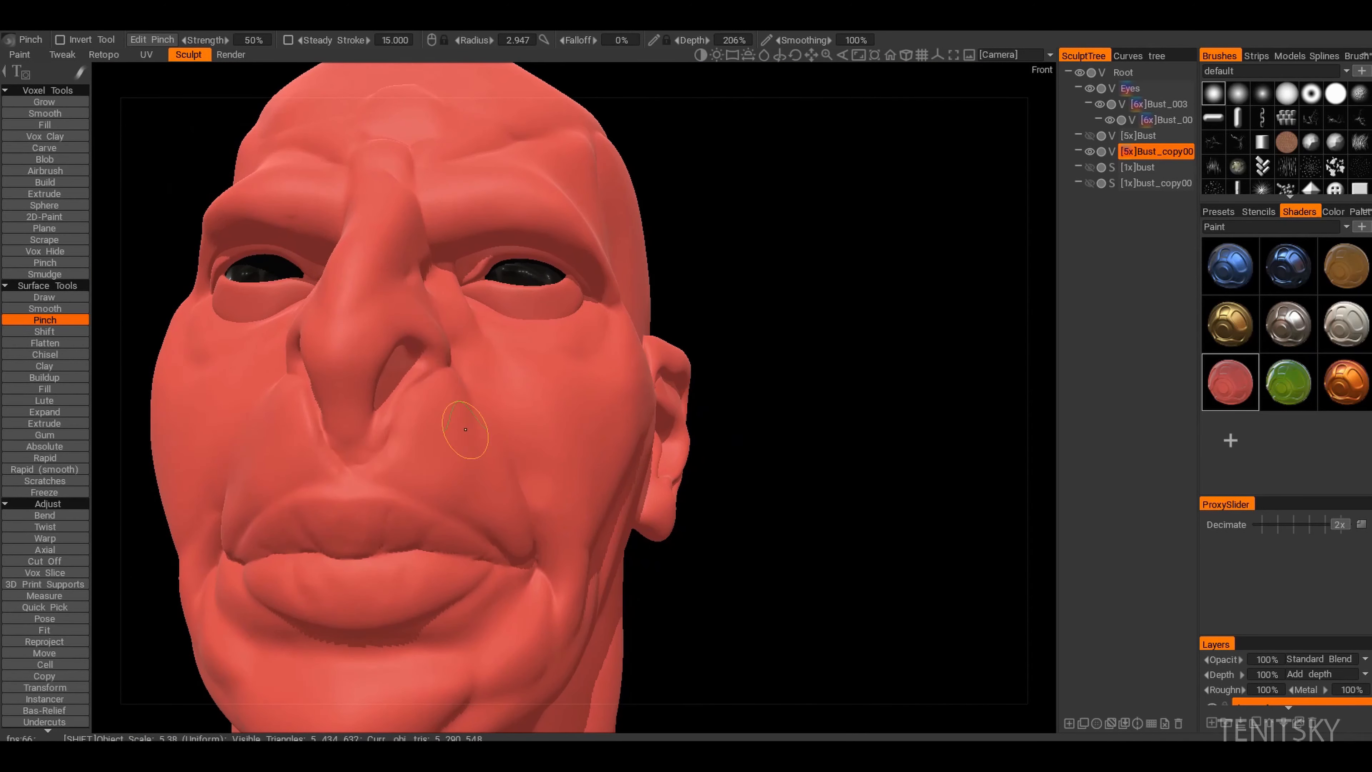
Step: Sharpen the folds between the nose, cheeks and upper lip using Pinch with radius 2.947 and depth 206%
alt+right_drag(459, 413, 528, 389)
alt+drag(407, 420, 465, 417)
alt+right_drag(464, 418, 486, 414)
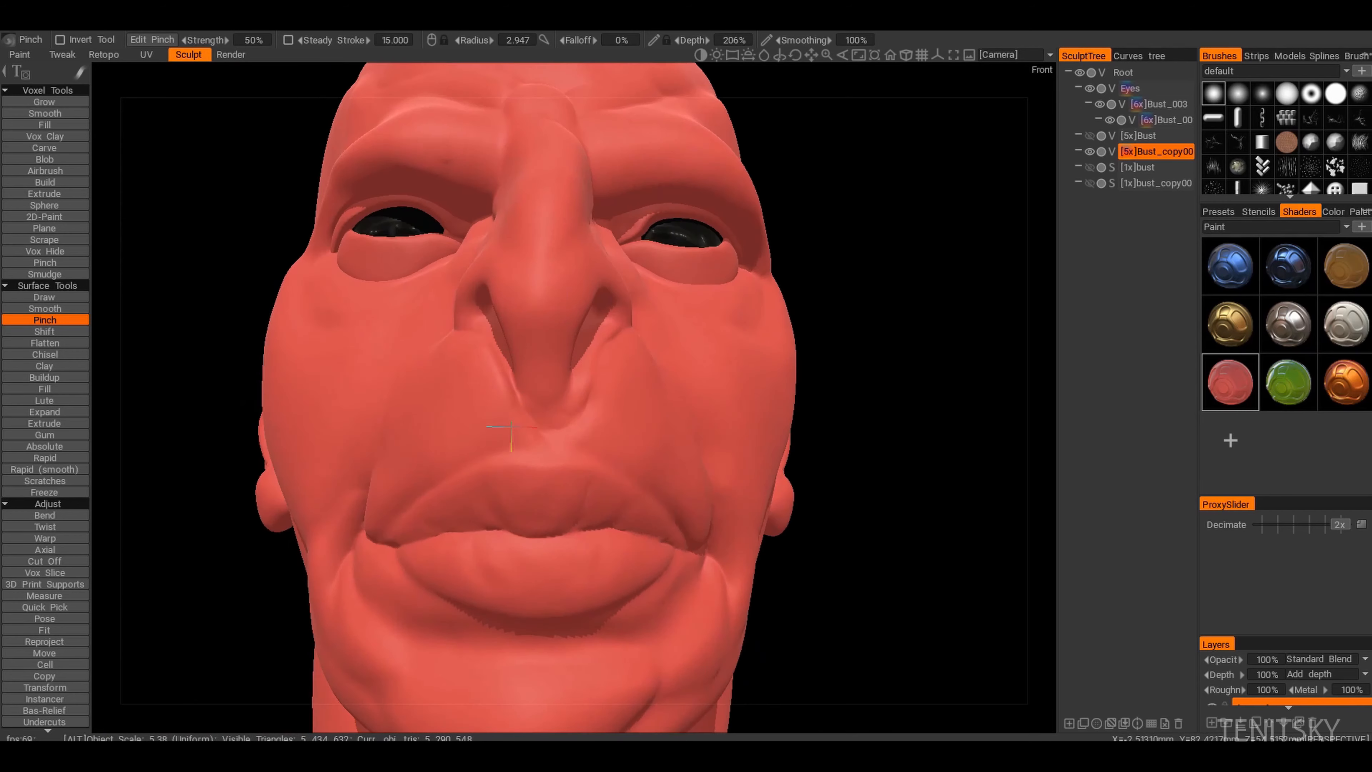
alt+drag(486, 414, 515, 410)
right_drag(515, 409, 494, 410)
mouse_move(515, 410)
alt+mouse_down()
mouse_move(616, 399)
mouse_move(607, 384)
mouse_move(621, 400)
mouse_move(544, 397)
alt+mouse_up()
Step: Soften the forehead and jaw creases with the voxel Fill brush at radius 2.925, raising depth from 86% to 103%
click(44, 124)
mouse_move(554, 464)
alt+mouse_down()
mouse_move(622, 512)
mouse_move(527, 346)
mouse_move(532, 425)
mouse_move(605, 432)
mouse_move(584, 429)
mouse_move(632, 424)
mouse_move(669, 342)
mouse_move(514, 393)
mouse_move(481, 432)
mouse_move(587, 581)
mouse_move(564, 542)
mouse_move(499, 500)
mouse_move(510, 502)
alt+mouse_up()
alt+drag(490, 337, 543, 381)
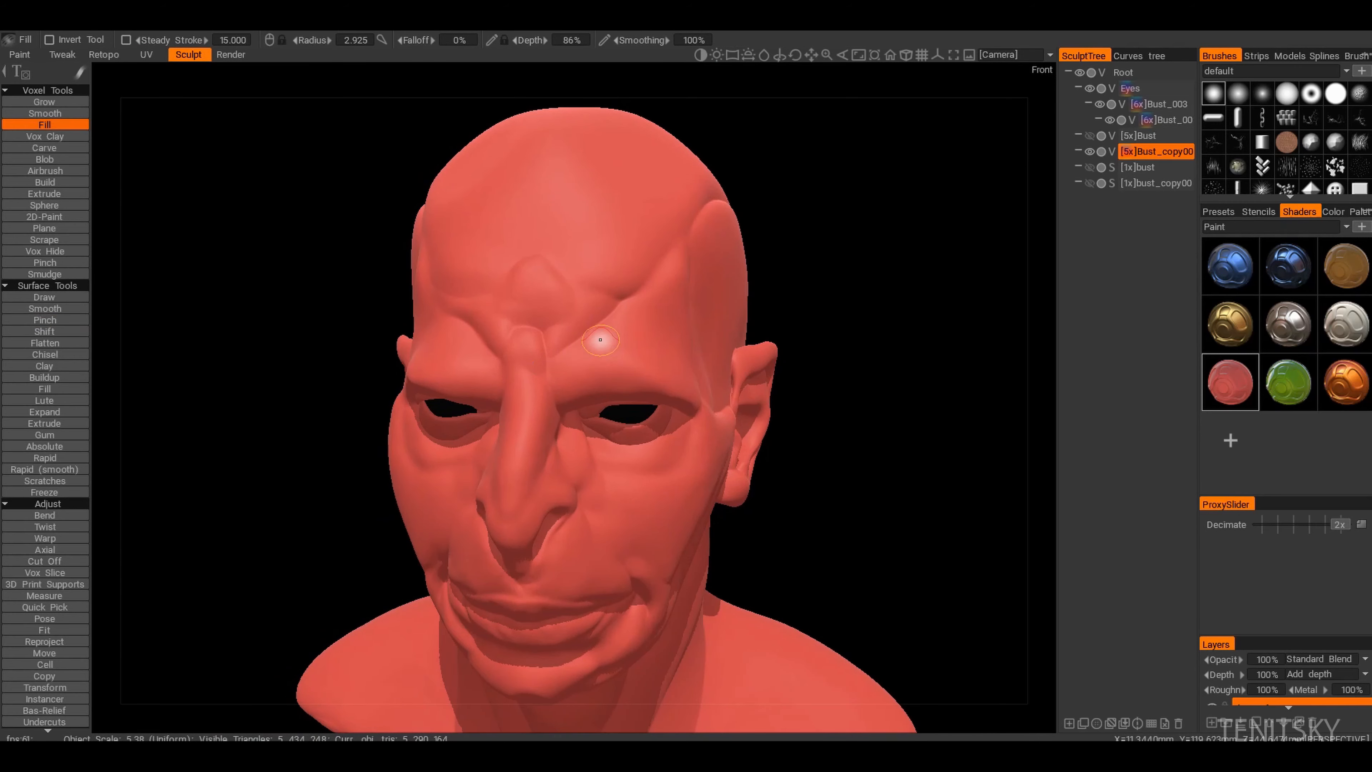
alt+drag(624, 324, 497, 383)
alt+right_drag(497, 384, 545, 356)
alt+middle_drag(545, 357, 594, 163)
alt+drag(540, 324, 518, 282)
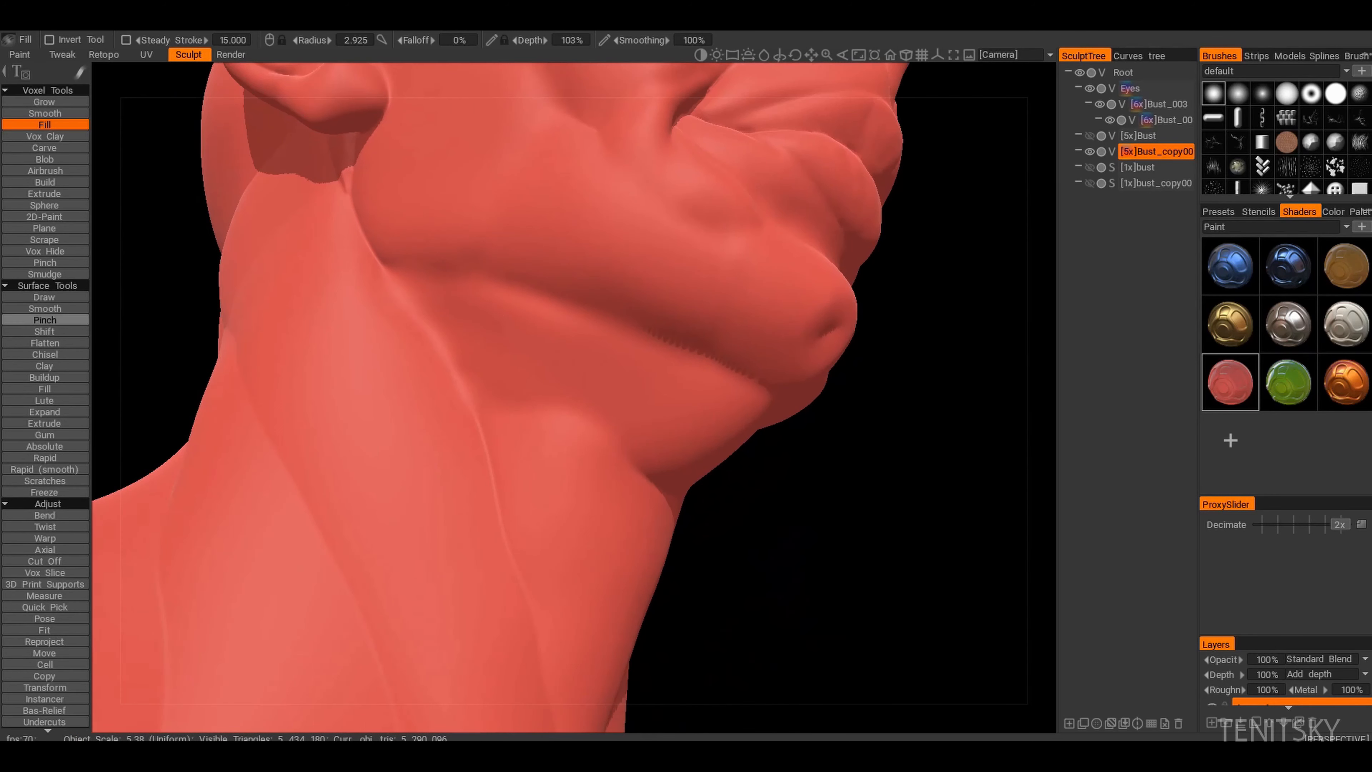
Step: Pinch the crease under the jawline and chin with radius 3.812 and depth 206%
mouse_move(404, 273)
alt+mouse_down()
mouse_move(522, 407)
mouse_move(475, 399)
alt+mouse_up()
alt+right_drag(475, 400, 530, 484)
alt+drag(530, 484, 616, 383)
alt+right_drag(615, 383, 648, 356)
alt+drag(648, 357, 531, 359)
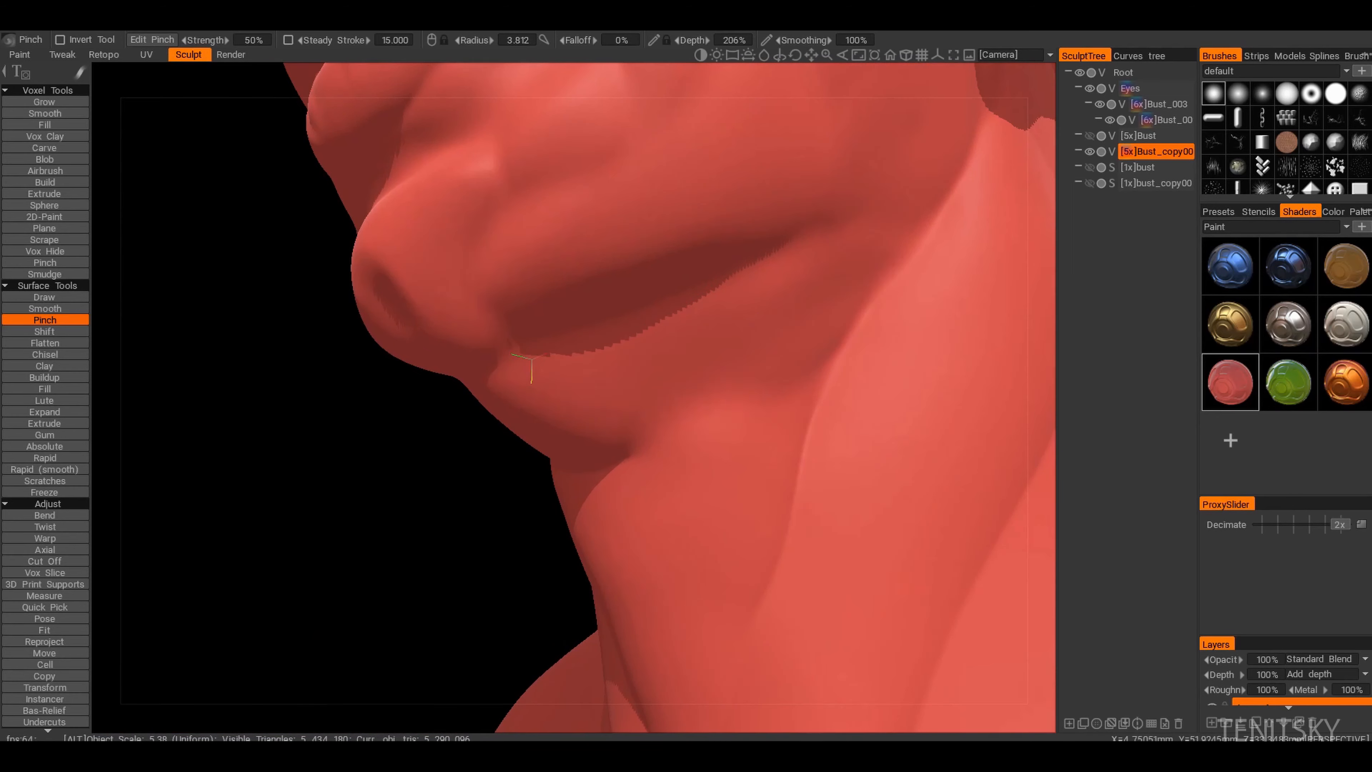
alt+right_drag(765, 606, 719, 670)
alt+drag(503, 433, 616, 449)
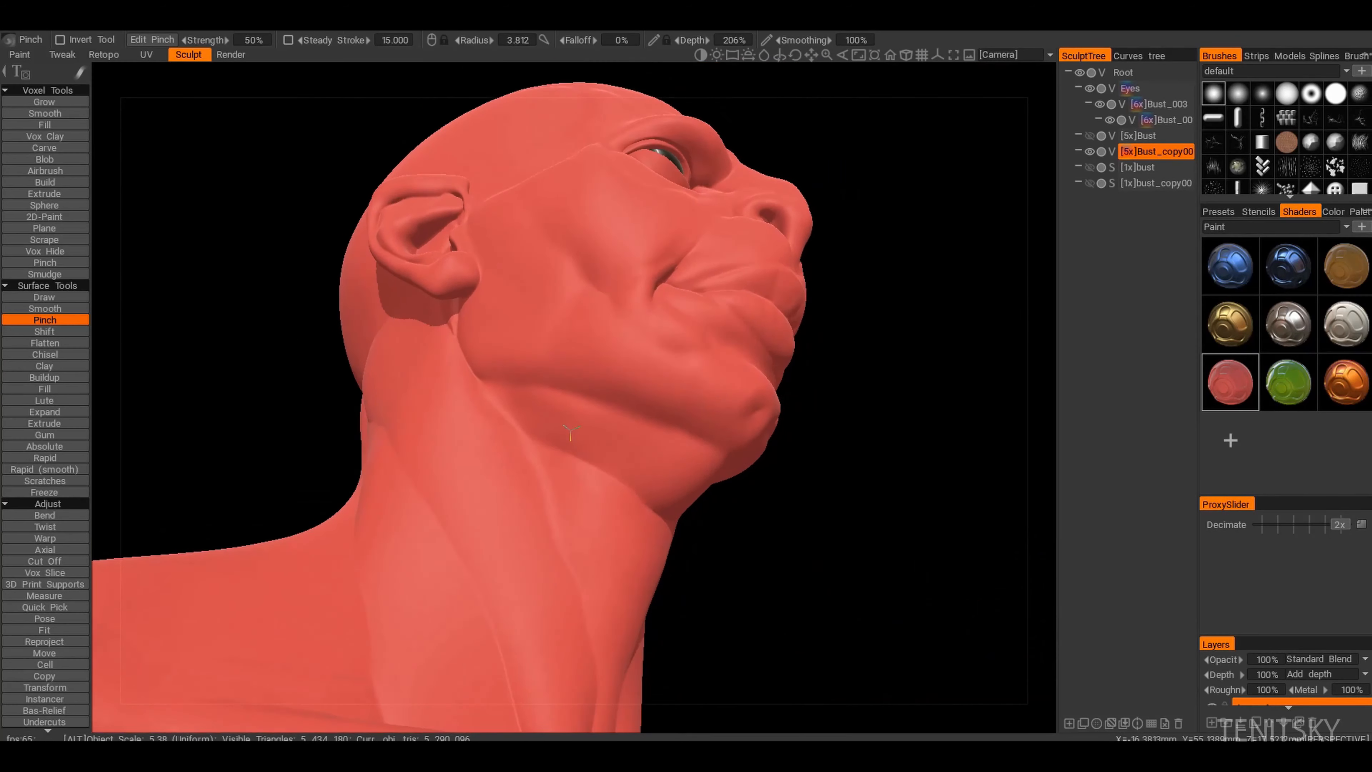
alt+right_drag(616, 449, 594, 420)
alt+drag(594, 419, 821, 277)
Step: Undo the last stroke and fill the crease under the jaw at depth 142%, widening the radius from 3.920 to 5.929
key(ctrl+z)
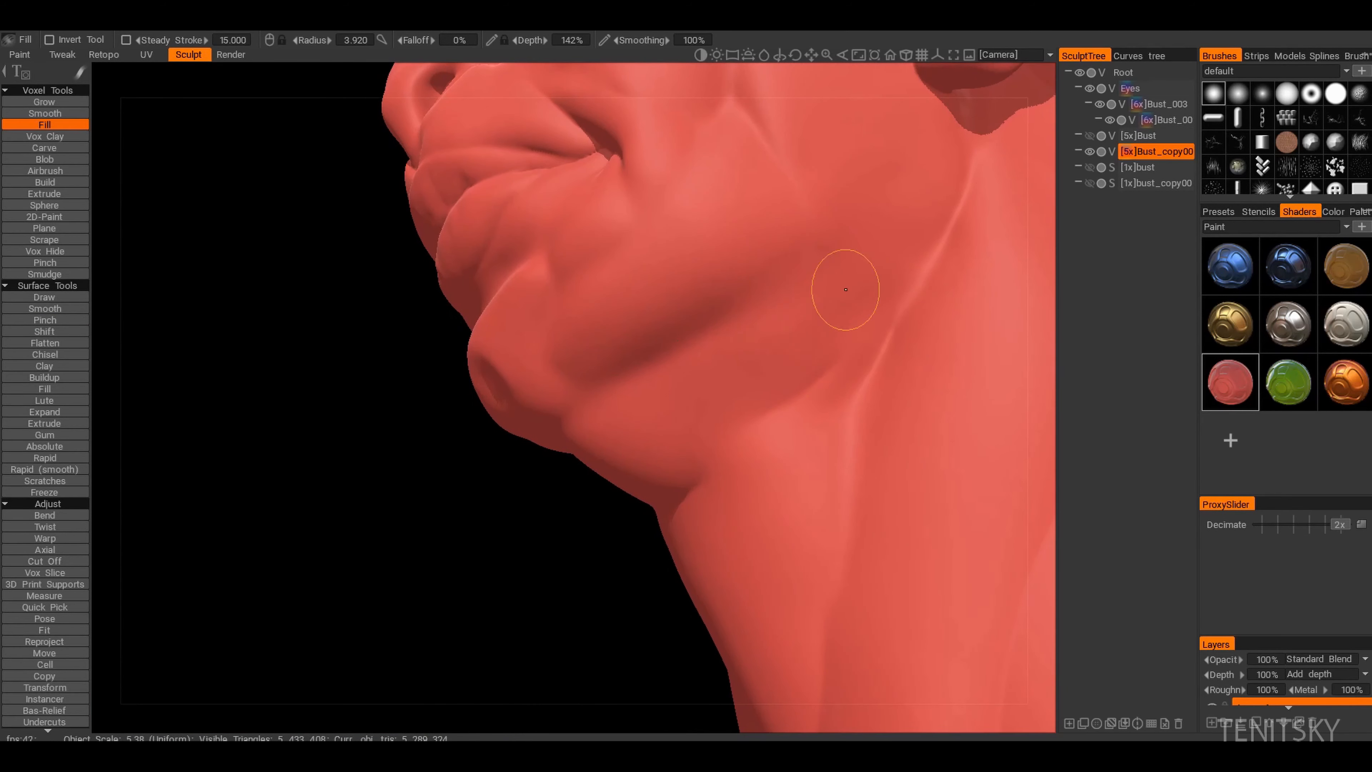
alt+right_drag(798, 352, 607, 386)
alt+drag(607, 386, 638, 389)
drag(649, 390, 640, 383)
alt+right_drag(640, 383, 665, 435)
alt+drag(665, 435, 669, 443)
alt+right_drag(669, 443, 642, 486)
alt+drag(643, 486, 843, 427)
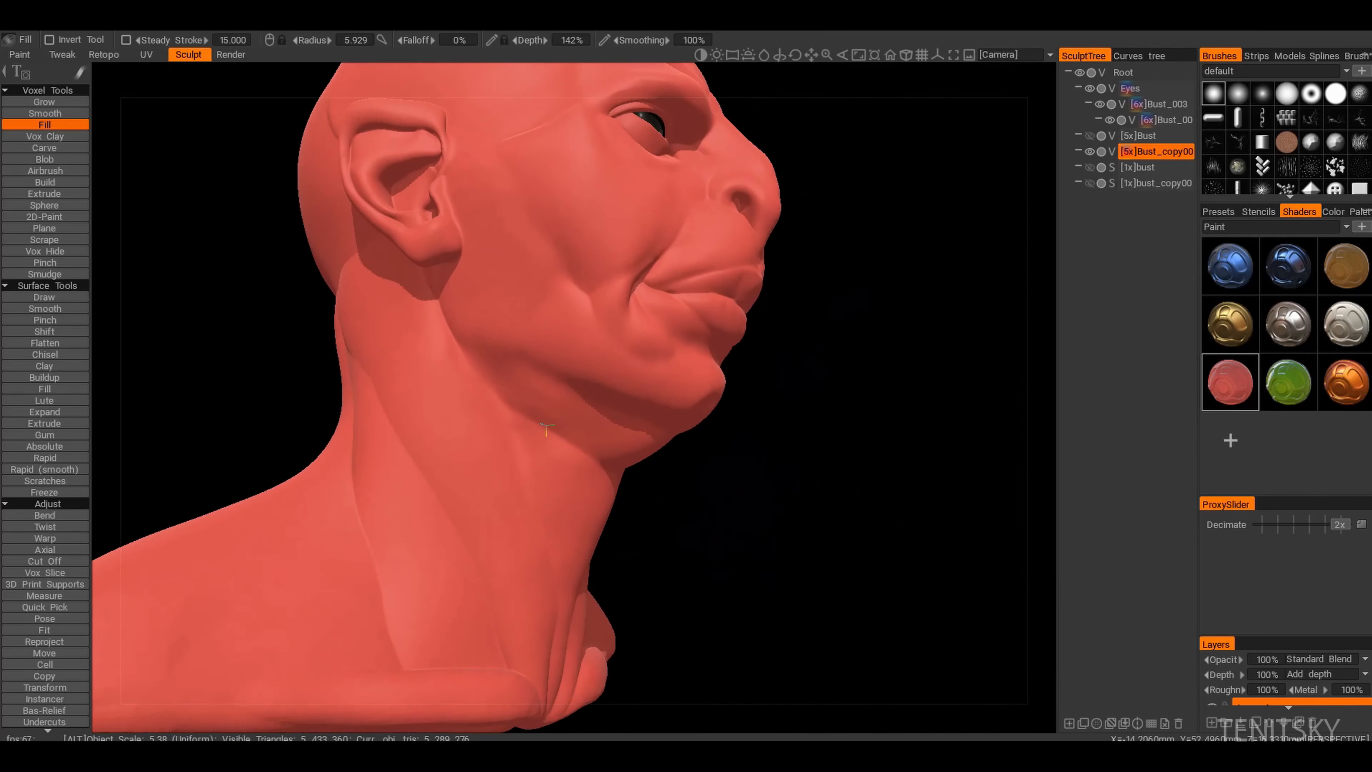
alt+drag(546, 425, 545, 413)
Step: Reshape the neck, shoulders and back of the head with the Move brush, using radius 7.411 on the neck
key(m)
alt+right_drag(545, 414, 573, 402)
mouse_move(573, 402)
alt+mouse_down()
mouse_move(443, 402)
mouse_move(517, 404)
mouse_move(518, 424)
alt+mouse_up()
drag(457, 360, 444, 341)
alt+right_drag(445, 341, 432, 389)
alt+drag(718, 378, 459, 368)
alt+right_drag(699, 306, 648, 368)
alt+drag(648, 368, 476, 309)
alt+right_drag(475, 310, 487, 330)
alt+drag(487, 330, 519, 287)
alt+right_drag(518, 287, 547, 352)
alt+drag(605, 349, 507, 373)
alt+right_drag(510, 373, 529, 389)
mouse_move(529, 389)
alt+mouse_down()
mouse_move(587, 444)
mouse_move(547, 460)
mouse_move(566, 443)
alt+mouse_up()
right_drag(567, 443, 600, 443)
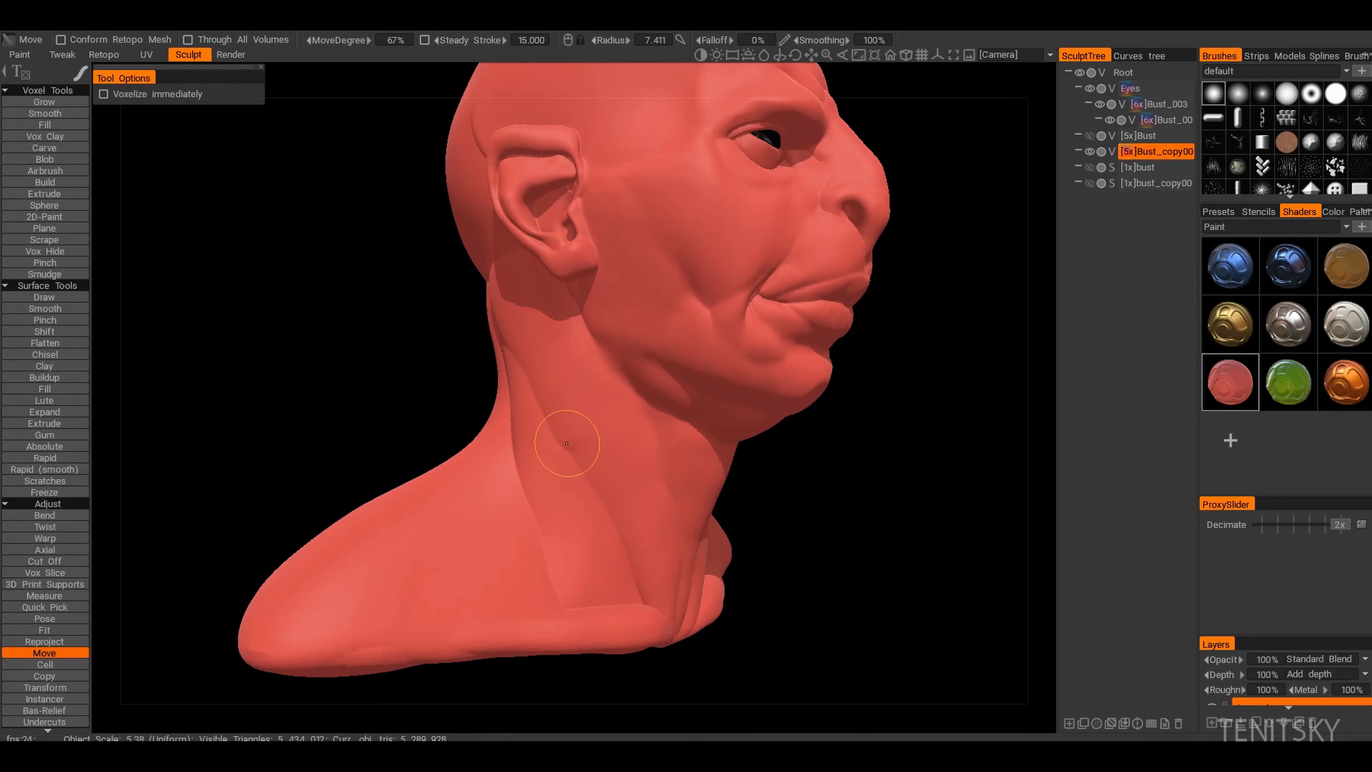
Step: Switch Bust_copy00 to its decimated surface proxy and fill the base of the neck with radius 13.095
alt+drag(611, 482, 576, 462)
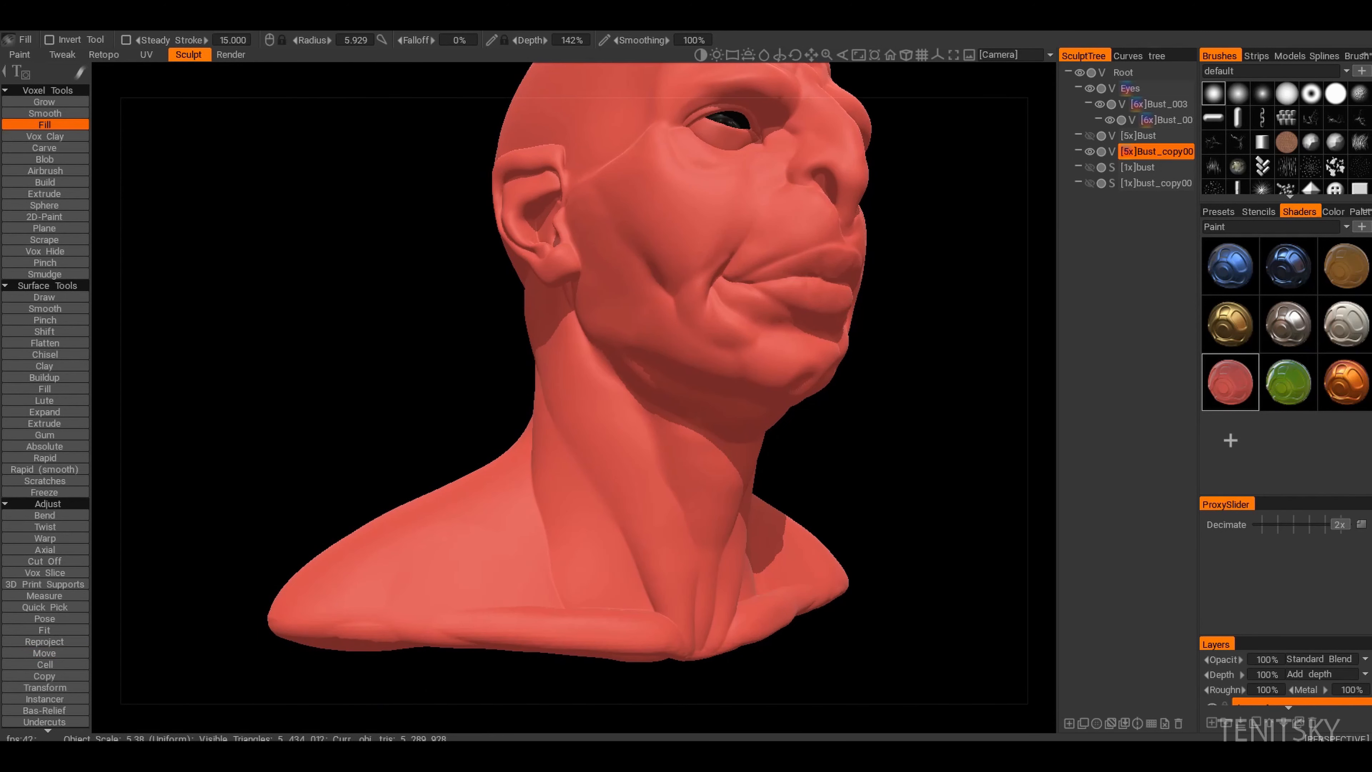
click(1075, 152)
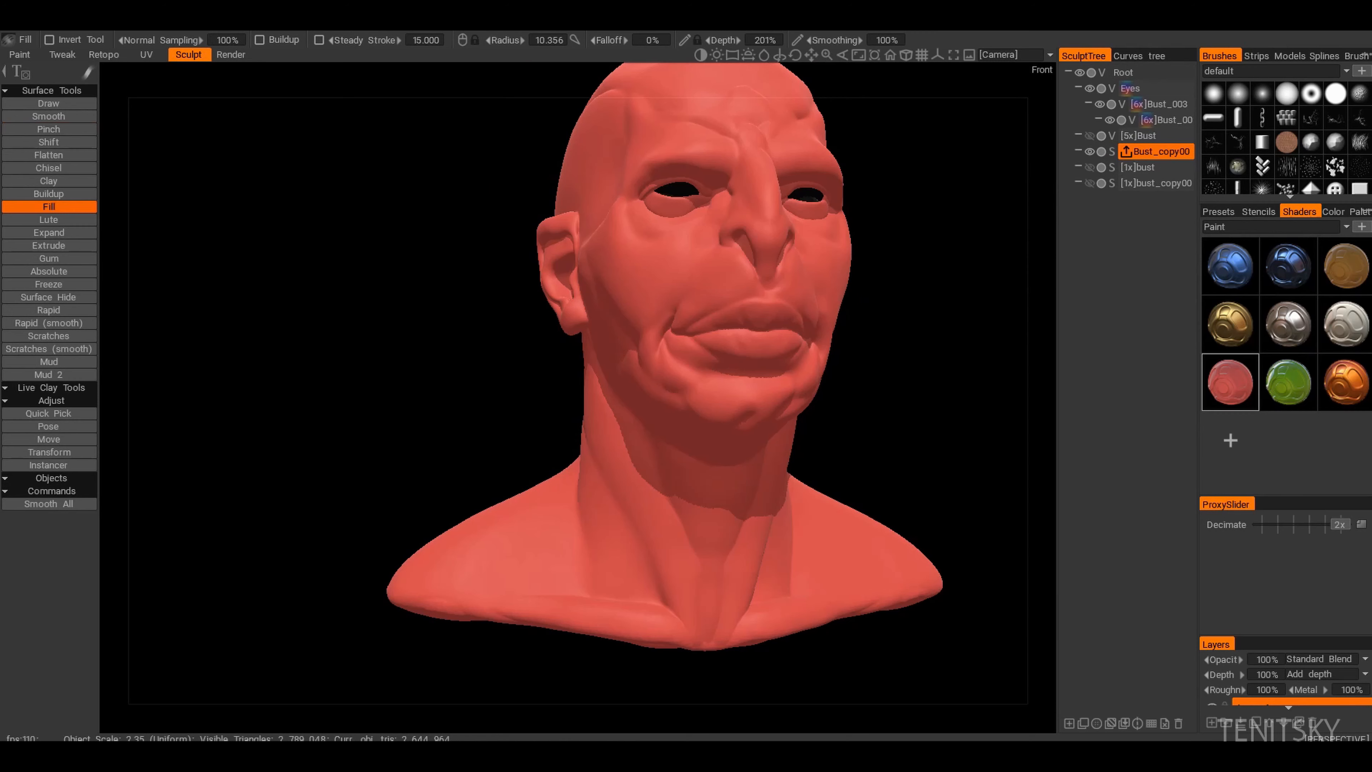
alt+drag(670, 459, 756, 460)
right_drag(691, 466, 704, 466)
alt+drag(704, 466, 665, 448)
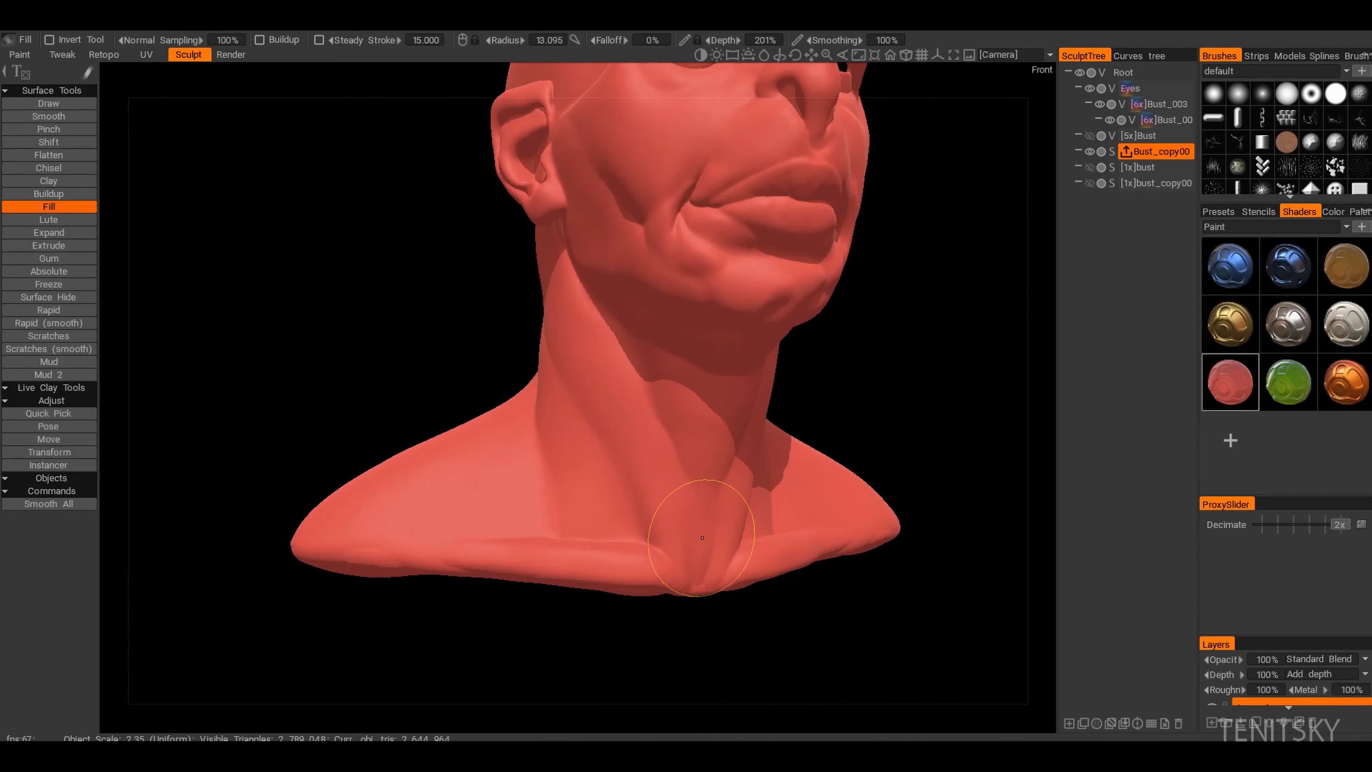
mouse_move(702, 538)
alt+mouse_down()
mouse_move(683, 511)
mouse_move(713, 514)
alt+mouse_up()
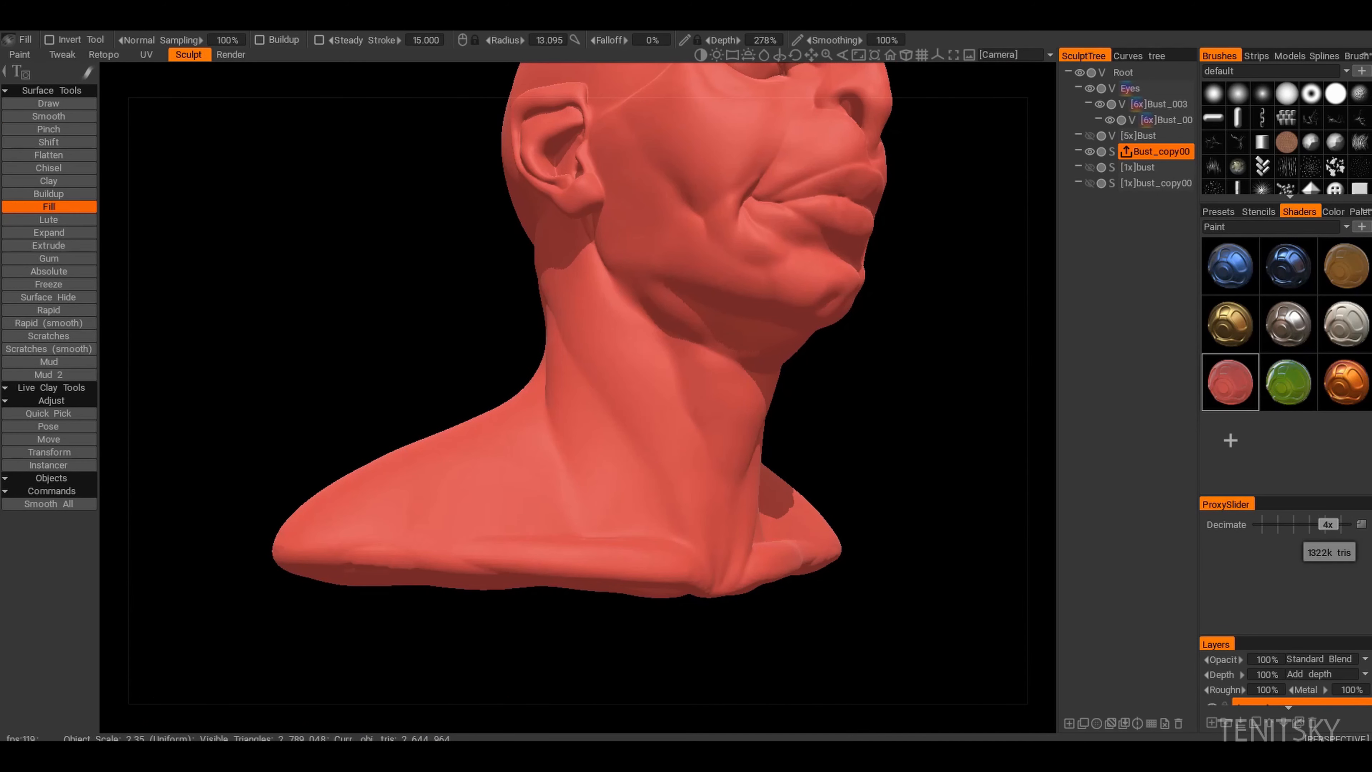
Step: Set the proxy decimation to 4x and blend the neck into the chest with Fill at depth 130%
drag(1328, 524, 1324, 524)
alt+drag(718, 465, 672, 478)
alt+drag(540, 455, 582, 453)
alt+drag(716, 474, 694, 474)
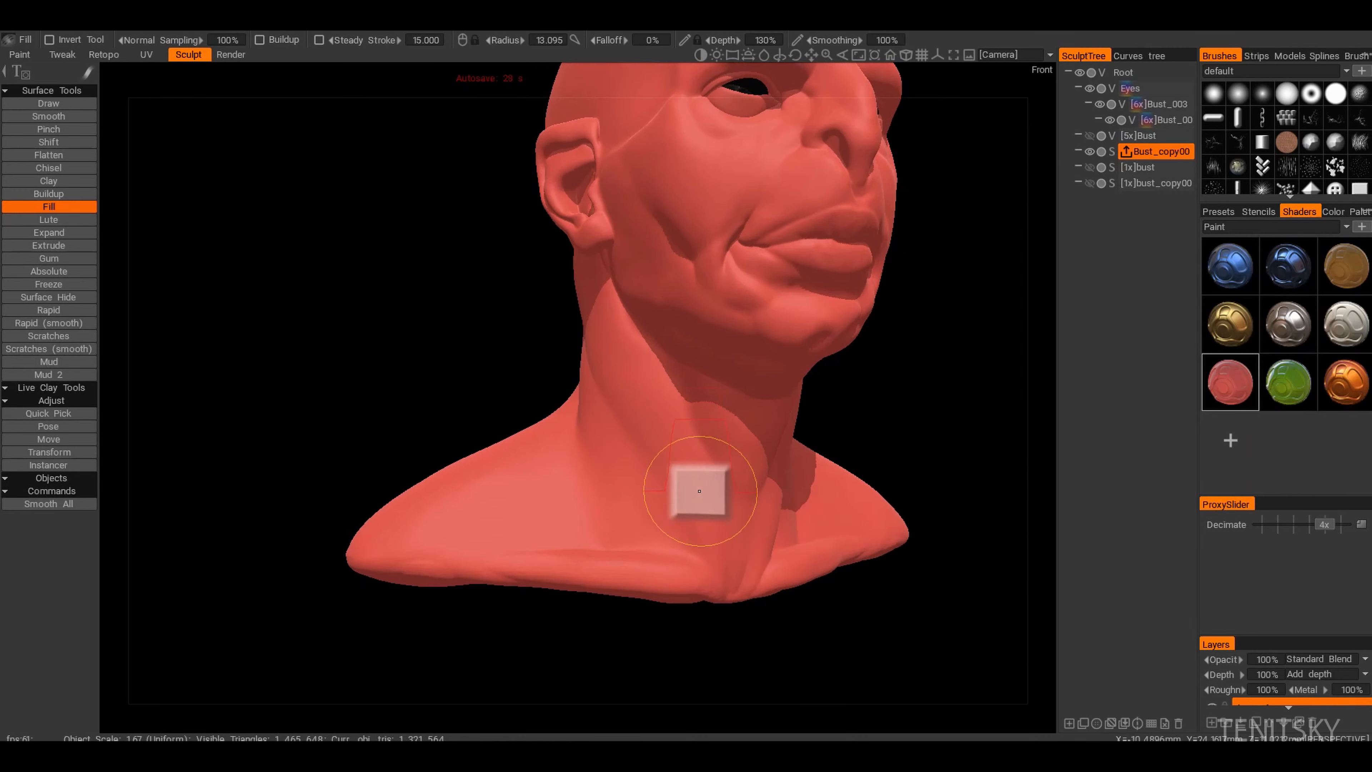
mouse_move(615, 541)
alt+mouse_down()
mouse_move(822, 521)
mouse_move(791, 400)
alt+mouse_up()
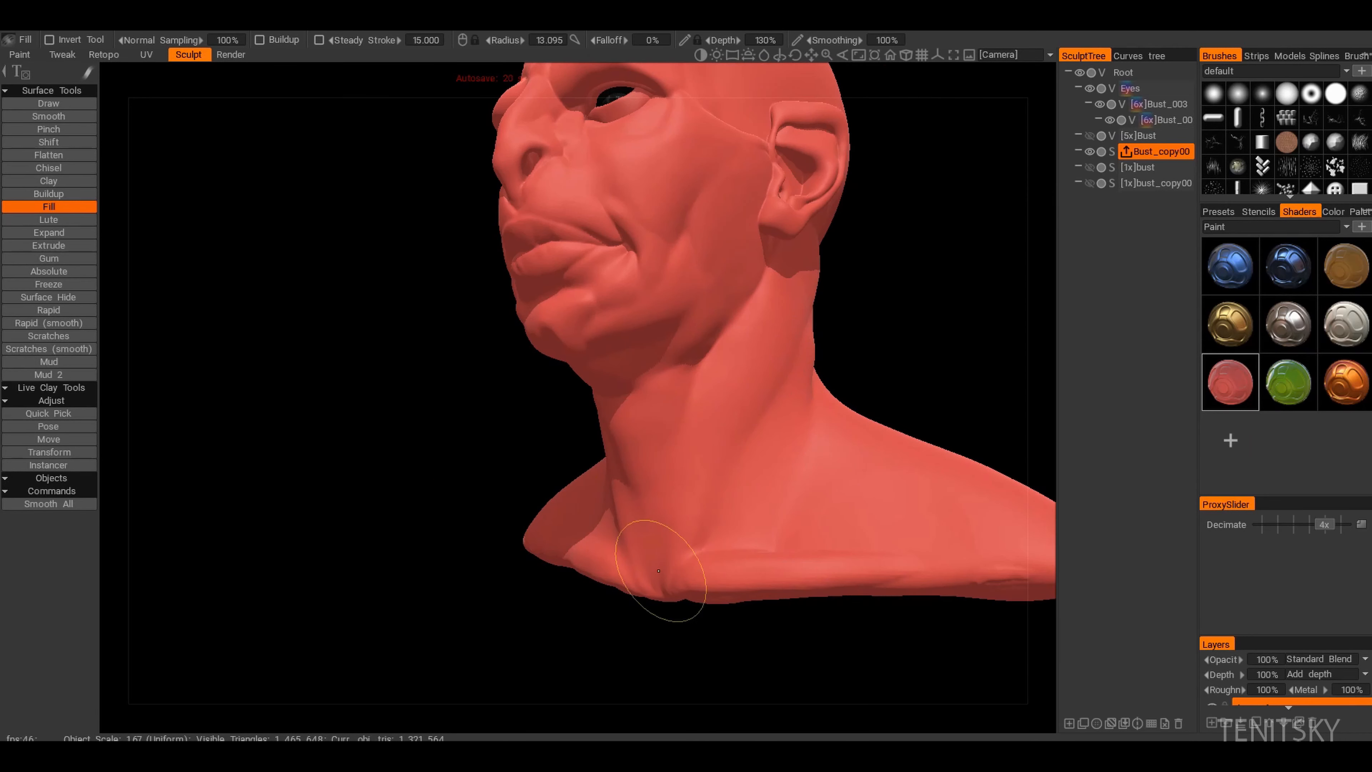
alt+drag(705, 552, 858, 582)
Step: Set the proxy decimation to 8x and start building up the bust's forms with the surface Draw brush
click(49, 104)
mouse_move(260, 433)
alt+mouse_down()
mouse_move(459, 399)
mouse_move(628, 476)
mouse_move(680, 567)
mouse_move(827, 515)
mouse_move(656, 416)
mouse_move(726, 399)
mouse_move(798, 302)
mouse_move(837, 336)
mouse_move(827, 402)
mouse_move(569, 321)
alt+mouse_up()
alt+drag(517, 433, 701, 313)
right_drag(701, 312, 675, 313)
alt+drag(675, 313, 719, 313)
right_drag(506, 313, 492, 312)
mouse_move(723, 303)
alt+mouse_down()
mouse_move(627, 270)
mouse_move(551, 281)
alt+mouse_up()
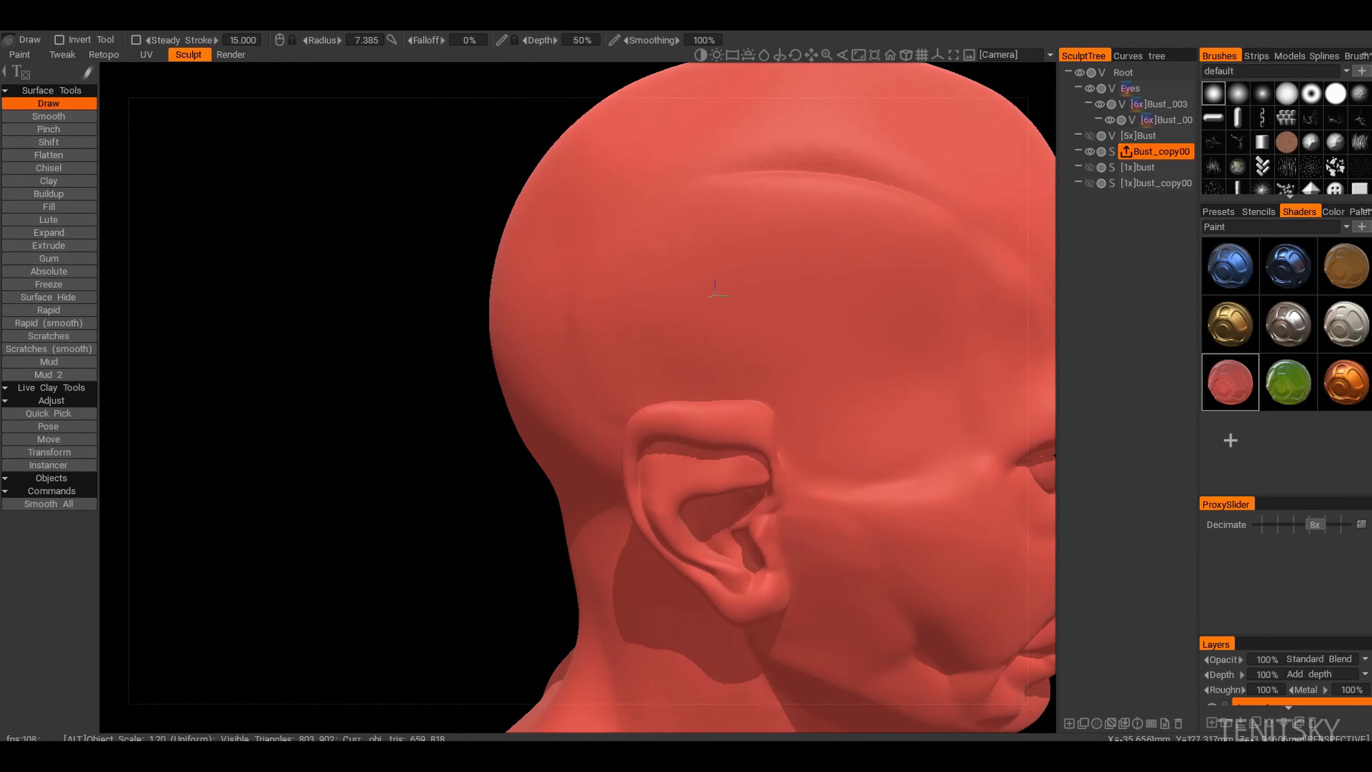
Step: Build up the side and back of the skull using Draw with radius 7.385 and depth 50%
alt+right_drag(703, 303, 732, 237)
alt+drag(551, 331, 810, 303)
alt+drag(597, 266, 718, 291)
alt+drag(514, 367, 421, 303)
alt+right_drag(627, 409, 610, 335)
alt+drag(643, 346, 724, 346)
right_drag(468, 368, 451, 367)
alt+drag(469, 368, 599, 351)
mouse_move(599, 351)
alt+right_down()
mouse_move(567, 270)
mouse_move(583, 346)
alt+right_up()
alt+drag(555, 260, 475, 264)
Step: Adjust the silhouette of the head and shoulders using Move with radius 11.112
key(m)
mouse_move(674, 294)
alt+mouse_down()
mouse_move(557, 292)
mouse_move(773, 308)
alt+mouse_up()
alt+drag(646, 316, 783, 308)
alt+right_drag(584, 389, 567, 324)
alt+drag(567, 325, 497, 302)
alt+right_drag(497, 303, 502, 368)
alt+middle_drag(432, 637, 400, 443)
mouse_move(356, 443)
alt+mouse_down()
mouse_move(479, 446)
mouse_move(421, 416)
alt+mouse_up()
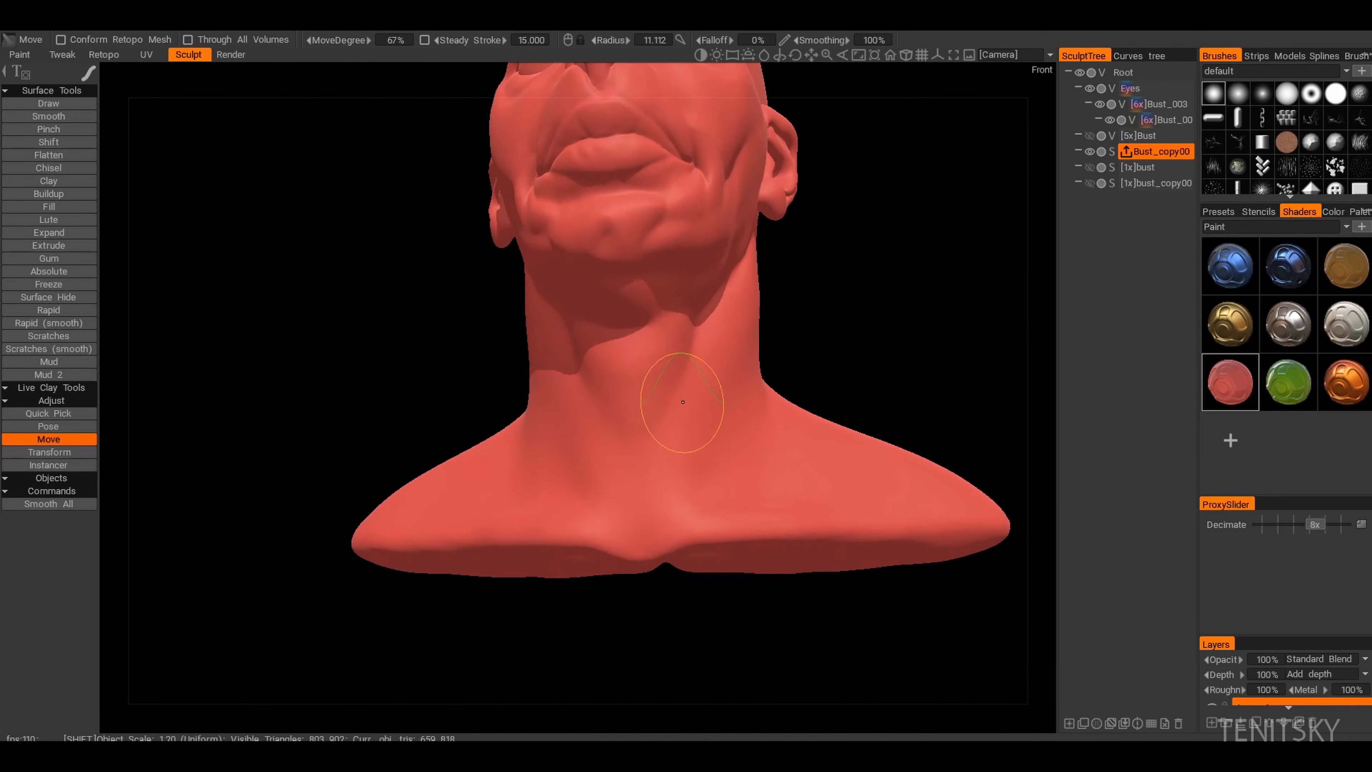
Step: Refine the shape of the neck and the collar area using Move with radius 8.671
right_drag(680, 402, 657, 402)
mouse_move(584, 397)
alt+mouse_down()
mouse_move(724, 378)
mouse_move(647, 410)
alt+mouse_up()
right_drag(646, 410, 661, 410)
mouse_move(594, 413)
alt+mouse_down()
mouse_move(713, 411)
mouse_move(745, 432)
alt+mouse_up()
alt+right_drag(594, 405, 605, 460)
alt+drag(627, 454, 608, 450)
mouse_move(794, 476)
alt+mouse_down()
mouse_move(665, 543)
mouse_move(655, 513)
alt+mouse_up()
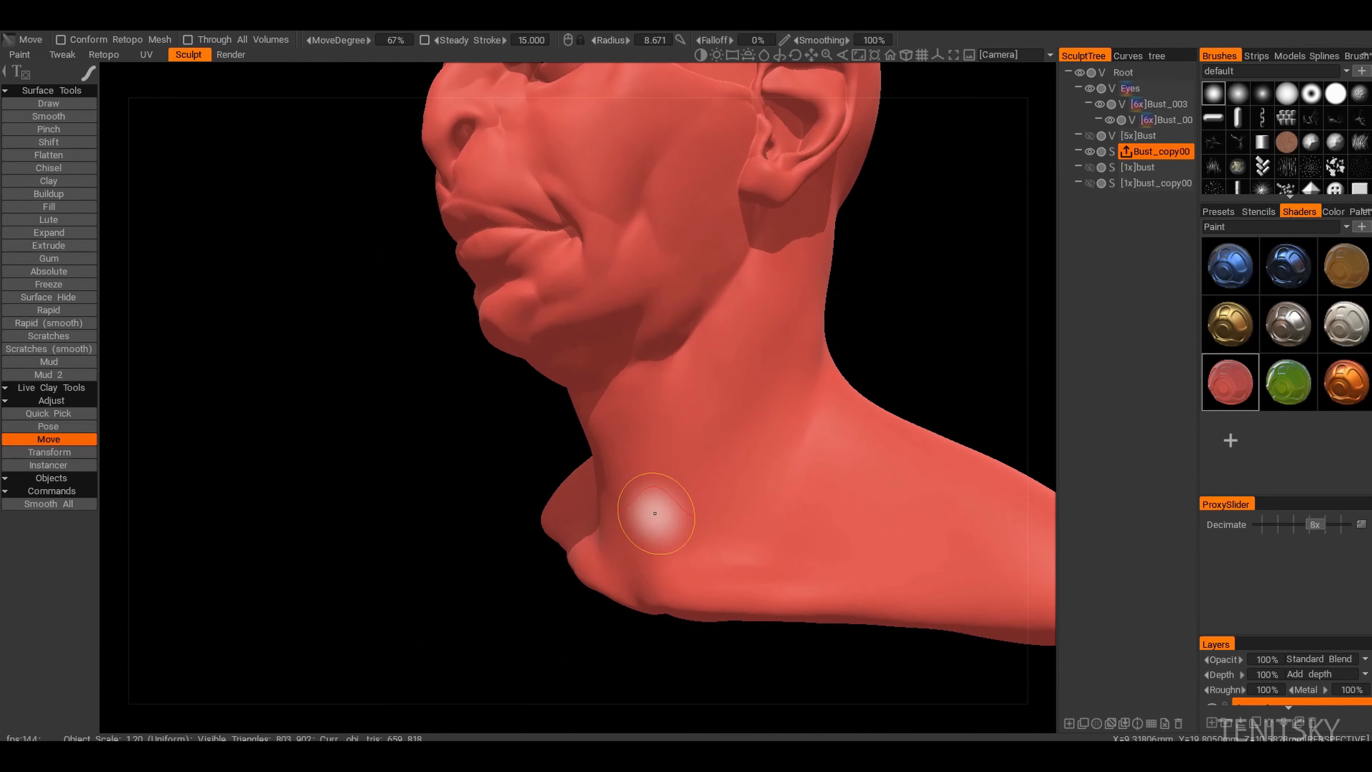
Step: Pinch the neck and collarbone forms on the proxy with radius 5.725 and depth 206%
click(49, 130)
alt+drag(513, 481, 606, 487)
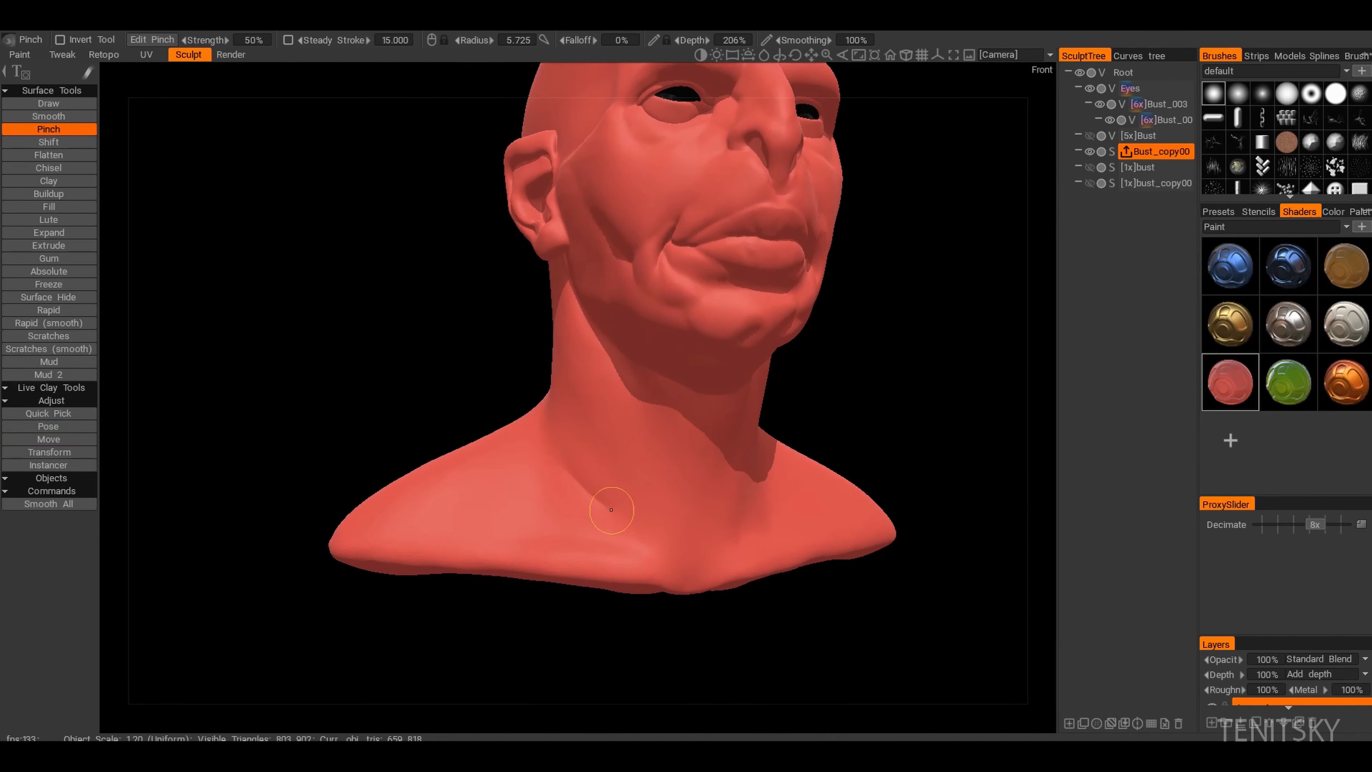
alt+drag(648, 536, 638, 437)
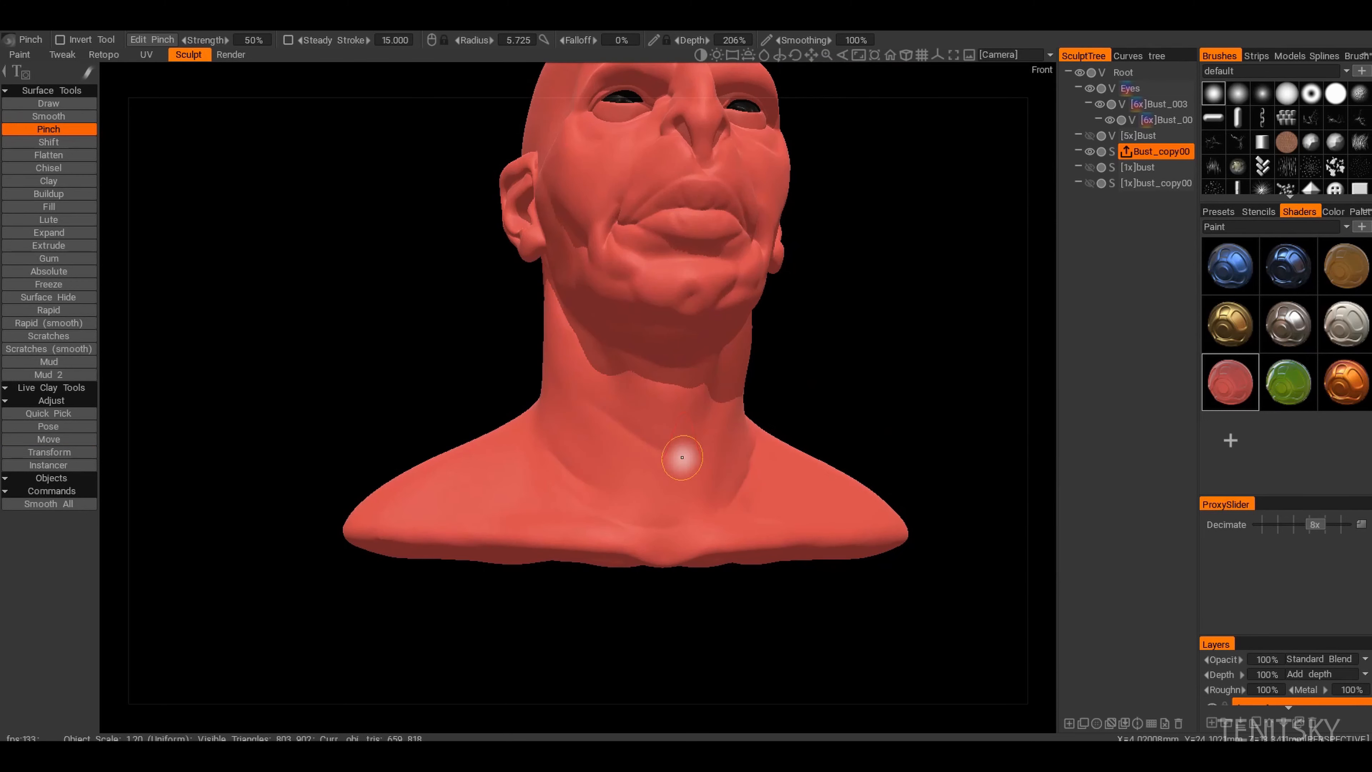
mouse_move(643, 509)
alt+mouse_down()
mouse_move(790, 407)
mouse_move(756, 521)
mouse_move(588, 508)
mouse_move(475, 476)
alt+mouse_up()
Step: Pinch the forms on the back of the neck and side of the head, starting with radius 12.424
alt+right_drag(475, 378, 443, 287)
alt+middle_drag(443, 287, 499, 321)
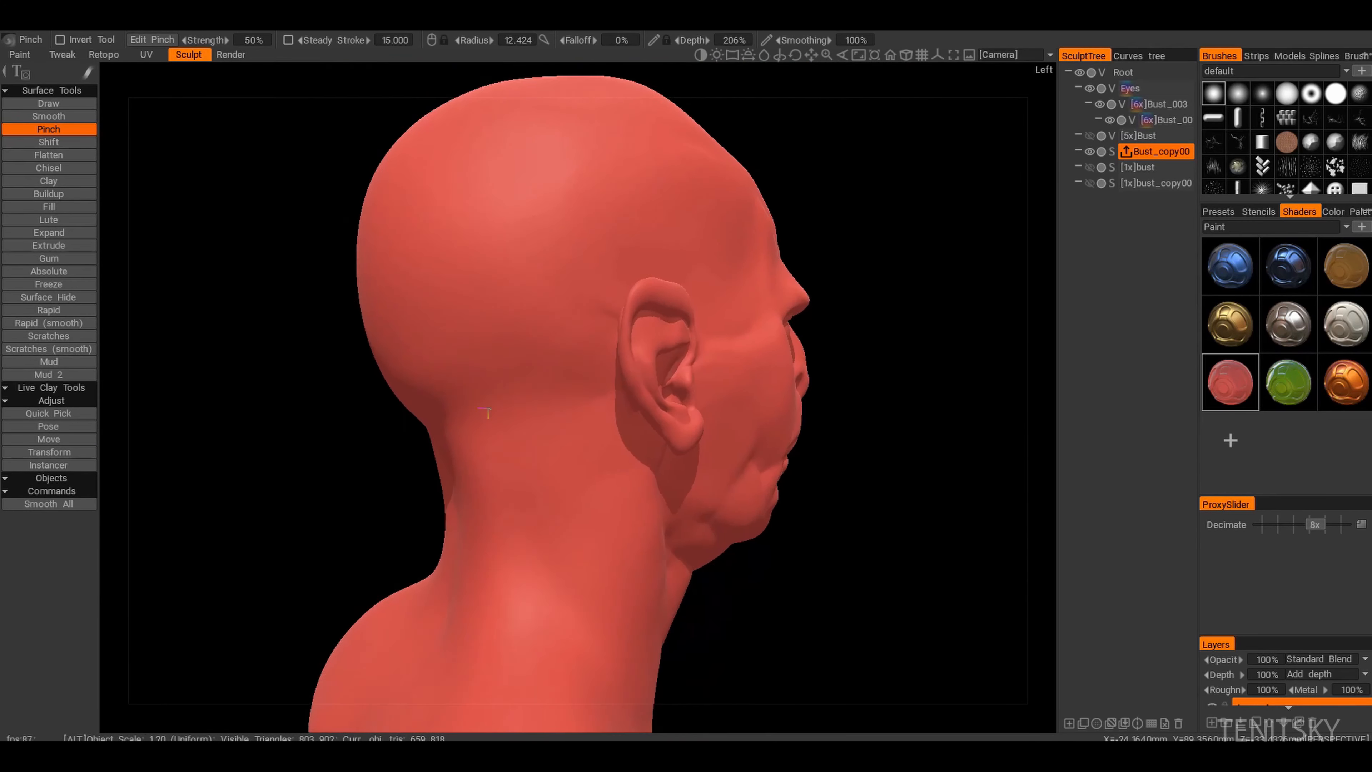
alt+right_drag(499, 321, 561, 371)
alt+drag(560, 371, 530, 346)
alt+drag(648, 325, 591, 445)
alt+right_drag(591, 446, 584, 513)
alt+drag(584, 513, 459, 518)
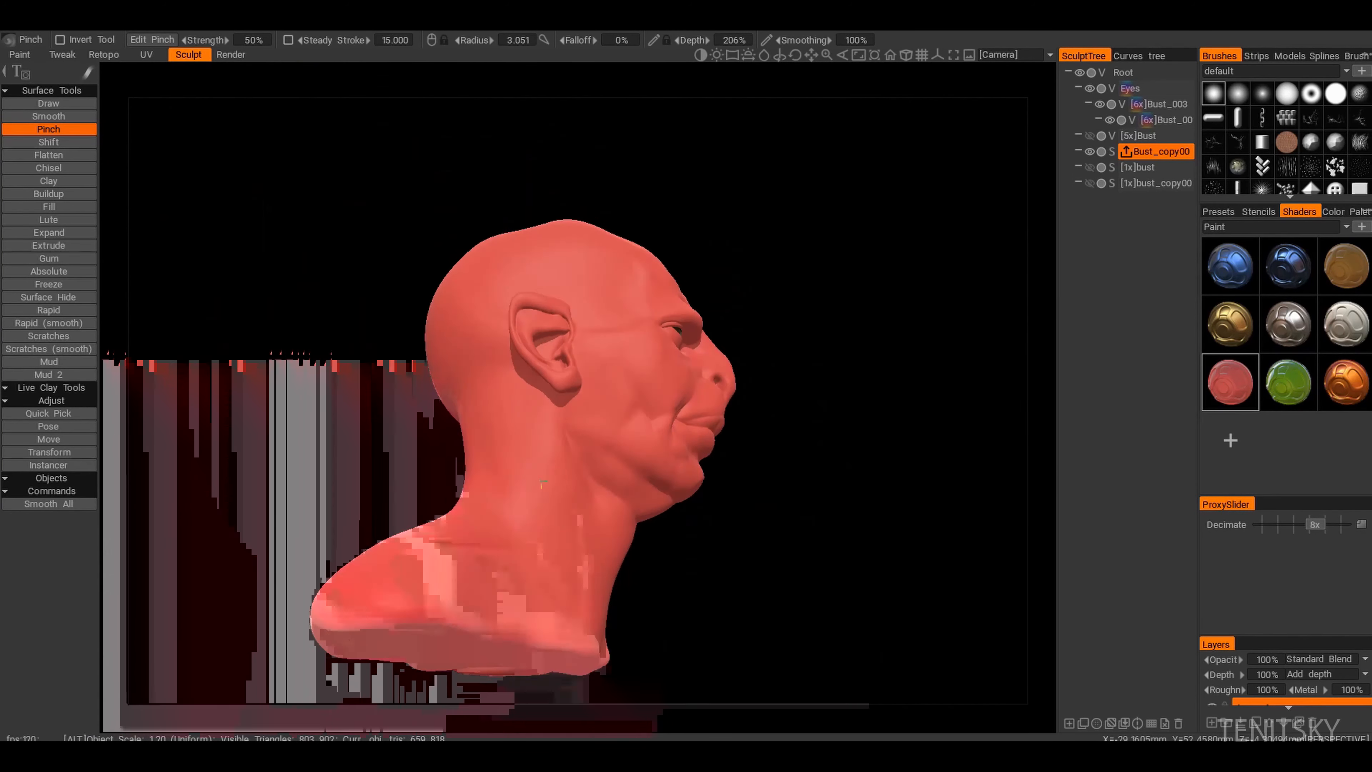
Step: Pinch the neck and shoulder forms on the proxy with radius 3.051 and depth 206%
alt+drag(637, 519, 540, 465)
alt+right_drag(540, 465, 599, 562)
alt+drag(599, 562, 597, 536)
alt+right_drag(597, 536, 595, 486)
mouse_move(594, 486)
alt+mouse_down()
mouse_move(487, 518)
mouse_move(390, 522)
mouse_move(585, 540)
mouse_move(628, 444)
mouse_move(658, 490)
mouse_move(558, 497)
mouse_move(783, 484)
alt+mouse_up()
Step: Adjust the head silhouette and the area above the ear using Move, starting with radius 10.207
mouse_move(405, 486)
alt+mouse_down()
mouse_move(551, 475)
mouse_move(411, 486)
mouse_move(503, 481)
alt+mouse_up()
alt+right_drag(502, 481, 591, 477)
alt+drag(591, 478, 459, 486)
alt+right_drag(459, 486, 486, 443)
alt+drag(486, 443, 431, 419)
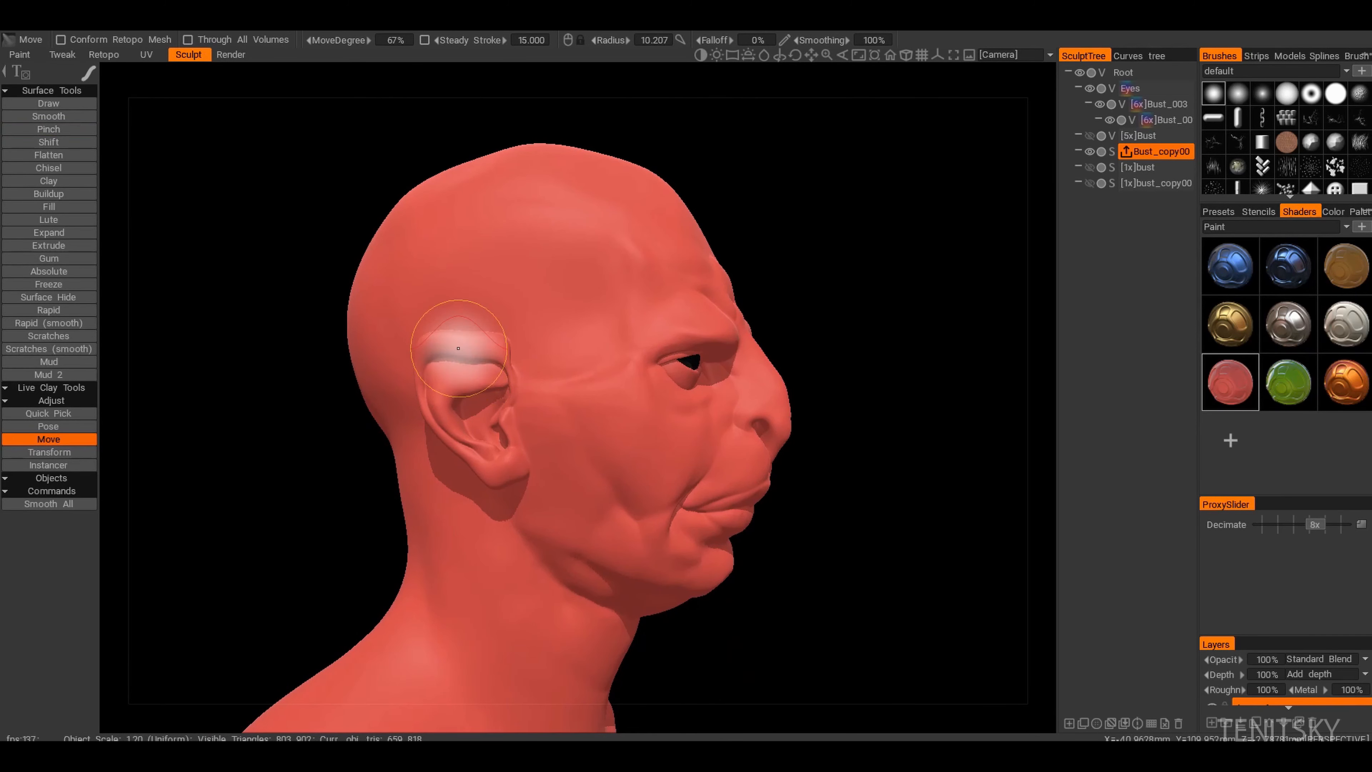
alt+drag(475, 331, 621, 404)
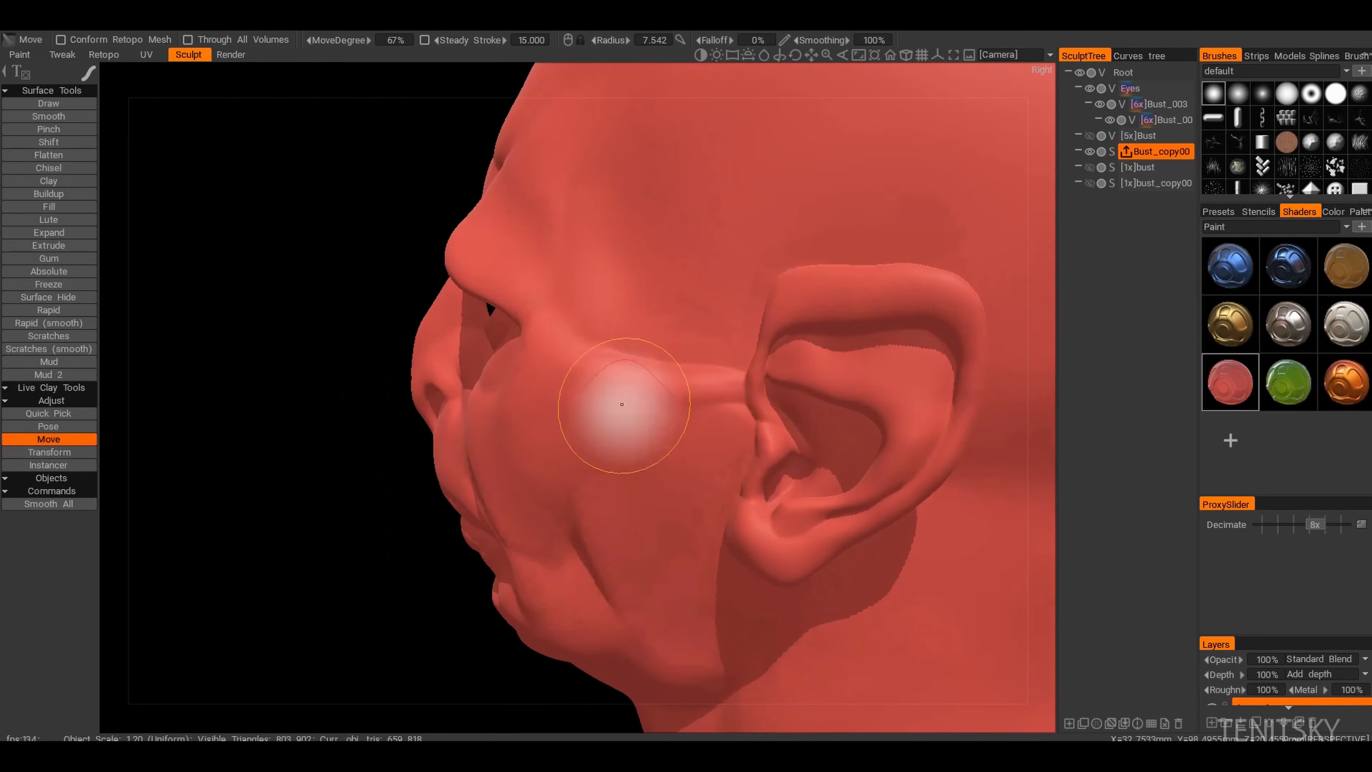
Step: Refine the back of the ear and its attachment to the head using Move with radius 3.925
alt+right_drag(609, 254, 680, 398)
alt+drag(680, 398, 567, 410)
alt+right_drag(669, 433, 689, 475)
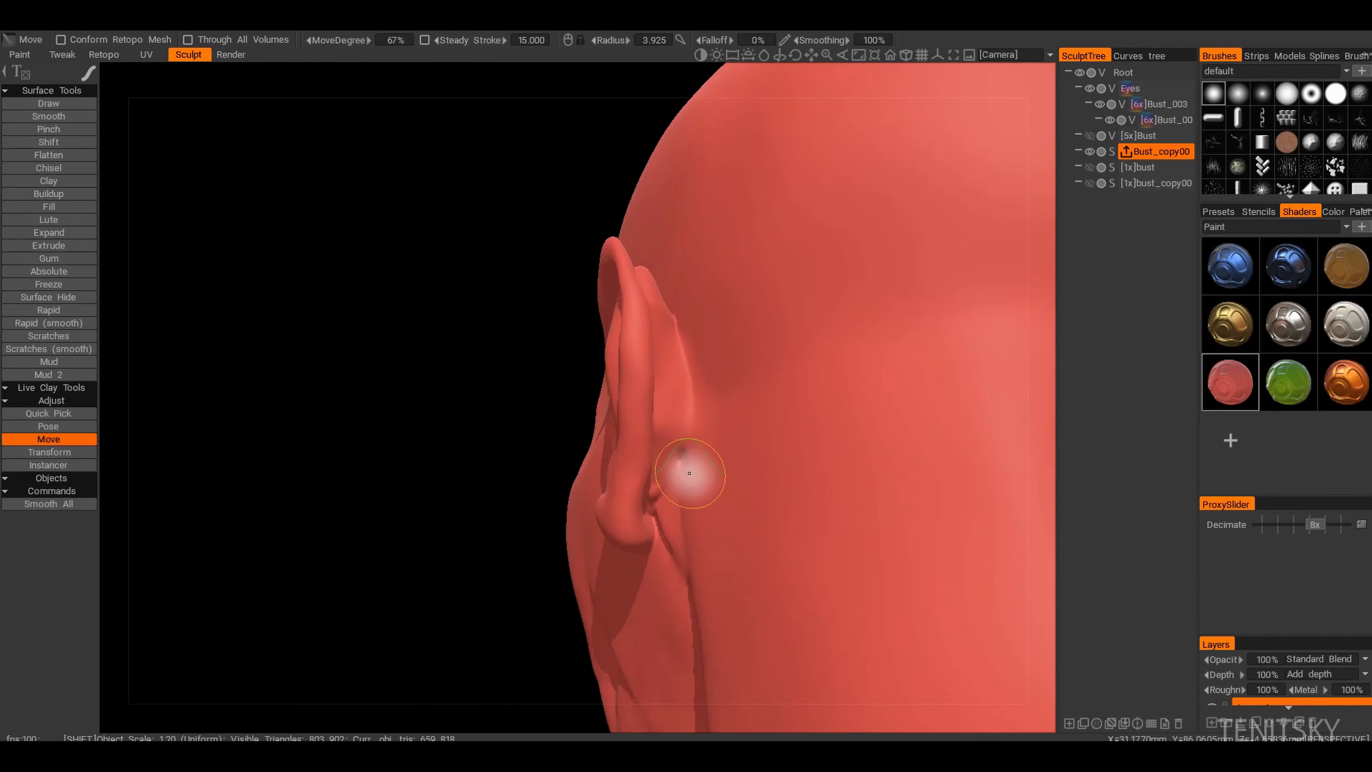
alt+drag(689, 476, 657, 394)
alt+right_drag(656, 394, 573, 351)
alt+drag(281, 411, 449, 411)
Step: Soften the temple and cheek forms on the proxy using Fill with radii 3.794 to 5.531 and depth 130%
click(49, 129)
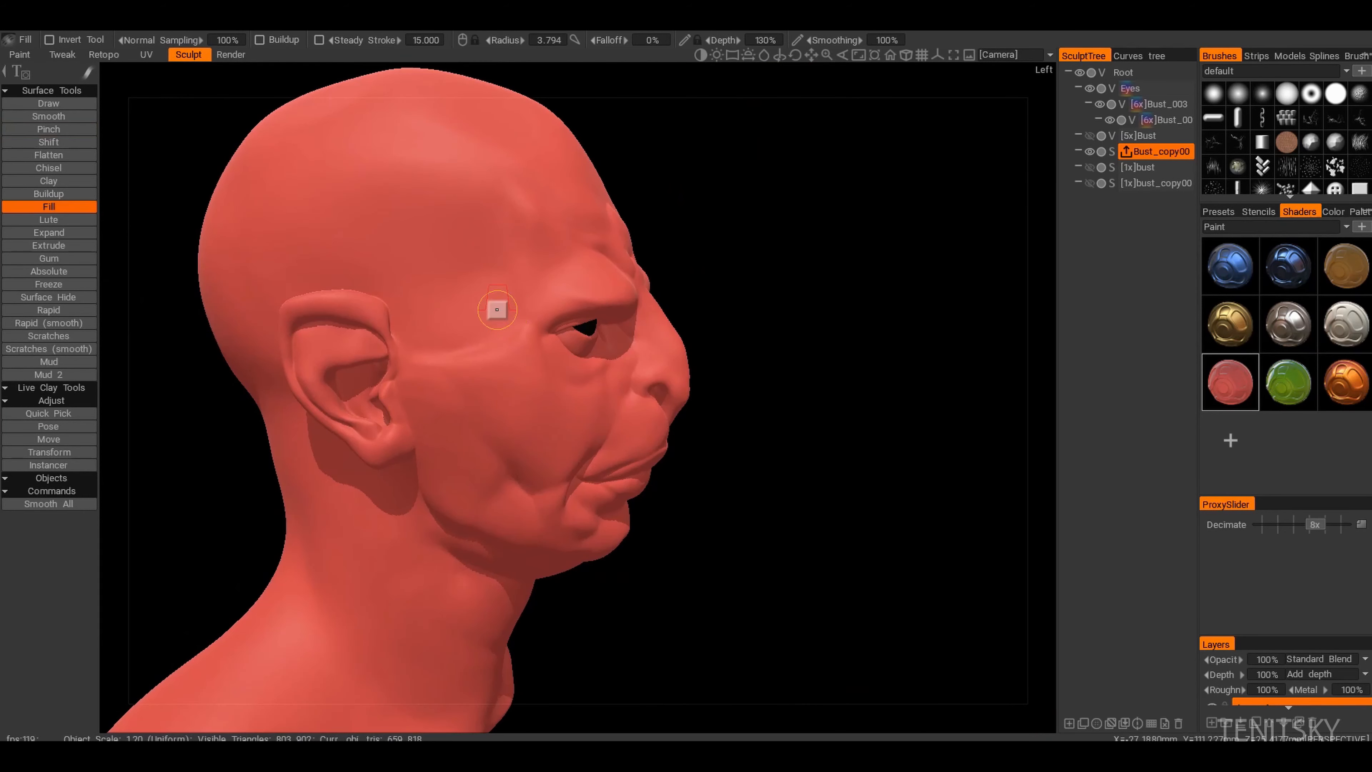
alt+drag(497, 309, 546, 385)
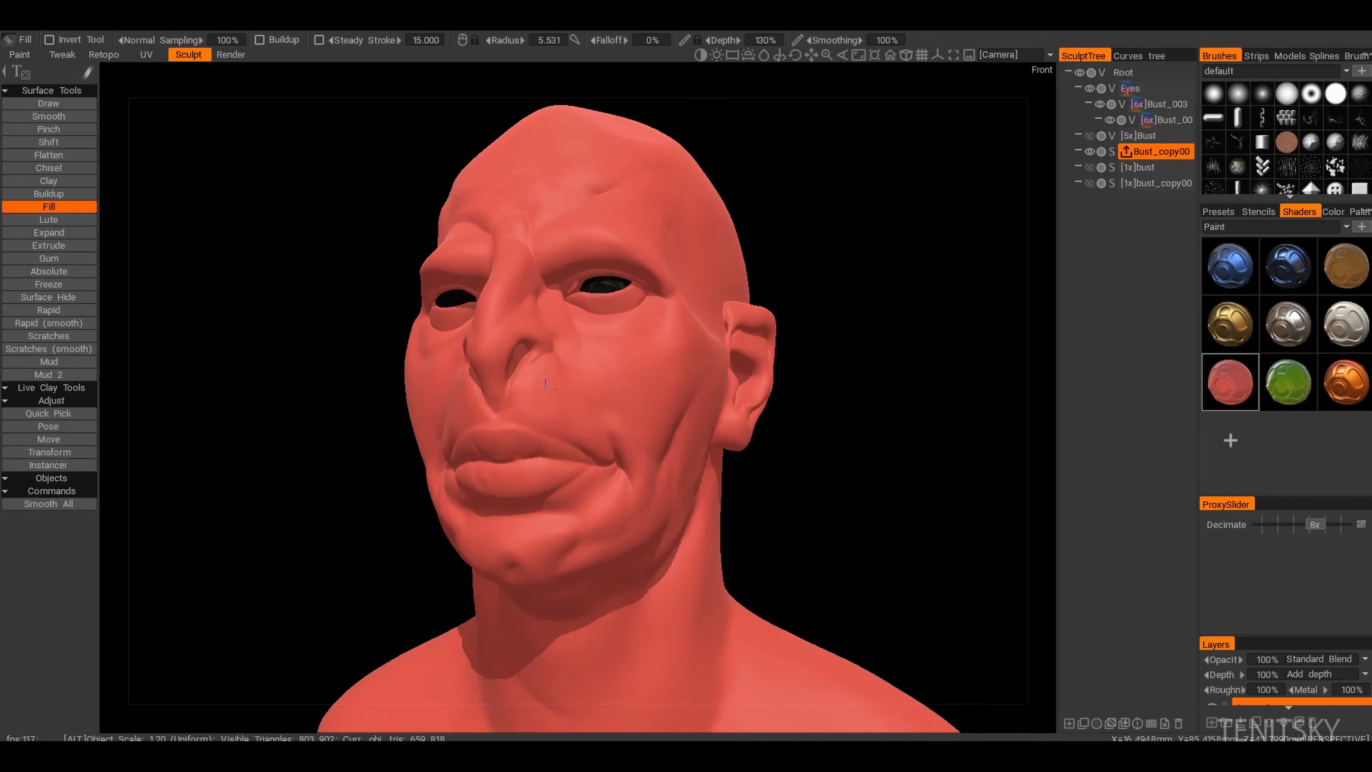
alt+drag(541, 456, 609, 399)
scroll(668, 472, down, 3)
scroll(681, 459, up, 3)
Step: Reshape the cheeks, mouth corners and jaw using Move with radii 6.332 to 11.758, and return the bust to full resolution
key(m)
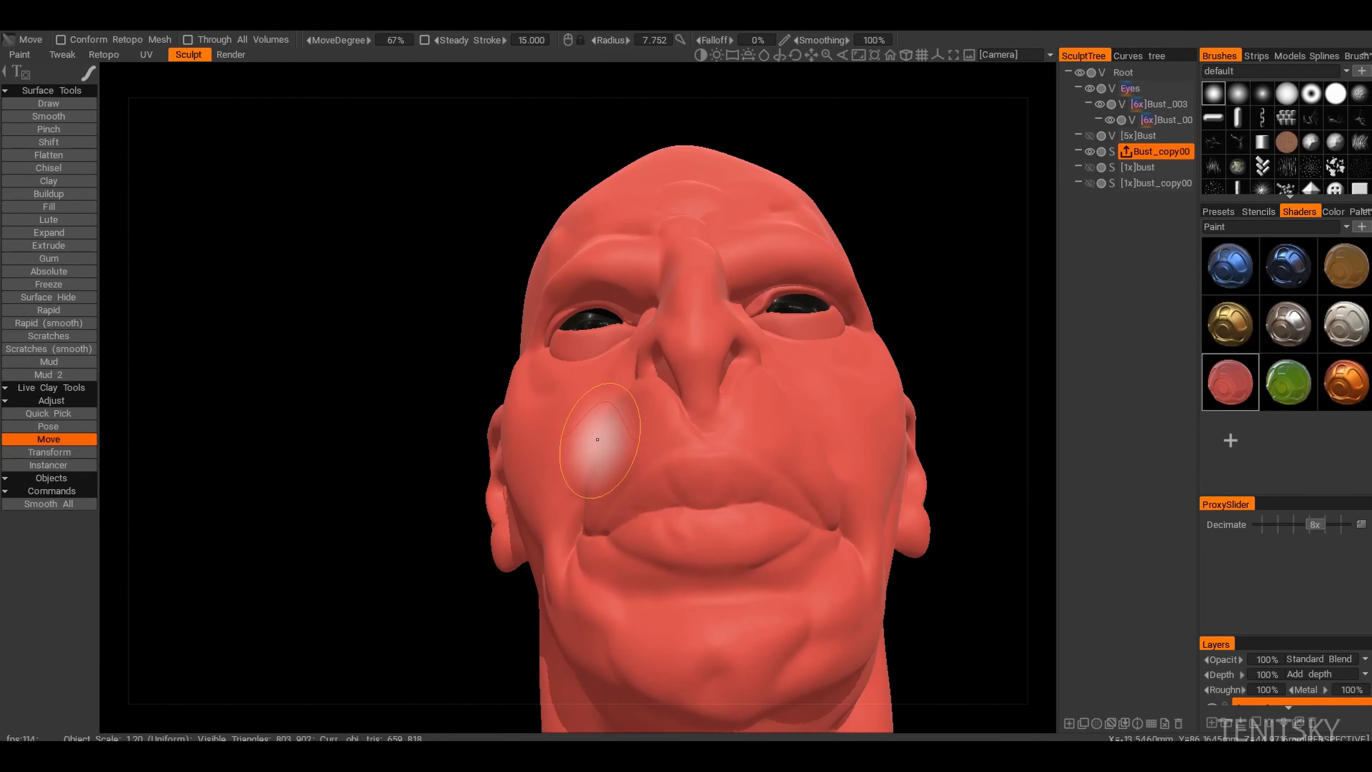
alt+drag(615, 470, 773, 506)
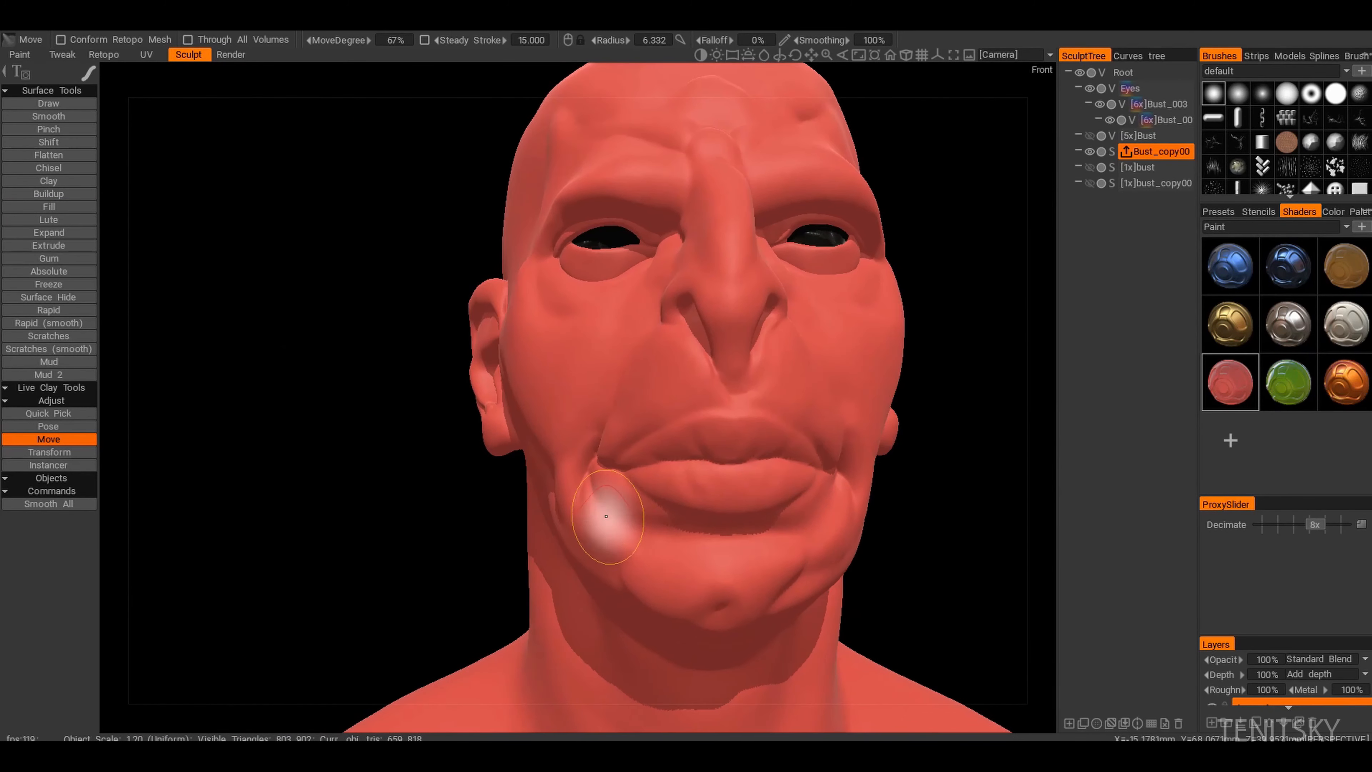
alt+drag(620, 511, 611, 513)
alt+drag(647, 435, 726, 490)
alt+drag(698, 550, 703, 455)
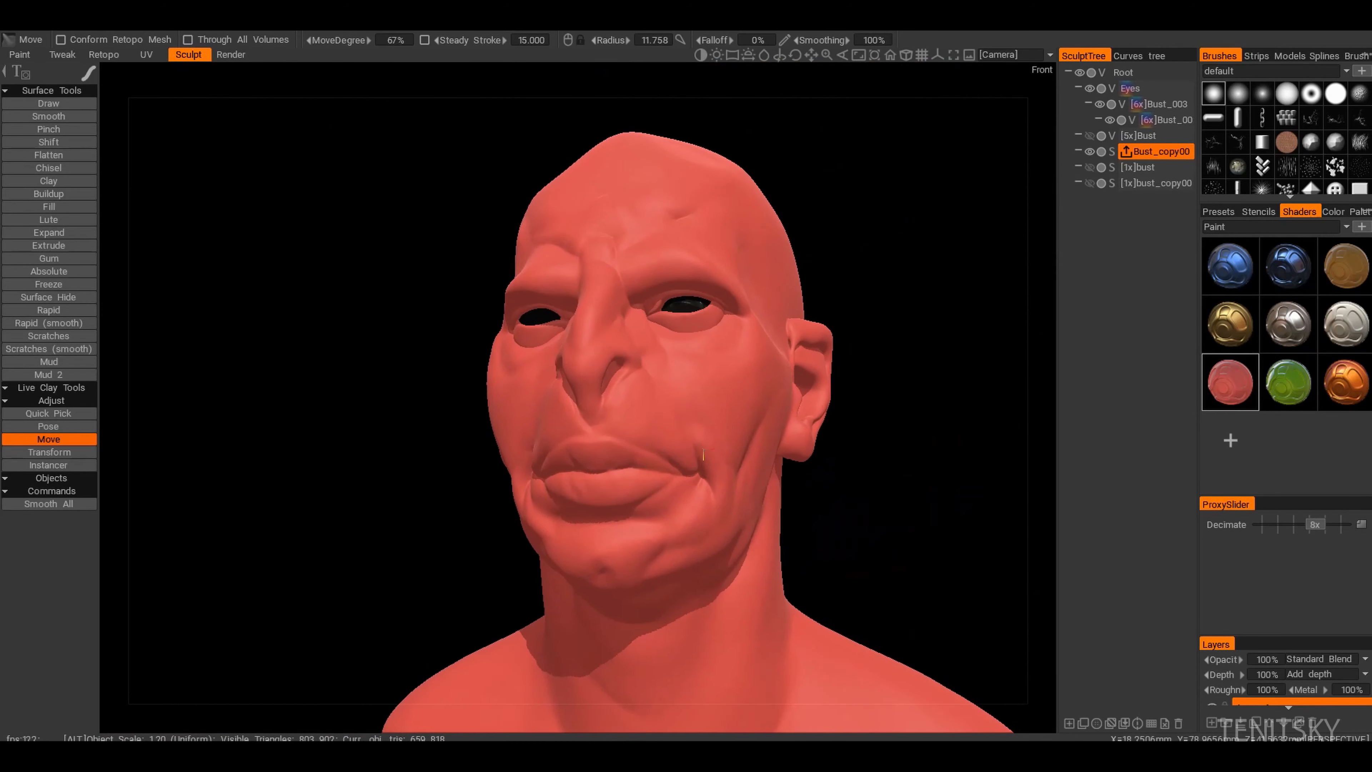
alt+drag(684, 400, 798, 390)
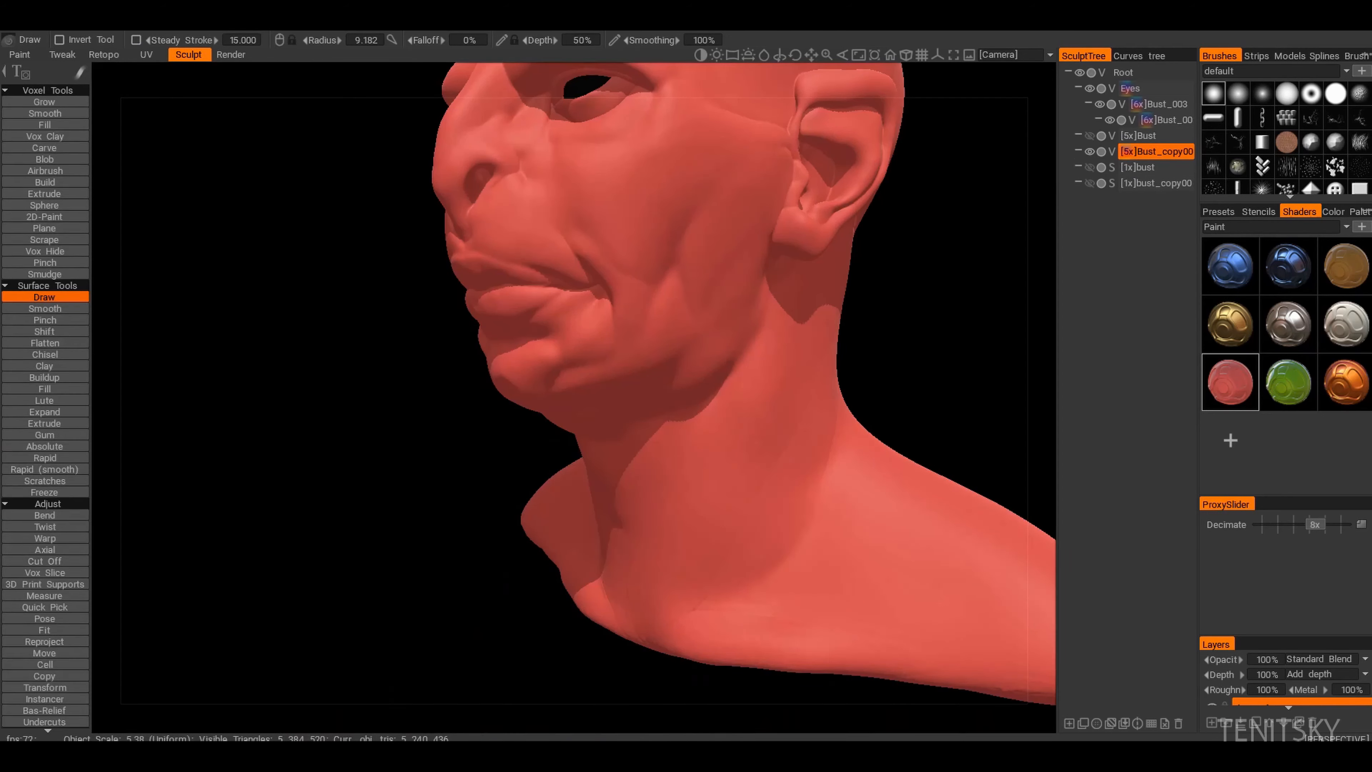
Step: Blend the crease running from the temple to behind the ear using Fill with radius 5.929 and depth 142%
alt+drag(918, 281, 843, 316)
mouse_move(923, 324)
alt+mouse_down()
mouse_move(817, 334)
mouse_move(702, 320)
alt+mouse_up()
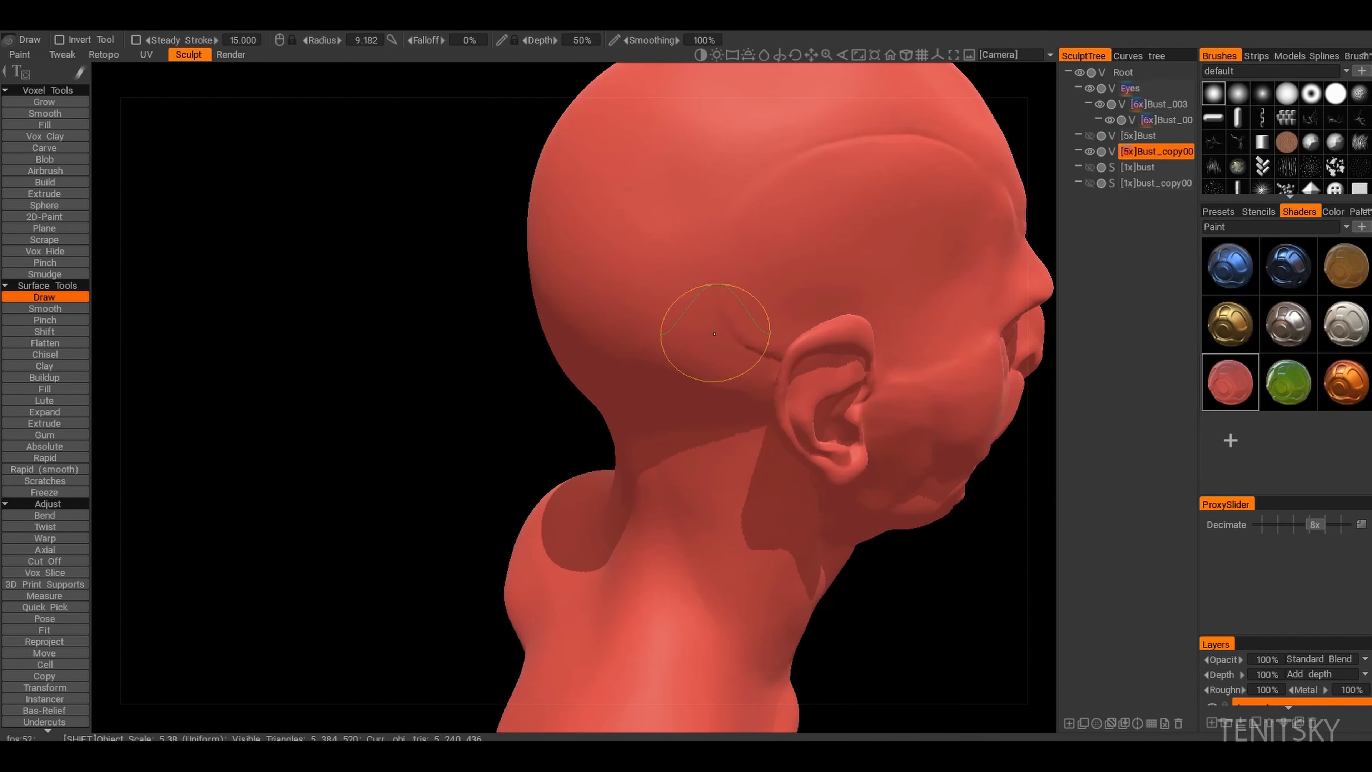
mouse_move(771, 197)
alt+mouse_down()
mouse_move(827, 224)
mouse_move(802, 281)
mouse_move(669, 325)
alt+mouse_up()
alt+drag(748, 223, 740, 284)
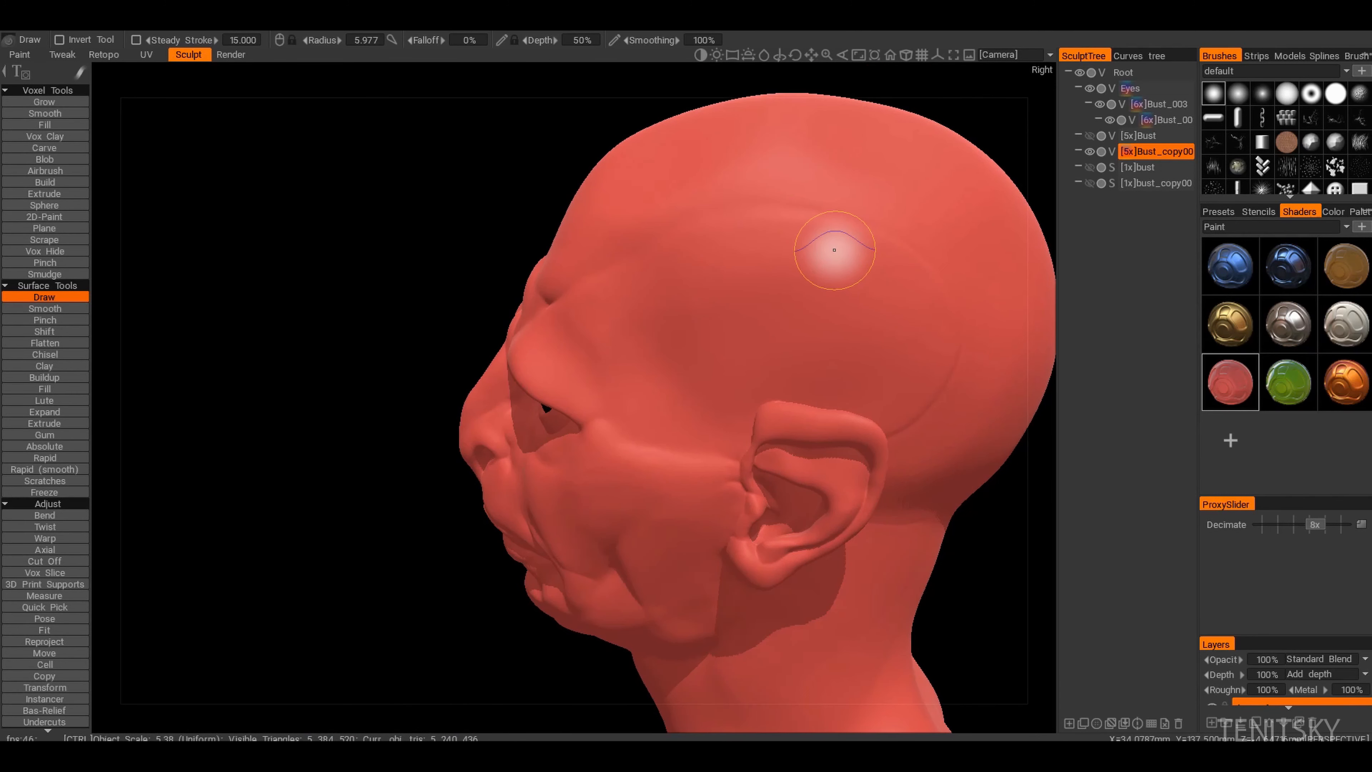
mouse_move(835, 250)
alt+mouse_down()
mouse_move(781, 238)
mouse_move(688, 518)
alt+mouse_up()
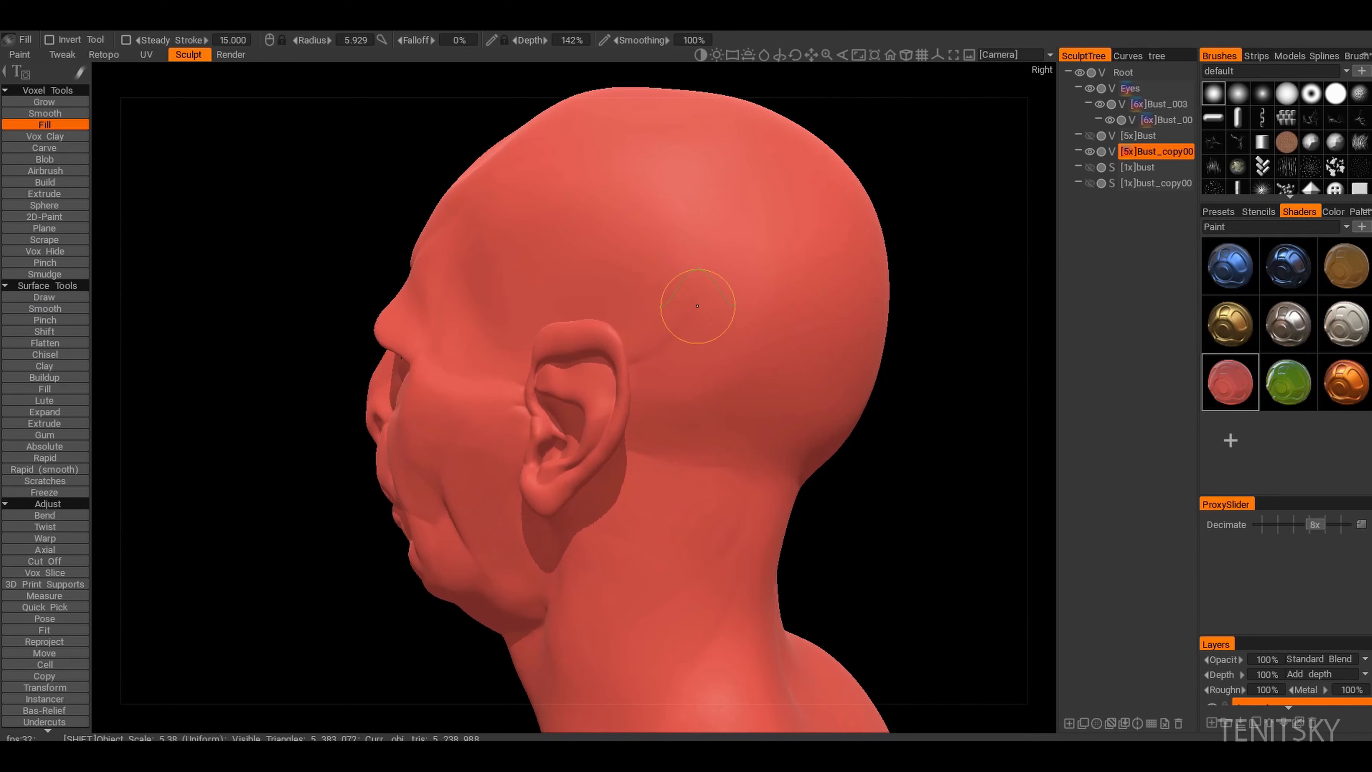
alt+drag(698, 306, 795, 441)
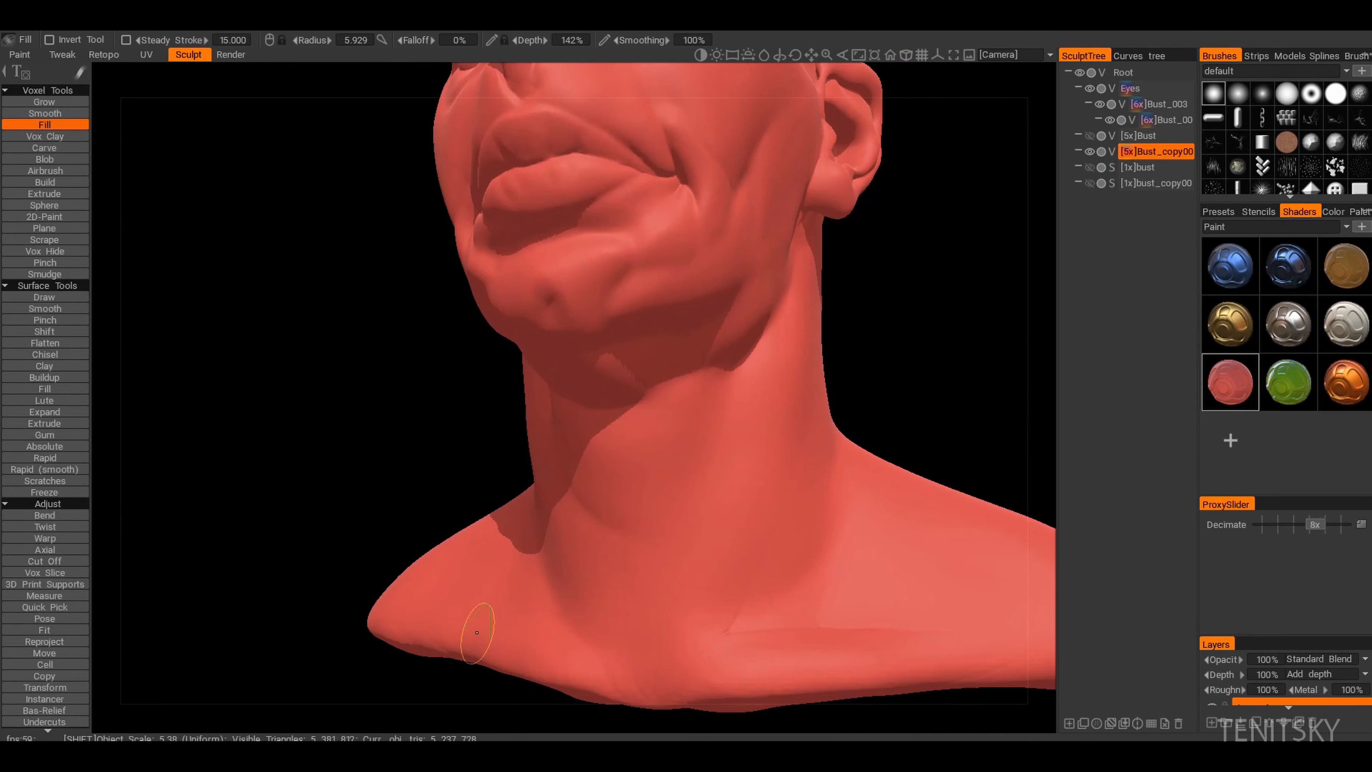
mouse_move(809, 653)
alt+mouse_down()
mouse_move(633, 443)
mouse_move(698, 453)
mouse_move(577, 458)
mouse_move(662, 454)
alt+mouse_up()
Step: Select the eyeball volume and adjust how it fits behind the eyelids using Move with radius 2.421
key(h)
scroll(662, 405, up, 3)
click(44, 653)
alt+drag(662, 405, 629, 420)
alt+drag(710, 405, 676, 389)
key(h)
scroll(580, 367, up, 5)
scroll(621, 368, down, 5)
click(1089, 88)
alt+drag(665, 448, 570, 400)
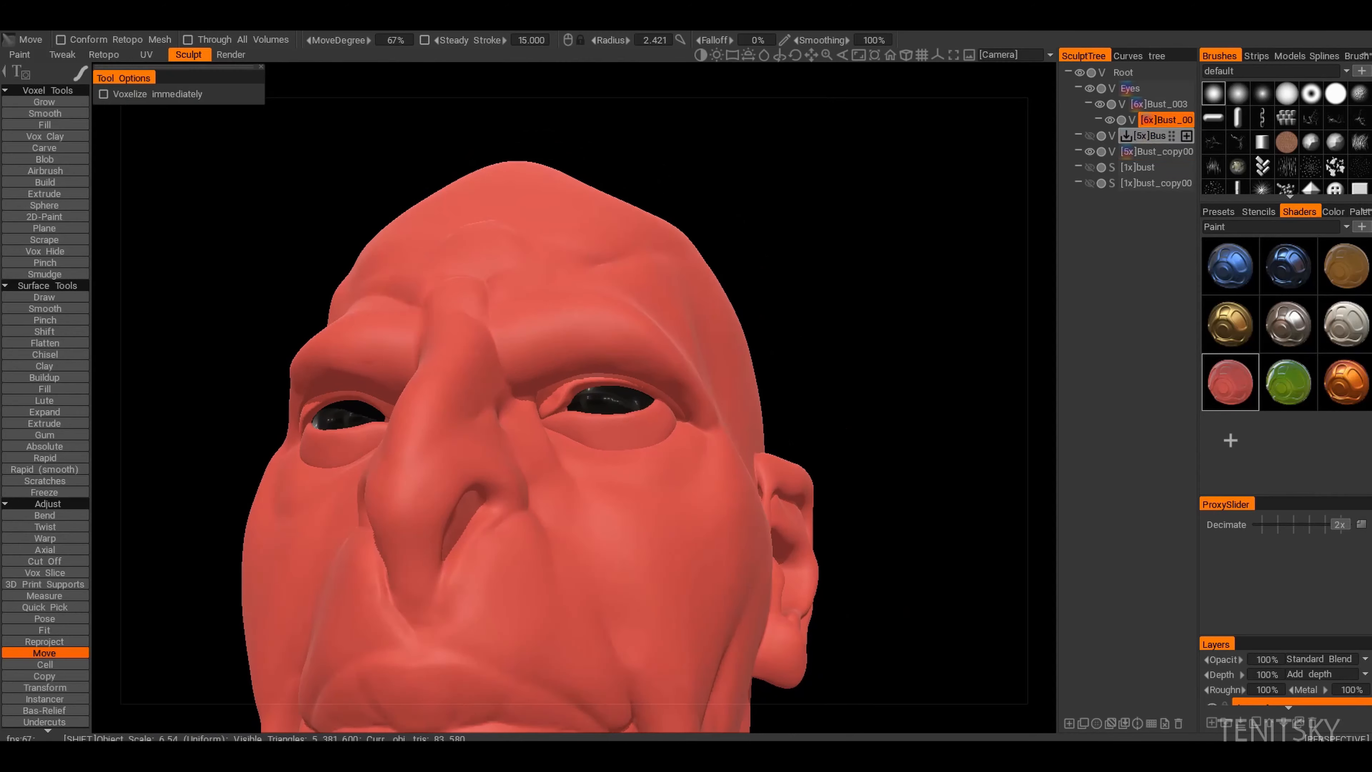
Step: Reselect the visible bust copy and reshape the lower eyelid using Move with radius 0.562
shift+drag(1196, 150, 1192, 150)
scroll(605, 402, up, 3)
mouse_move(621, 422)
alt+mouse_down()
mouse_move(573, 335)
mouse_move(597, 427)
alt+mouse_up()
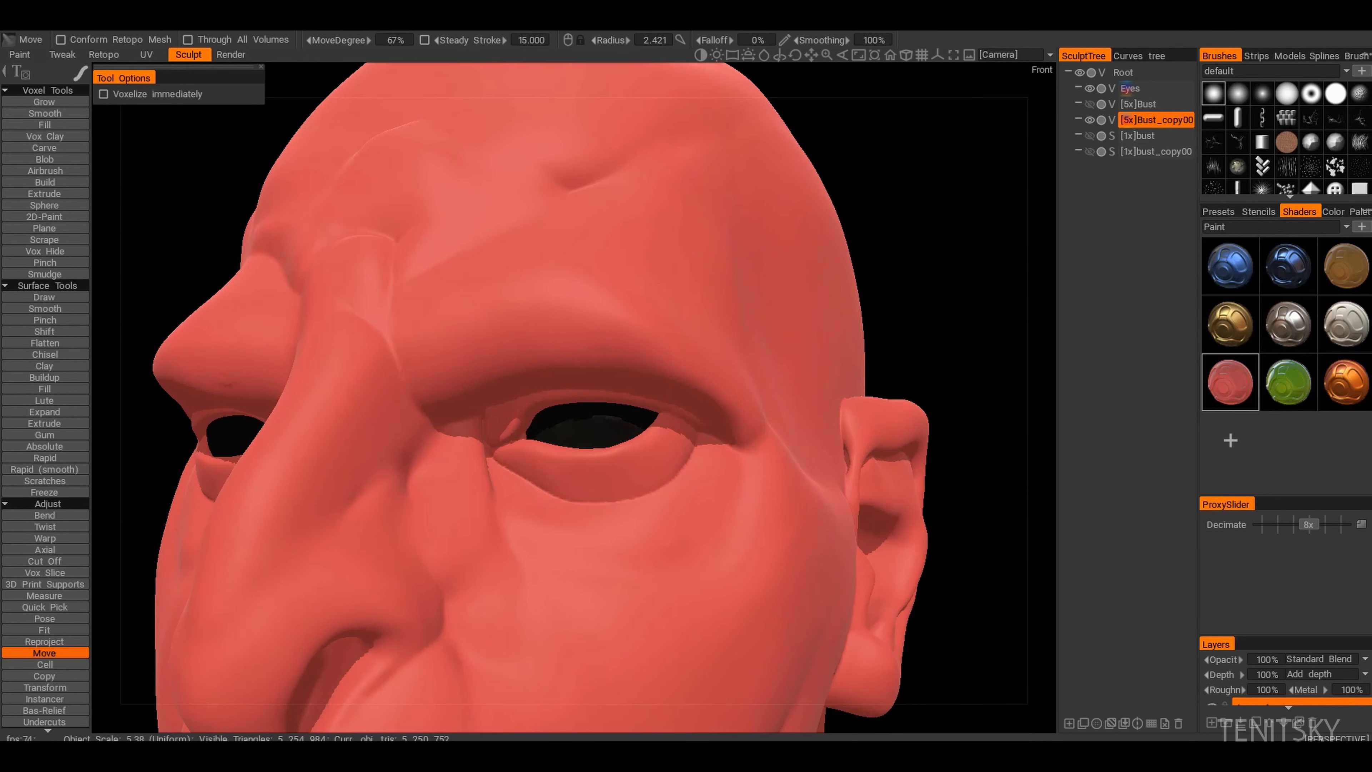
scroll(582, 435, up, 4)
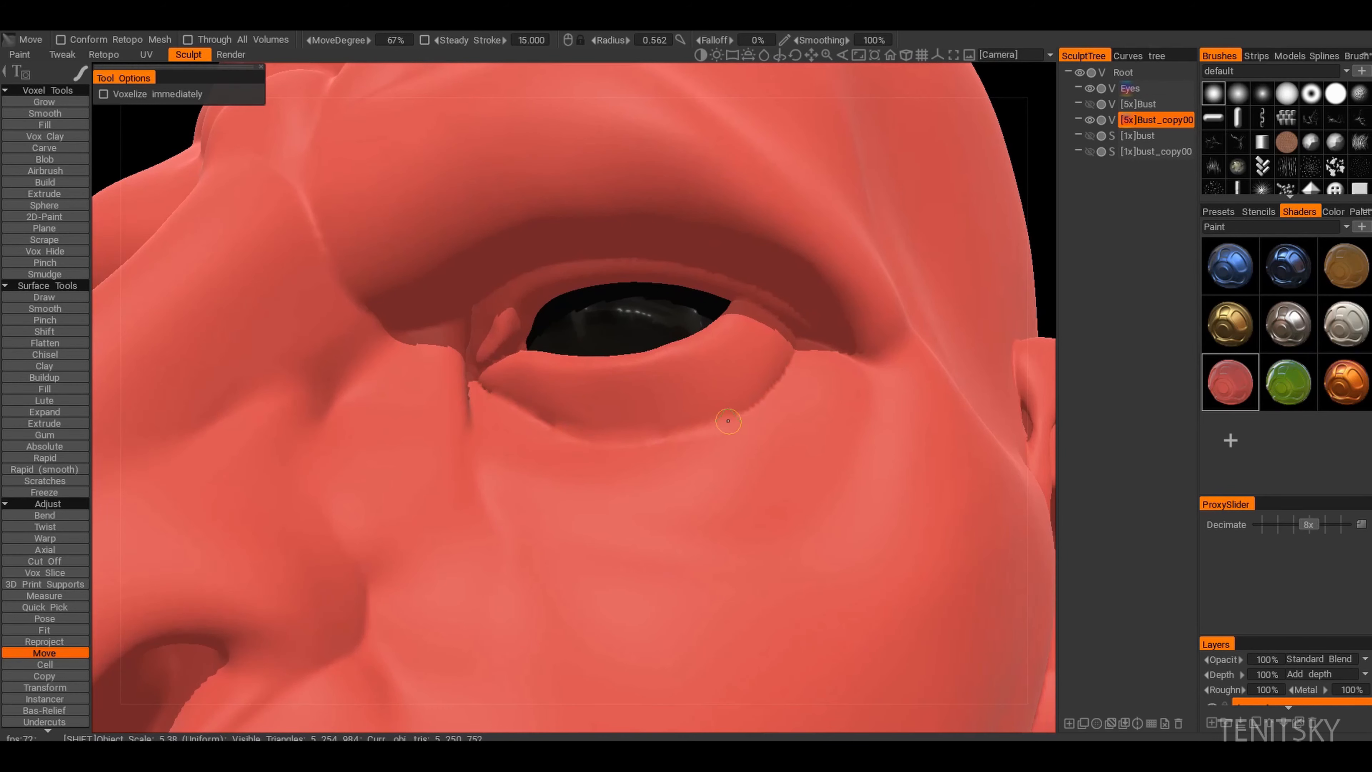
alt+drag(692, 403, 689, 373)
Step: Refine the inner eye corner and upper lid fold using Move with radius 0.774
mouse_move(599, 453)
alt+mouse_down()
mouse_move(529, 459)
mouse_move(492, 486)
mouse_move(518, 481)
alt+mouse_up()
mouse_move(407, 403)
alt+mouse_down()
mouse_move(440, 424)
mouse_move(503, 427)
alt+mouse_up()
alt+right_drag(502, 427, 459, 422)
alt+middle_drag(648, 412, 538, 423)
mouse_move(538, 423)
alt+right_down()
mouse_move(589, 423)
mouse_move(514, 454)
alt+right_up()
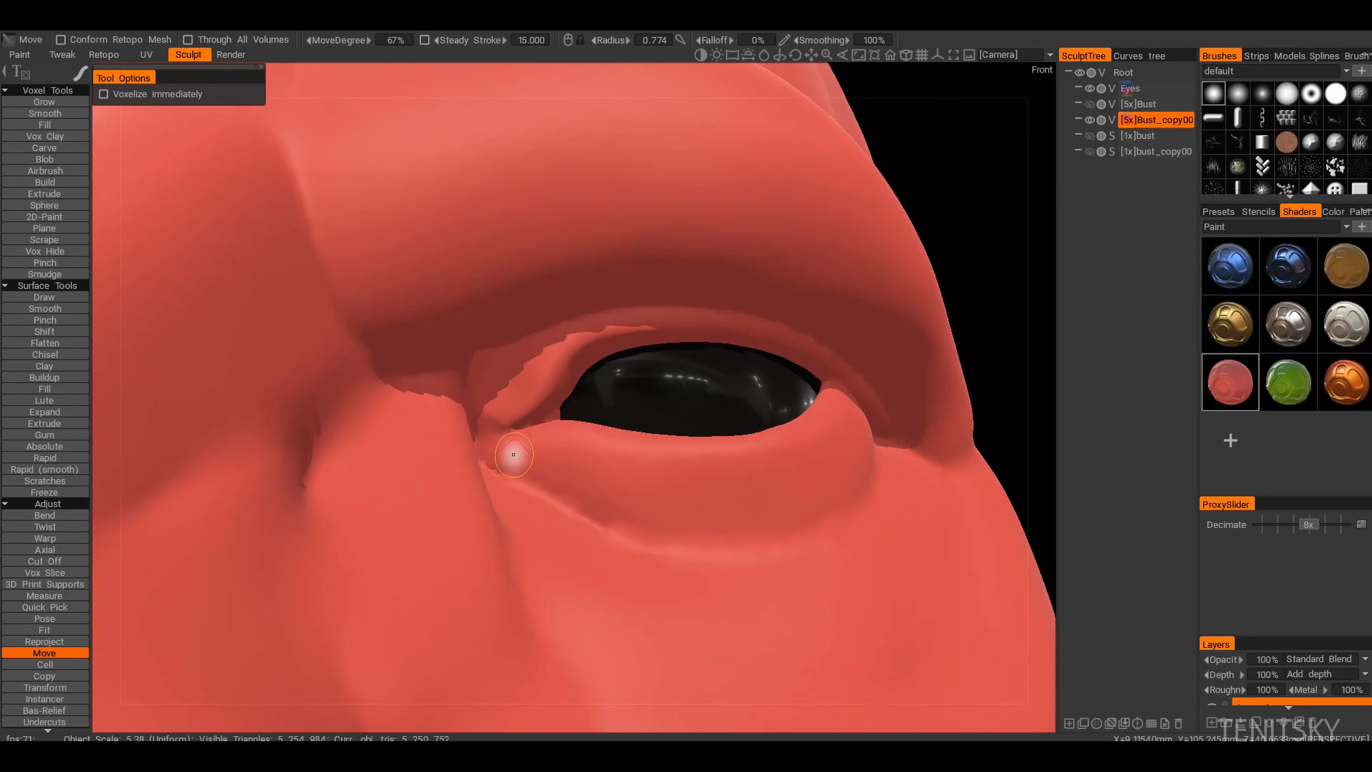
Step: Blend the inner corner of the eye into the lower lid using Fill with depth 142%
key(f)
mouse_move(514, 448)
alt+mouse_down()
mouse_move(496, 449)
mouse_move(551, 444)
alt+mouse_up()
key(m)
key(f)
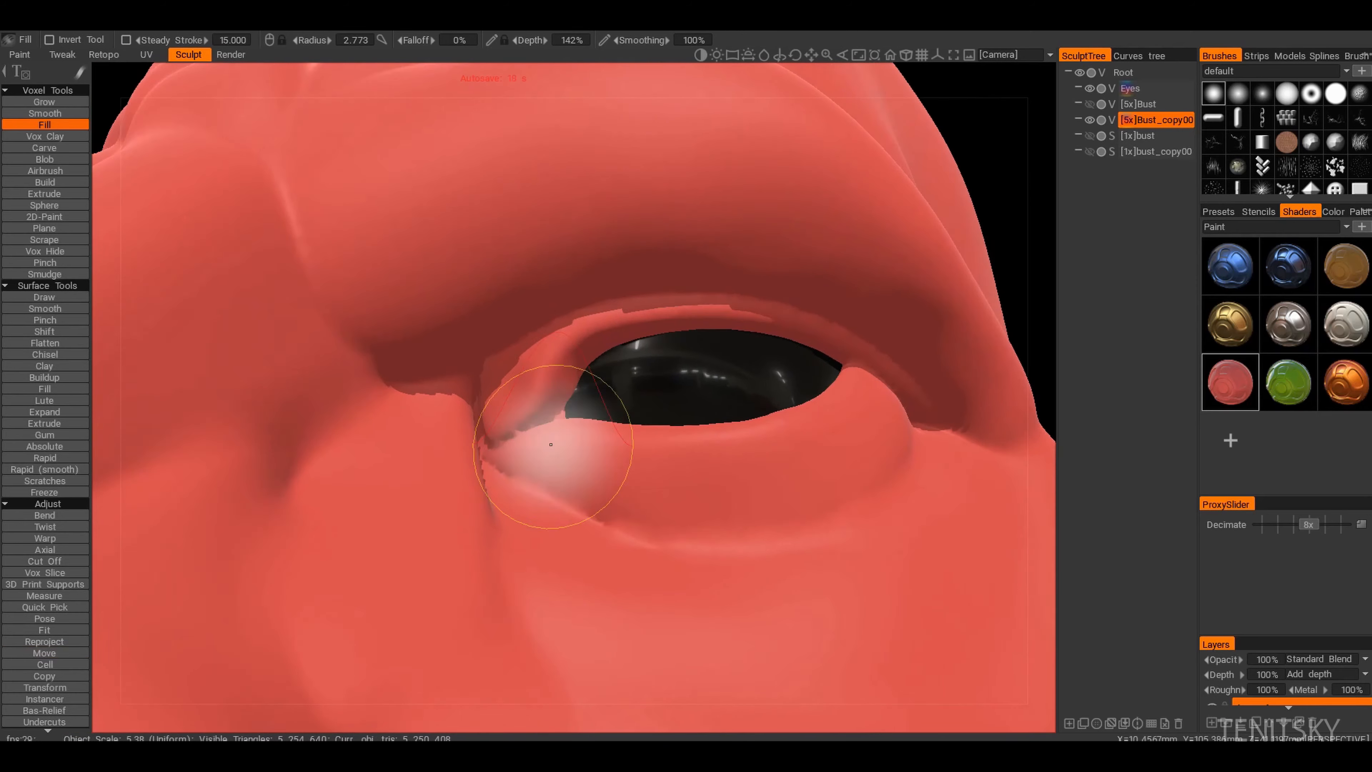
right_drag(551, 445, 502, 446)
mouse_move(502, 446)
alt+mouse_down()
mouse_move(486, 422)
mouse_move(493, 460)
mouse_move(594, 443)
mouse_move(600, 460)
alt+mouse_up()
Step: Fill and smooth the area under the other eye with radius 1.394 and depth 173%
mouse_move(492, 461)
alt+mouse_down()
mouse_move(465, 481)
mouse_move(378, 476)
alt+mouse_up()
alt+right_drag(378, 475, 346, 487)
alt+drag(346, 486, 465, 465)
alt+right_drag(464, 465, 420, 529)
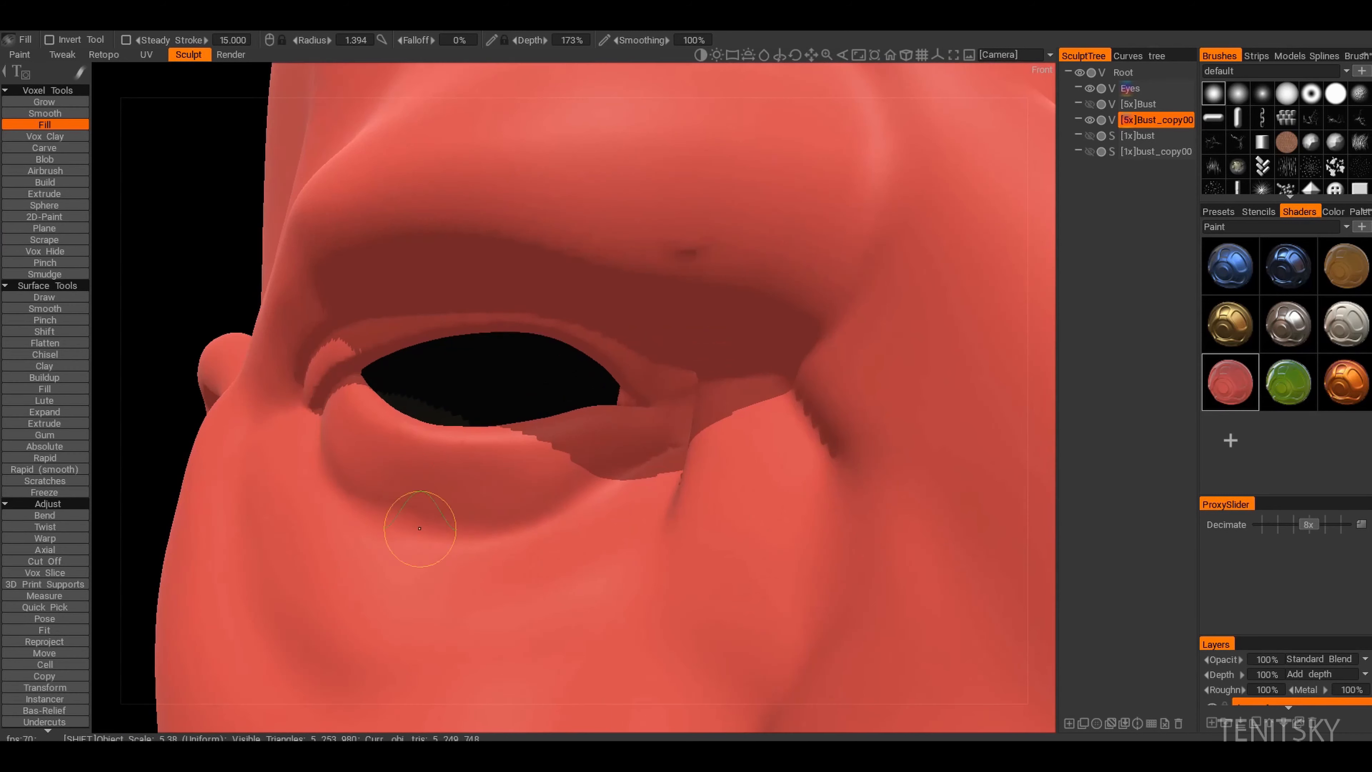
shift+drag(419, 528, 459, 524)
alt+right_drag(459, 524, 400, 475)
mouse_move(594, 476)
alt+mouse_down()
mouse_move(483, 482)
mouse_move(481, 454)
mouse_move(484, 486)
mouse_move(470, 481)
mouse_move(513, 481)
mouse_move(484, 454)
alt+mouse_up()
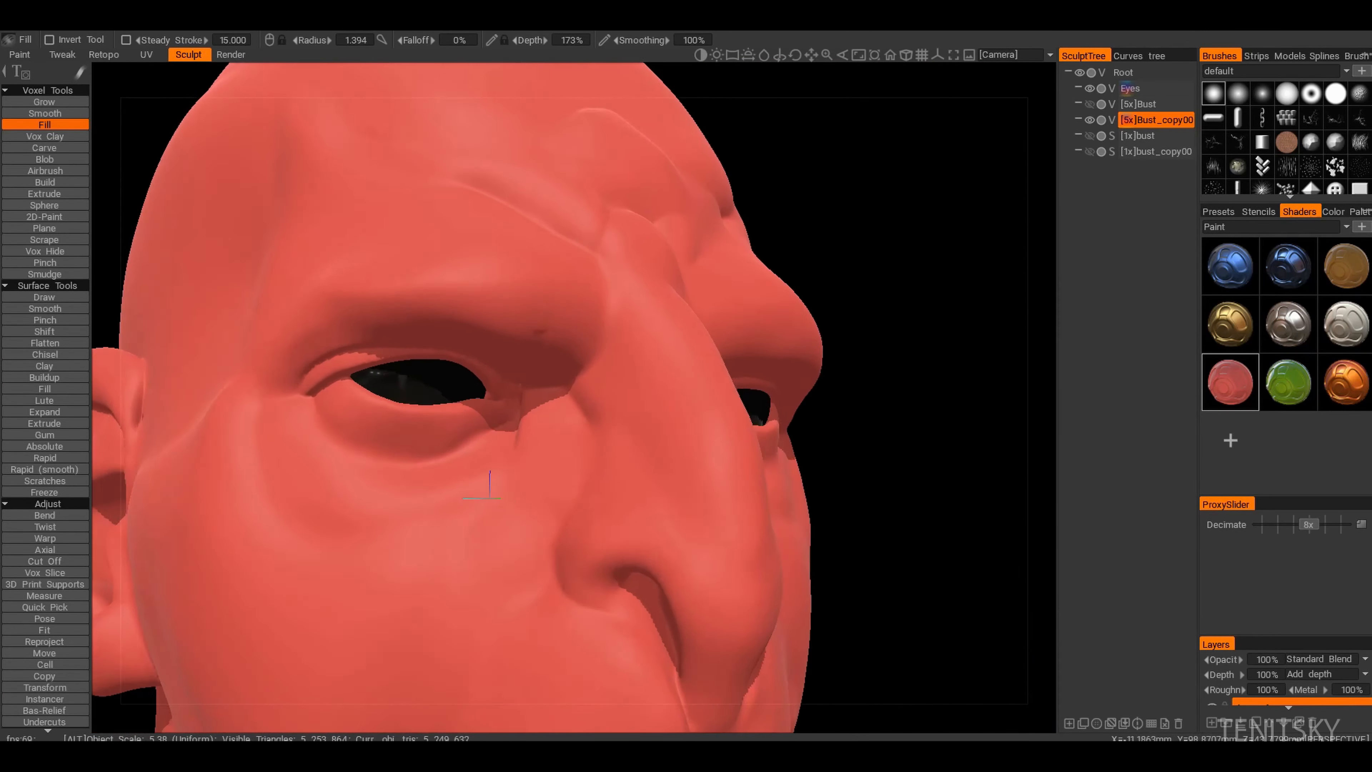
Step: Sharpen the creases around the eye, cheek and mouth corner using Pinch with depth 237%, starting with radius 1.352
click(44, 320)
right_drag(484, 454, 459, 453)
mouse_move(459, 454)
alt+mouse_down()
mouse_move(405, 454)
mouse_move(422, 457)
mouse_move(422, 429)
mouse_move(597, 408)
alt+mouse_up()
alt+right_drag(597, 408, 464, 486)
alt+drag(465, 487, 447, 517)
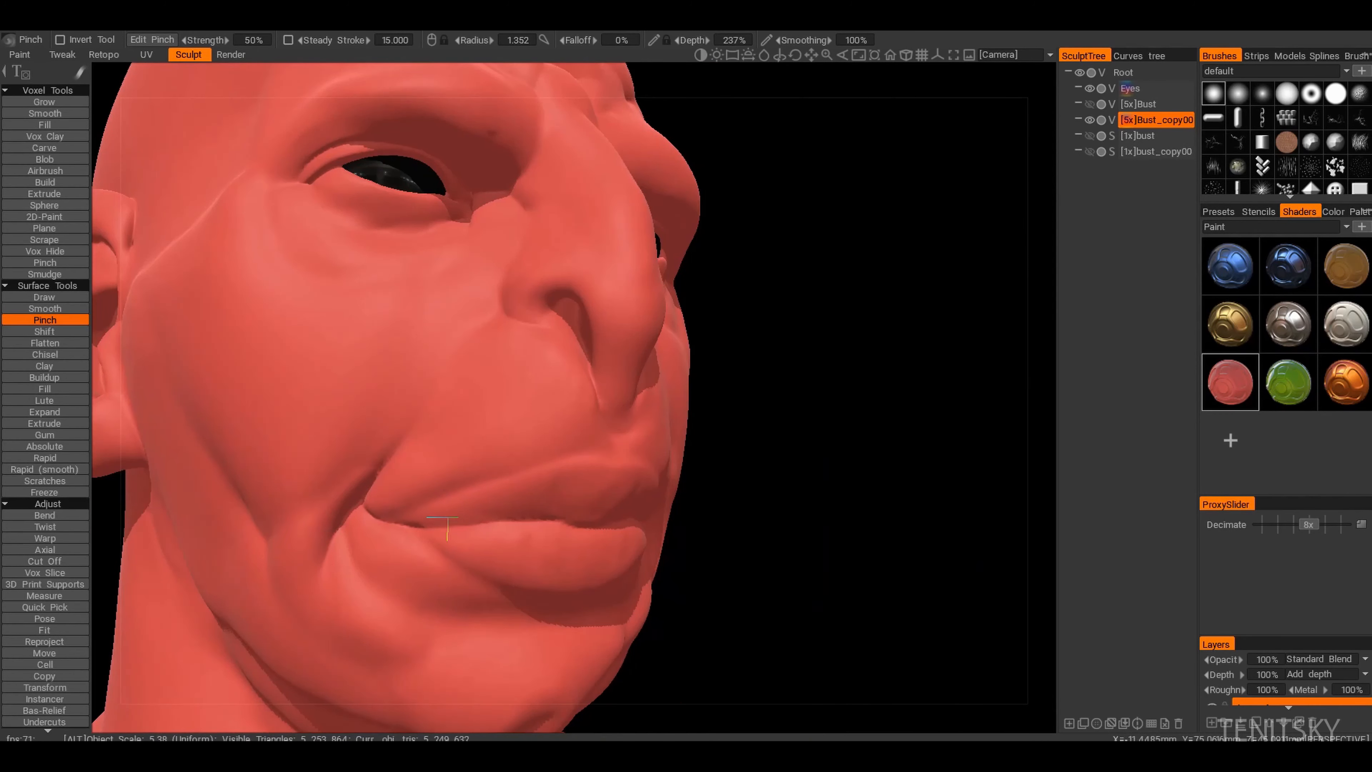
alt+drag(480, 450, 418, 448)
alt+right_drag(419, 448, 489, 492)
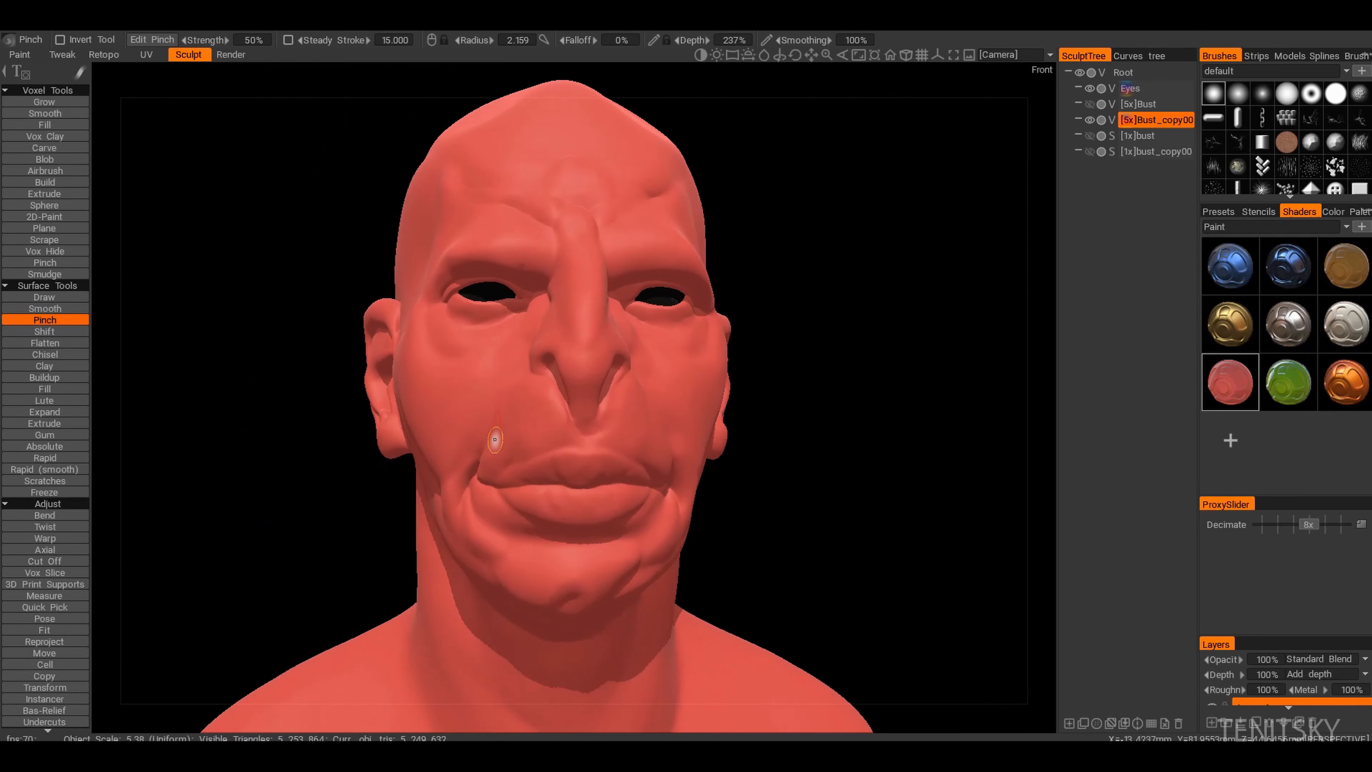
Step: Pinch the facial folds around the nose and cheeks with radii 2.159 to 1.471
alt+drag(493, 444, 427, 454)
alt+right_drag(426, 455, 469, 420)
alt+drag(469, 420, 459, 454)
alt+right_drag(459, 454, 498, 473)
alt+drag(498, 473, 408, 452)
mouse_move(408, 451)
alt+right_down()
mouse_move(416, 481)
mouse_move(406, 454)
alt+right_up()
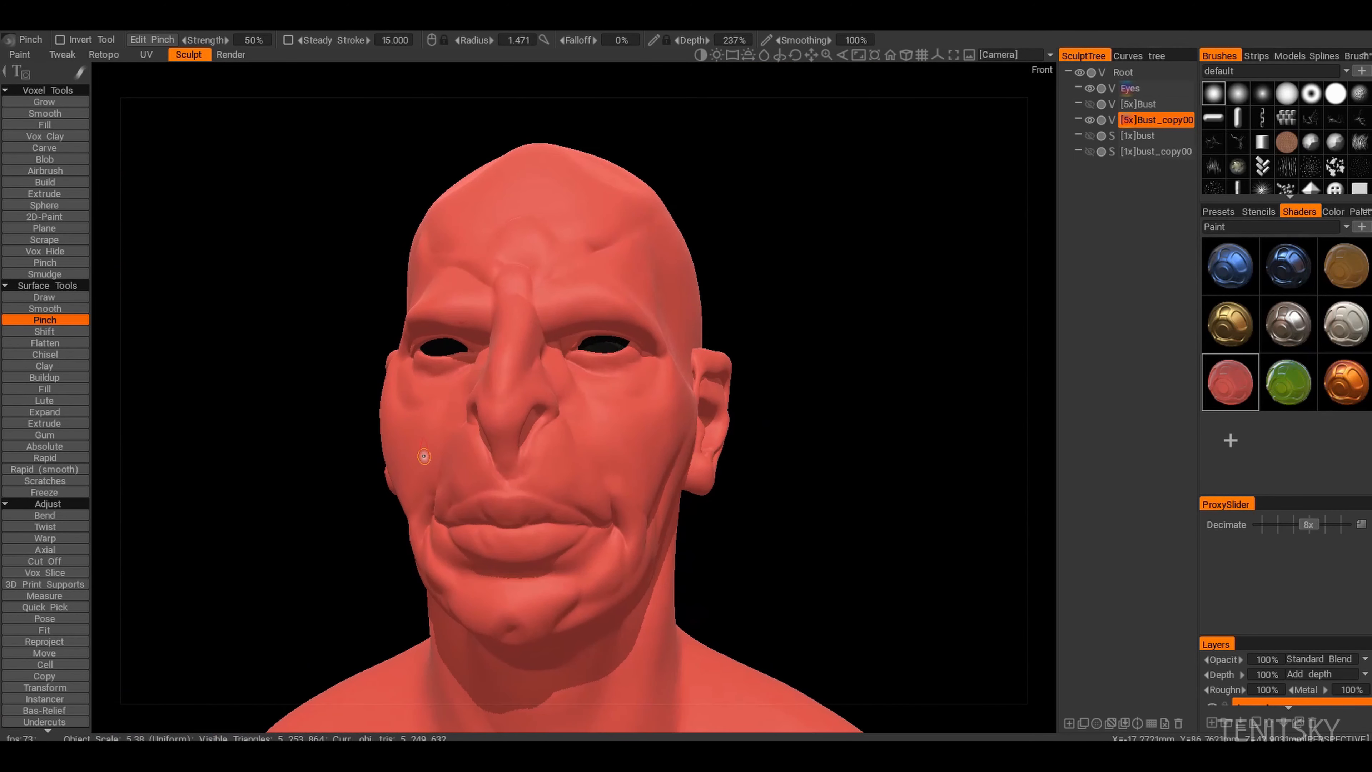
Step: Switch the bust copy to surface mode and reshape the cheeks and mouth area using Move with radii 9.634 to 11.534
click(44, 653)
alt+drag(424, 455, 472, 457)
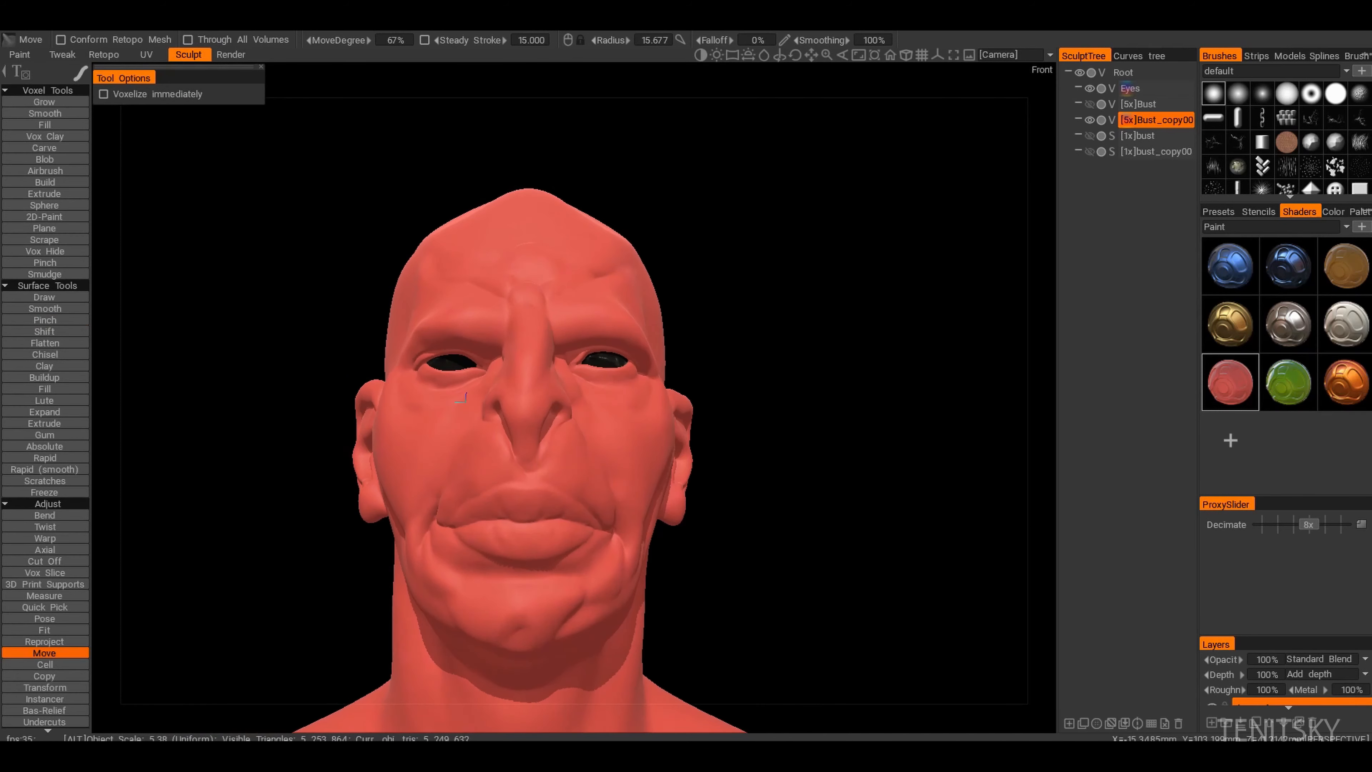
alt+right_drag(461, 398, 470, 379)
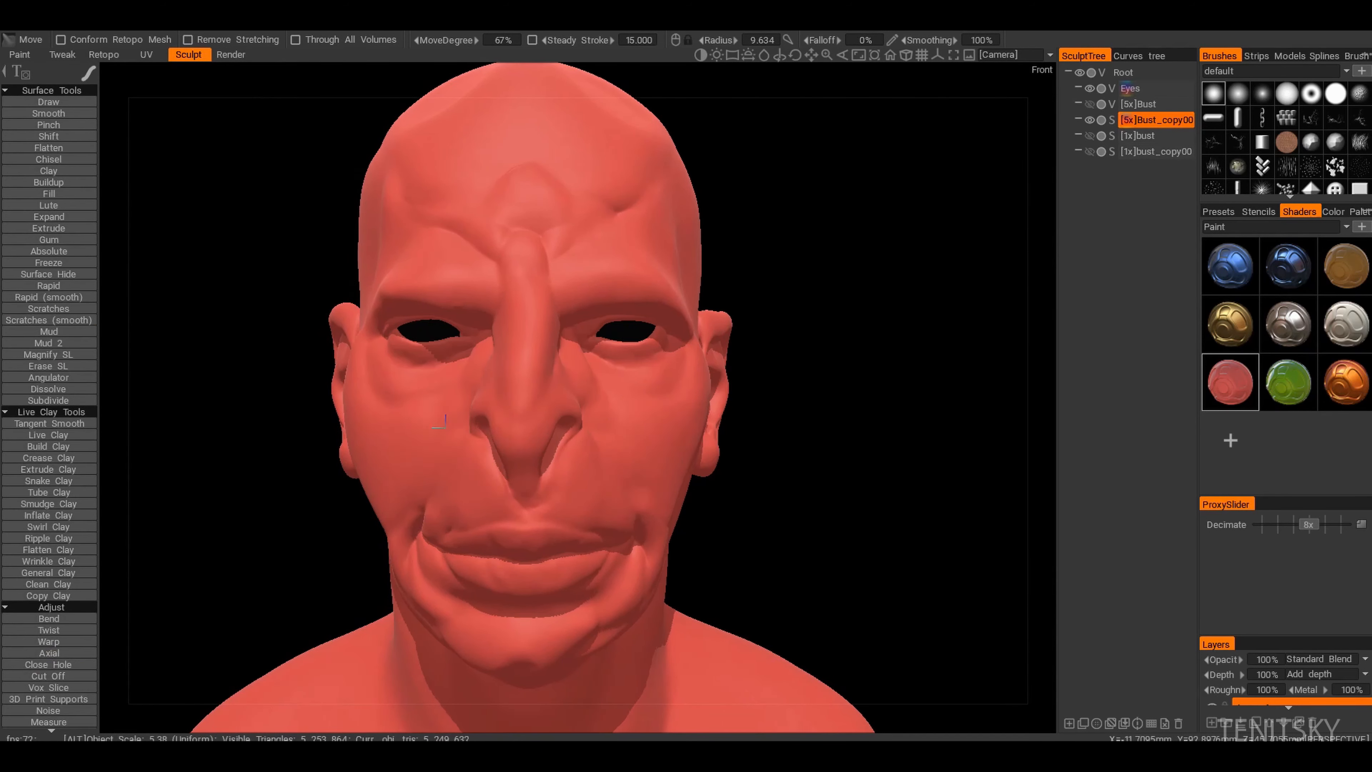
mouse_move(434, 433)
alt+mouse_down()
mouse_move(441, 310)
mouse_move(466, 414)
mouse_move(514, 306)
mouse_move(504, 375)
mouse_move(523, 414)
mouse_move(578, 417)
alt+mouse_up()
right_drag(490, 484, 546, 486)
mouse_move(546, 486)
alt+mouse_down()
mouse_move(508, 481)
mouse_move(522, 486)
alt+mouse_up()
alt+drag(668, 481, 507, 471)
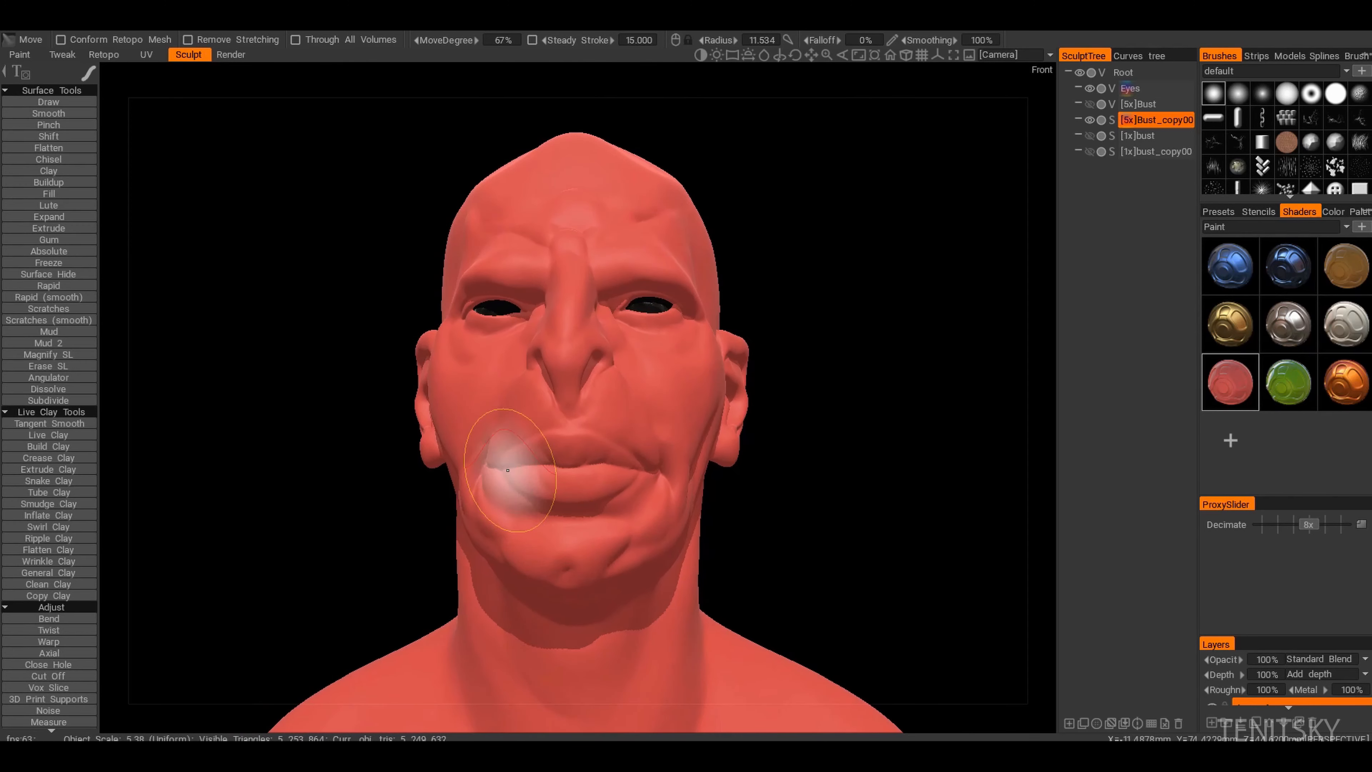
Step: Pinch the line between the lips with radius 1.471 and depth 237%
alt+drag(572, 541, 597, 536)
alt+right_drag(597, 536, 610, 476)
click(48, 125)
alt+right_drag(421, 530, 435, 476)
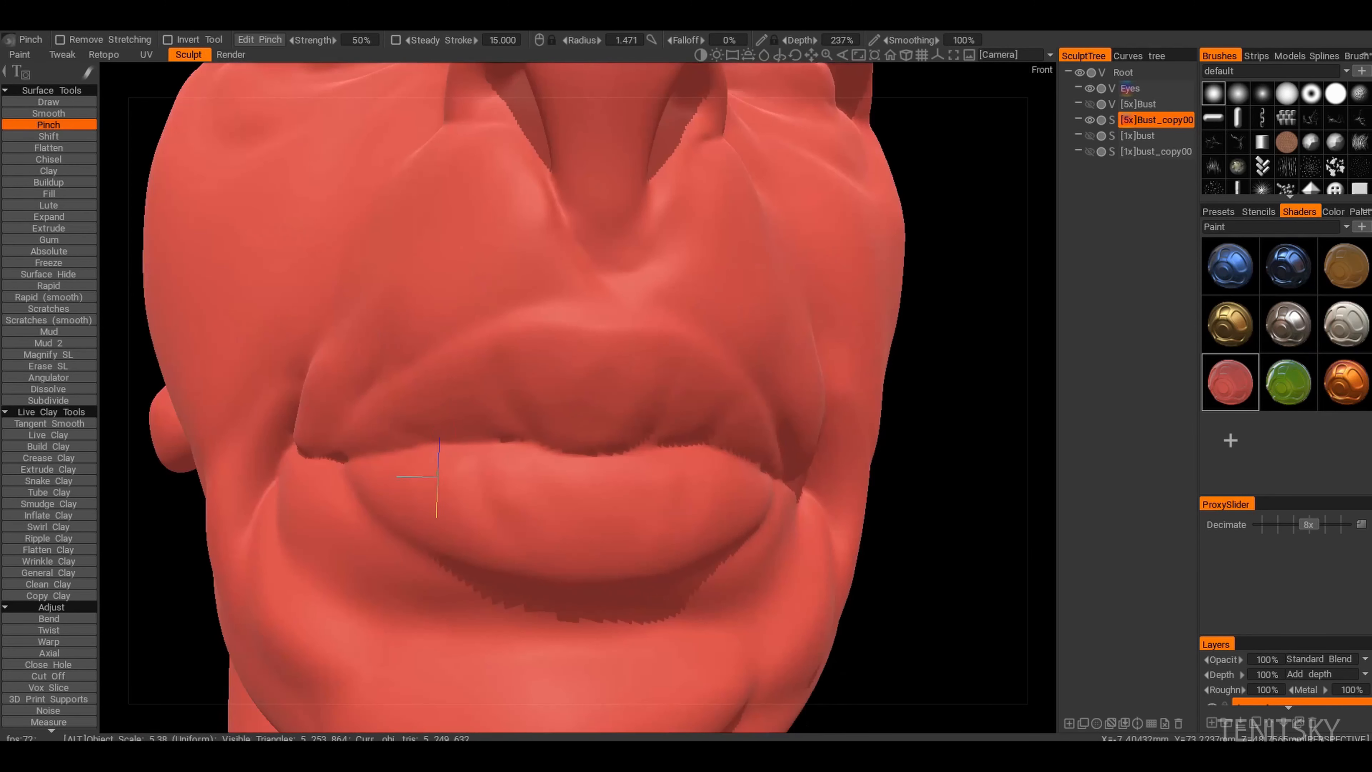
alt+drag(435, 475, 541, 370)
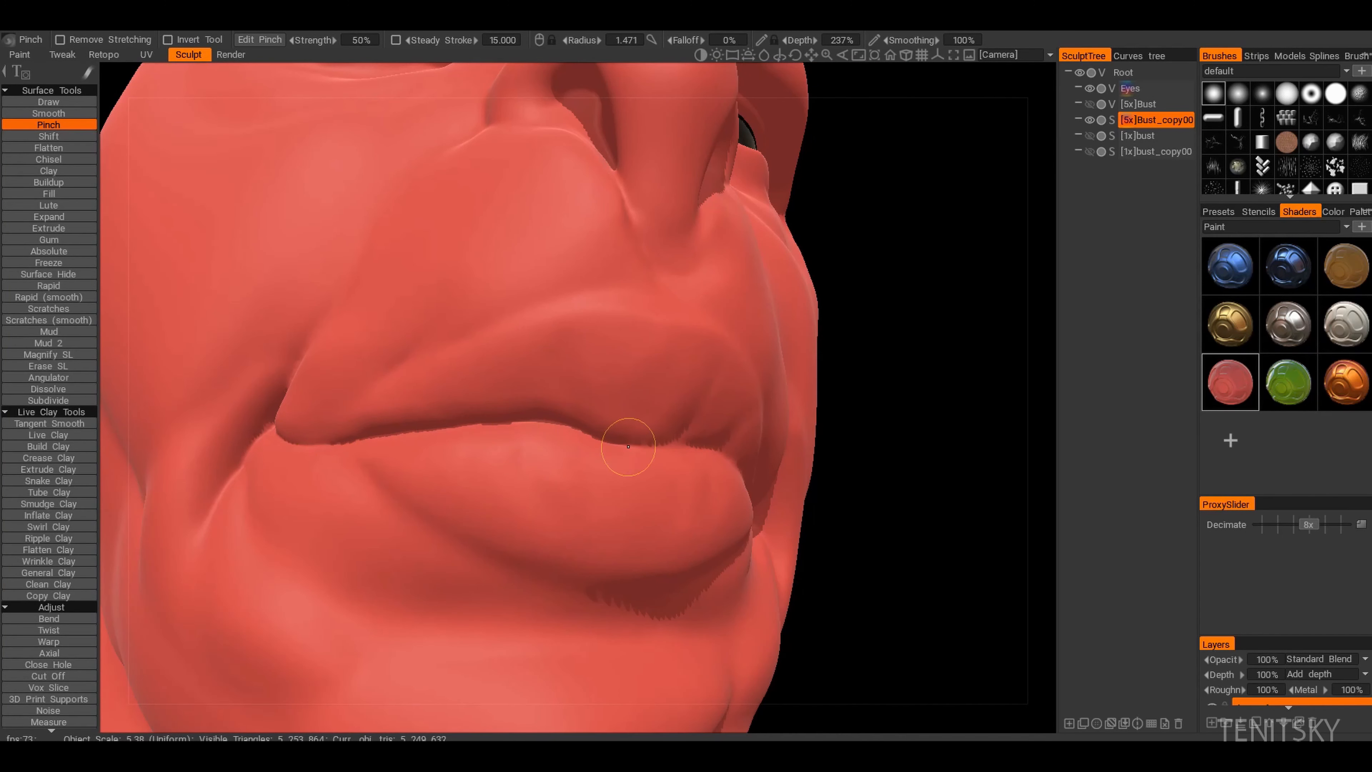
alt+drag(619, 444, 553, 457)
alt+drag(647, 441, 488, 436)
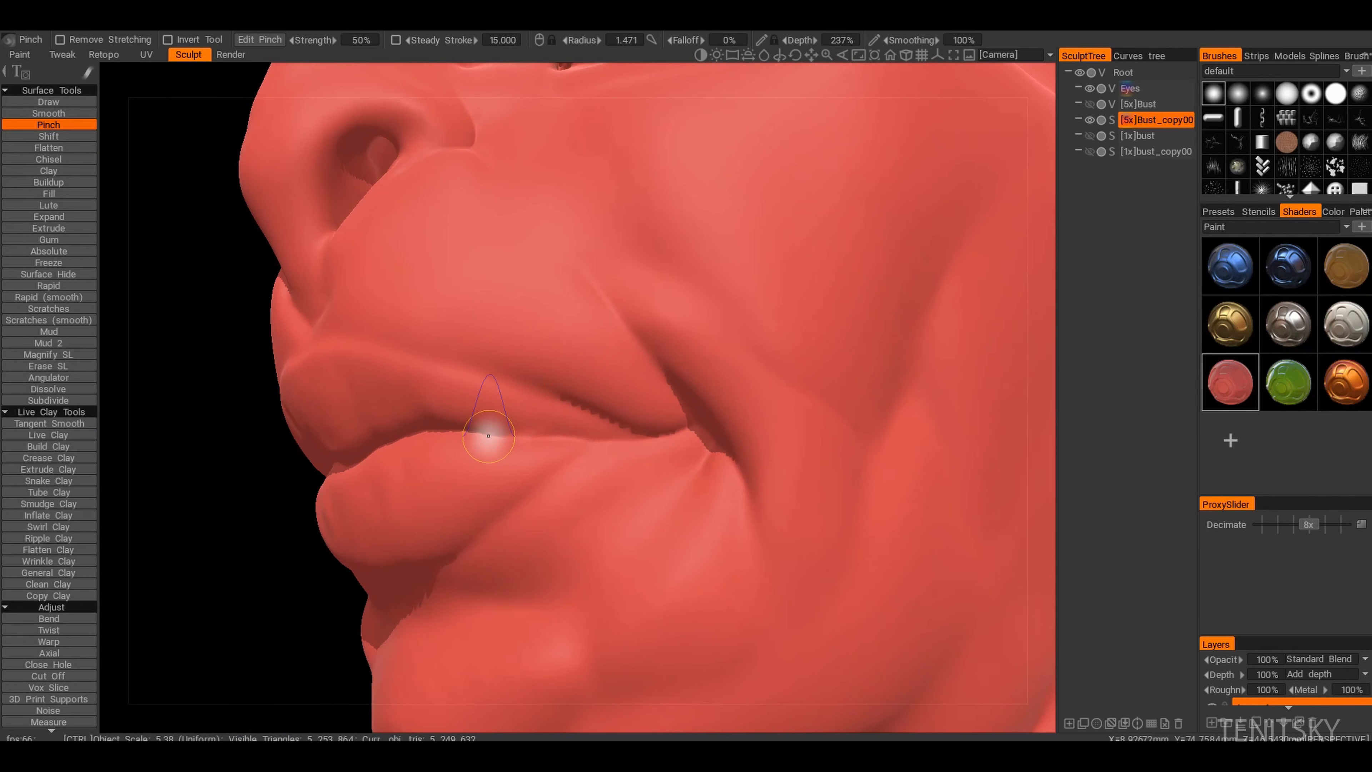
Step: Tighten the lip line towards the mouth corners using Pinch with radius 1.279
alt+drag(616, 438, 713, 430)
alt+drag(514, 423, 236, 432)
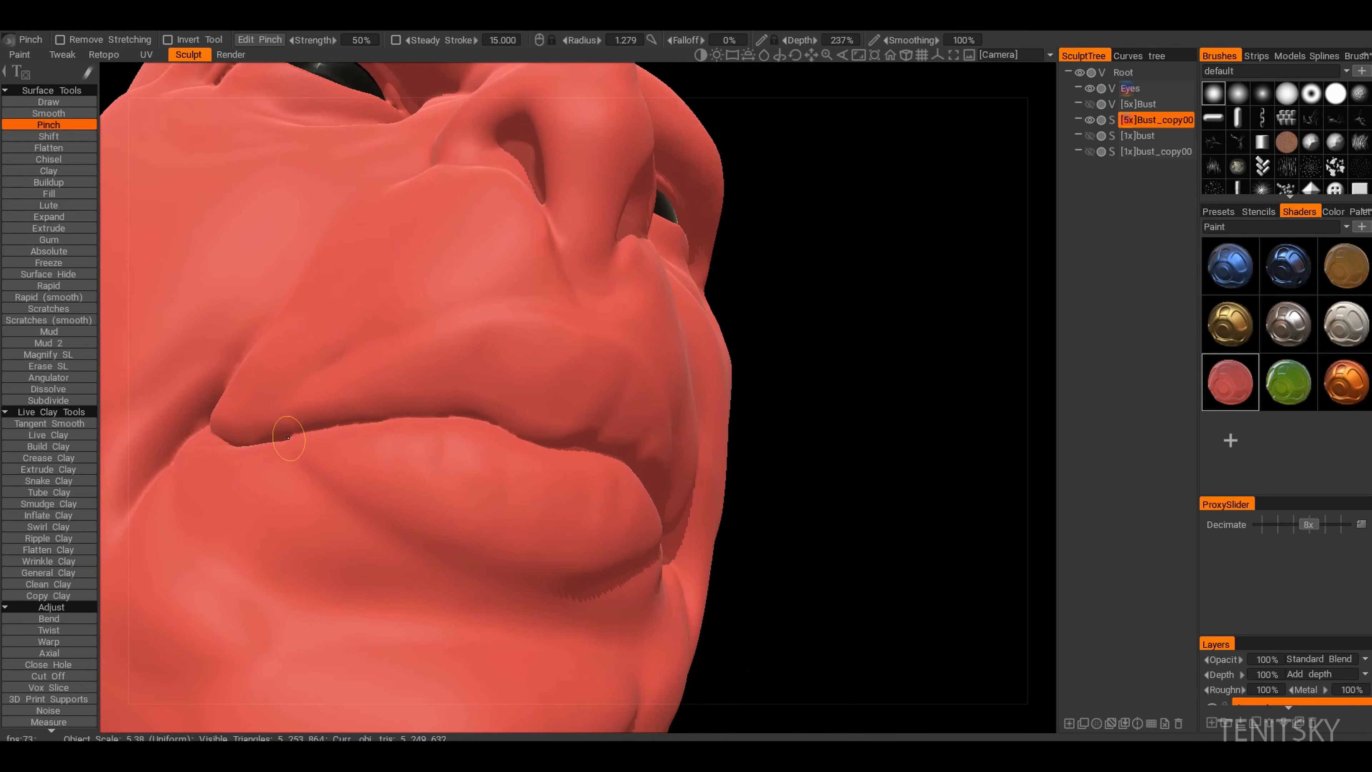
alt+right_drag(285, 436, 232, 411)
alt+drag(567, 455, 637, 460)
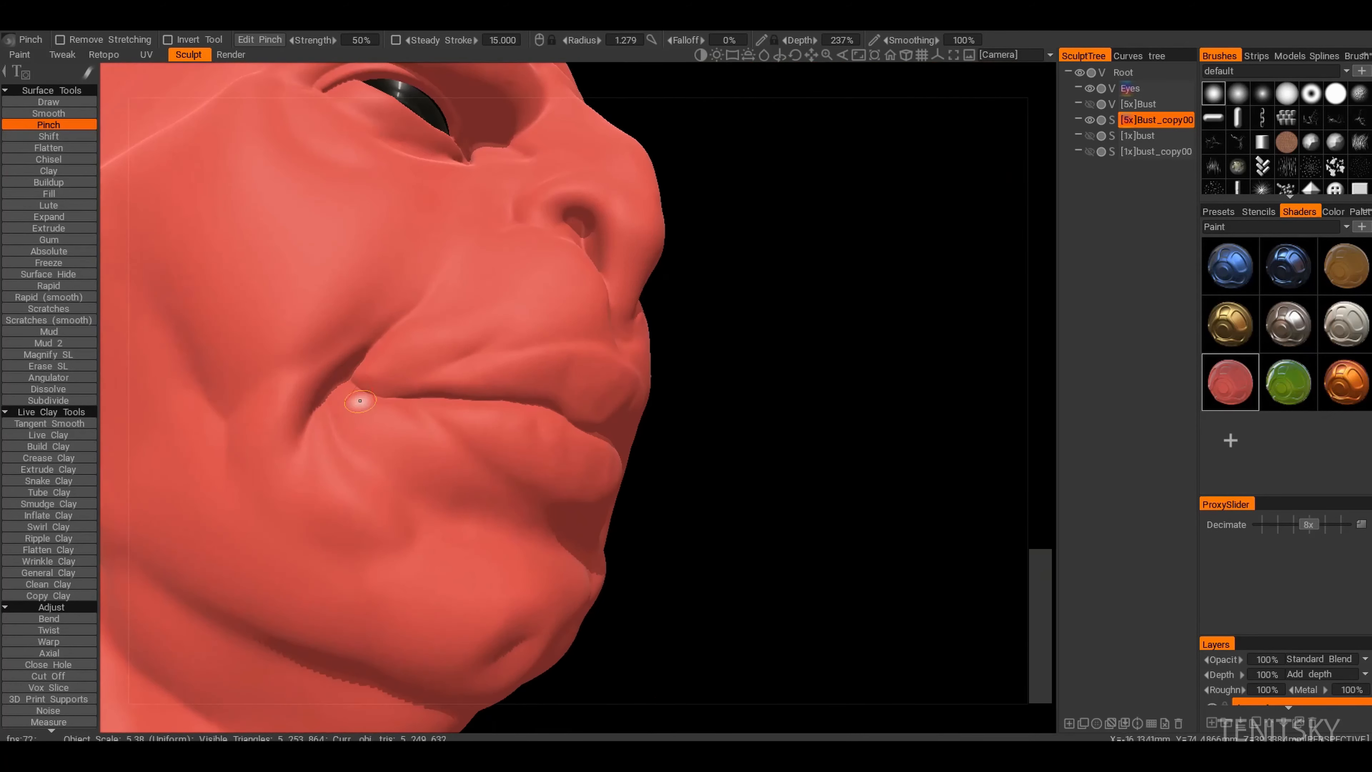
Step: Pinch the creases around the lips and below the nostrils with radius 1.175
alt+right_drag(468, 443, 398, 509)
alt+drag(398, 509, 459, 373)
alt+right_drag(459, 373, 470, 459)
alt+drag(470, 459, 487, 478)
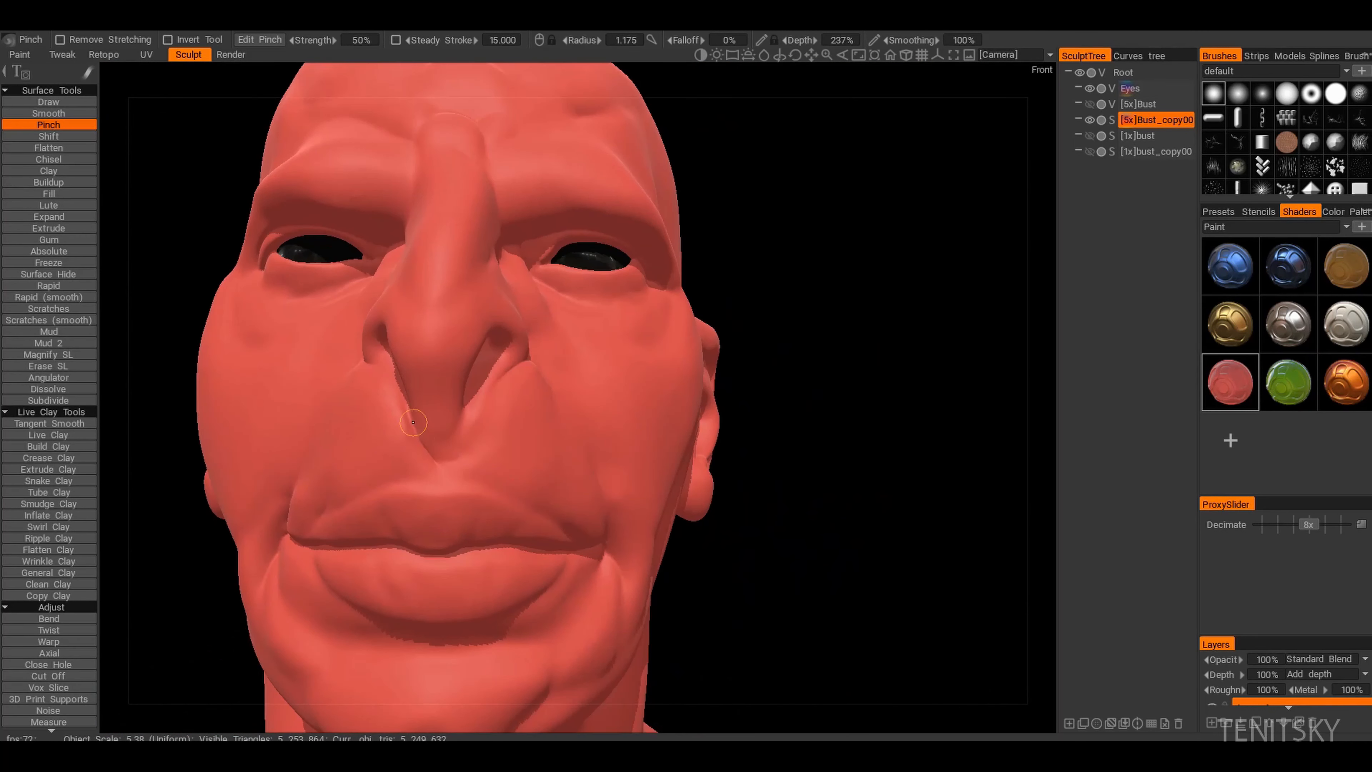
alt+drag(471, 431, 408, 500)
alt+right_drag(408, 500, 352, 429)
alt+drag(352, 429, 325, 457)
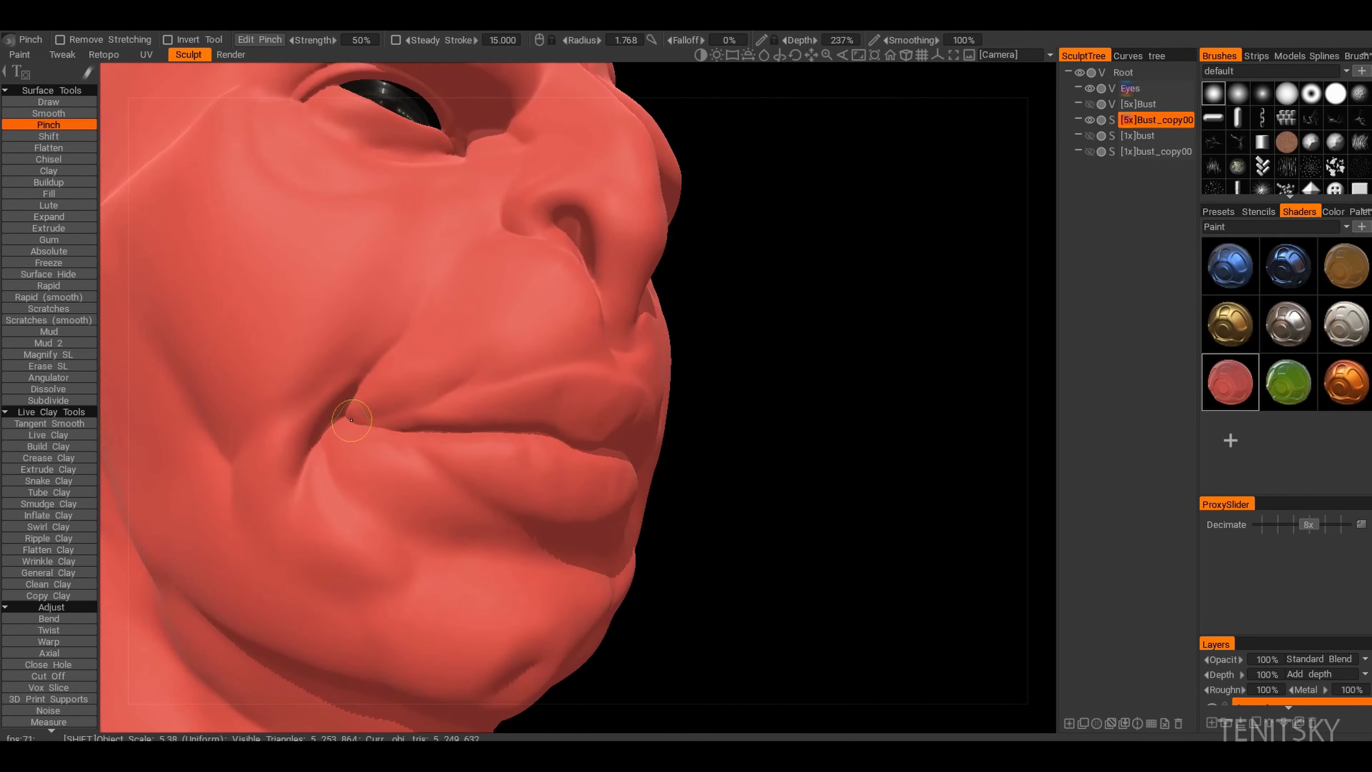
Step: Sharpen the mouth corner and the adjoining cheek folds using Pinch with radius 1.768
alt+drag(432, 454, 373, 470)
alt+right_drag(373, 470, 324, 432)
alt+drag(324, 432, 378, 437)
mouse_move(378, 438)
alt+right_down()
mouse_move(414, 493)
mouse_move(351, 416)
mouse_move(354, 467)
alt+right_up()
alt+drag(354, 467, 304, 451)
mouse_move(508, 510)
alt+mouse_down()
mouse_move(545, 521)
mouse_move(373, 452)
mouse_move(572, 422)
alt+mouse_up()
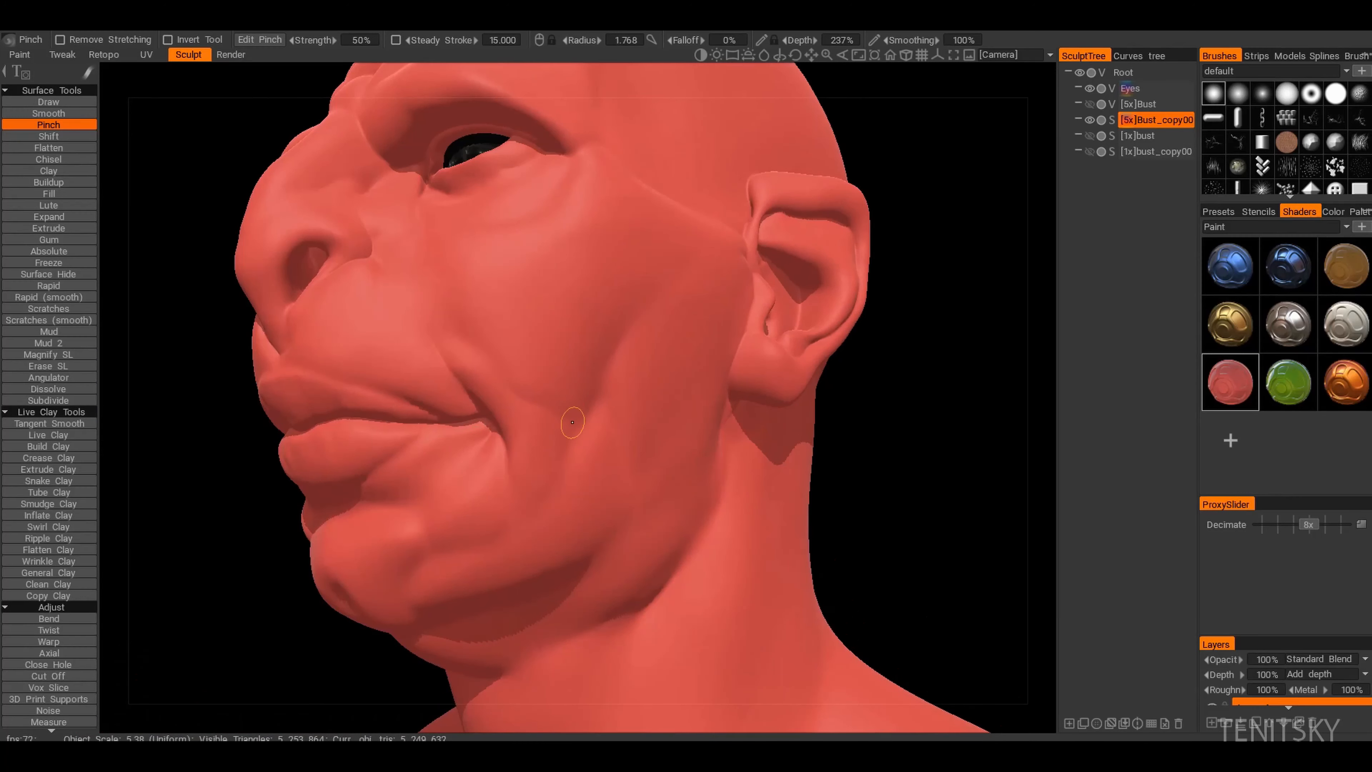
alt+drag(389, 349, 447, 411)
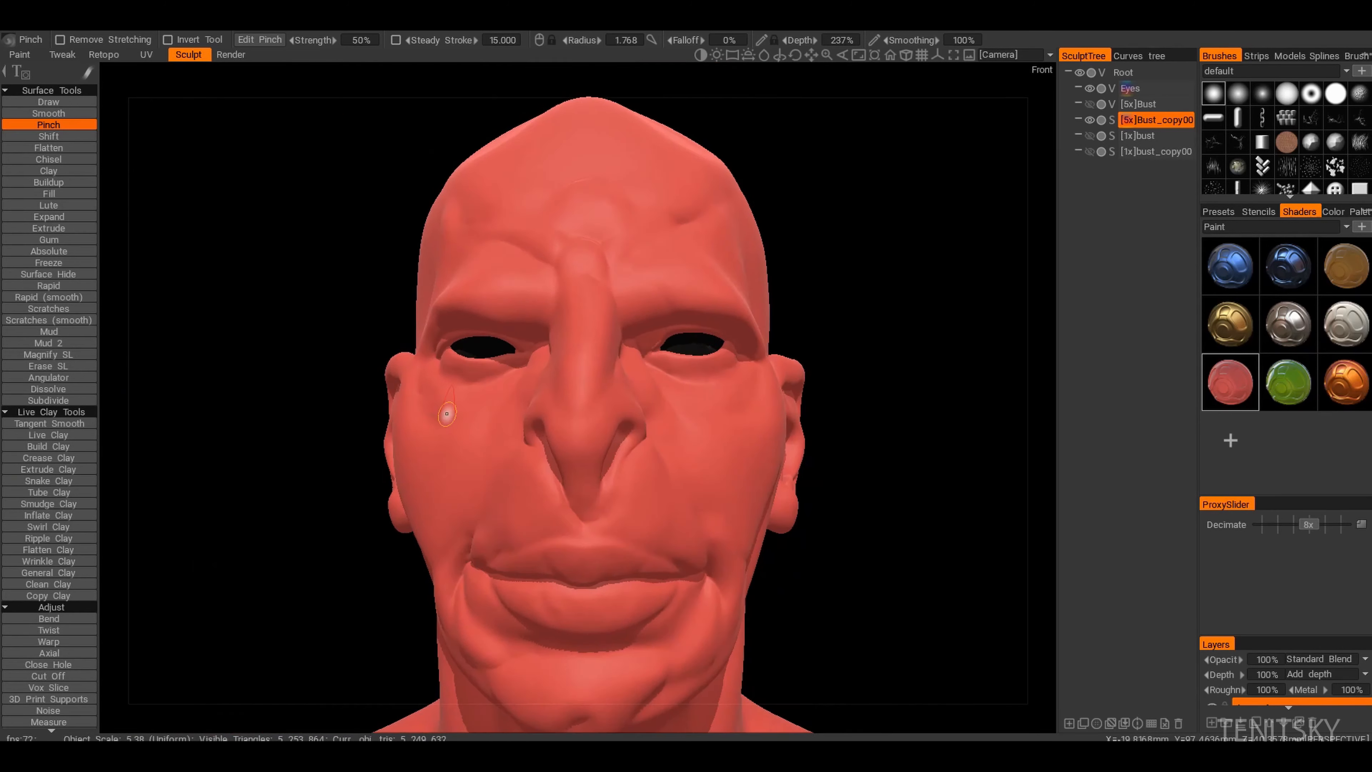
Step: Examine the eye socket, under-eye folds and side of the face from close up and from several angles
alt+right_drag(448, 411, 408, 399)
alt+drag(408, 398, 423, 398)
alt+right_drag(373, 378, 410, 422)
alt+drag(518, 427, 486, 424)
alt+right_drag(486, 424, 503, 408)
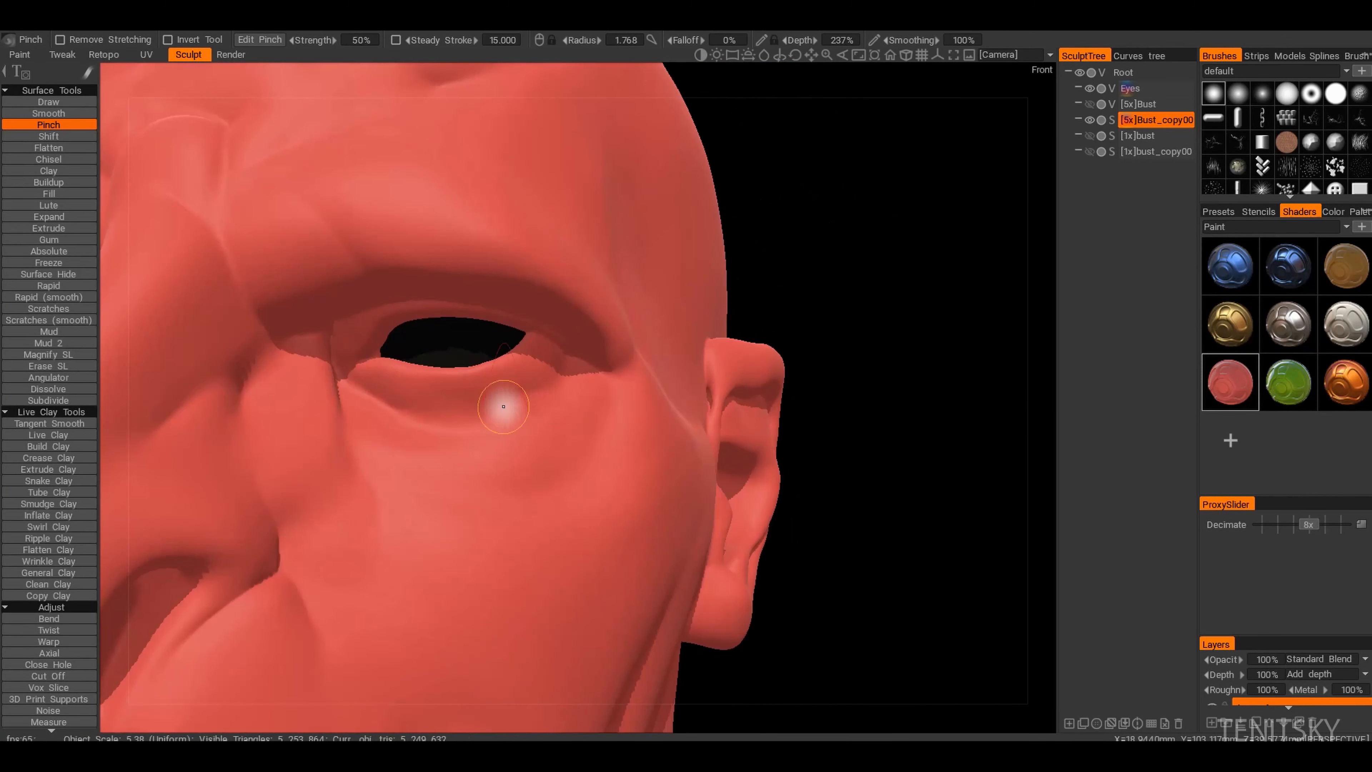
alt+drag(503, 407, 511, 387)
alt+right_drag(510, 387, 444, 429)
alt+drag(439, 433, 503, 419)
alt+drag(386, 478, 408, 466)
alt+right_drag(408, 466, 459, 527)
alt+drag(459, 527, 442, 528)
alt+right_drag(442, 528, 419, 478)
alt+drag(419, 478, 65, 177)
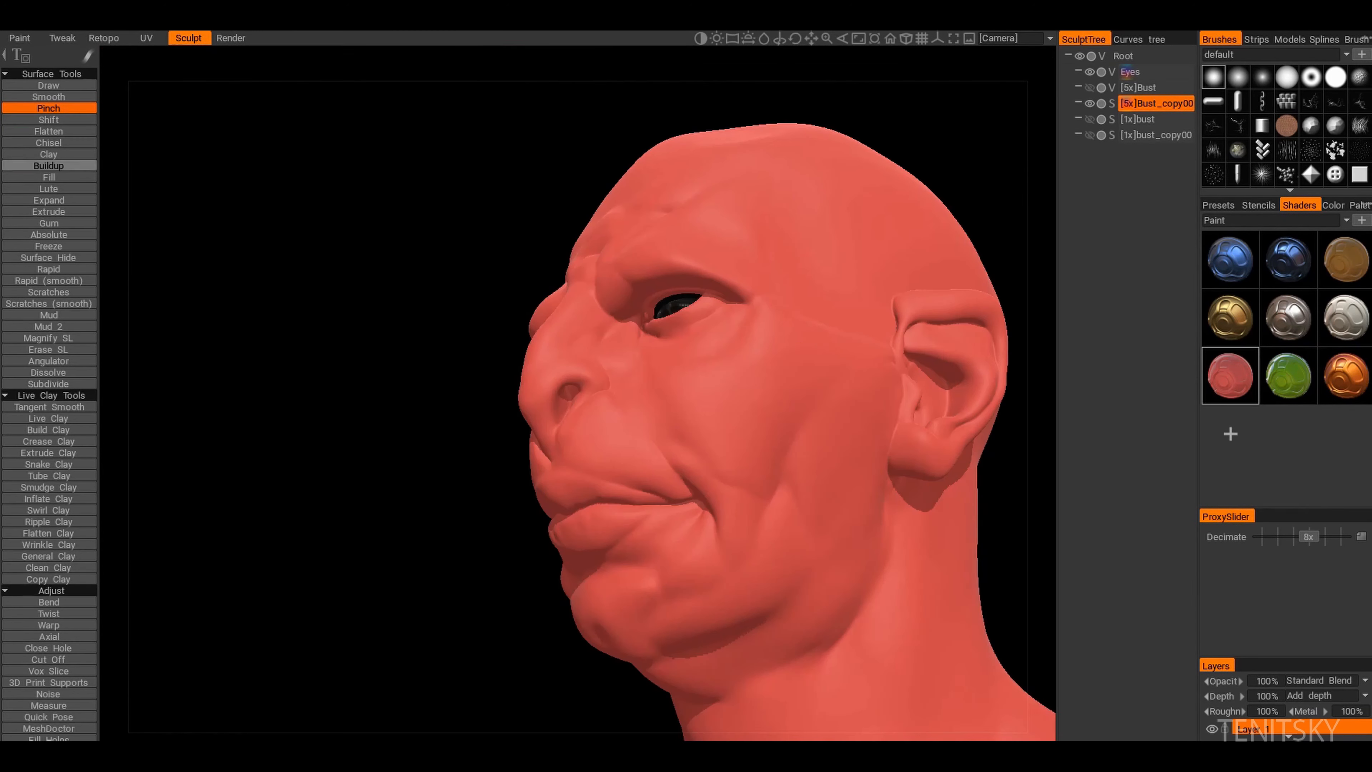
Step: Sculpt a round wart on the cheek below the eye with the Buildup tool
click(48, 166)
alt+drag(637, 402, 723, 420)
alt+right_drag(723, 420, 791, 410)
click(792, 379)
mouse_move(792, 378)
alt+mouse_down()
mouse_move(810, 361)
mouse_move(796, 387)
alt+mouse_up()
alt+drag(745, 336, 834, 407)
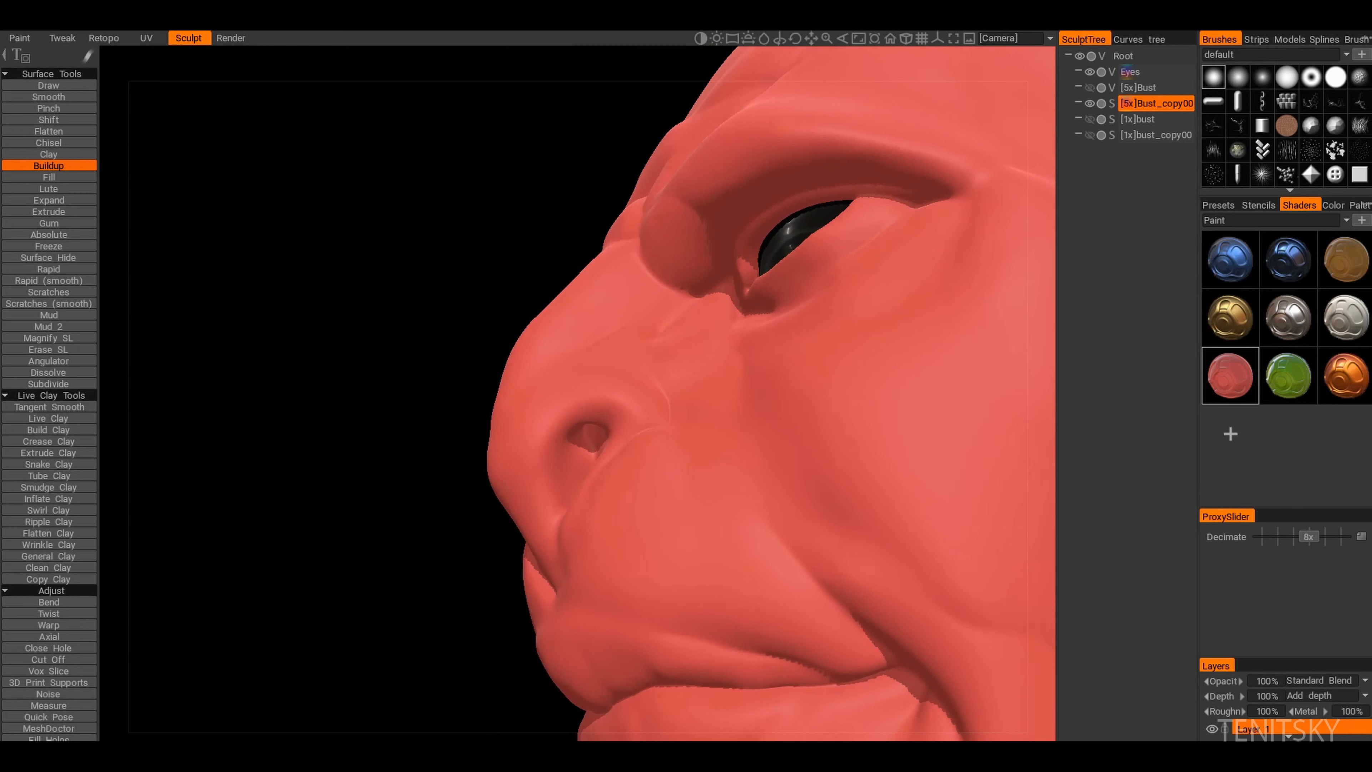
mouse_move(873, 356)
alt+mouse_down()
mouse_move(879, 438)
mouse_move(794, 439)
mouse_move(745, 417)
alt+mouse_up()
click(866, 393)
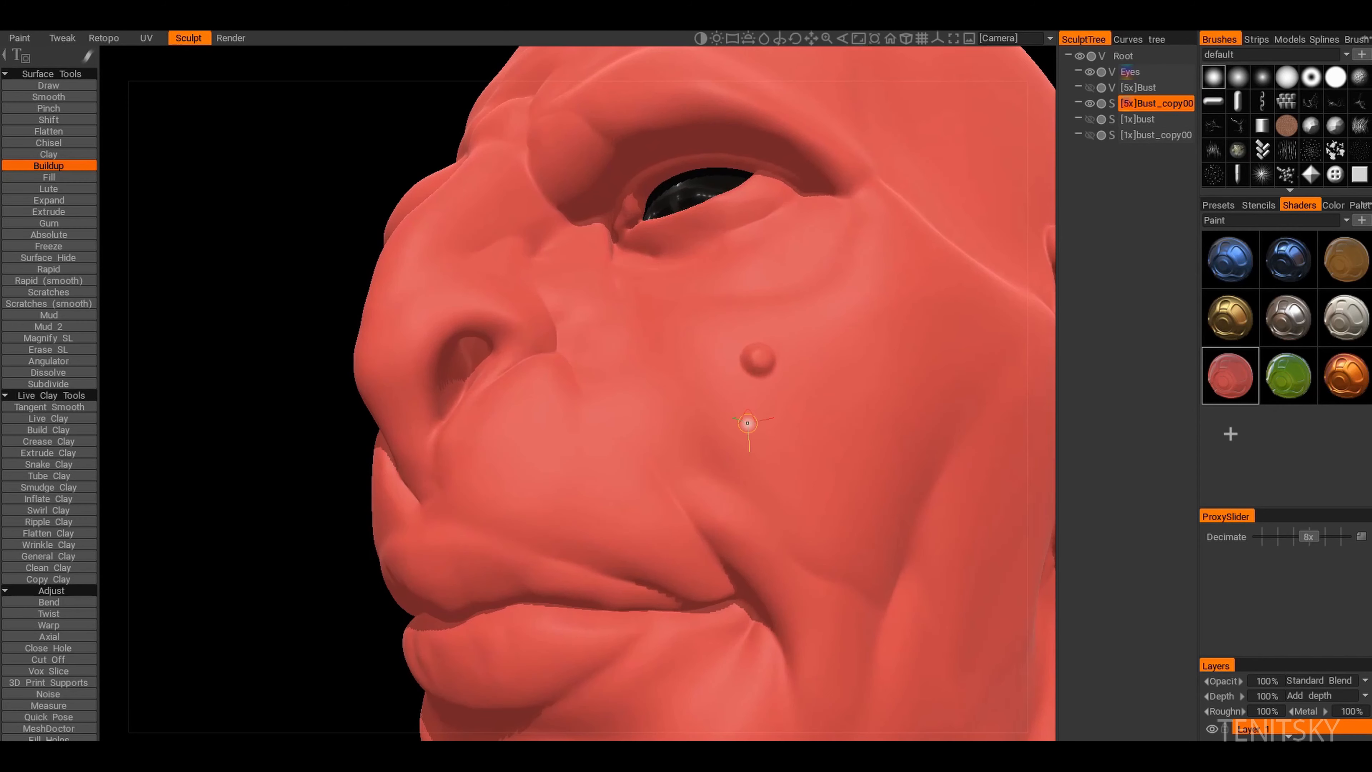
Step: Add smaller bumps beneath the cheek wart, on the temple and along the jaw using Buildup
alt+drag(766, 363, 768, 398)
alt+right_drag(768, 397, 750, 346)
alt+drag(751, 346, 910, 376)
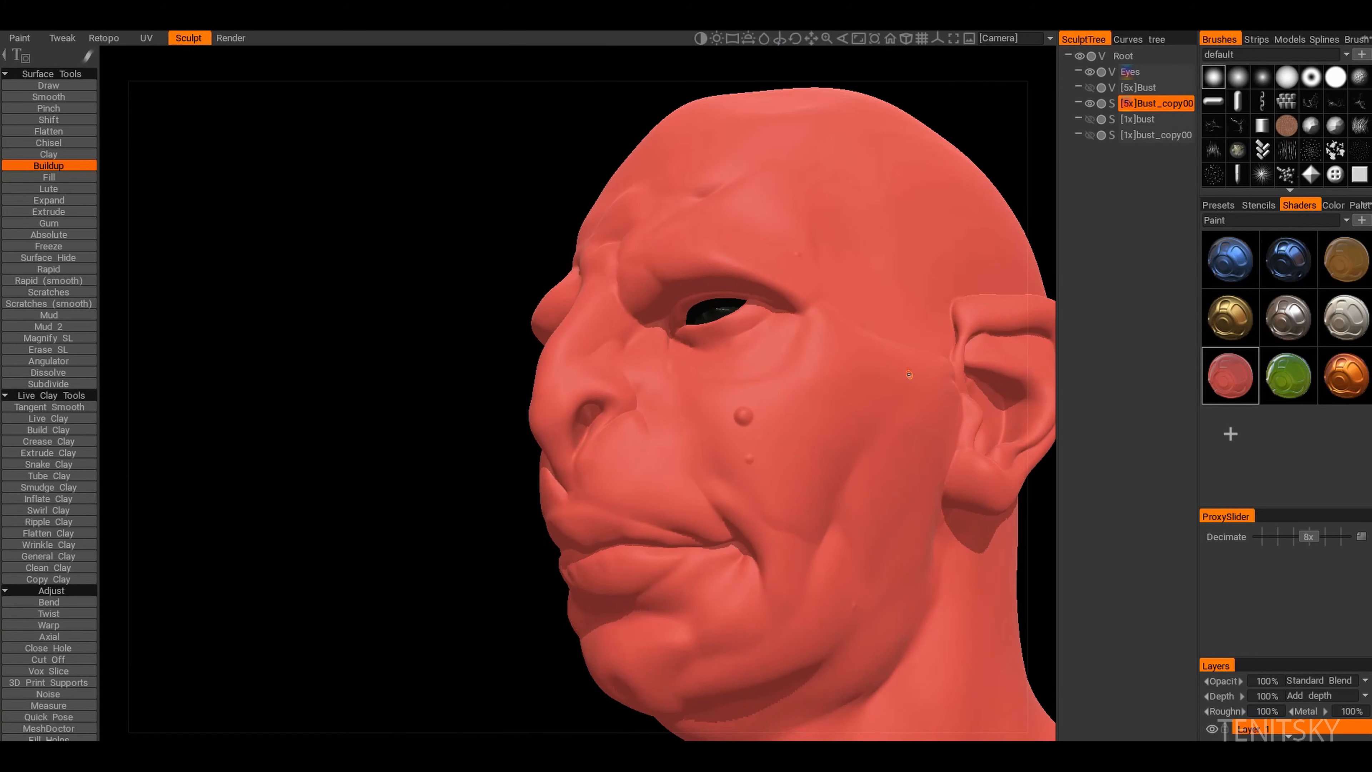
Step: Build up a small wart on the chin, off-centre below the lower lip
alt+drag(817, 452, 757, 551)
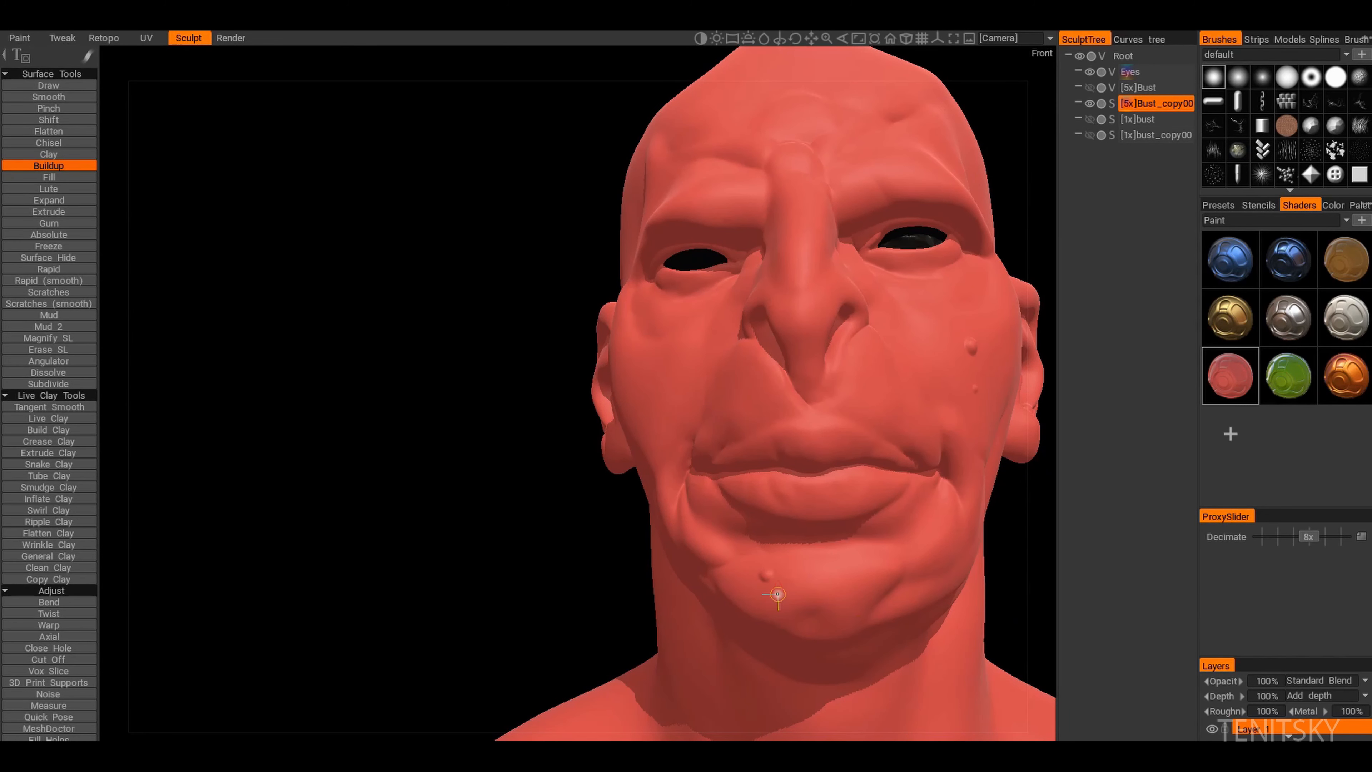
scroll(837, 639, up, 5)
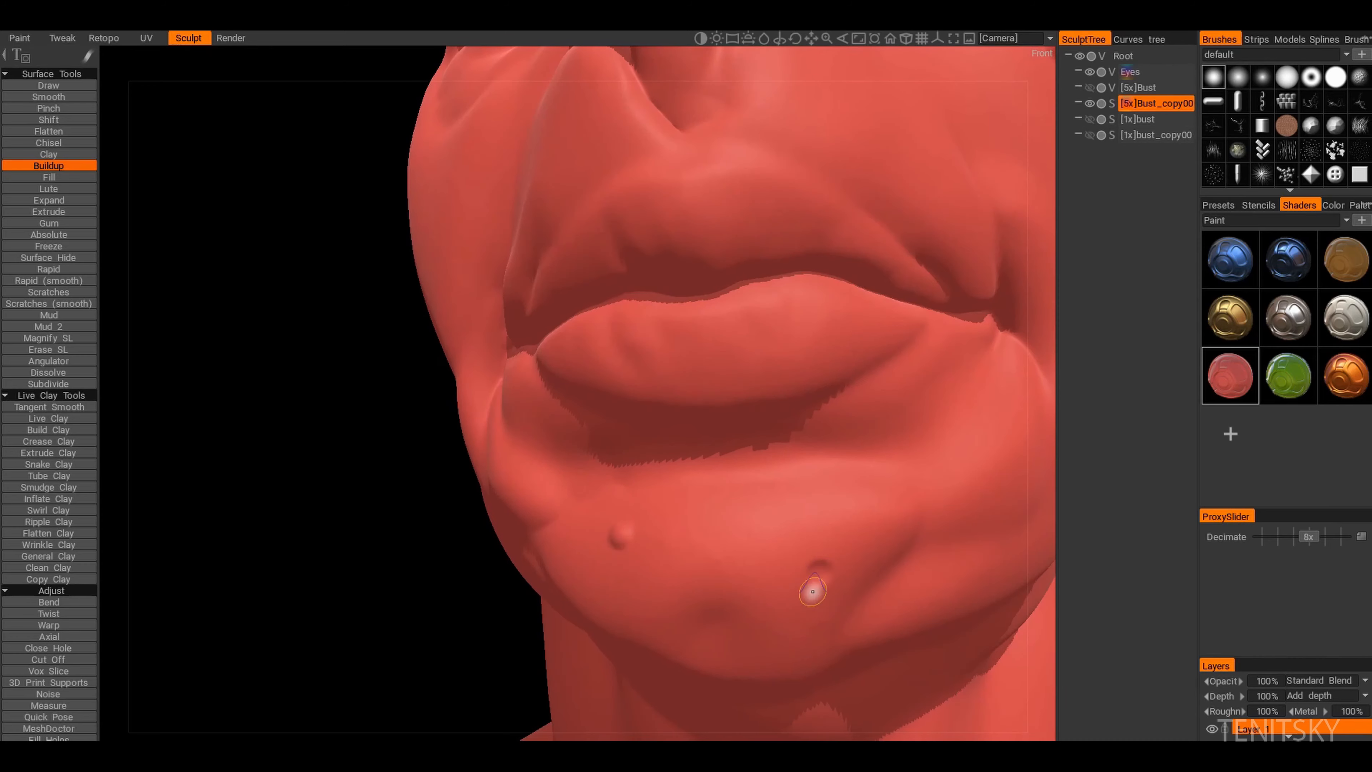
scroll(805, 547, down, 4)
alt+drag(728, 555, 716, 607)
scroll(731, 561, up, 1)
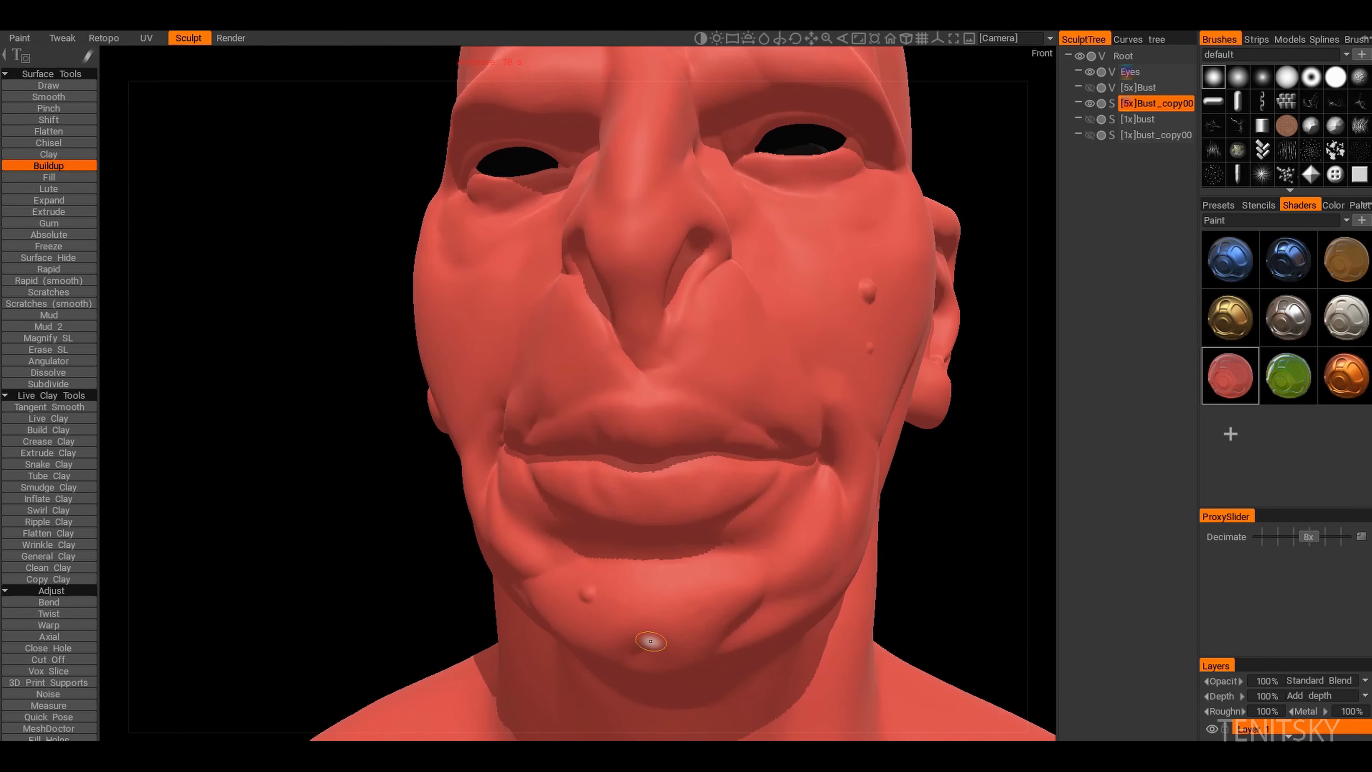
Step: Raise a small bump on the inner brow beside the nose bridge with Buildup, using the small soft-dot brush alpha
scroll(650, 641, down, 4)
alt+drag(650, 641, 672, 634)
mouse_move(594, 442)
alt+mouse_down()
mouse_move(609, 445)
mouse_move(615, 487)
mouse_move(575, 485)
mouse_move(672, 447)
alt+mouse_up()
scroll(610, 444, up, 3)
click(615, 488)
alt+drag(734, 303, 684, 387)
alt+right_drag(684, 387, 722, 297)
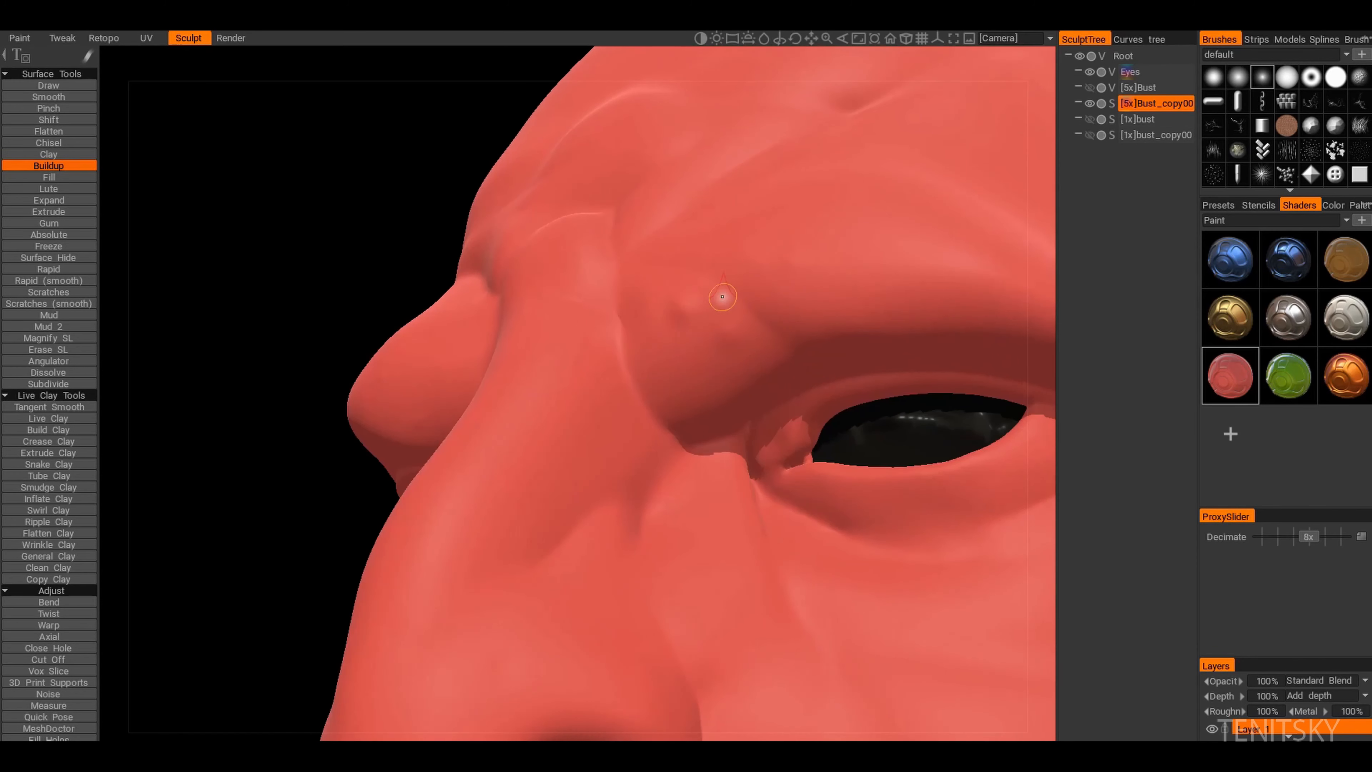
Step: Switch back to Pinch and examine the warts and facial creases on the whole head from several angles
alt+drag(642, 400, 686, 413)
alt+right_drag(686, 413, 580, 511)
alt+drag(580, 510, 567, 501)
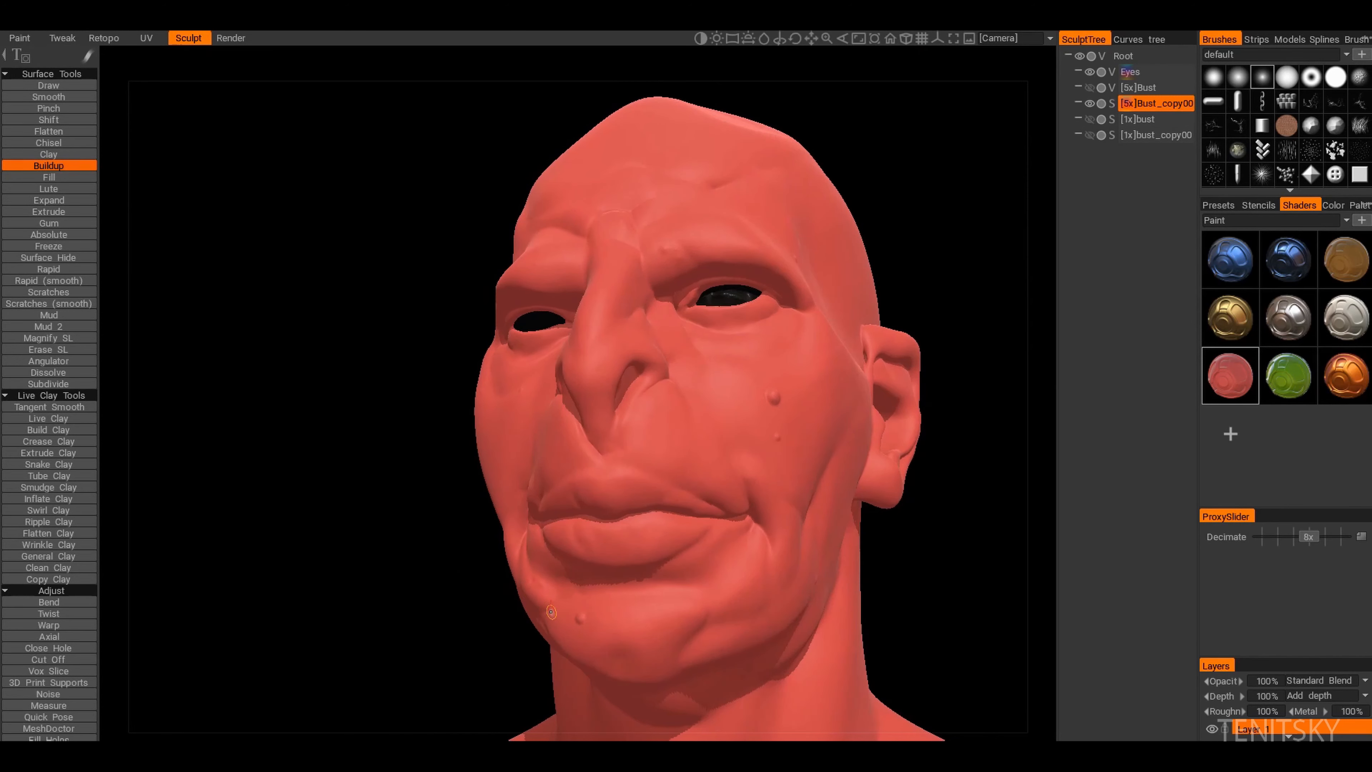
alt+drag(547, 600, 594, 606)
alt+drag(468, 489, 598, 395)
mouse_move(539, 457)
alt+mouse_down()
mouse_move(588, 484)
mouse_move(573, 460)
mouse_move(556, 475)
mouse_move(539, 450)
mouse_move(546, 427)
mouse_move(502, 460)
mouse_move(556, 455)
alt+mouse_up()
click(49, 108)
mouse_move(556, 454)
alt+right_down()
mouse_move(602, 526)
mouse_move(616, 496)
mouse_move(591, 499)
alt+right_up()
alt+drag(591, 500, 467, 443)
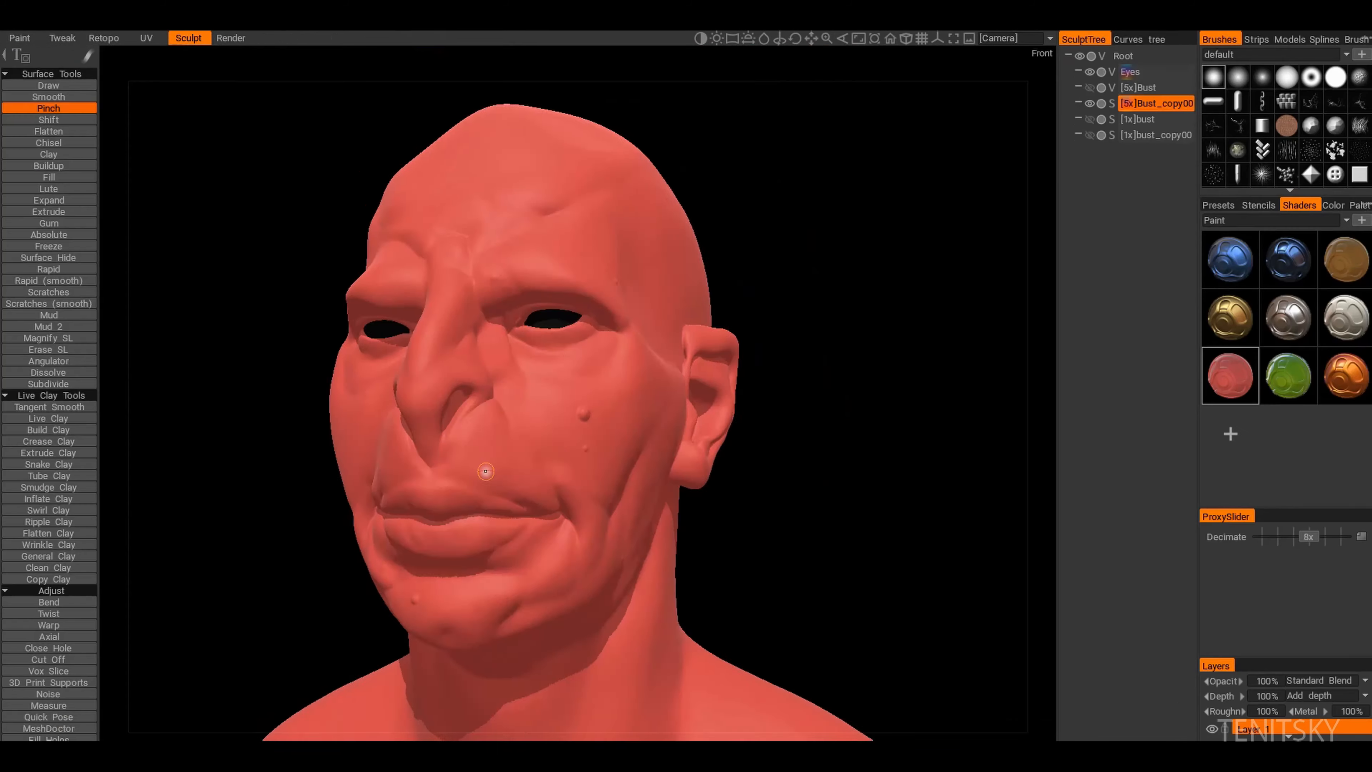
mouse_move(540, 464)
alt+mouse_down()
mouse_move(536, 557)
mouse_move(569, 399)
alt+mouse_up()
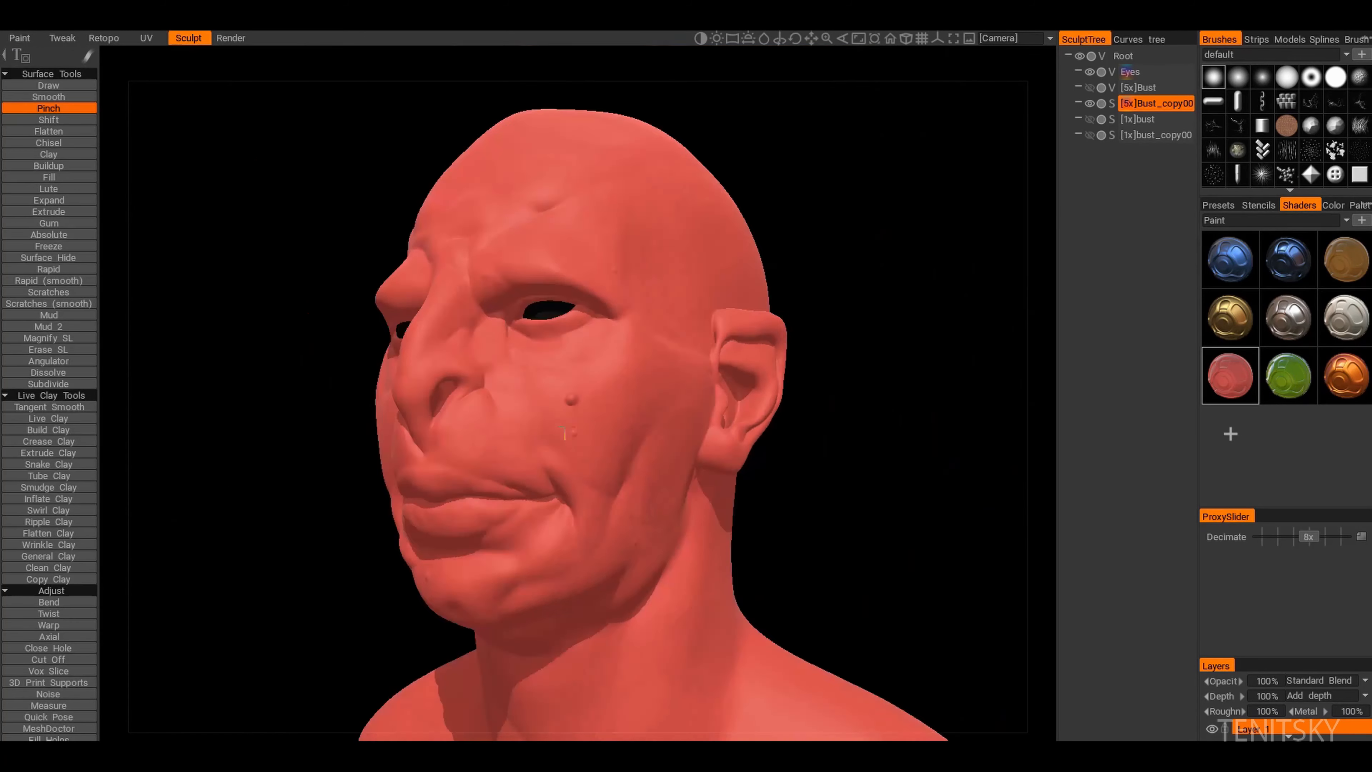
alt+drag(389, 373, 364, 370)
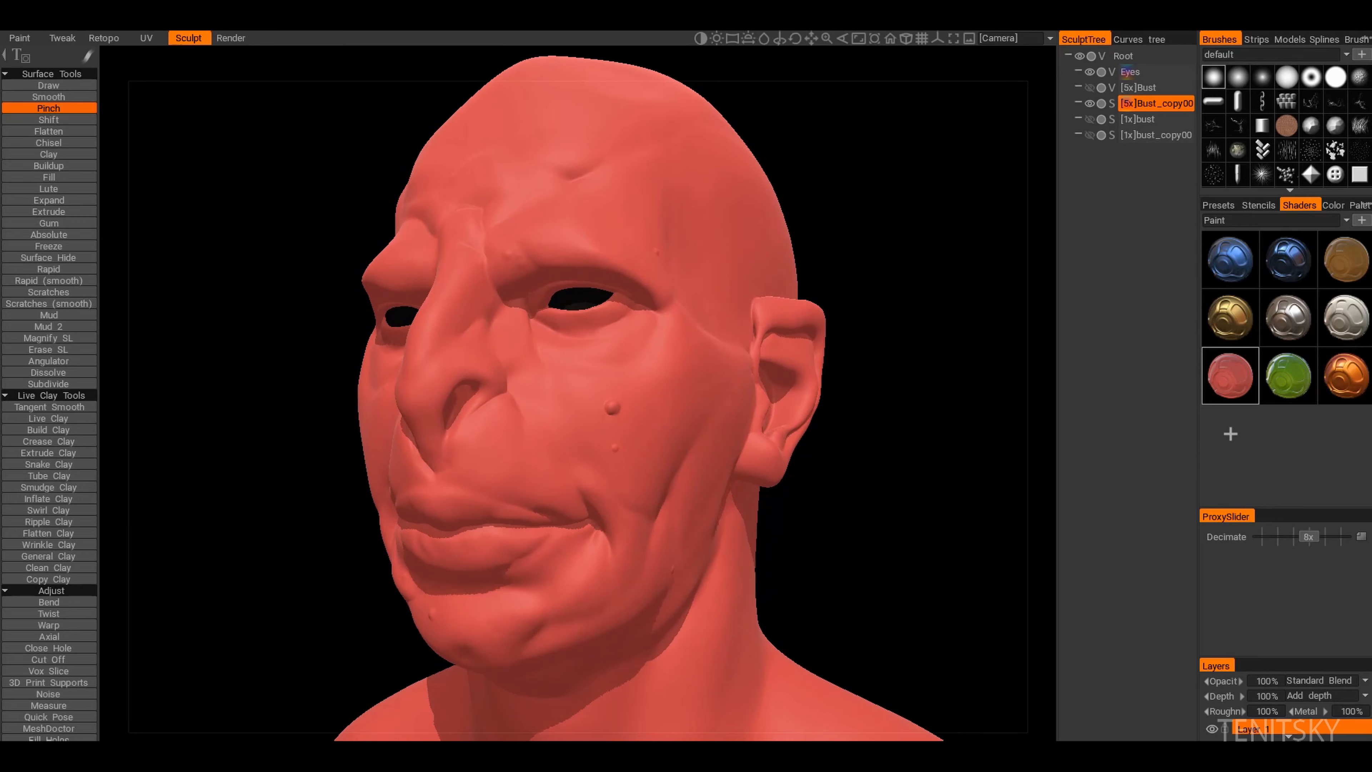